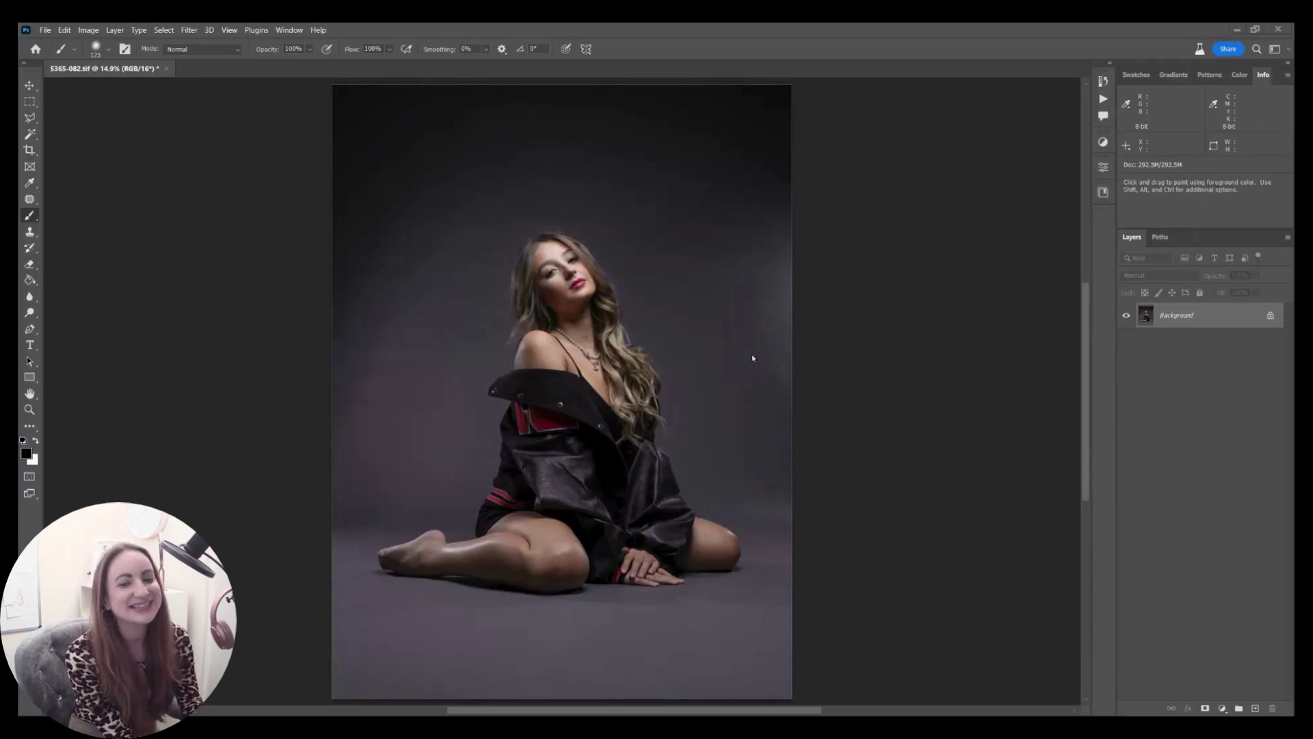
Use the Patch tool to even out the blotchy backdrop to the right of the model's hair.
{"action": "key", "text": "j"}
{"action": "key", "text": "ctrl+plus"}
{"action": "key", "text": "ctrl+plus"}
{"action": "key", "text": "ctrl+plus"}
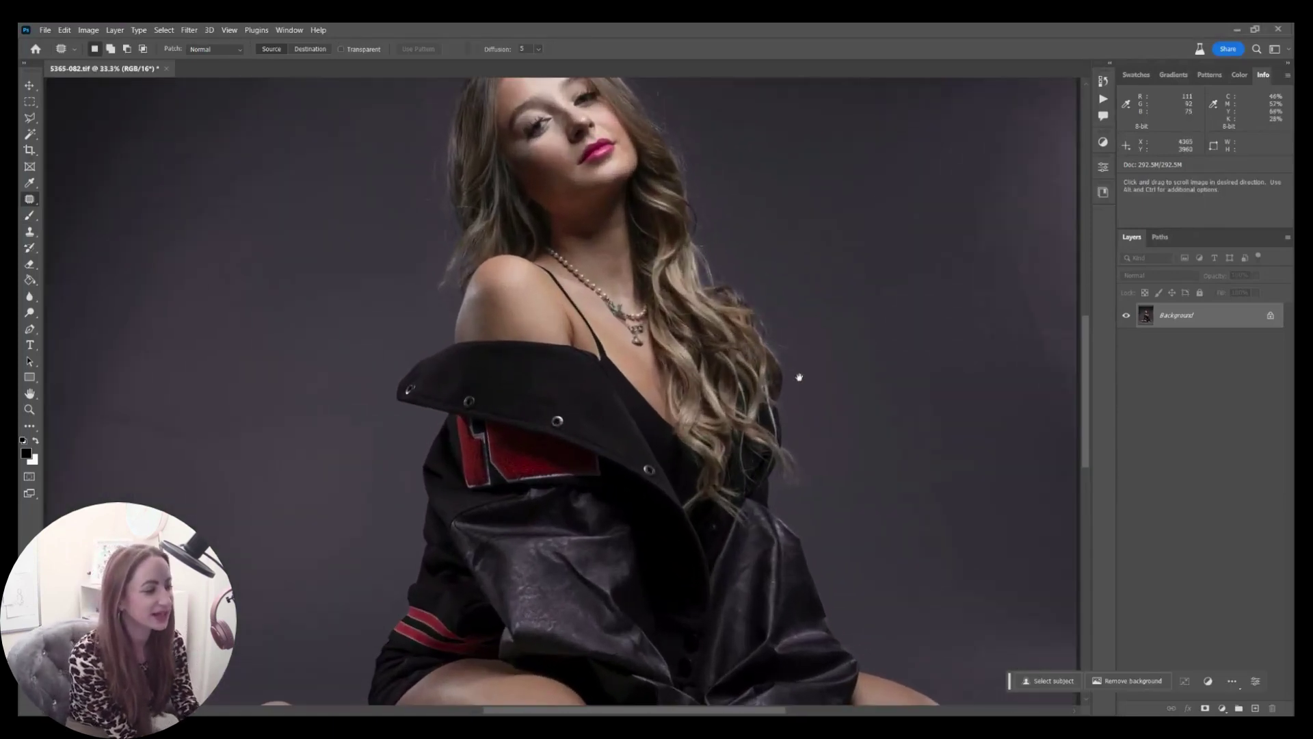
{"action": "left_click_drag", "start_coordinate": [799, 378], "coordinate": [584, 408]}
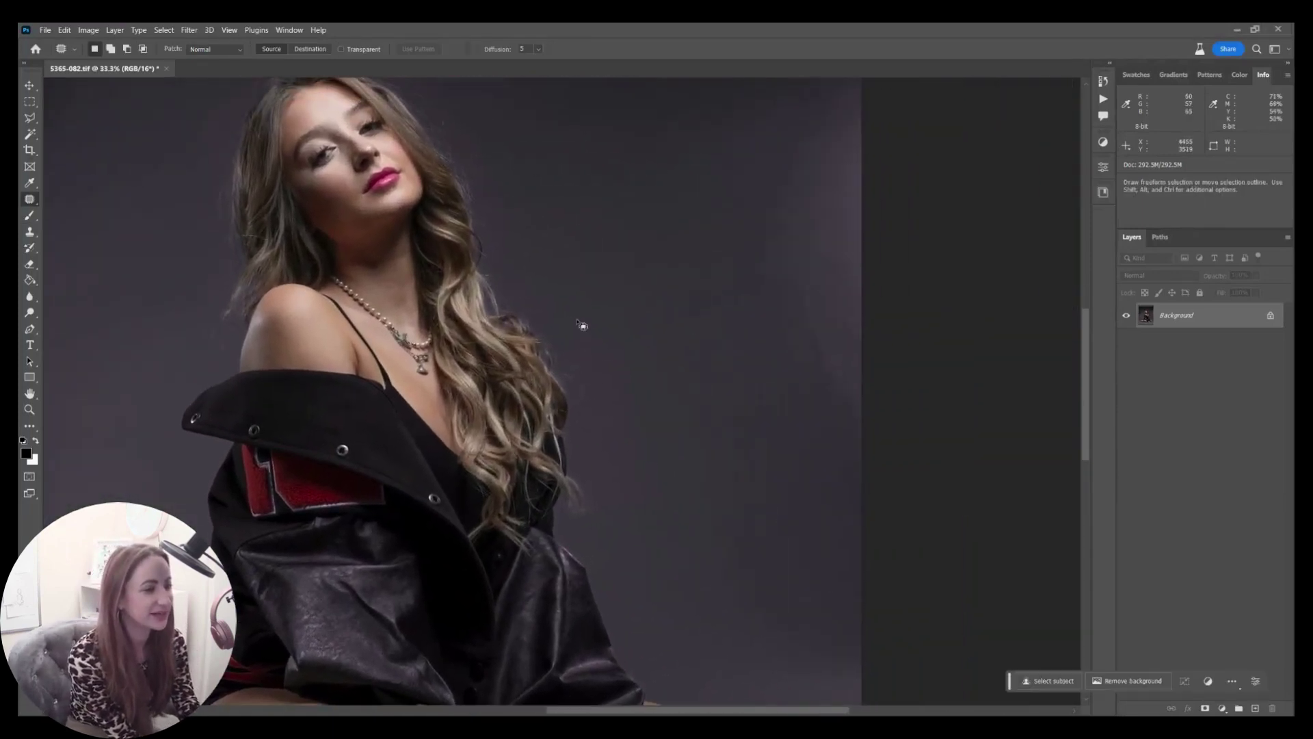
{"action": "left_click_drag", "start_coordinate": [580, 320], "coordinate": [673, 321]}
{"action": "key", "text": "ctrl+d"}
{"action": "mouse_move", "coordinate": [702, 246]}
{"action": "left_mouse_down"}
{"action": "mouse_move", "coordinate": [931, 222]}
{"action": "mouse_move", "coordinate": [671, 106]}
{"action": "left_mouse_up"}
{"action": "left_click_drag", "start_coordinate": [720, 169], "coordinate": [667, 161]}
{"action": "key", "text": "ctrl+d"}
Patch away the light spot on the backdrop at the photo's right edge, level with the model's head.
{"action": "key", "text": "space"}
{"action": "left_click_drag", "start_coordinate": [708, 216], "coordinate": [688, 391]}
{"action": "left_click_drag", "start_coordinate": [654, 296], "coordinate": [730, 214]}
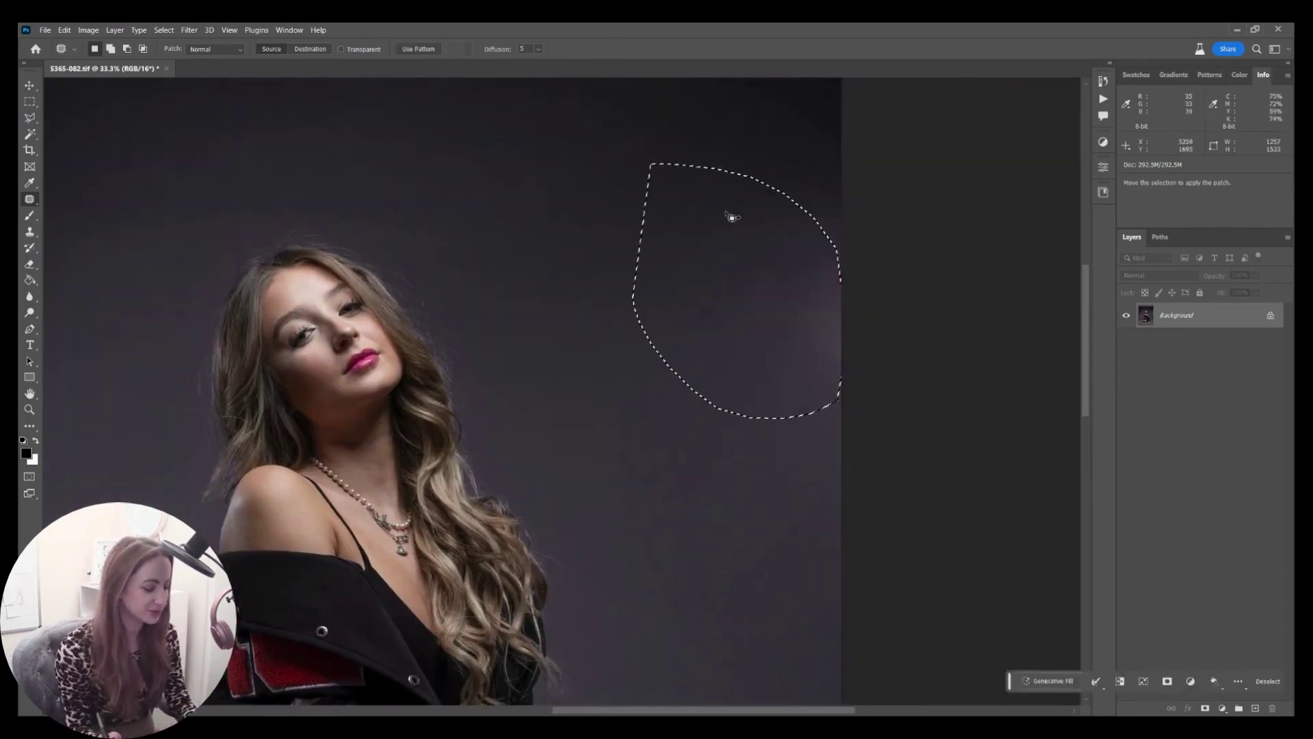
{"action": "key", "text": "ctrl+d"}
{"action": "mouse_move", "coordinate": [677, 171]}
{"action": "left_mouse_down"}
{"action": "mouse_move", "coordinate": [724, 414]}
{"action": "mouse_move", "coordinate": [666, 378]}
{"action": "left_mouse_up"}
{"action": "key", "text": "ctrl+d"}
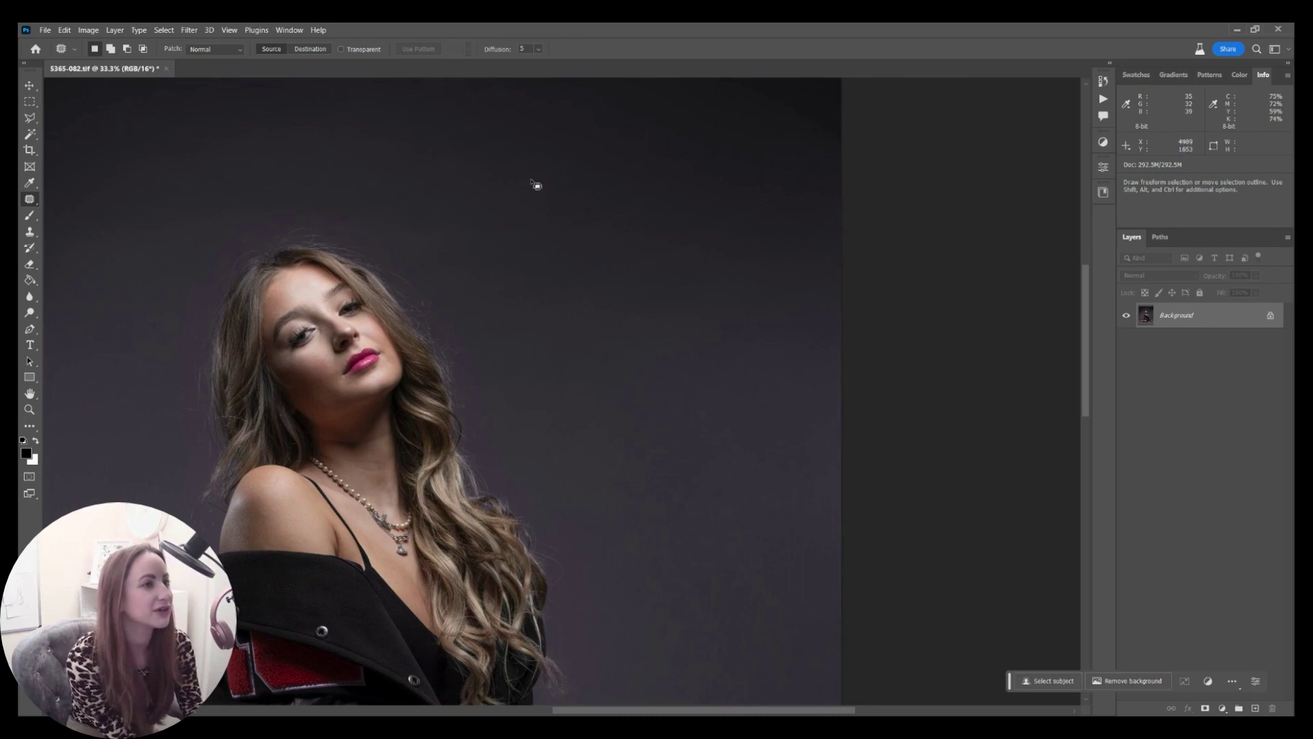
Patch the uneven tones in the upper left backdrop, beside the model's head.
{"action": "left_click_drag", "start_coordinate": [536, 185], "coordinate": [651, 455]}
{"action": "left_click_drag", "start_coordinate": [338, 410], "coordinate": [737, 285]}
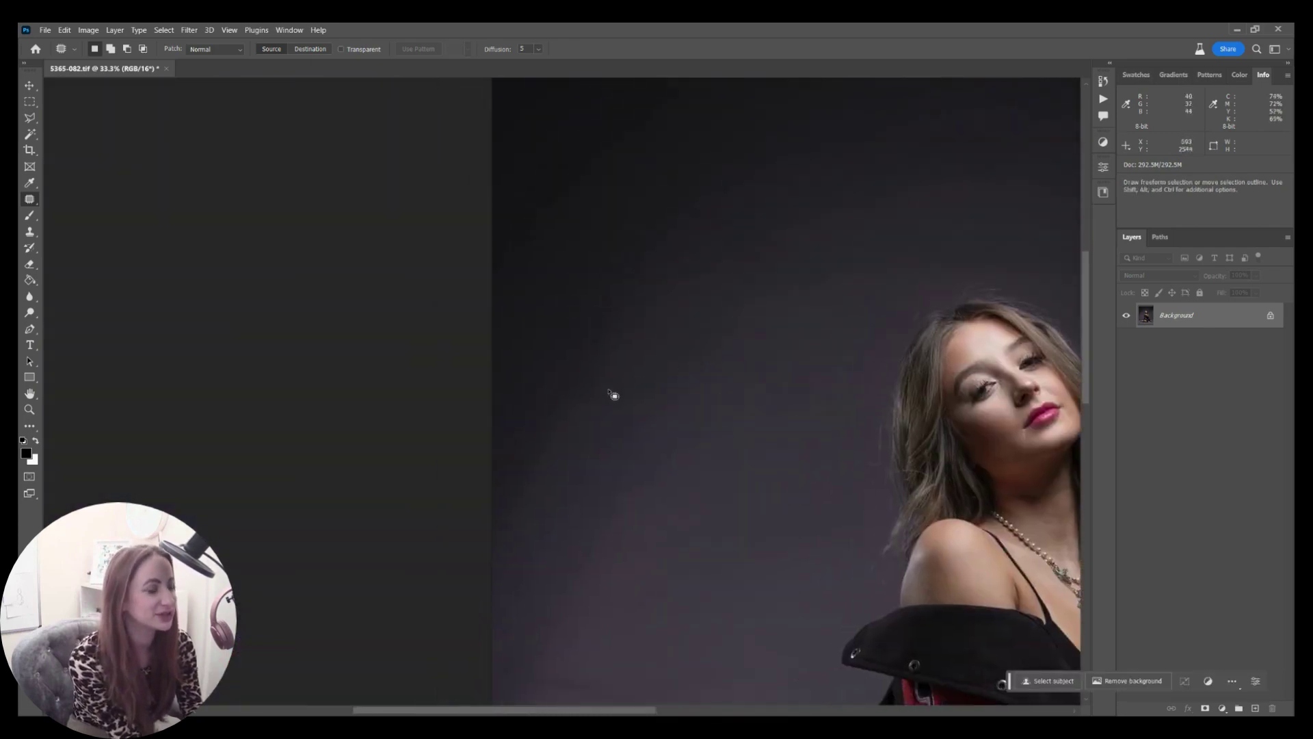
{"action": "left_click_drag", "start_coordinate": [609, 391], "coordinate": [632, 408]}
{"action": "left_click_drag", "start_coordinate": [615, 404], "coordinate": [644, 336]}
{"action": "key", "text": "ctrl+d"}
{"action": "mouse_move", "coordinate": [525, 342]}
{"action": "left_mouse_down"}
{"action": "mouse_move", "coordinate": [545, 439]}
{"action": "mouse_move", "coordinate": [551, 387]}
{"action": "left_mouse_up"}
{"action": "left_click_drag", "start_coordinate": [534, 394], "coordinate": [597, 425]}
{"action": "key", "text": "ctrl+d"}
Patch the mottled backdrop between the photo's left edge and the model's jacket.
{"action": "left_click_drag", "start_coordinate": [628, 550], "coordinate": [599, 191]}
{"action": "left_click_drag", "start_coordinate": [513, 293], "coordinate": [561, 298]}
{"action": "left_click_drag", "start_coordinate": [633, 340], "coordinate": [650, 260]}
{"action": "key", "text": "ctrl+d"}
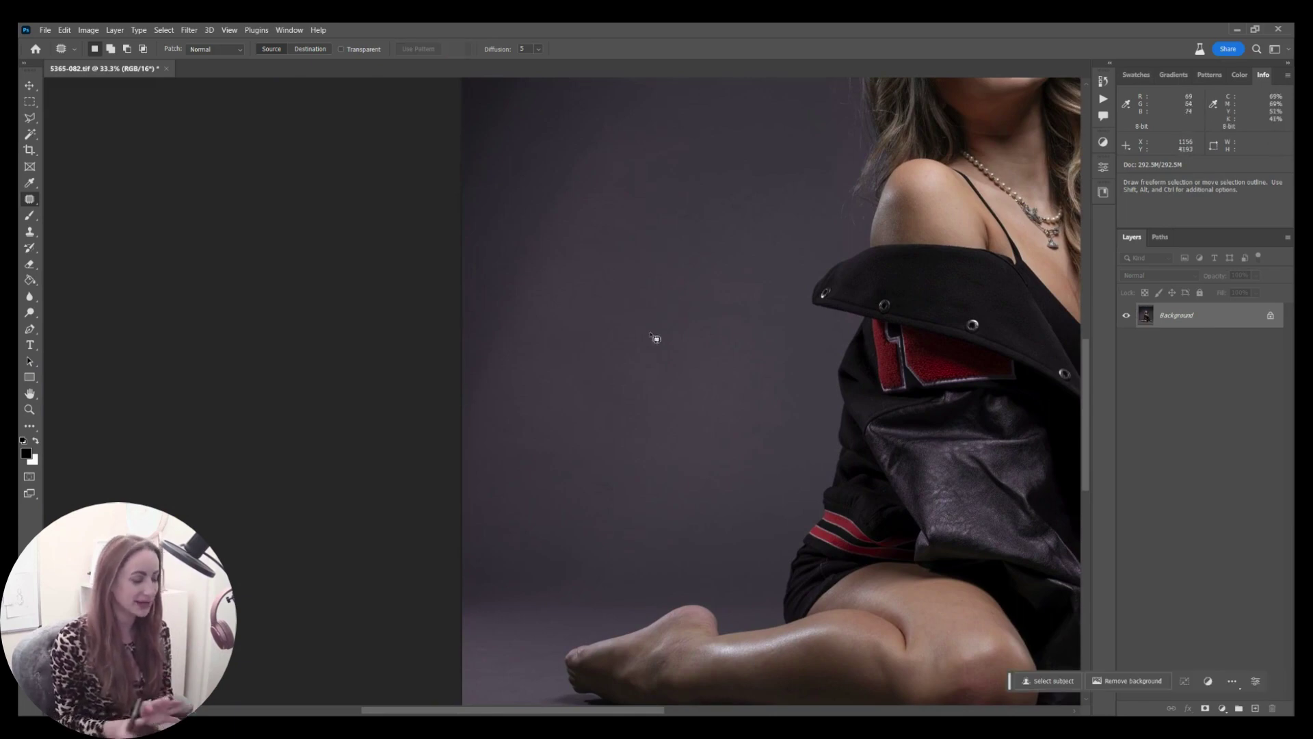
Patch the uneven floor area around the model's toes near the photo's left edge.
{"action": "left_click_drag", "start_coordinate": [512, 584], "coordinate": [646, 266]}
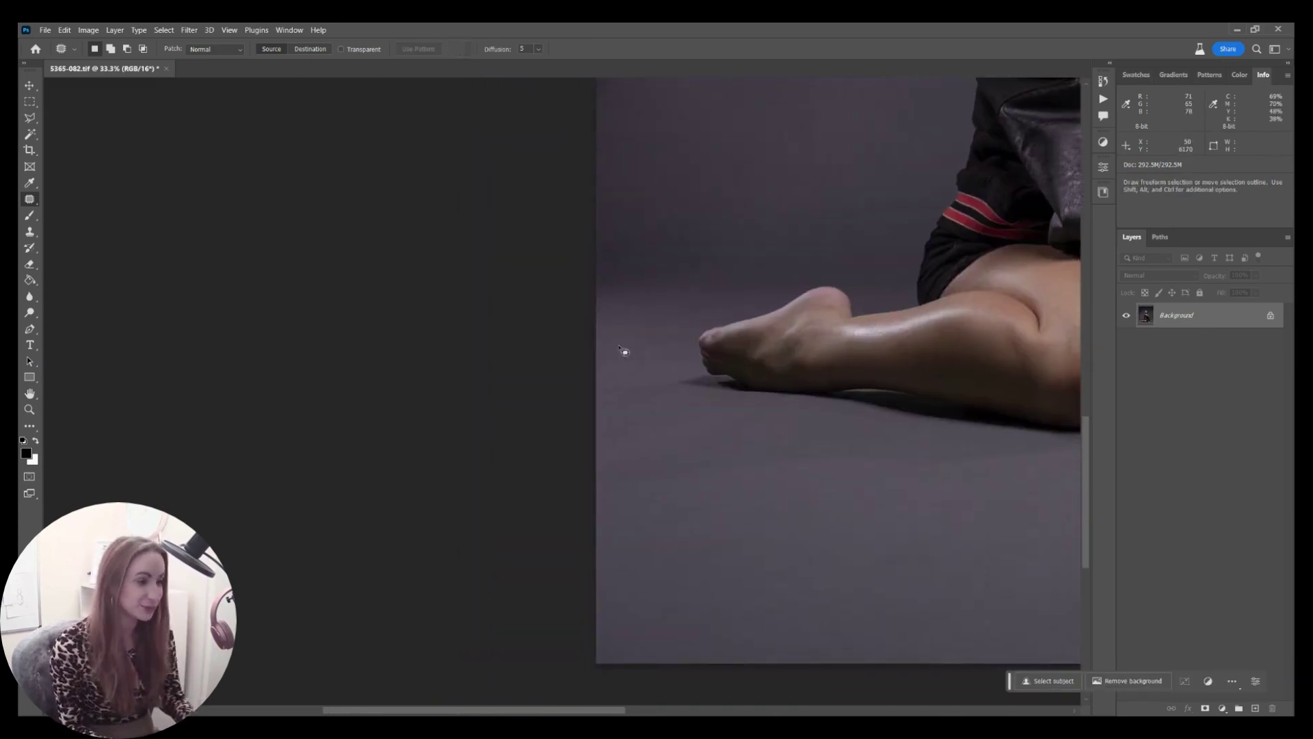
{"action": "scroll", "coordinate": [762, 484], "scroll_direction": "right", "scroll_amount": 5}
{"action": "scroll", "coordinate": [762, 483], "scroll_direction": "down", "scroll_amount": 2}
{"action": "mouse_move", "coordinate": [633, 374]}
{"action": "left_mouse_down"}
{"action": "mouse_move", "coordinate": [677, 445]}
{"action": "mouse_move", "coordinate": [754, 350]}
{"action": "mouse_move", "coordinate": [832, 363]}
{"action": "mouse_move", "coordinate": [826, 342]}
{"action": "left_mouse_up"}
{"action": "key", "text": "ctrl+d"}
Patch the marks on the floor in front of the model's hands and near the photo's right edge.
{"action": "left_click_drag", "start_coordinate": [747, 450], "coordinate": [1039, 699]}
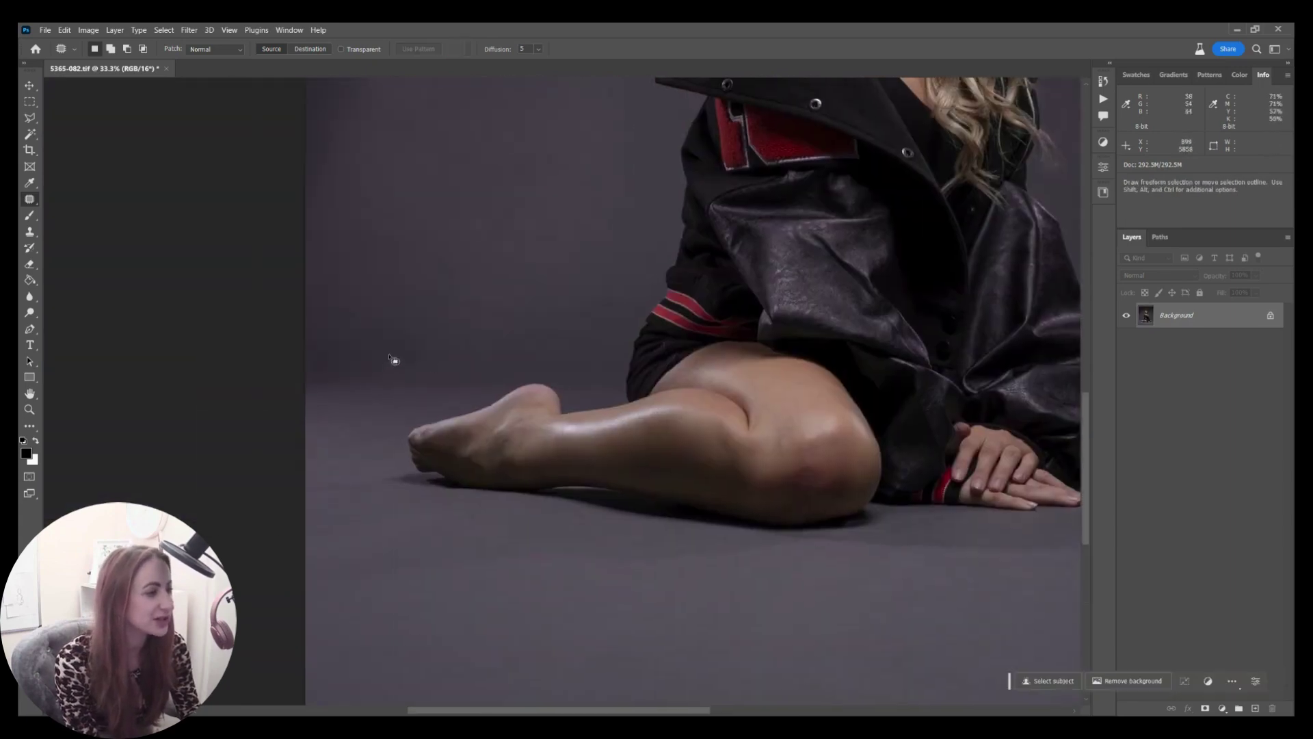
{"action": "scroll", "coordinate": [852, 568], "scroll_direction": "right", "scroll_amount": 5}
{"action": "scroll", "coordinate": [853, 568], "scroll_direction": "down", "scroll_amount": 2}
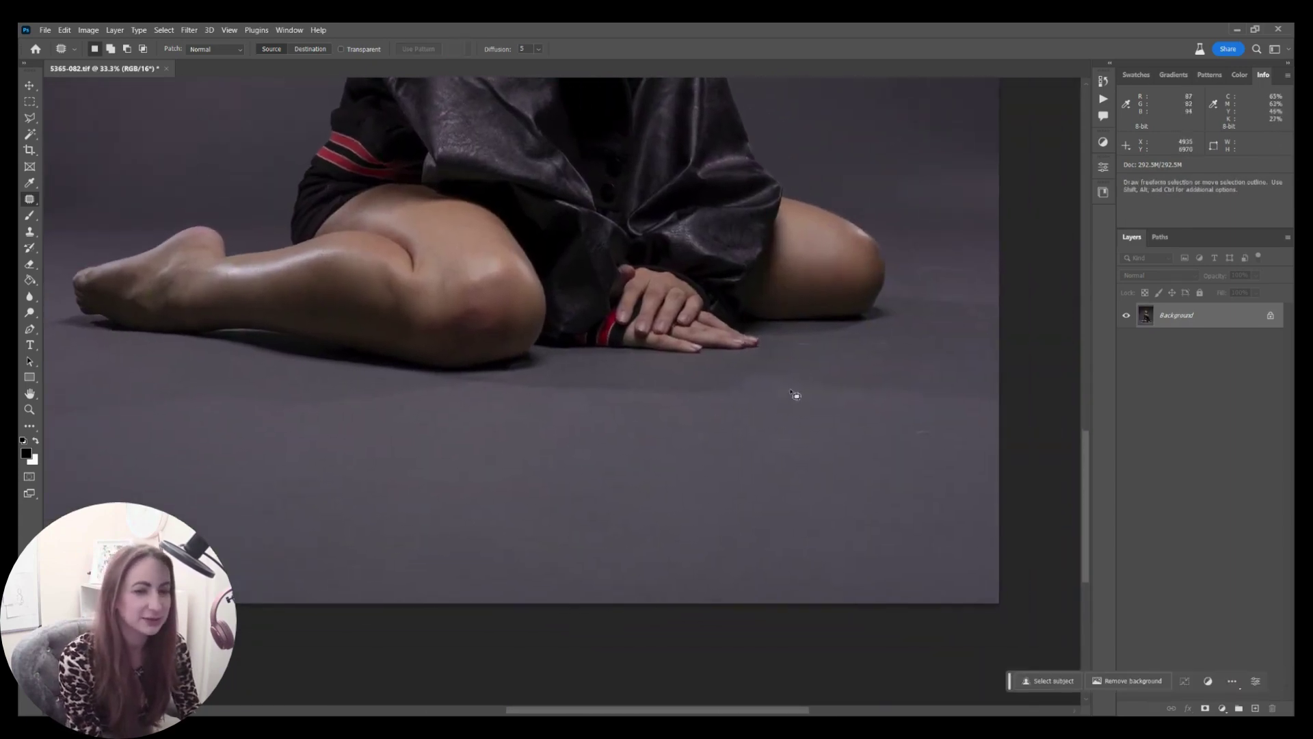
{"action": "mouse_move", "coordinate": [800, 387]}
{"action": "left_mouse_down"}
{"action": "mouse_move", "coordinate": [905, 444]}
{"action": "mouse_move", "coordinate": [863, 404]}
{"action": "left_mouse_up"}
{"action": "left_click_drag", "start_coordinate": [841, 424], "coordinate": [874, 477]}
{"action": "key", "text": "ctrl+d"}
{"action": "mouse_move", "coordinate": [967, 431]}
{"action": "left_mouse_down"}
{"action": "mouse_move", "coordinate": [944, 463]}
{"action": "mouse_move", "coordinate": [965, 441]}
{"action": "left_mouse_up"}
{"action": "left_click_drag", "start_coordinate": [917, 442], "coordinate": [941, 457]}
{"action": "key", "text": "ctrl+d"}
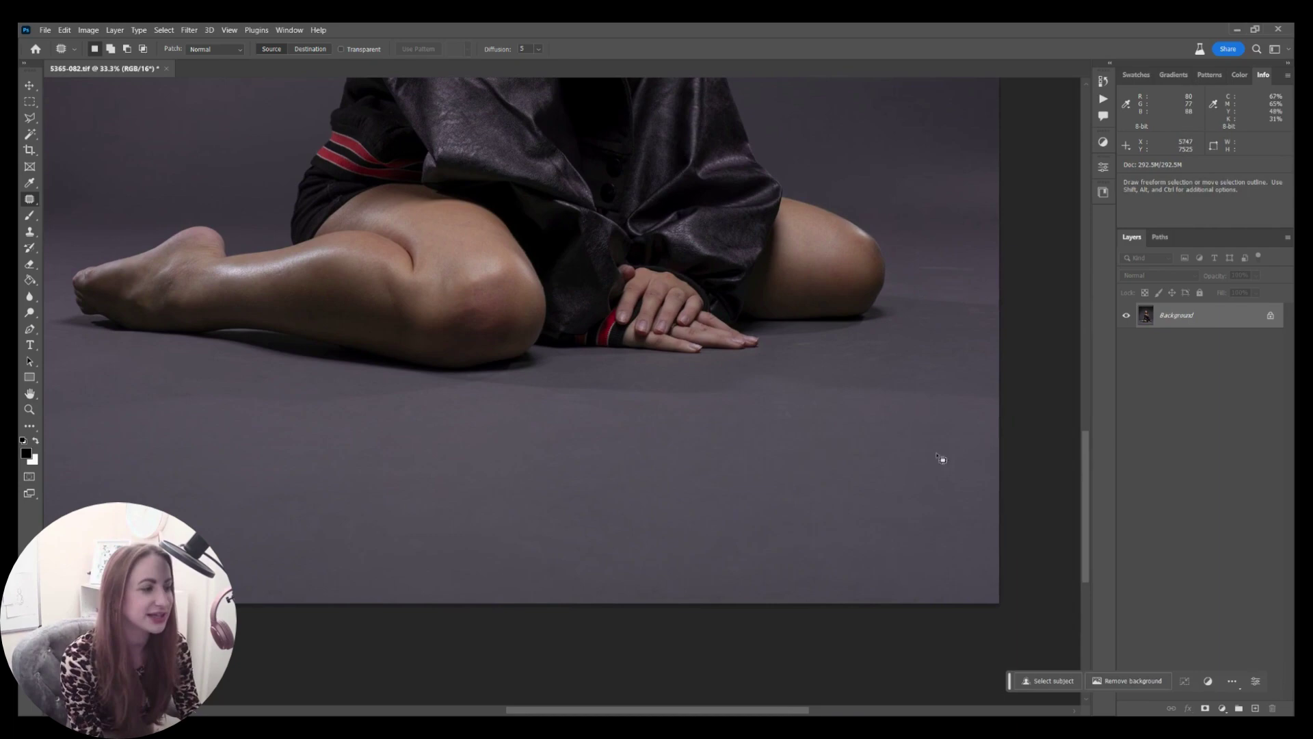
Patch the blotchy backdrop above and beside the model's right-hand knee with cleaner backdrop from higher up.
{"action": "left_click_drag", "start_coordinate": [905, 221], "coordinate": [896, 246]}
{"action": "scroll", "coordinate": [943, 143], "scroll_direction": "up", "scroll_amount": 2}
{"action": "scroll", "coordinate": [944, 143], "scroll_direction": "right", "scroll_amount": 2}
{"action": "mouse_move", "coordinate": [661, 256]}
{"action": "left_mouse_down"}
{"action": "mouse_move", "coordinate": [682, 301]}
{"action": "mouse_move", "coordinate": [764, 346]}
{"action": "mouse_move", "coordinate": [682, 297]}
{"action": "mouse_move", "coordinate": [727, 324]}
{"action": "left_mouse_up"}
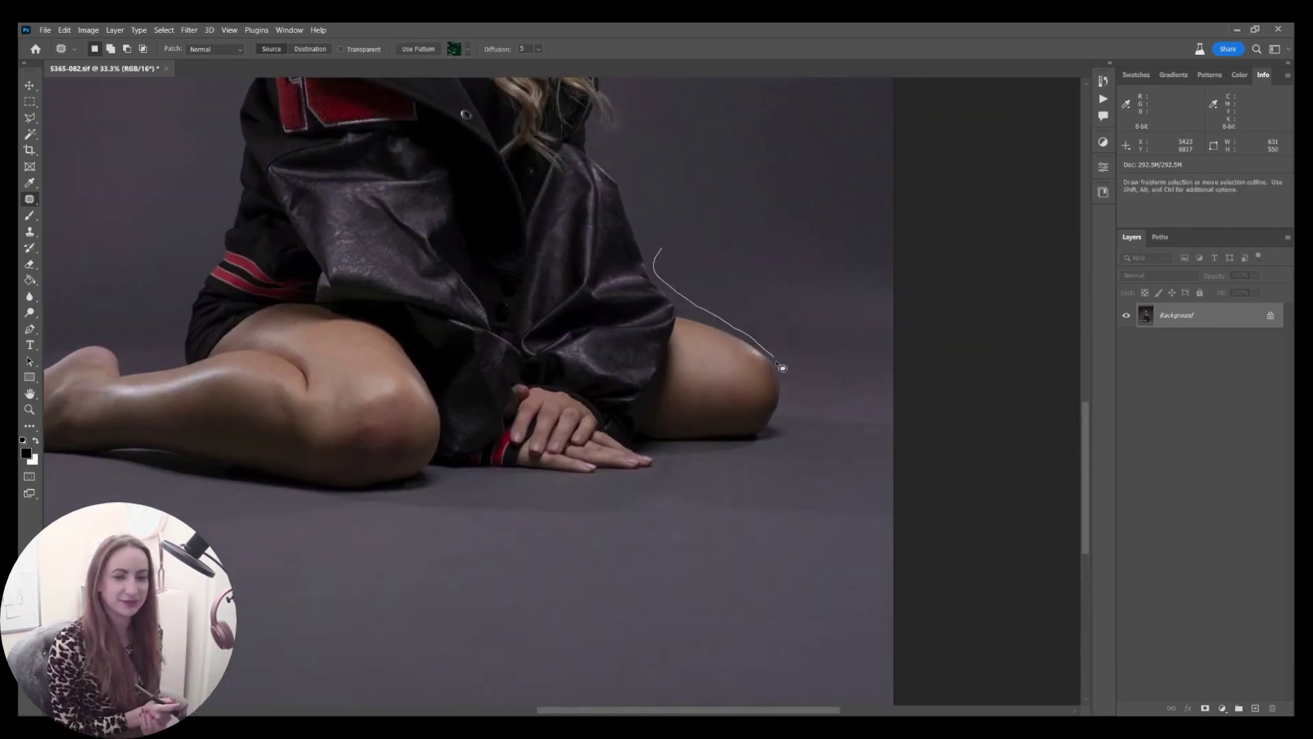
{"action": "left_click_drag", "start_coordinate": [840, 410], "coordinate": [881, 179]}
{"action": "mouse_move", "coordinate": [854, 317]}
{"action": "left_mouse_down"}
{"action": "mouse_move", "coordinate": [828, 227]}
{"action": "mouse_move", "coordinate": [773, 206]}
{"action": "left_mouse_up"}
{"action": "key", "text": "ctrl+d"}
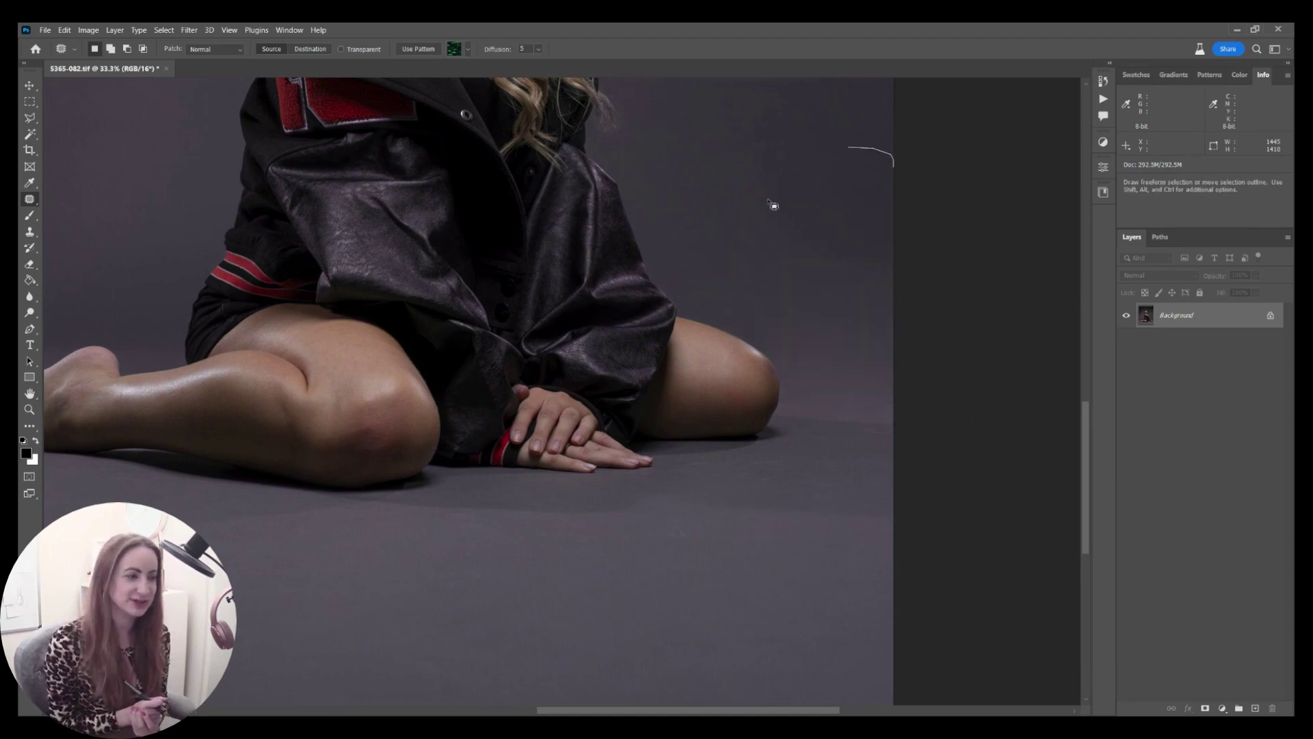
Try to patch the transition between backdrop and floor beside the right-hand knee and undo the attempt.
{"action": "mouse_move", "coordinate": [820, 383]}
{"action": "left_mouse_down"}
{"action": "mouse_move", "coordinate": [844, 402]}
{"action": "mouse_move", "coordinate": [860, 393]}
{"action": "mouse_move", "coordinate": [885, 443]}
{"action": "mouse_move", "coordinate": [861, 335]}
{"action": "left_mouse_up"}
{"action": "key", "text": "ctrl+d"}
{"action": "key", "text": "ctrl+d"}
{"action": "key", "text": "ctrl+d"}
{"action": "key", "text": "ctrl+z"}
{"action": "key", "text": "ctrl+z"}
{"action": "key", "text": "ctrl+z"}
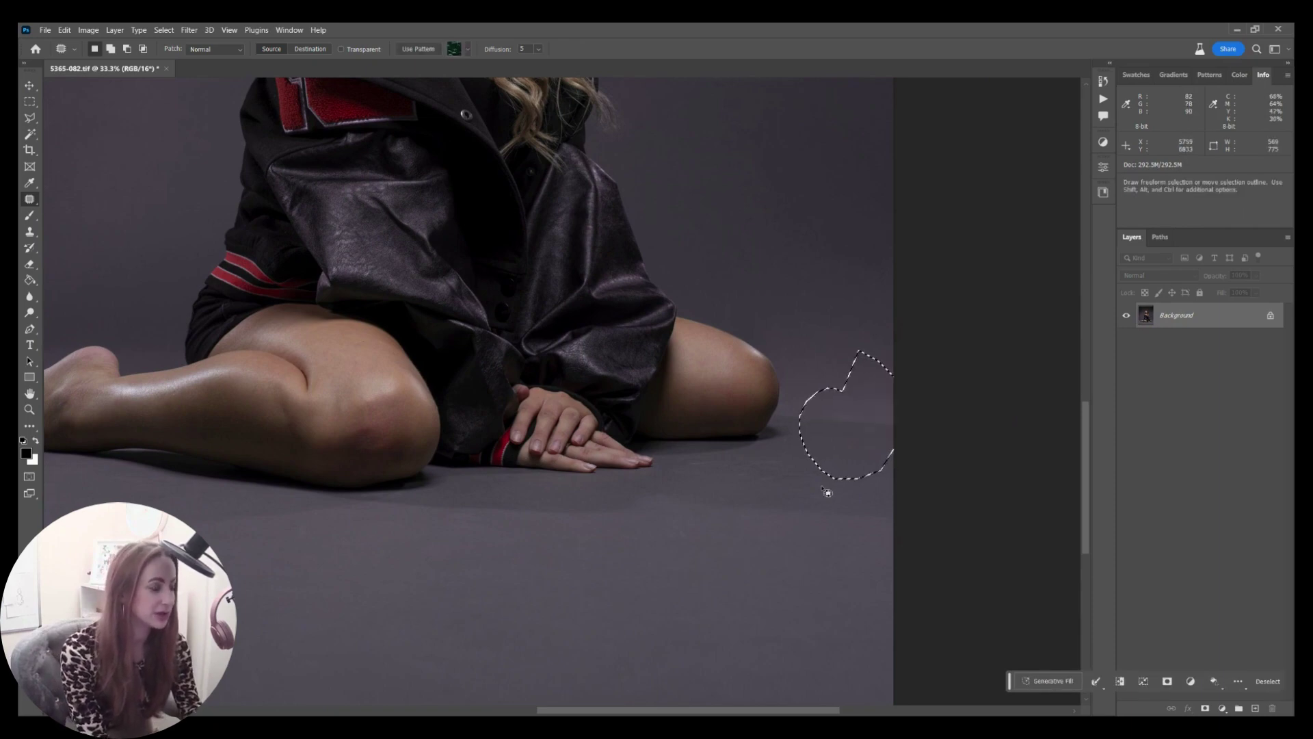
Patch the uneven floor tone between the right-hand knee and the photo's edge.
{"action": "left_click_drag", "start_coordinate": [885, 435], "coordinate": [884, 445]}
{"action": "left_click_drag", "start_coordinate": [883, 444], "coordinate": [852, 448]}
{"action": "mouse_move", "coordinate": [807, 441]}
{"action": "left_mouse_down"}
{"action": "mouse_move", "coordinate": [908, 483]}
{"action": "mouse_move", "coordinate": [870, 457]}
{"action": "left_mouse_up"}
Compare the floor before and after the latest patches by undoing and redoing them, and leave them reapplied.
{"action": "key", "text": "ctrl+z"}
{"action": "key", "text": "ctrl+z"}
{"action": "key", "text": "ctrl+z"}
{"action": "key", "text": "ctrl+z"}
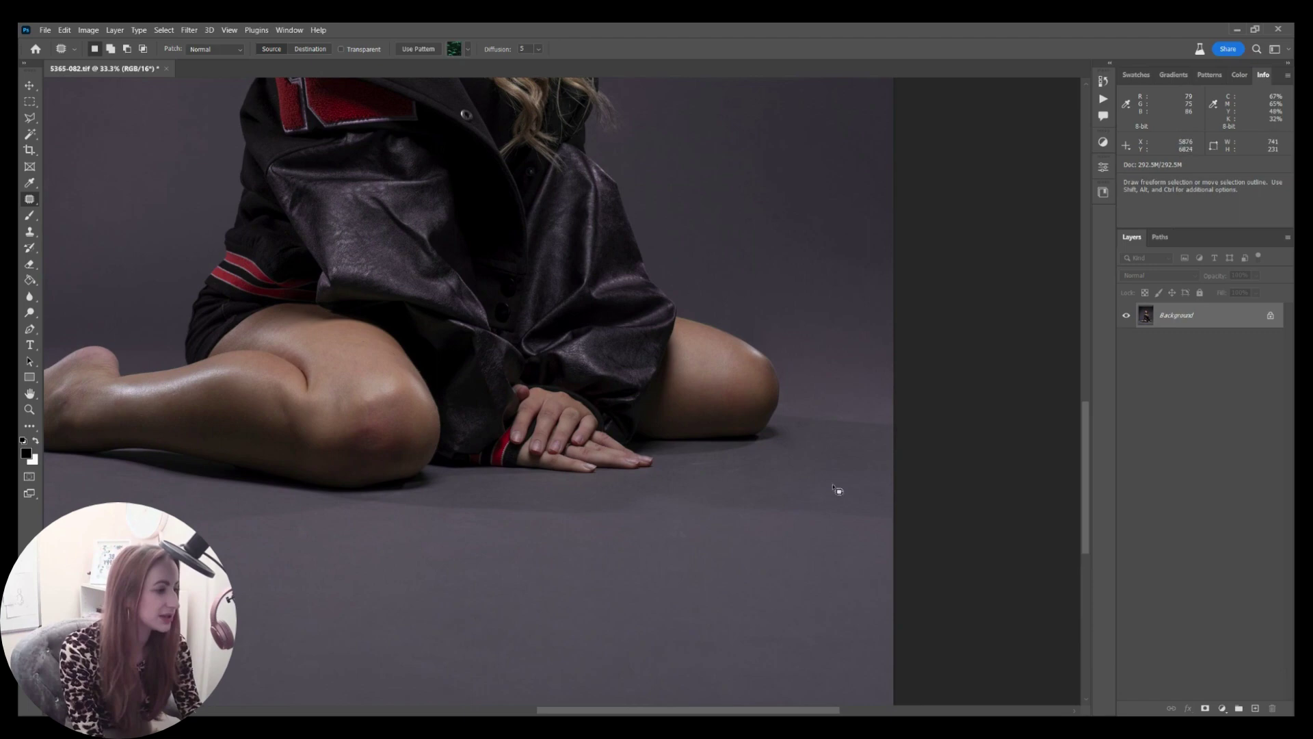
{"action": "key", "text": "ctrl+shift+z"}
{"action": "key", "text": "ctrl+shift+z"}
{"action": "key", "text": "ctrl+shift+z"}
{"action": "key", "text": "ctrl+z"}
{"action": "key", "text": "ctrl+z"}
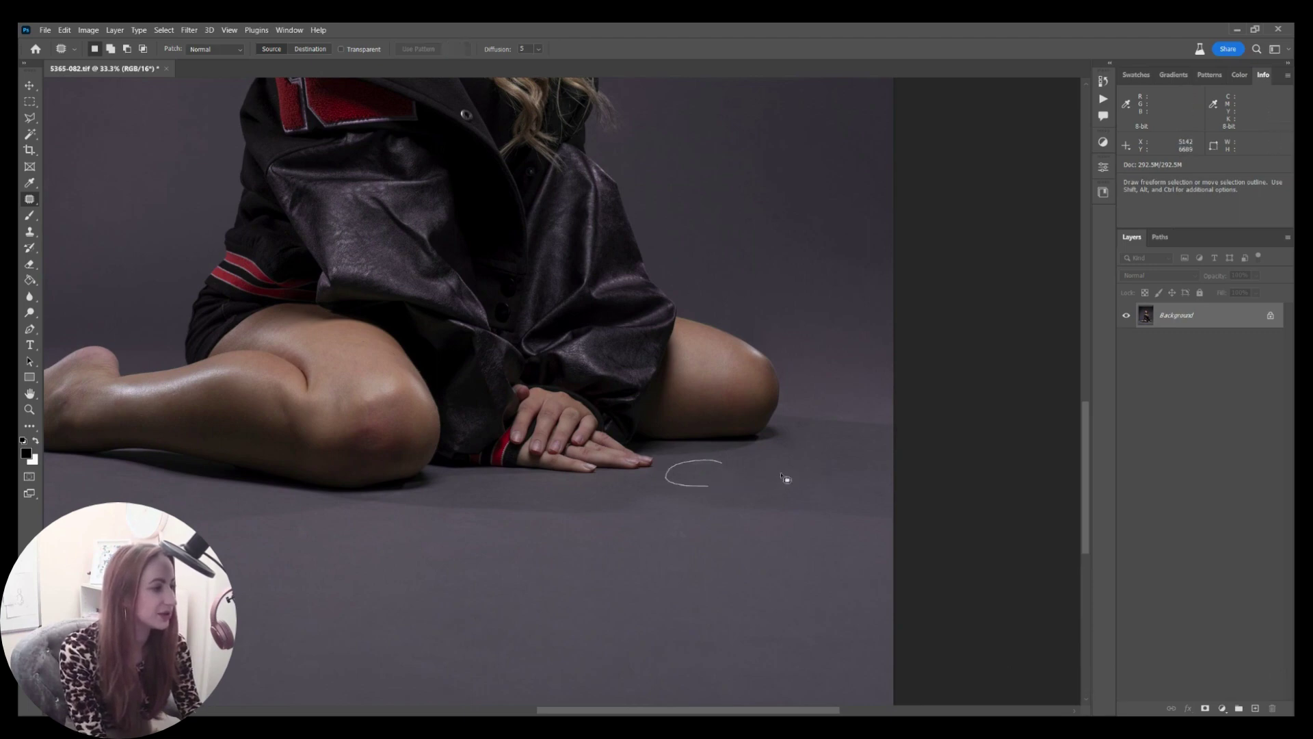
{"action": "key", "text": "ctrl+shift+z"}
{"action": "key", "text": "ctrl+shift+z"}
Patch the uneven floor in front of the outstretched leg and around the toes.
{"action": "left_click_drag", "start_coordinate": [346, 493], "coordinate": [859, 381]}
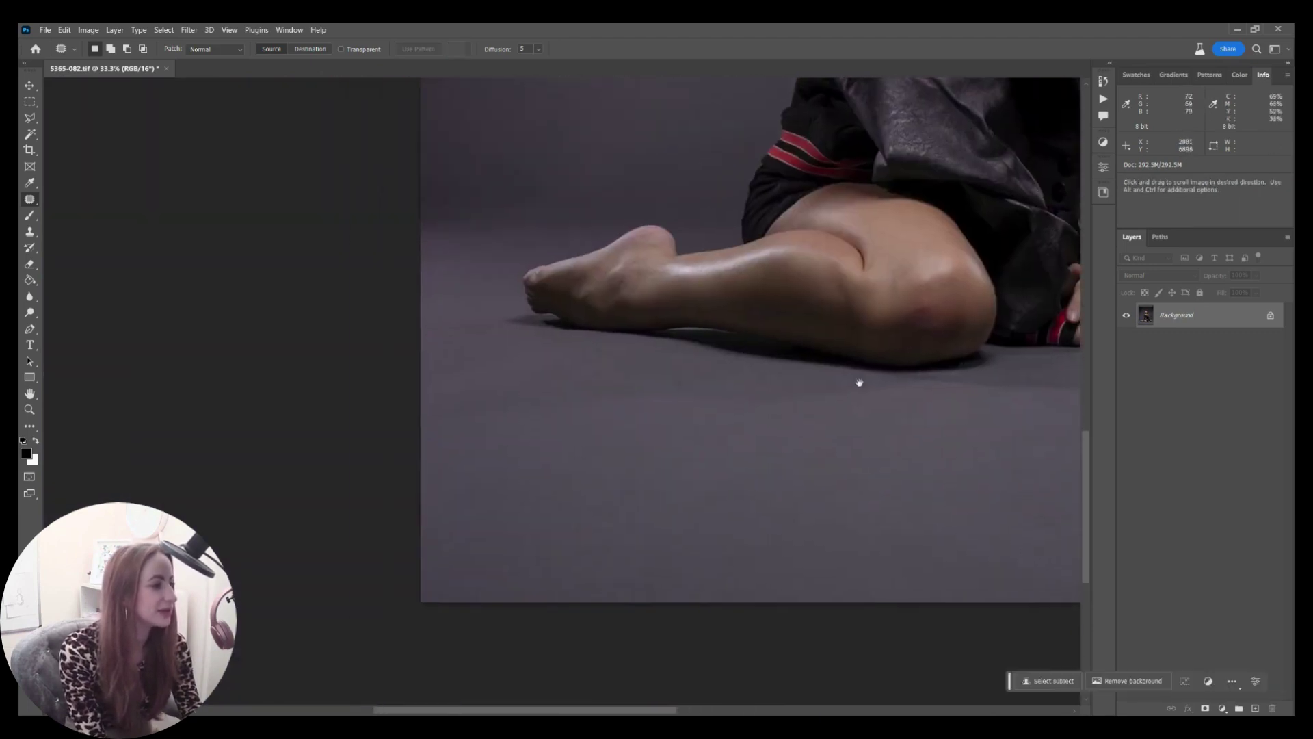
{"action": "left_click_drag", "start_coordinate": [792, 434], "coordinate": [886, 447]}
{"action": "left_click_drag", "start_coordinate": [848, 428], "coordinate": [646, 400]}
{"action": "mouse_move", "coordinate": [580, 378]}
{"action": "left_mouse_down"}
{"action": "mouse_move", "coordinate": [627, 376]}
{"action": "mouse_move", "coordinate": [568, 400]}
{"action": "left_mouse_up"}
{"action": "left_click_drag", "start_coordinate": [581, 395], "coordinate": [493, 416]}
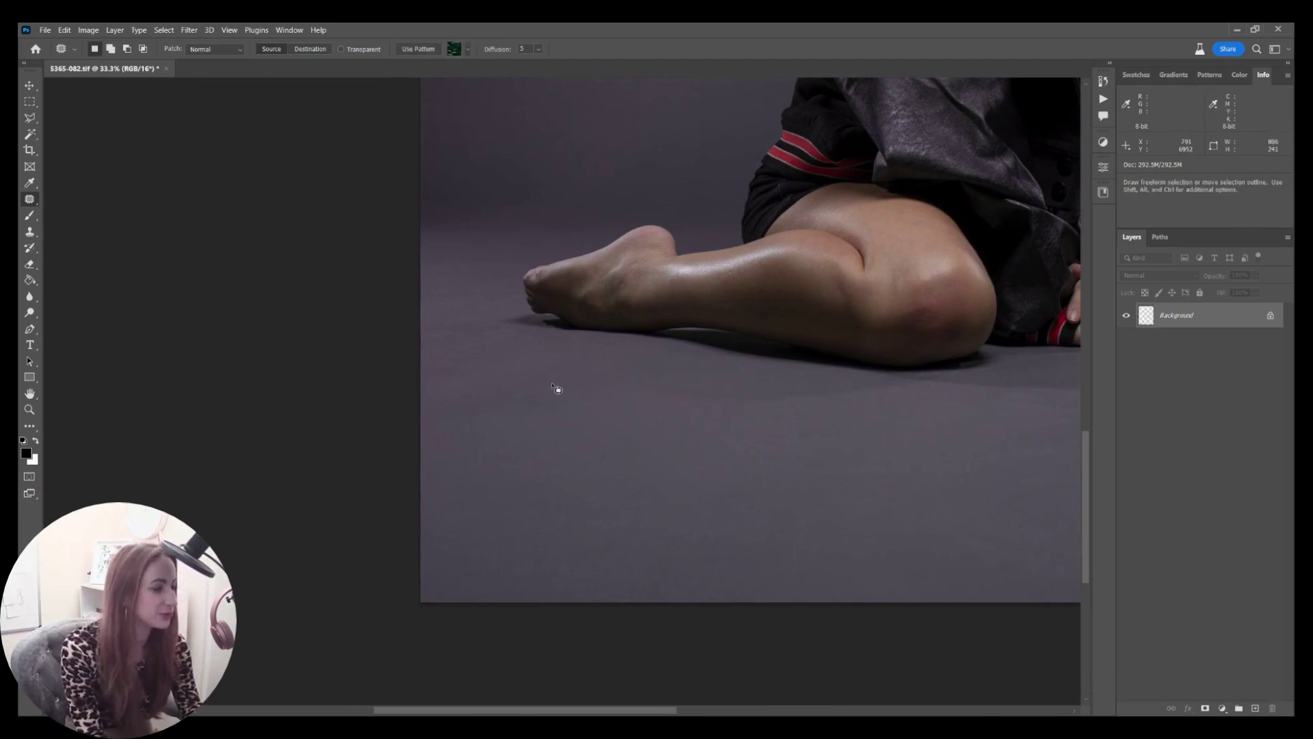
{"action": "left_click_drag", "start_coordinate": [499, 217], "coordinate": [547, 378]}
{"action": "mouse_move", "coordinate": [527, 404]}
{"action": "left_mouse_down"}
{"action": "mouse_move", "coordinate": [533, 331]}
{"action": "mouse_move", "coordinate": [479, 359]}
{"action": "left_mouse_up"}
{"action": "key", "text": "ctrl+d"}
Patch the backdrop above the foot along the photo's left edge, including the area where it meets the floor.
{"action": "left_click_drag", "start_coordinate": [485, 268], "coordinate": [474, 405]}
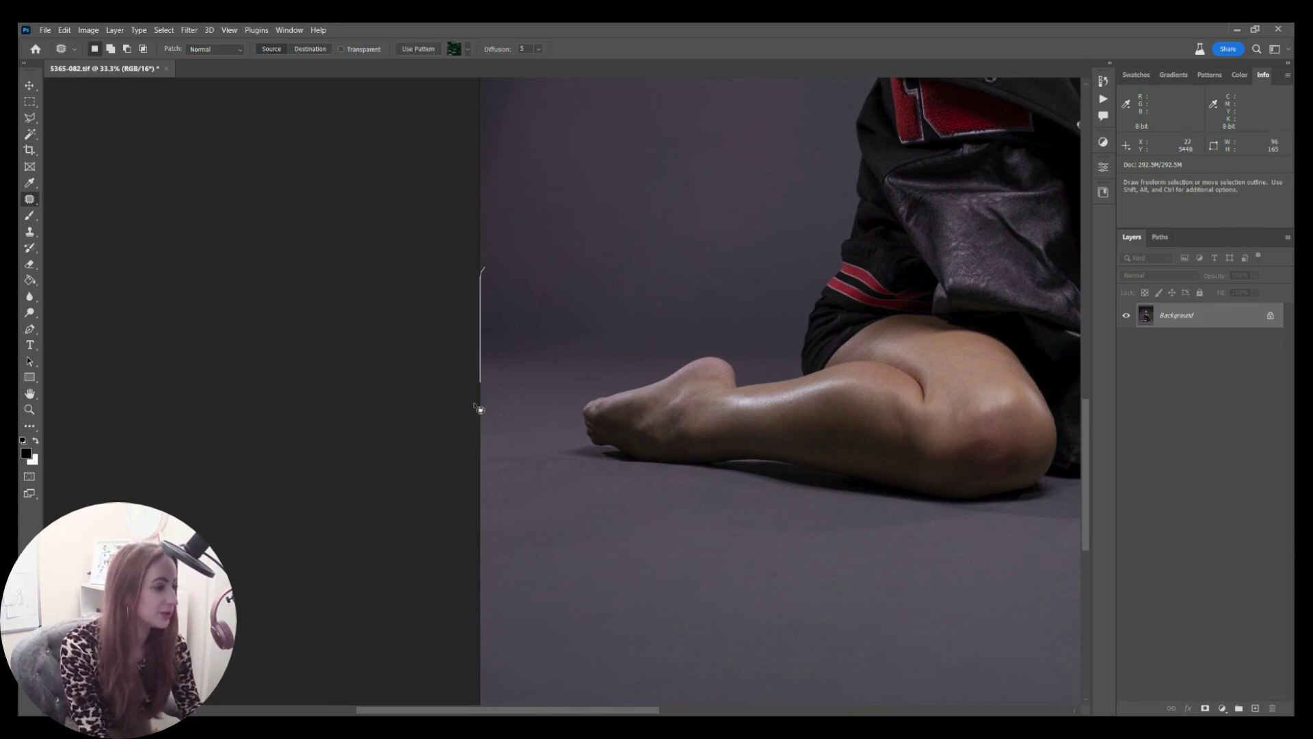
{"action": "left_click_drag", "start_coordinate": [723, 329], "coordinate": [713, 238]}
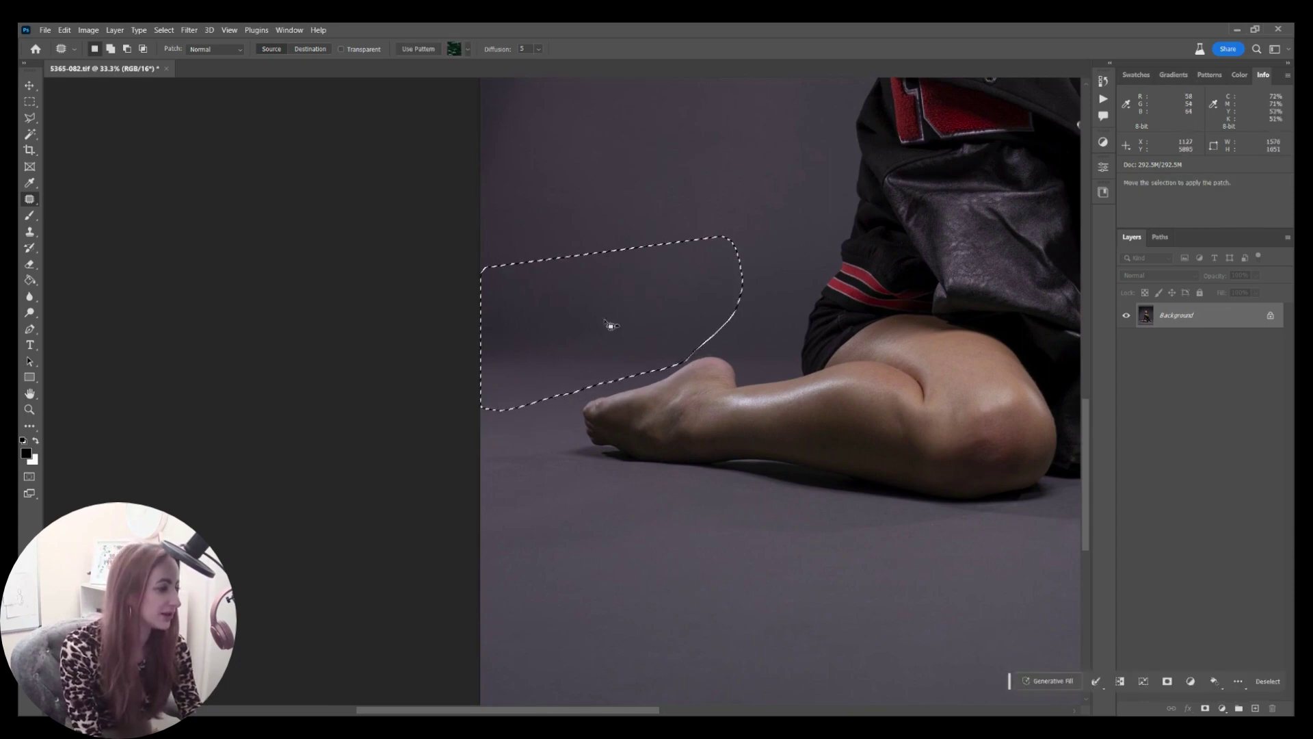
{"action": "left_click_drag", "start_coordinate": [575, 340], "coordinate": [596, 177]}
{"action": "key", "text": "ctrl+d"}
{"action": "left_click_drag", "start_coordinate": [525, 153], "coordinate": [667, 152]}
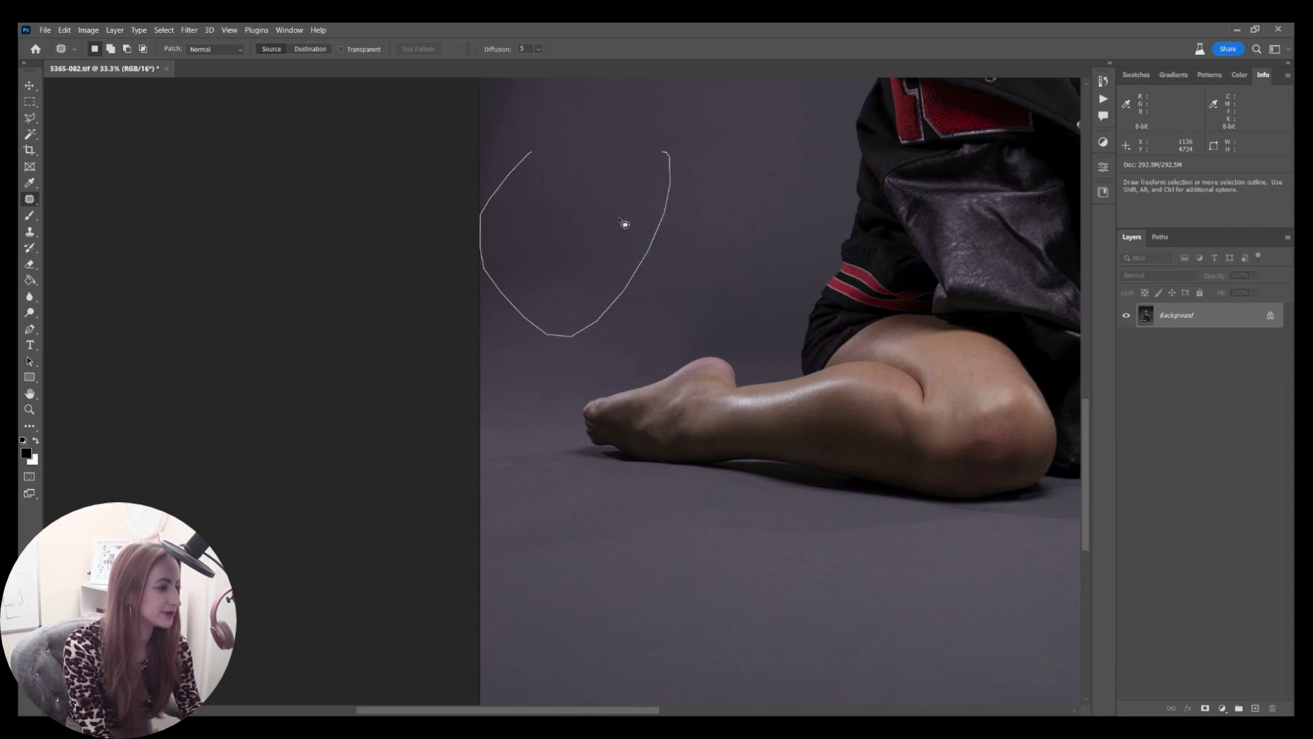
{"action": "key", "text": "ctrl+d"}
Patch the backdrop between the model's heel and the jacket hem using smoother backdrop from above.
{"action": "mouse_move", "coordinate": [672, 265]}
{"action": "left_mouse_down"}
{"action": "mouse_move", "coordinate": [611, 355]}
{"action": "mouse_move", "coordinate": [633, 379]}
{"action": "left_mouse_up"}
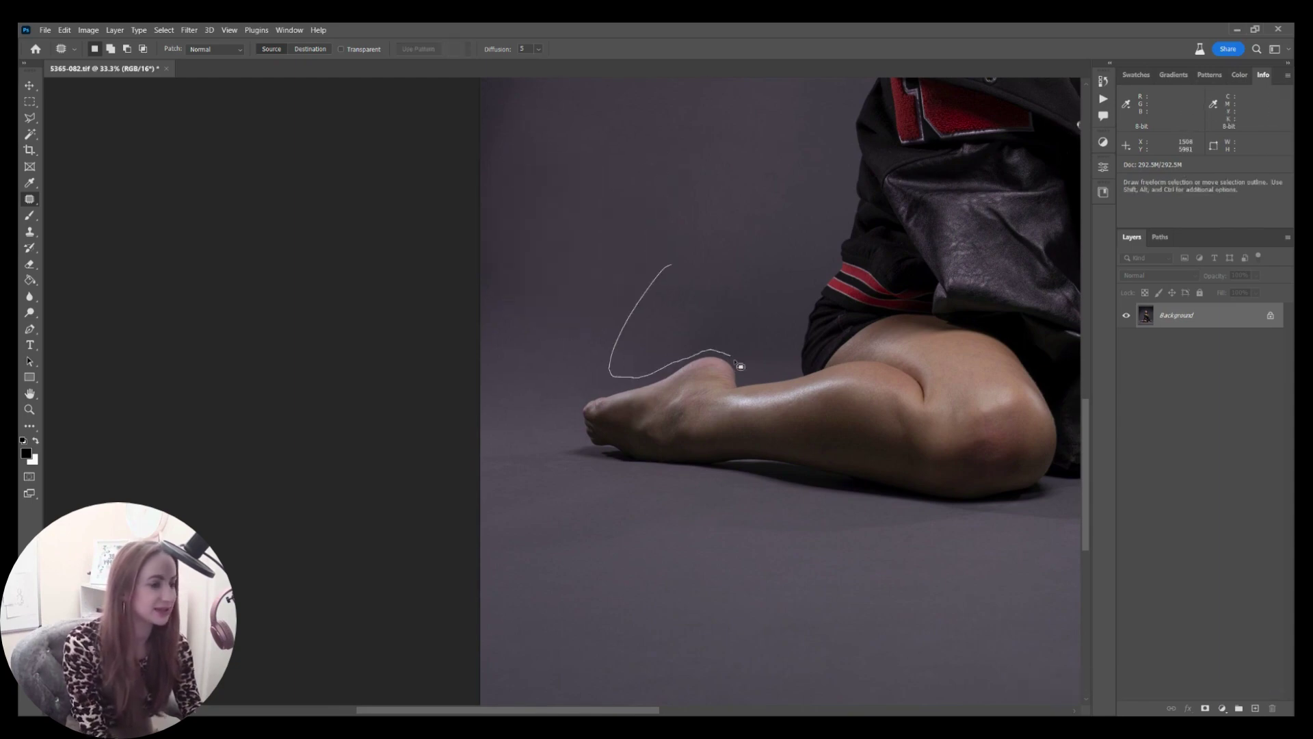
{"action": "left_click_drag", "start_coordinate": [801, 366], "coordinate": [801, 230]}
{"action": "left_click_drag", "start_coordinate": [773, 314], "coordinate": [706, 182]}
{"action": "key", "text": "ctrl+d"}
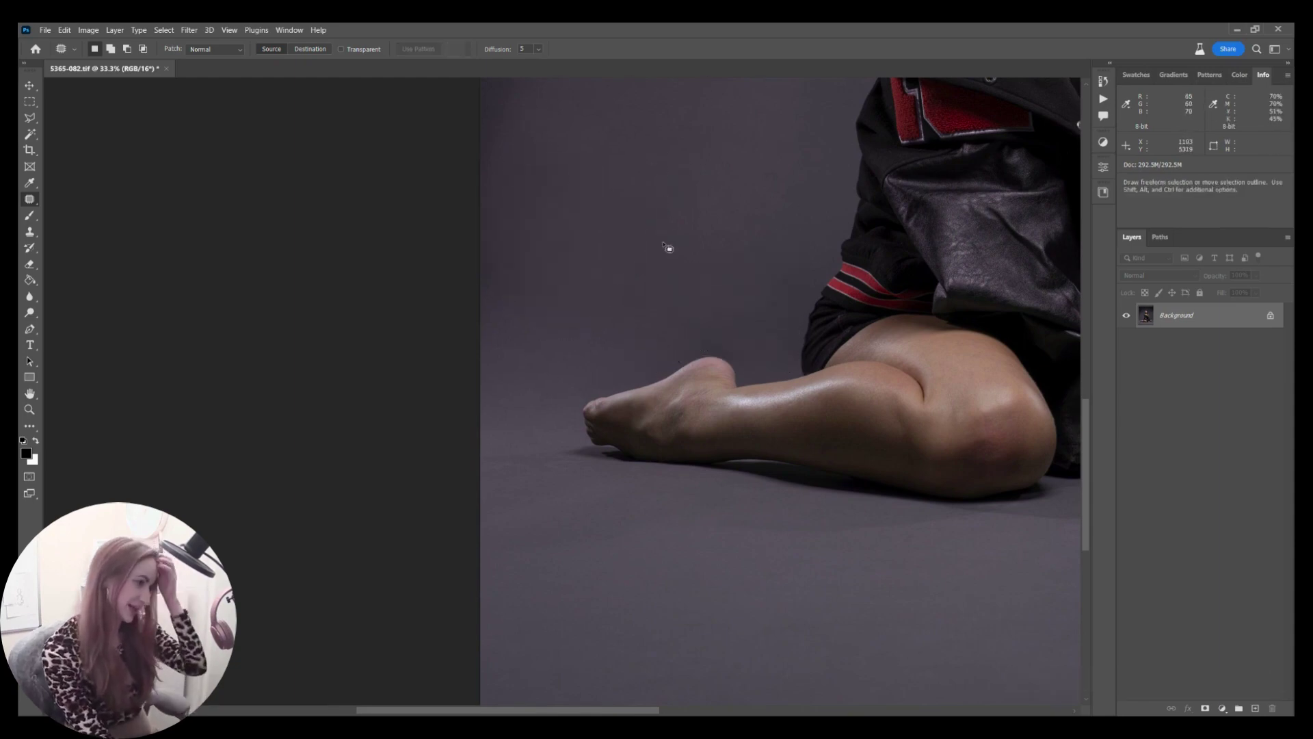
{"action": "left_click_drag", "start_coordinate": [626, 220], "coordinate": [572, 280]}
Duplicate the Background layer and set the copy's opacity to 50%.
{"action": "left_click_drag", "start_coordinate": [629, 400], "coordinate": [557, 73]}
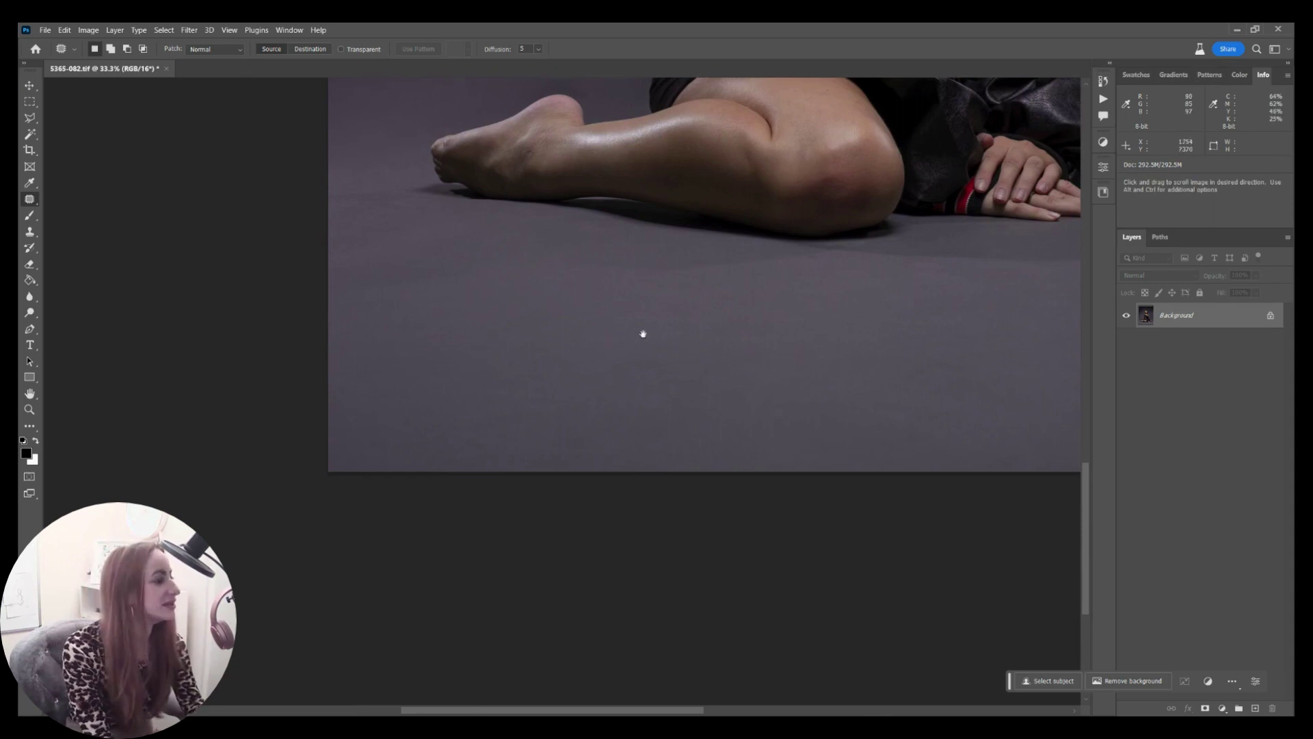
{"action": "left_click_drag", "start_coordinate": [480, 376], "coordinate": [448, 433]}
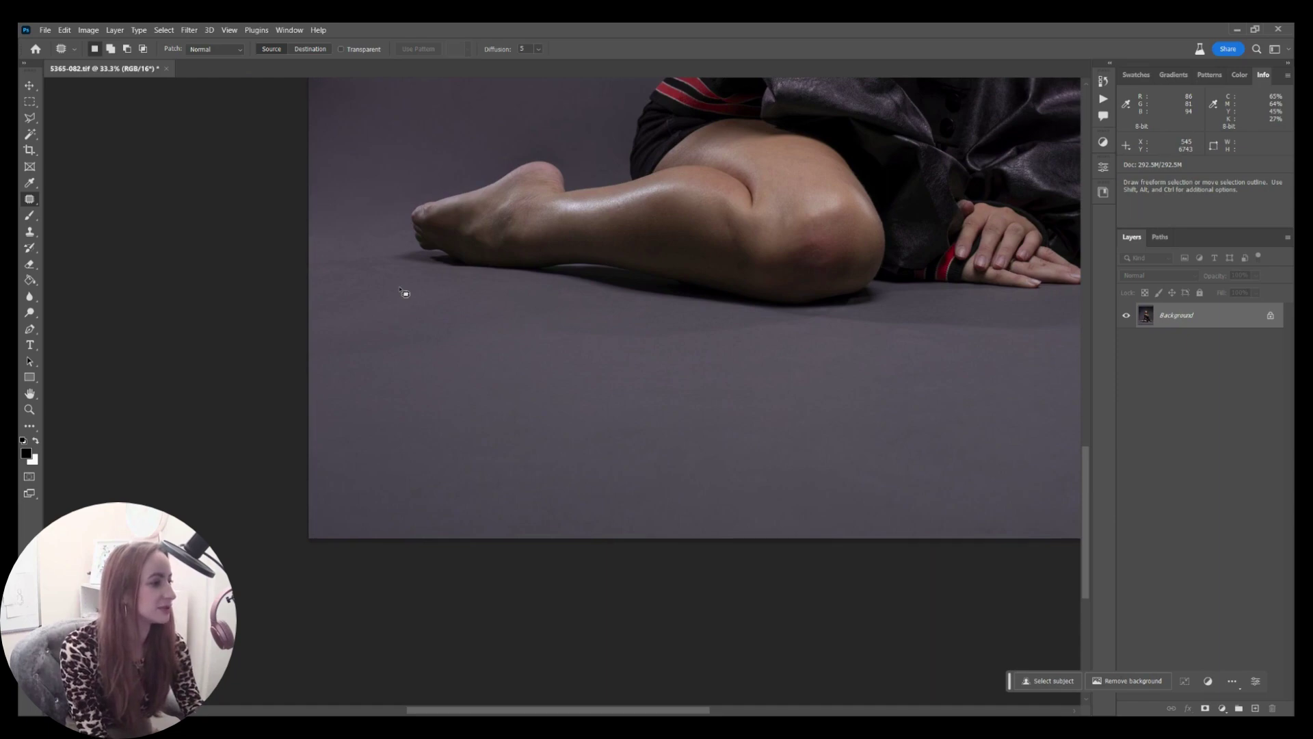
{"action": "key", "text": "ctrl+j"}
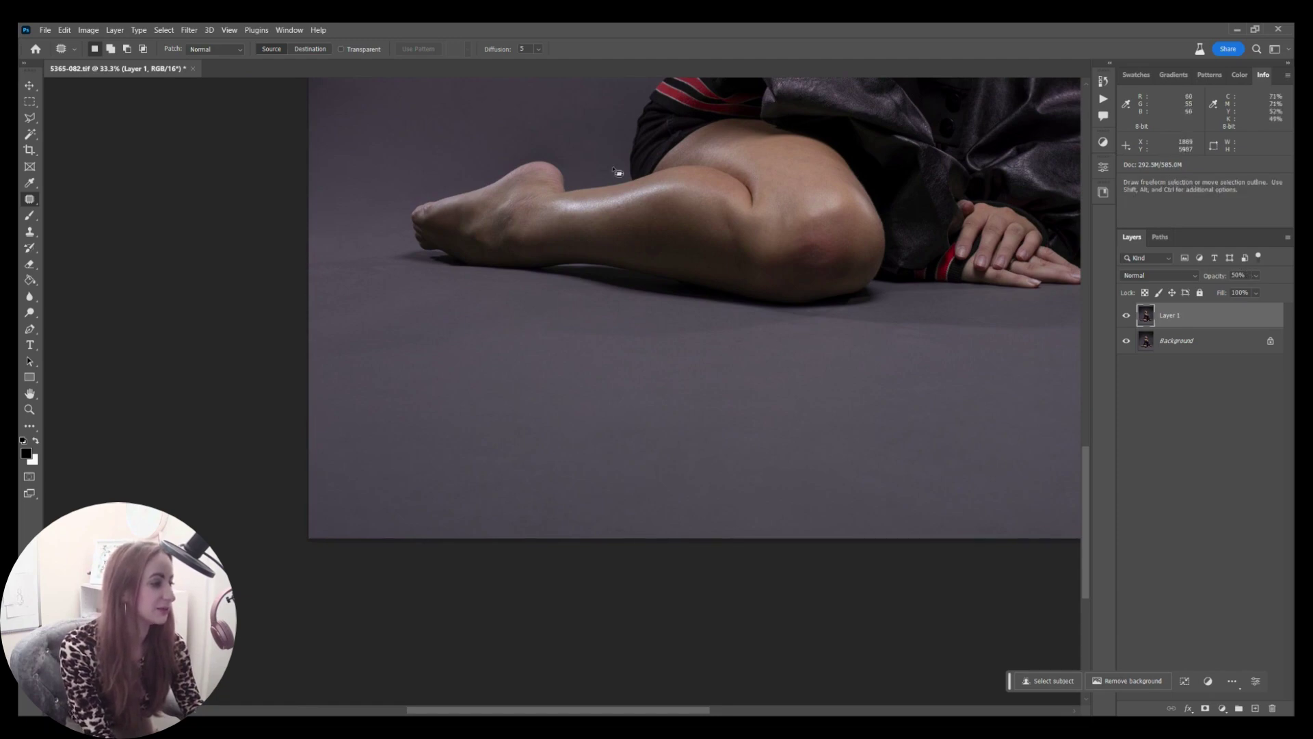
Try patching the floor with the leg area as the source on the duplicate layer and undo it.
{"action": "mouse_move", "coordinate": [584, 307]}
{"action": "left_mouse_down"}
{"action": "mouse_move", "coordinate": [613, 302]}
{"action": "mouse_move", "coordinate": [584, 305]}
{"action": "left_mouse_up"}
{"action": "left_click_drag", "start_coordinate": [557, 425], "coordinate": [582, 206]}
{"action": "left_click", "coordinate": [702, 356]}
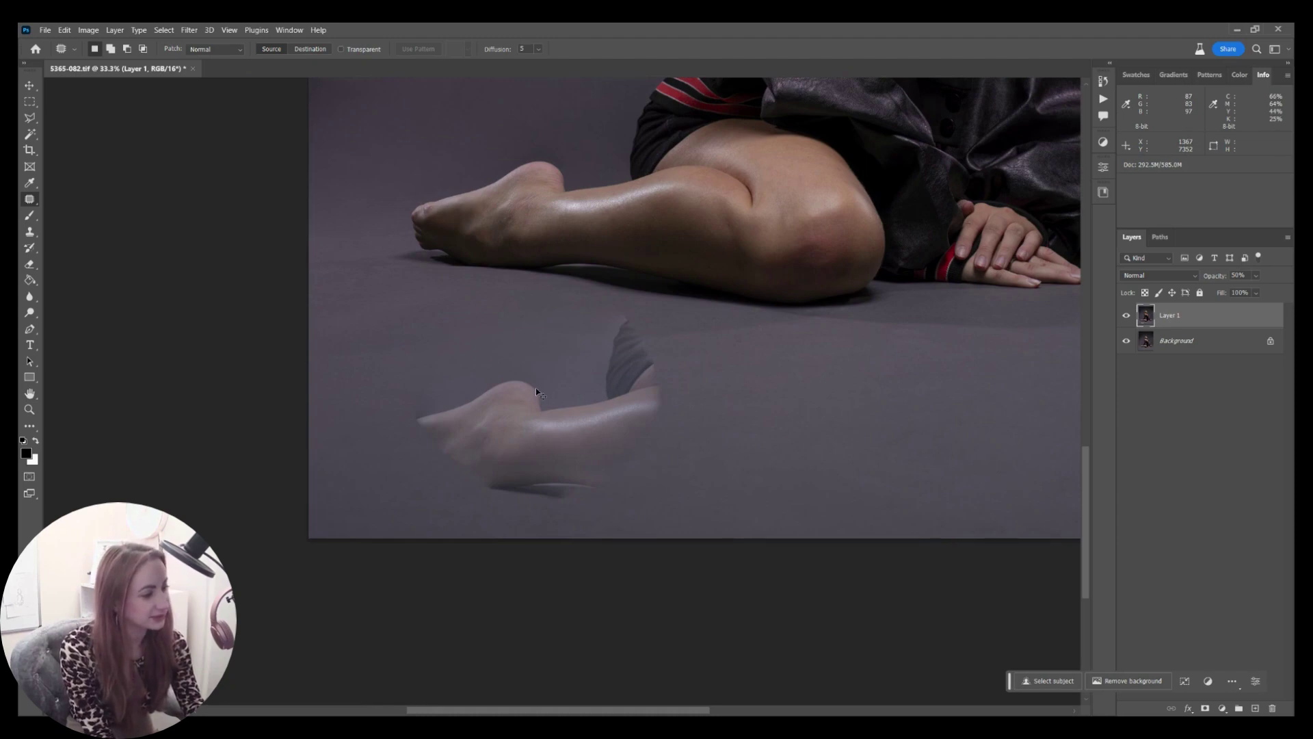
{"action": "key", "text": "ctrl+z"}
{"action": "key", "text": "ctrl+z"}
On the duplicate layer, patch the floor below the toes along the photo's left edge.
{"action": "left_click", "coordinate": [364, 279]}
{"action": "left_click_drag", "start_coordinate": [431, 275], "coordinate": [319, 221]}
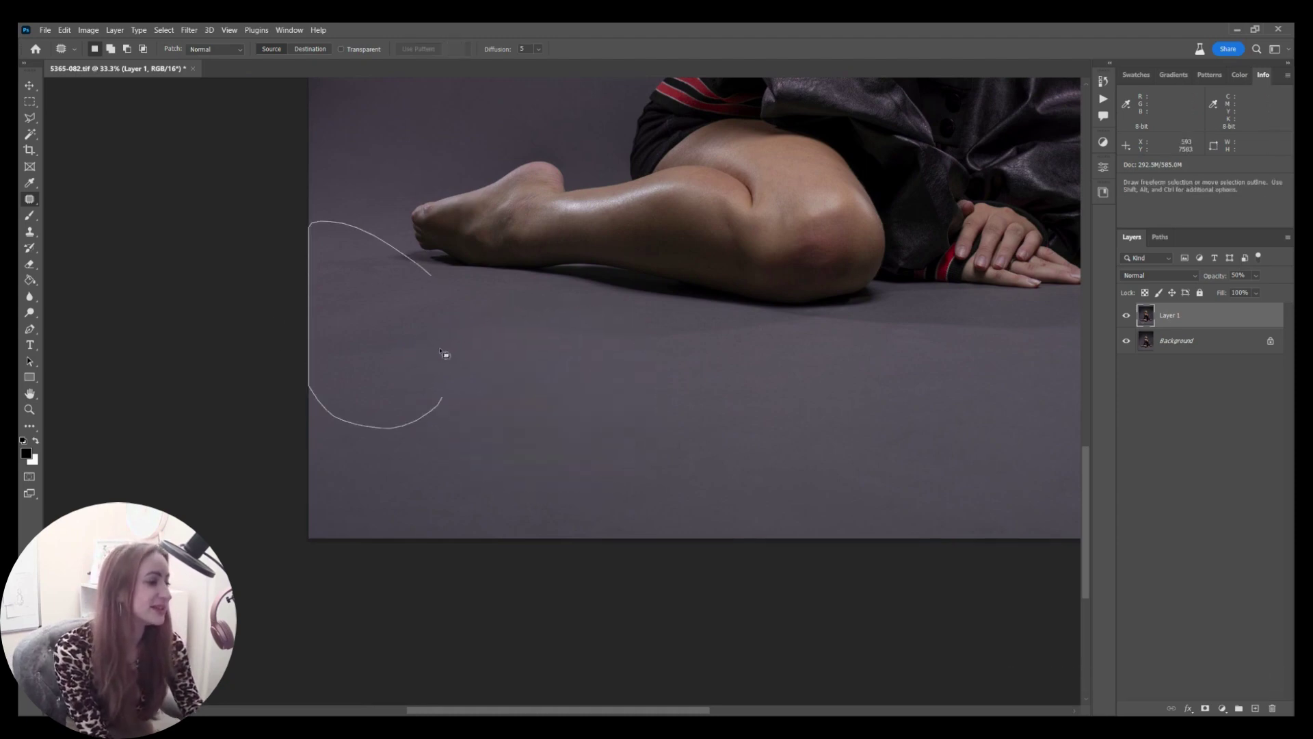
{"action": "mouse_move", "coordinate": [440, 350]}
{"action": "left_mouse_down"}
{"action": "mouse_move", "coordinate": [431, 281]}
{"action": "mouse_move", "coordinate": [512, 414]}
{"action": "left_mouse_up"}
{"action": "left_click", "coordinate": [583, 408]}
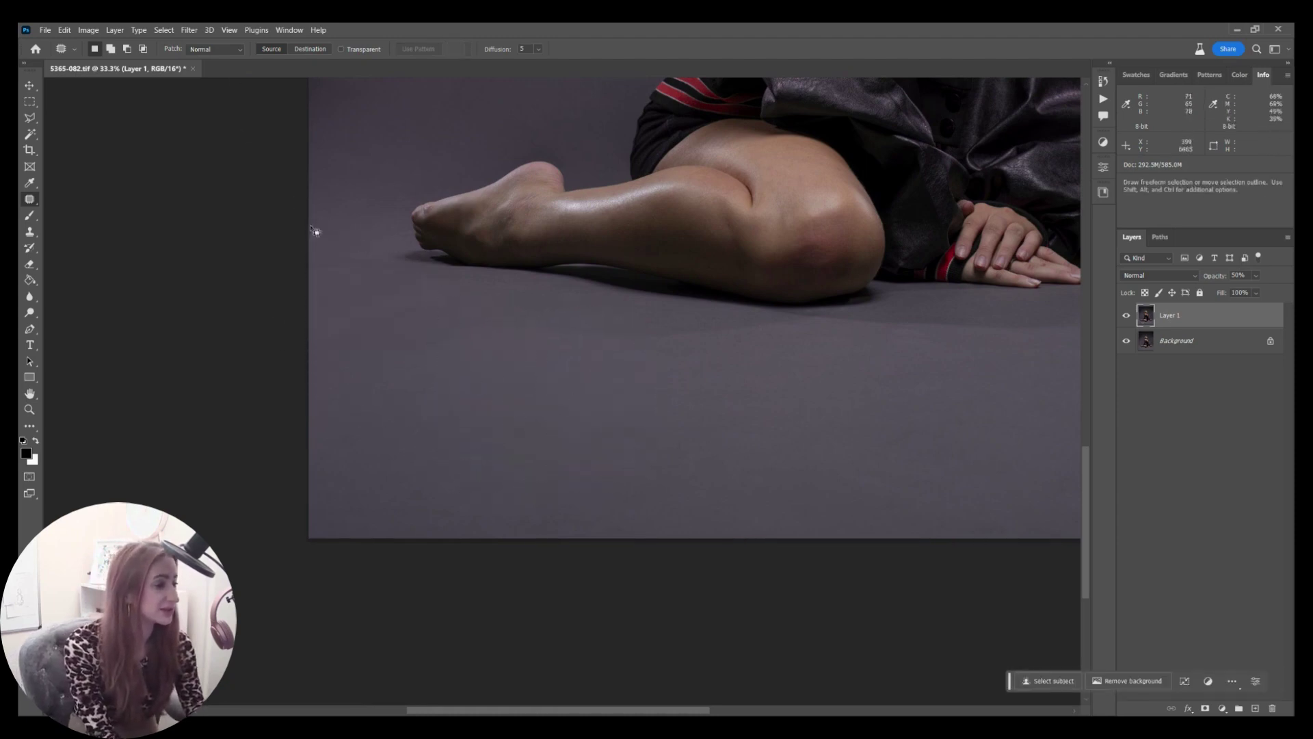
{"action": "mouse_move", "coordinate": [348, 211]}
{"action": "left_mouse_down"}
{"action": "mouse_move", "coordinate": [375, 280]}
{"action": "mouse_move", "coordinate": [504, 473]}
{"action": "mouse_move", "coordinate": [380, 432]}
{"action": "left_mouse_up"}
{"action": "left_click", "coordinate": [460, 319]}
Patch the blotchy floor in the lower left foreground, in front of the outstretched leg.
{"action": "mouse_move", "coordinate": [346, 388]}
{"action": "left_mouse_down"}
{"action": "mouse_move", "coordinate": [603, 578]}
{"action": "mouse_move", "coordinate": [274, 409]}
{"action": "left_mouse_up"}
{"action": "left_click_drag", "start_coordinate": [342, 437], "coordinate": [345, 410]}
{"action": "left_click", "coordinate": [600, 320]}
{"action": "mouse_move", "coordinate": [601, 319]}
{"action": "left_mouse_down"}
{"action": "mouse_move", "coordinate": [879, 502]}
{"action": "mouse_move", "coordinate": [684, 492]}
{"action": "left_mouse_up"}
{"action": "left_click", "coordinate": [525, 458]}
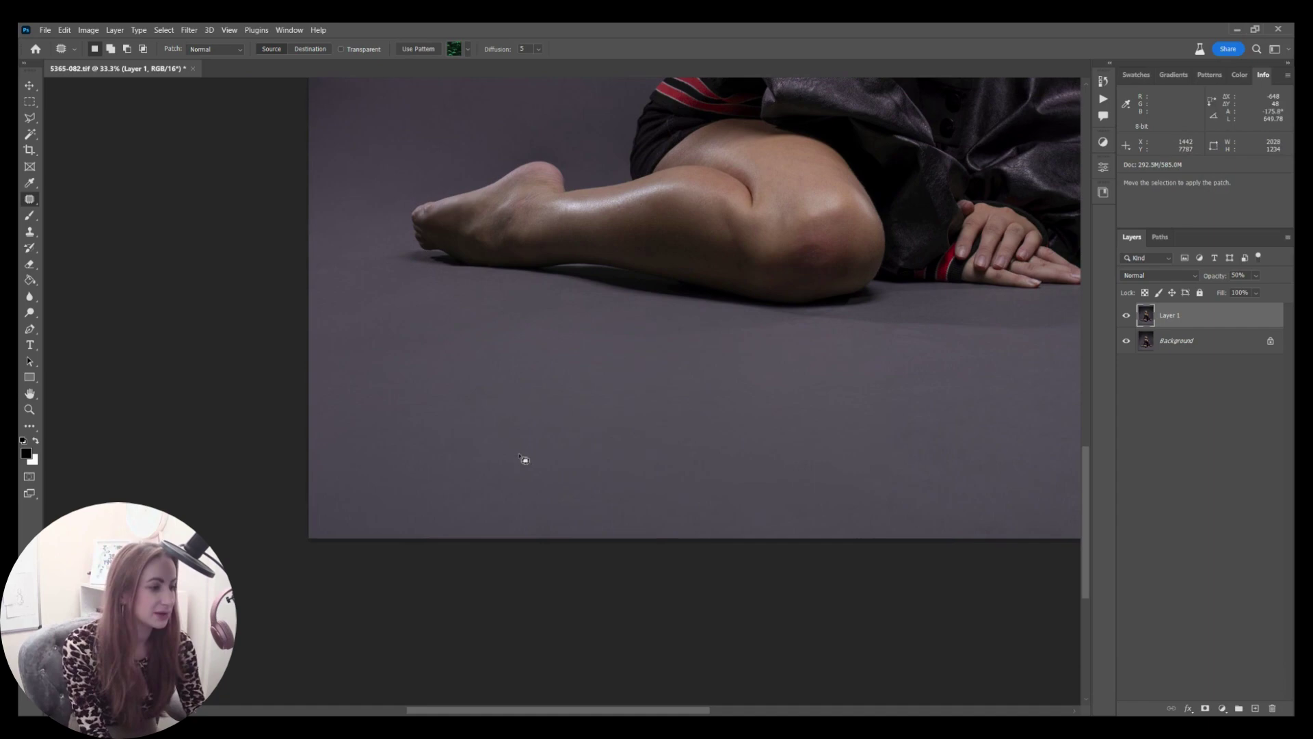
Smooth the floor foreground from below the left-hand knee to the photo's right edge with several large patches.
{"action": "left_click_drag", "start_coordinate": [637, 405], "coordinate": [293, 363]}
{"action": "mouse_move", "coordinate": [490, 280]}
{"action": "left_mouse_down"}
{"action": "mouse_move", "coordinate": [786, 366]}
{"action": "mouse_move", "coordinate": [404, 440]}
{"action": "left_mouse_up"}
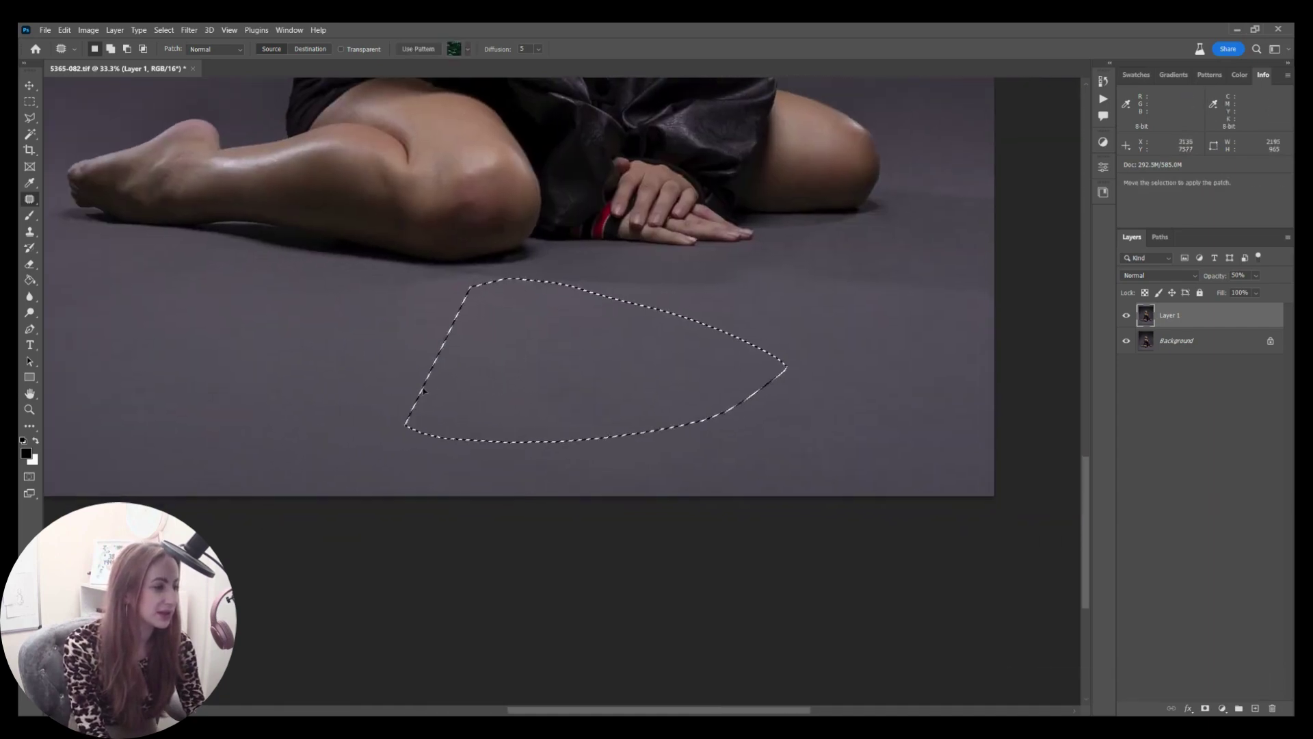
{"action": "key", "text": "ctrl+d"}
{"action": "mouse_move", "coordinate": [452, 298]}
{"action": "left_mouse_down"}
{"action": "mouse_move", "coordinate": [821, 404]}
{"action": "mouse_move", "coordinate": [281, 452]}
{"action": "left_mouse_up"}
{"action": "key", "text": "ctrl+d"}
{"action": "mouse_move", "coordinate": [719, 298]}
{"action": "left_mouse_down"}
{"action": "mouse_move", "coordinate": [803, 296]}
{"action": "mouse_move", "coordinate": [771, 445]}
{"action": "left_mouse_up"}
{"action": "key", "text": "ctrl+d"}
{"action": "left_click_drag", "start_coordinate": [869, 327], "coordinate": [868, 445]}
{"action": "key", "text": "ctrl+d"}
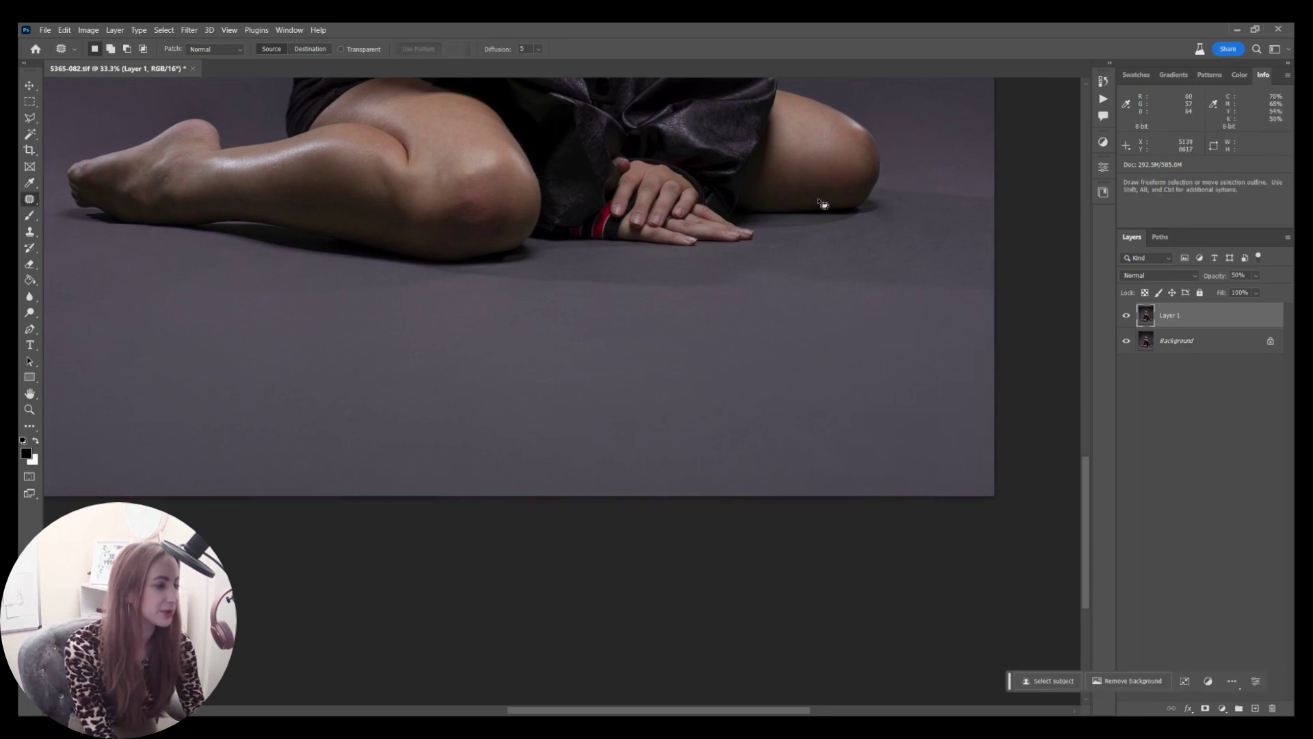
Patch the floor beside the model's hands and around the shadow of the right-hand knee.
{"action": "left_click_drag", "start_coordinate": [821, 233], "coordinate": [749, 263]}
{"action": "key", "text": "ctrl+d"}
{"action": "mouse_move", "coordinate": [879, 212]}
{"action": "left_mouse_down"}
{"action": "mouse_move", "coordinate": [996, 267]}
{"action": "mouse_move", "coordinate": [935, 235]}
{"action": "mouse_move", "coordinate": [958, 261]}
{"action": "mouse_move", "coordinate": [937, 246]}
{"action": "left_mouse_up"}
{"action": "key", "text": "ctrl+d"}
{"action": "key", "text": "ctrl+d"}
Patch the floor just below the model's foot and shin.
{"action": "left_click_drag", "start_coordinate": [751, 284], "coordinate": [950, 281]}
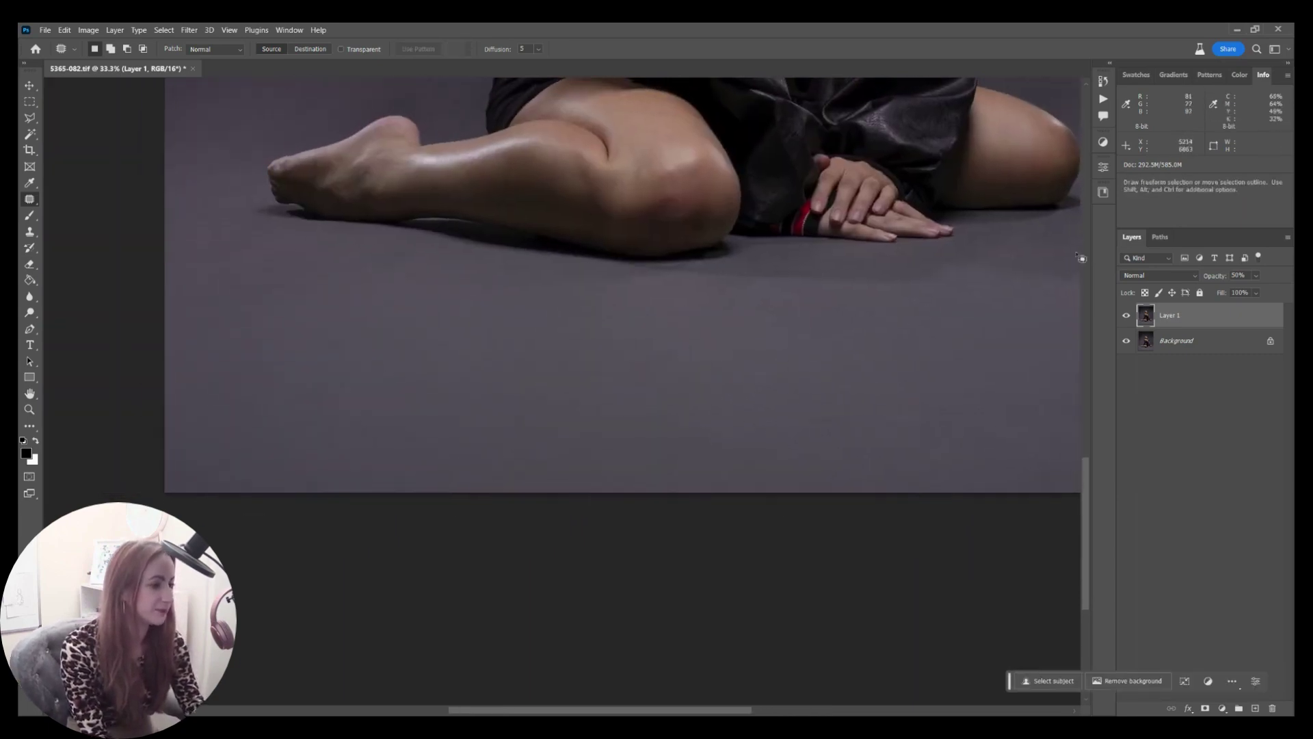
{"action": "left_click_drag", "start_coordinate": [400, 237], "coordinate": [383, 255]}
{"action": "key", "text": "ctrl+d"}
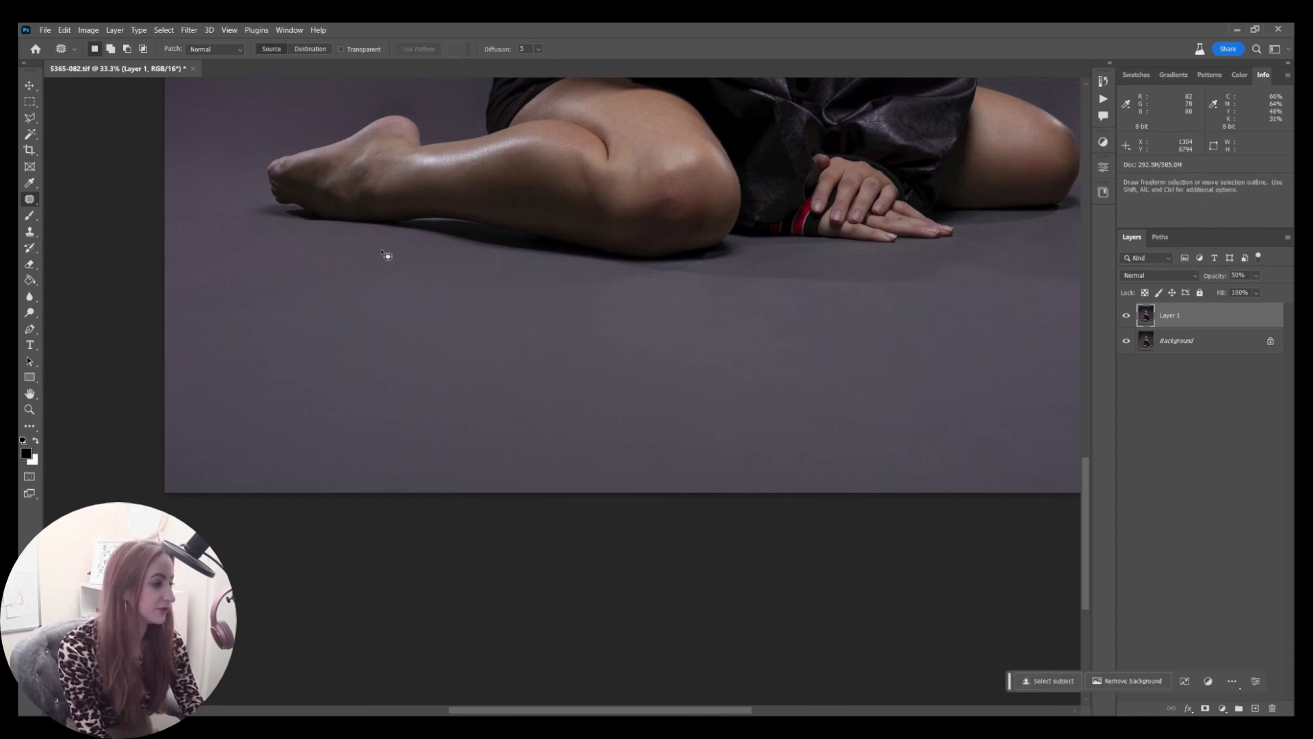
Patch the backdrop above the foot, between the photo's left edge and the jacket, on the duplicate layer.
{"action": "mouse_move", "coordinate": [384, 200]}
{"action": "left_mouse_down"}
{"action": "mouse_move", "coordinate": [401, 329]}
{"action": "mouse_move", "coordinate": [648, 583]}
{"action": "left_mouse_up"}
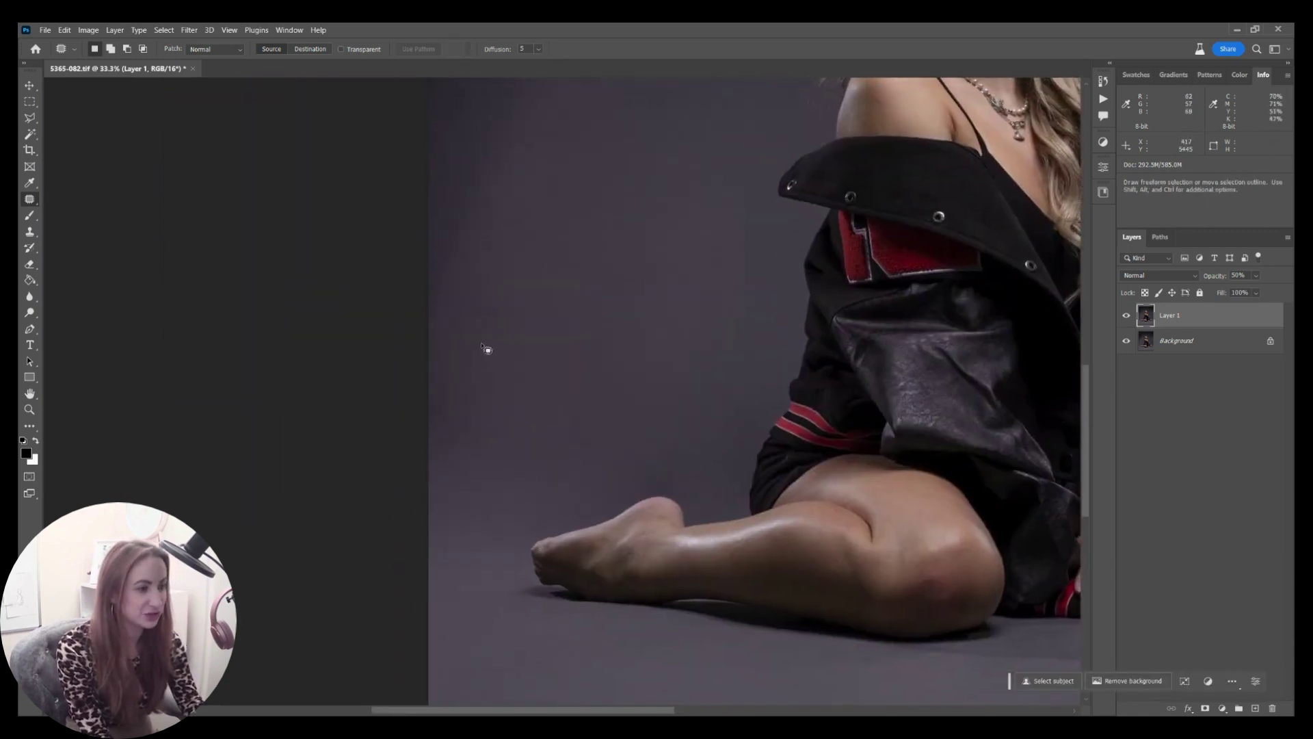
{"action": "mouse_move", "coordinate": [485, 294]}
{"action": "left_mouse_down"}
{"action": "mouse_move", "coordinate": [615, 491]}
{"action": "mouse_move", "coordinate": [690, 233]}
{"action": "left_mouse_up"}
{"action": "left_click_drag", "start_coordinate": [659, 287], "coordinate": [589, 173]}
{"action": "key", "text": "ctrl+d"}
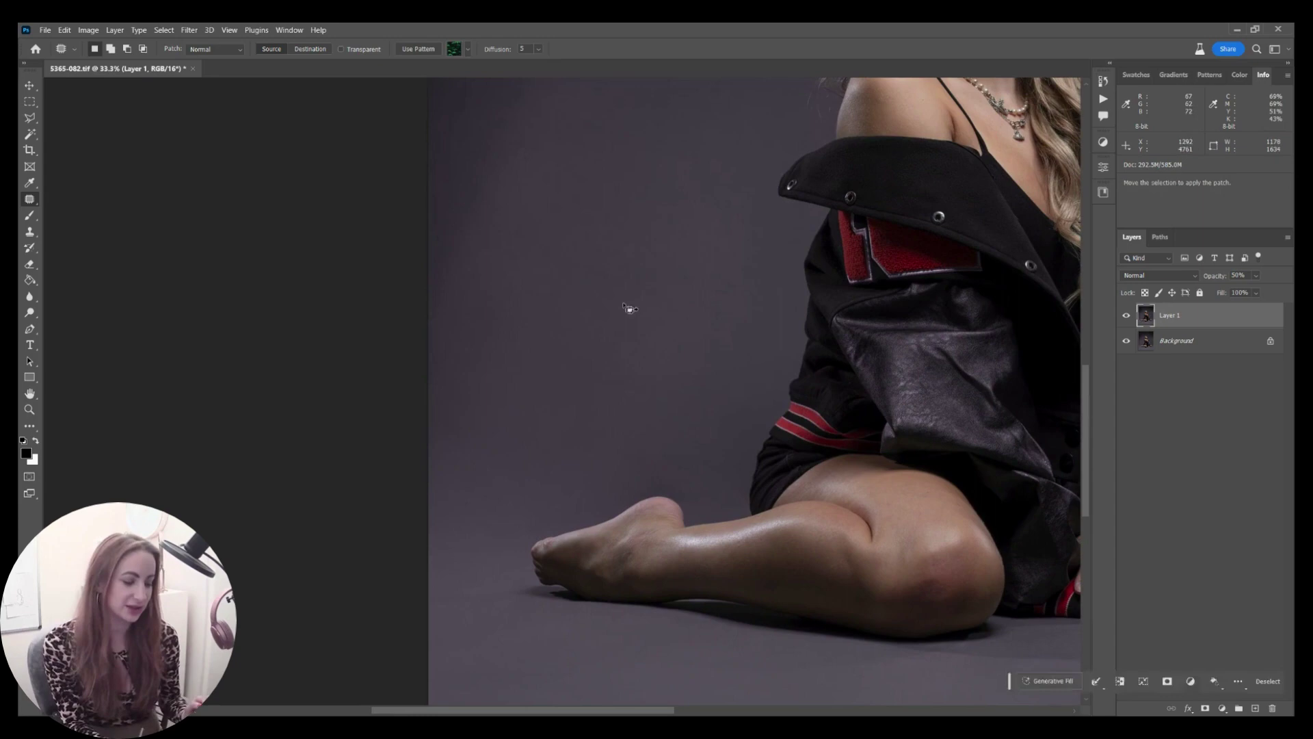
Patch the backdrop between the photo's left edge and the model's upper body and head with large patches.
{"action": "left_click_drag", "start_coordinate": [700, 177], "coordinate": [642, 452]}
{"action": "left_click_drag", "start_coordinate": [684, 253], "coordinate": [575, 619]}
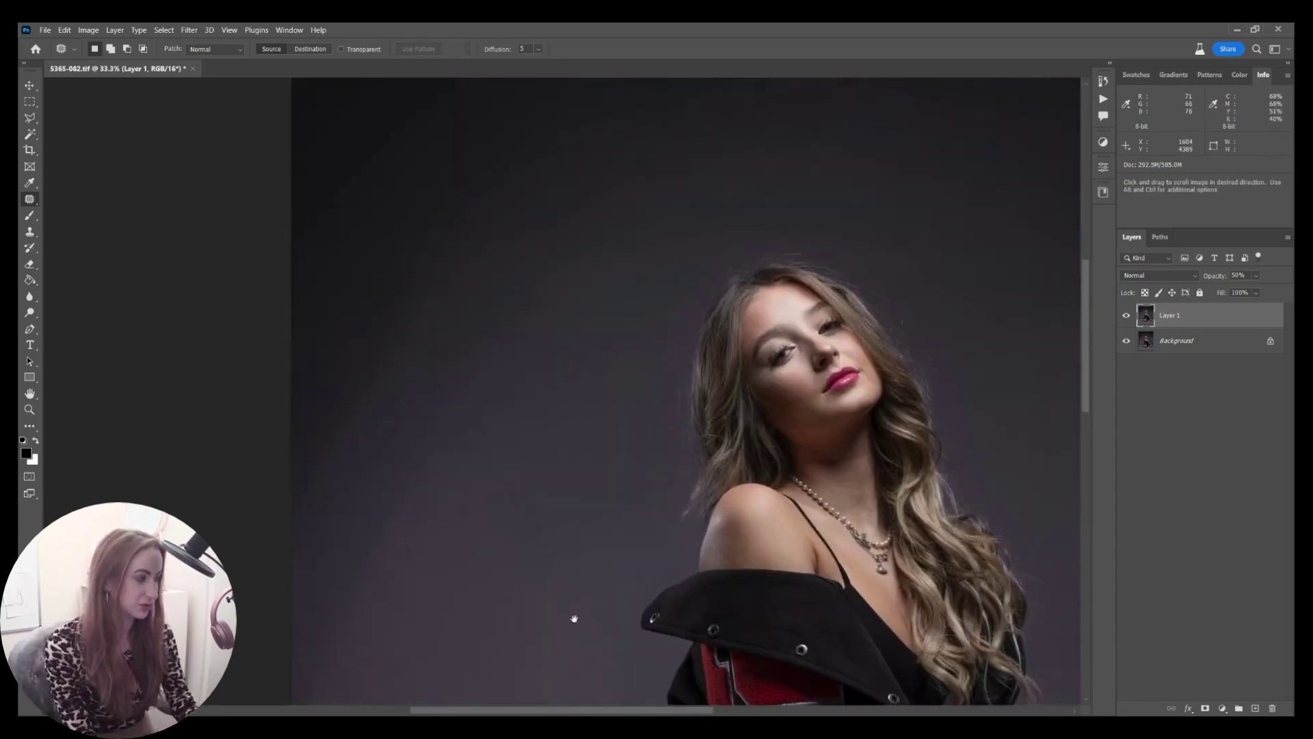
{"action": "left_click_drag", "start_coordinate": [499, 296], "coordinate": [552, 493]}
{"action": "key", "text": "ctrl+d"}
Patch the backdrop between the model's hair and jacket and the photo's right edge with two large patches.
{"action": "left_click_drag", "start_coordinate": [786, 528], "coordinate": [270, 424]}
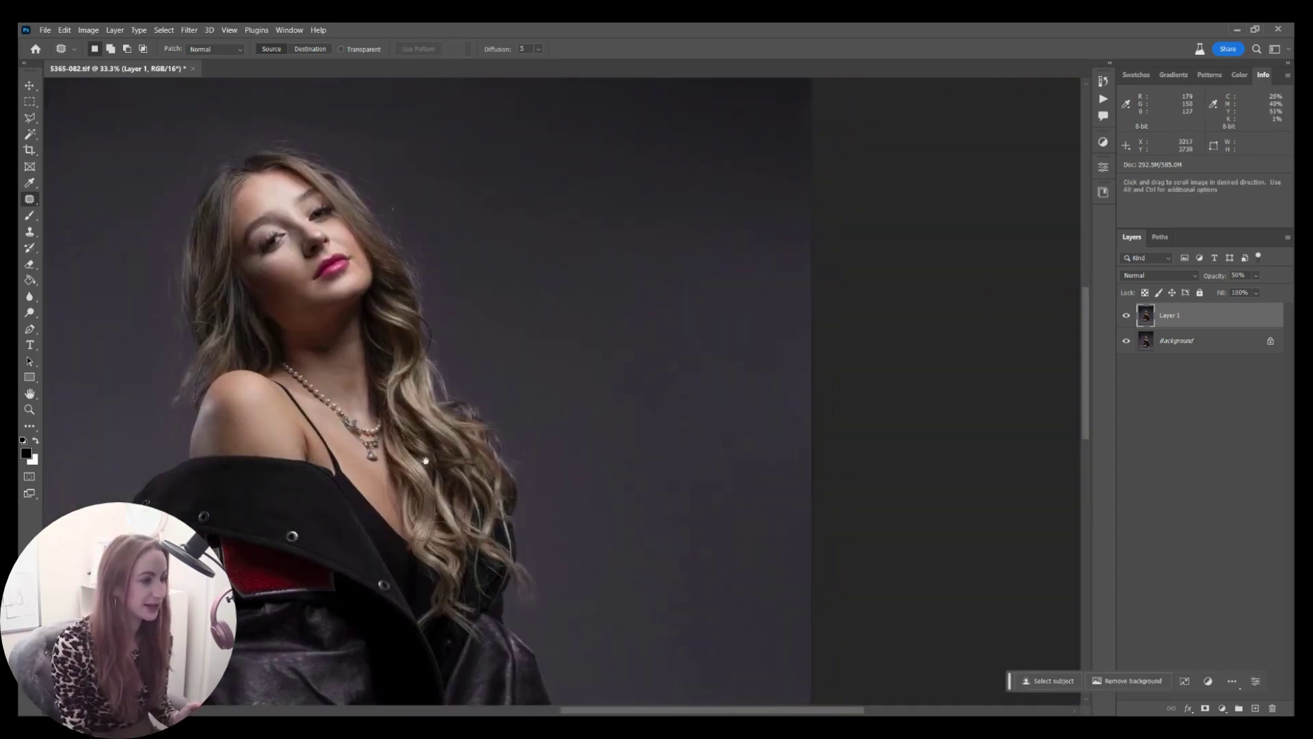
{"action": "mouse_move", "coordinate": [553, 281]}
{"action": "left_mouse_down"}
{"action": "mouse_move", "coordinate": [553, 522]}
{"action": "mouse_move", "coordinate": [750, 351]}
{"action": "left_mouse_up"}
{"action": "left_click_drag", "start_coordinate": [709, 432], "coordinate": [693, 277]}
{"action": "left_click_drag", "start_coordinate": [788, 369], "coordinate": [751, 111]}
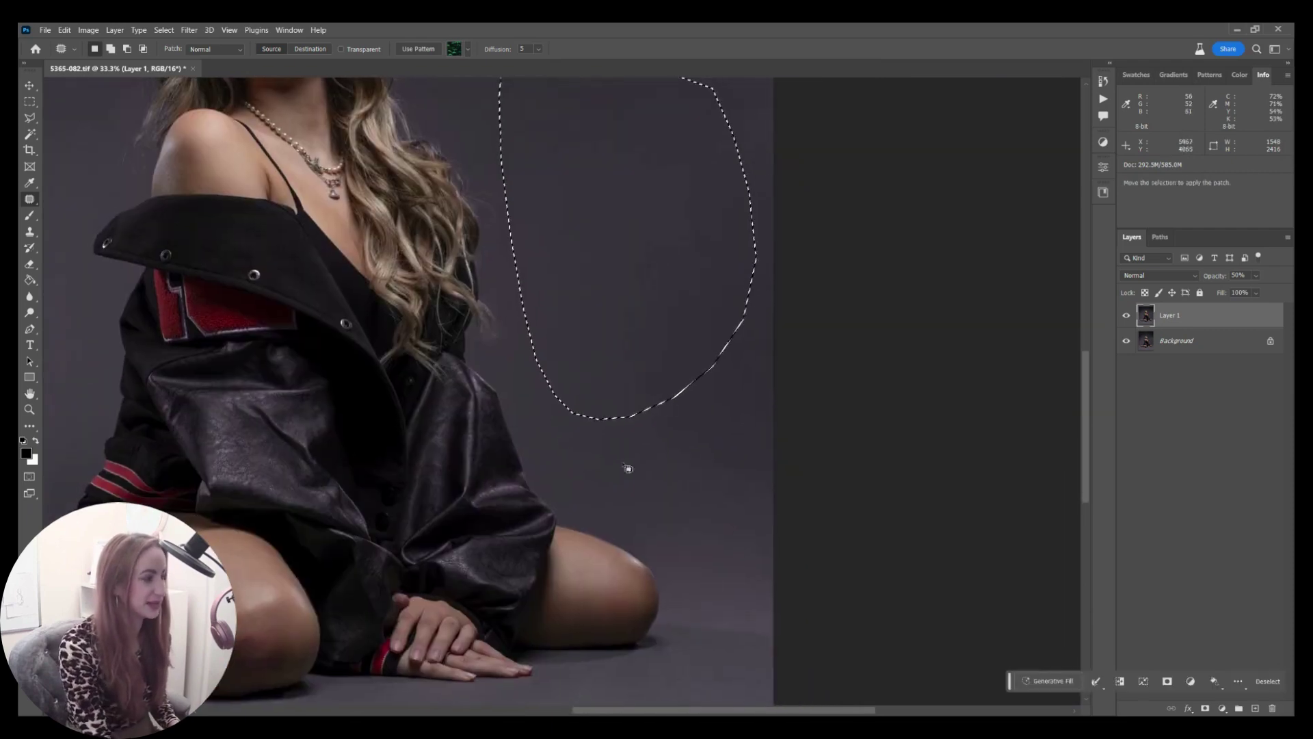
{"action": "mouse_move", "coordinate": [530, 398]}
{"action": "left_mouse_down"}
{"action": "mouse_move", "coordinate": [563, 481]}
{"action": "mouse_move", "coordinate": [740, 198]}
{"action": "left_mouse_up"}
{"action": "left_click_drag", "start_coordinate": [730, 378], "coordinate": [701, 192]}
{"action": "key", "text": "ctrl+d"}
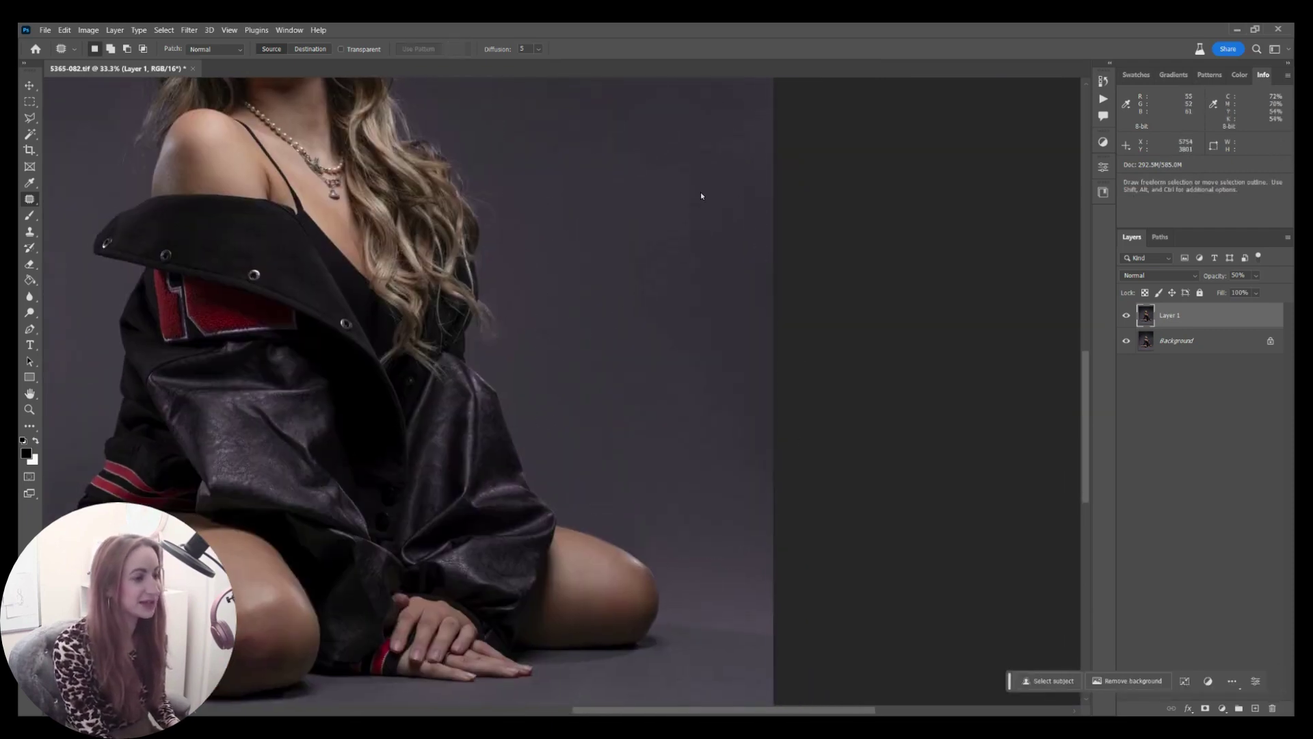
{"action": "left_click_drag", "start_coordinate": [638, 479], "coordinate": [667, 575]}
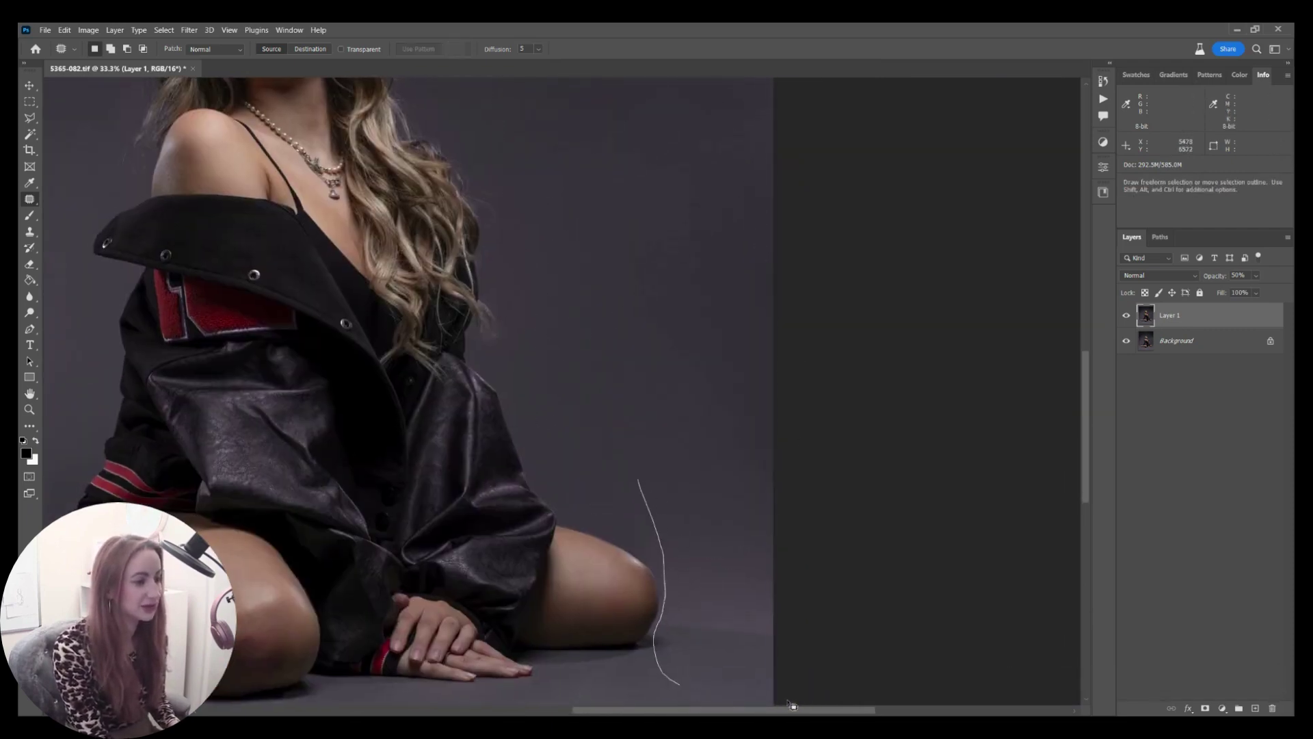
{"action": "left_click_drag", "start_coordinate": [788, 701], "coordinate": [723, 393]}
{"action": "key", "text": "ctrl+d"}
{"action": "key", "text": "ctrl+z"}
{"action": "key", "text": "ctrl+z"}
{"action": "key", "text": "ctrl+z"}
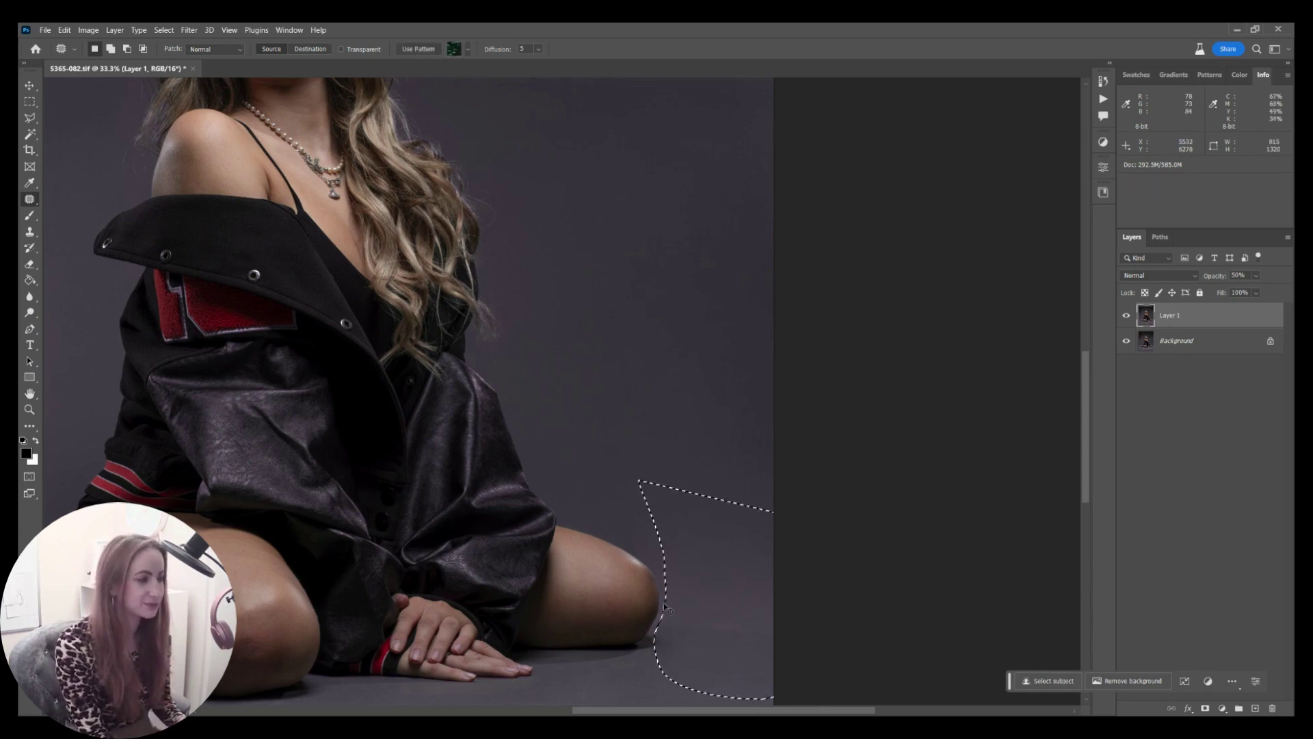
Patch the backdrop and floor beside the right-hand knee, and merge the duplicate layer into the background.
{"action": "left_click_drag", "start_coordinate": [655, 532], "coordinate": [670, 580]}
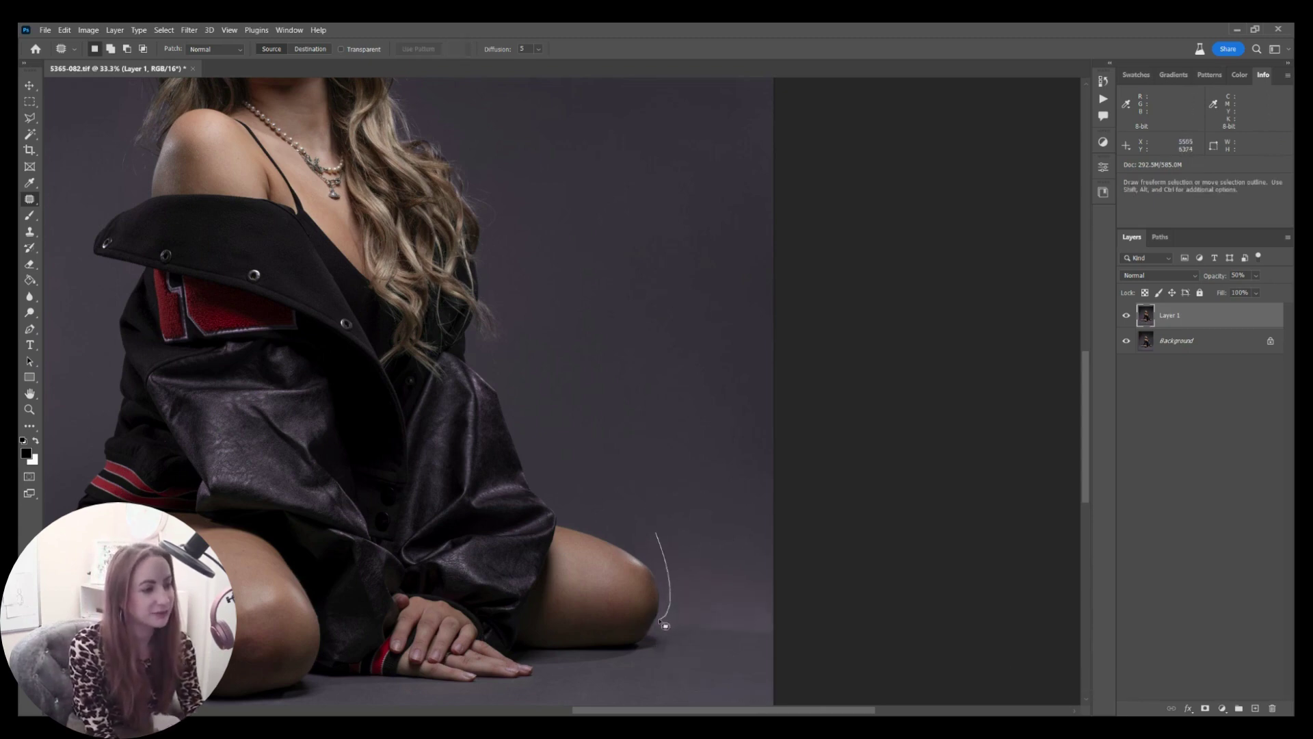
{"action": "left_click_drag", "start_coordinate": [787, 675], "coordinate": [692, 407]}
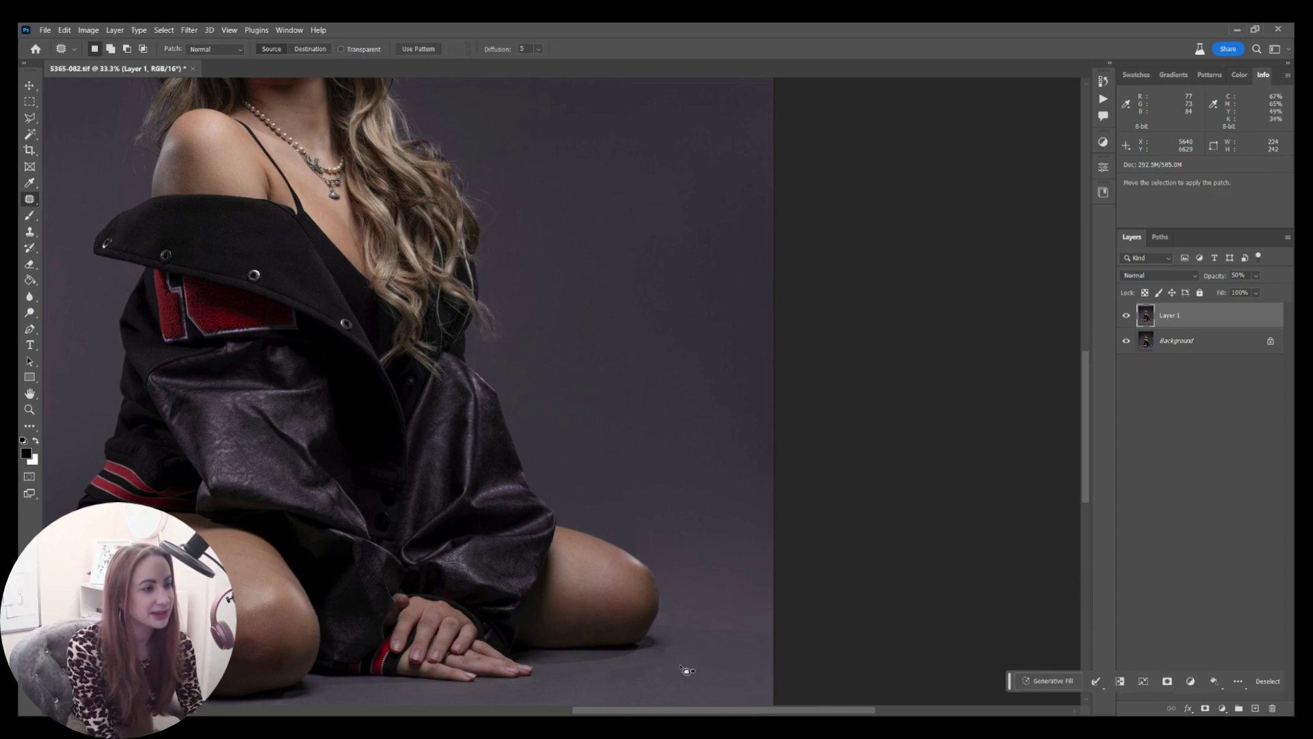
{"action": "key", "text": "ctrl+d"}
{"action": "left_click_drag", "start_coordinate": [722, 652], "coordinate": [730, 683]}
{"action": "key", "text": "ctrl+d"}
{"action": "key", "text": "ctrl+e"}
Expand the canvas to a 1:1 (Square) crop around the full-height photo, filling the added sides with Content-Aware Fill.
{"action": "key", "text": "ctrl+0"}
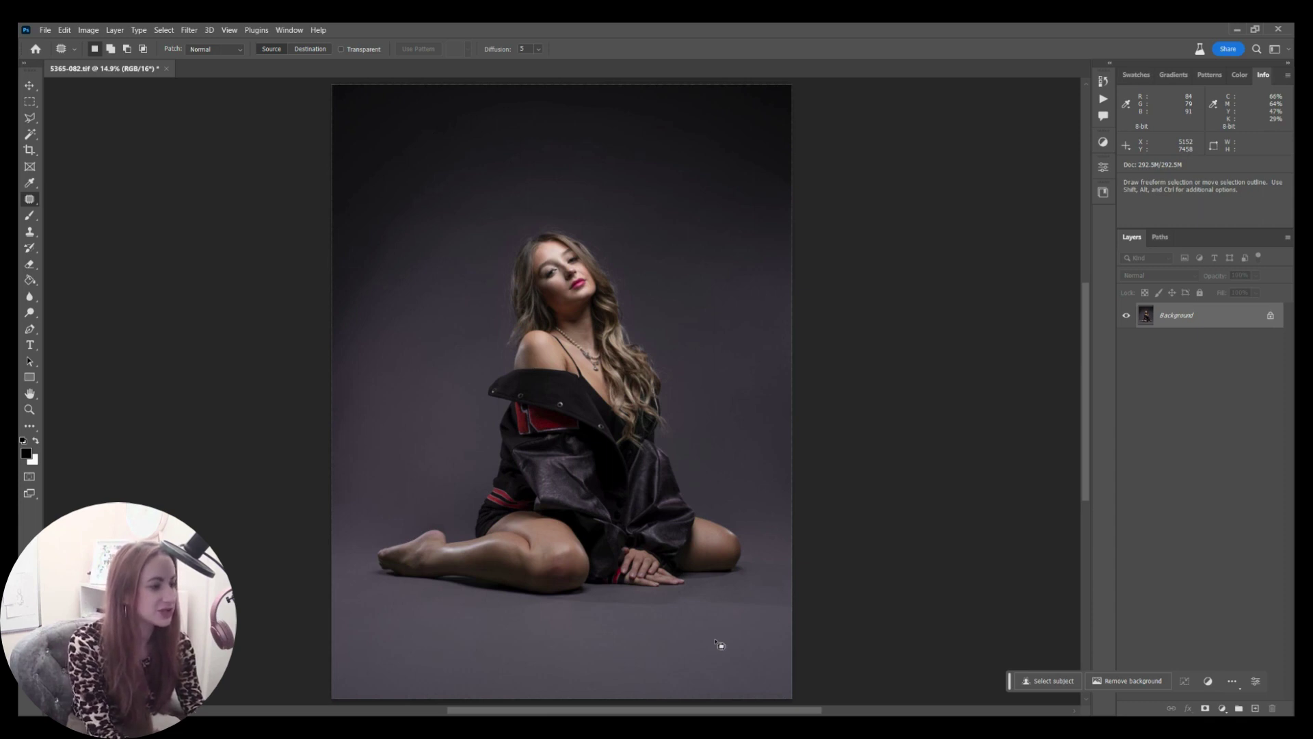
{"action": "key", "text": "c"}
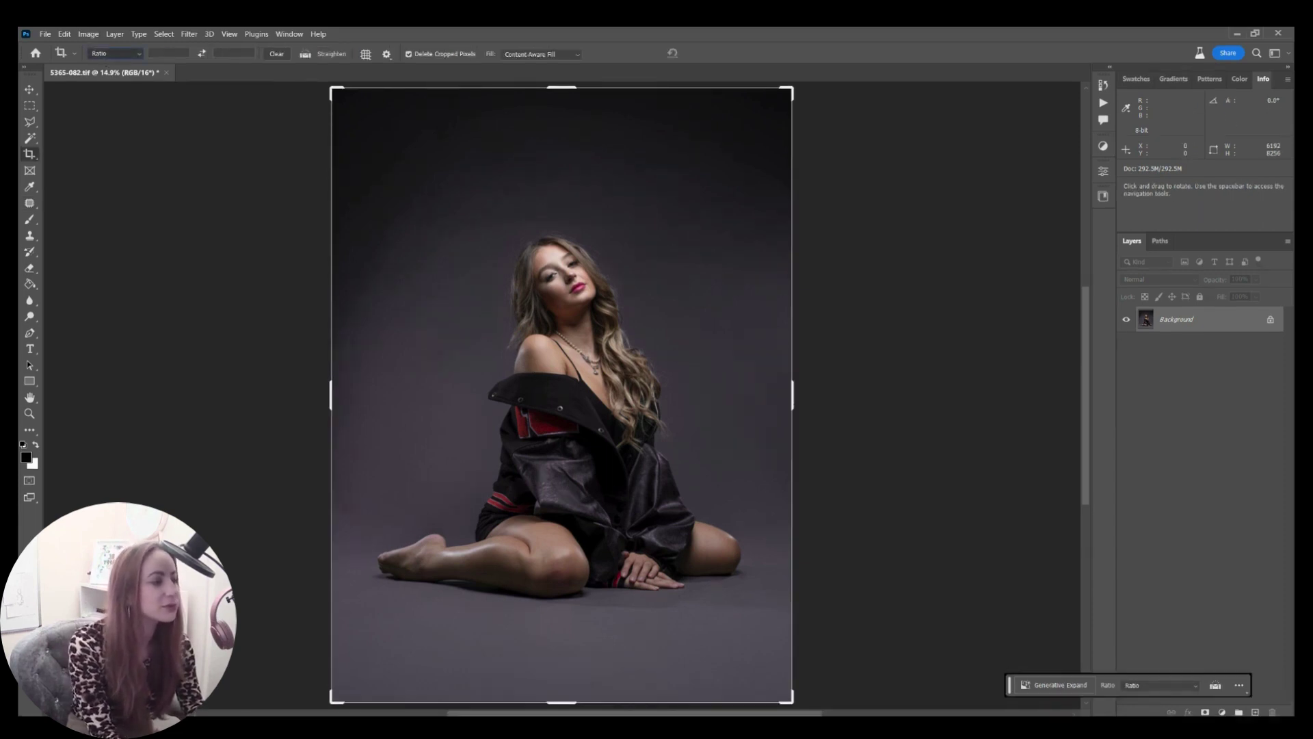
{"action": "left_click", "coordinate": [115, 54]}
{"action": "left_click", "coordinate": [119, 98]}
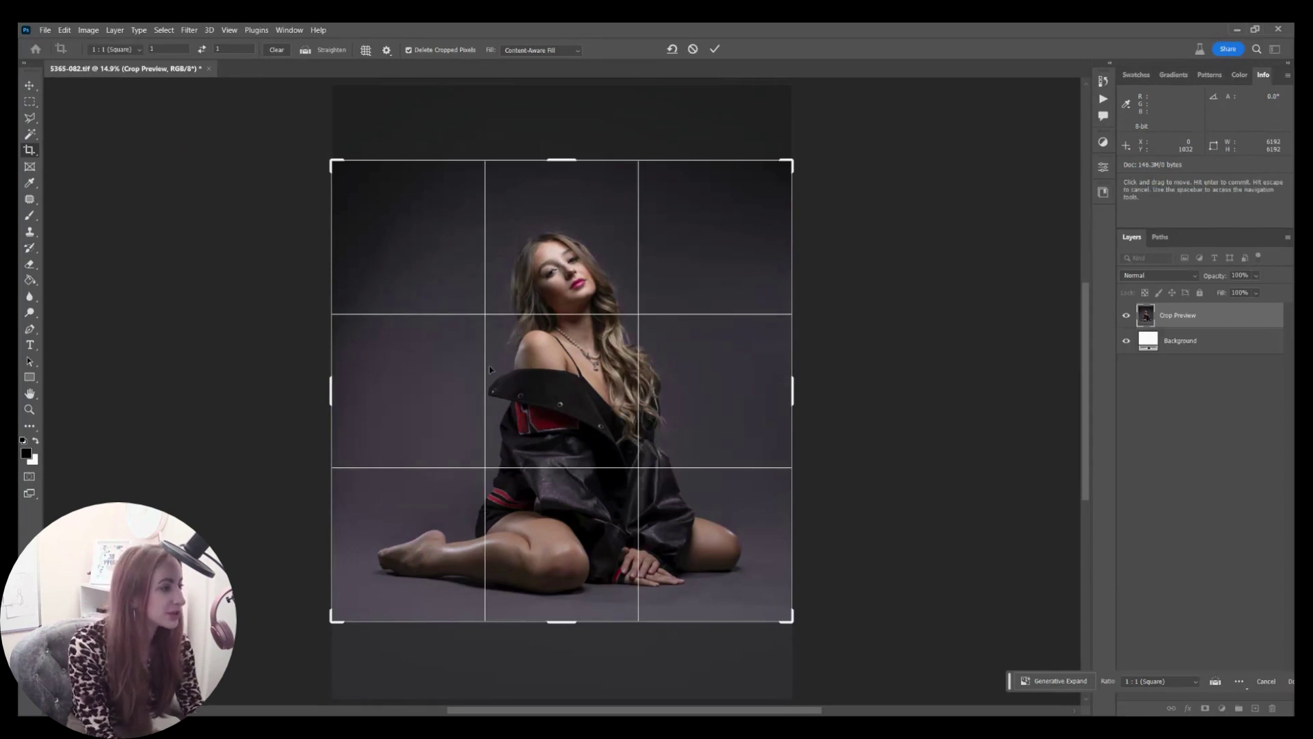
{"action": "left_click_drag", "start_coordinate": [489, 370], "coordinate": [490, 352]}
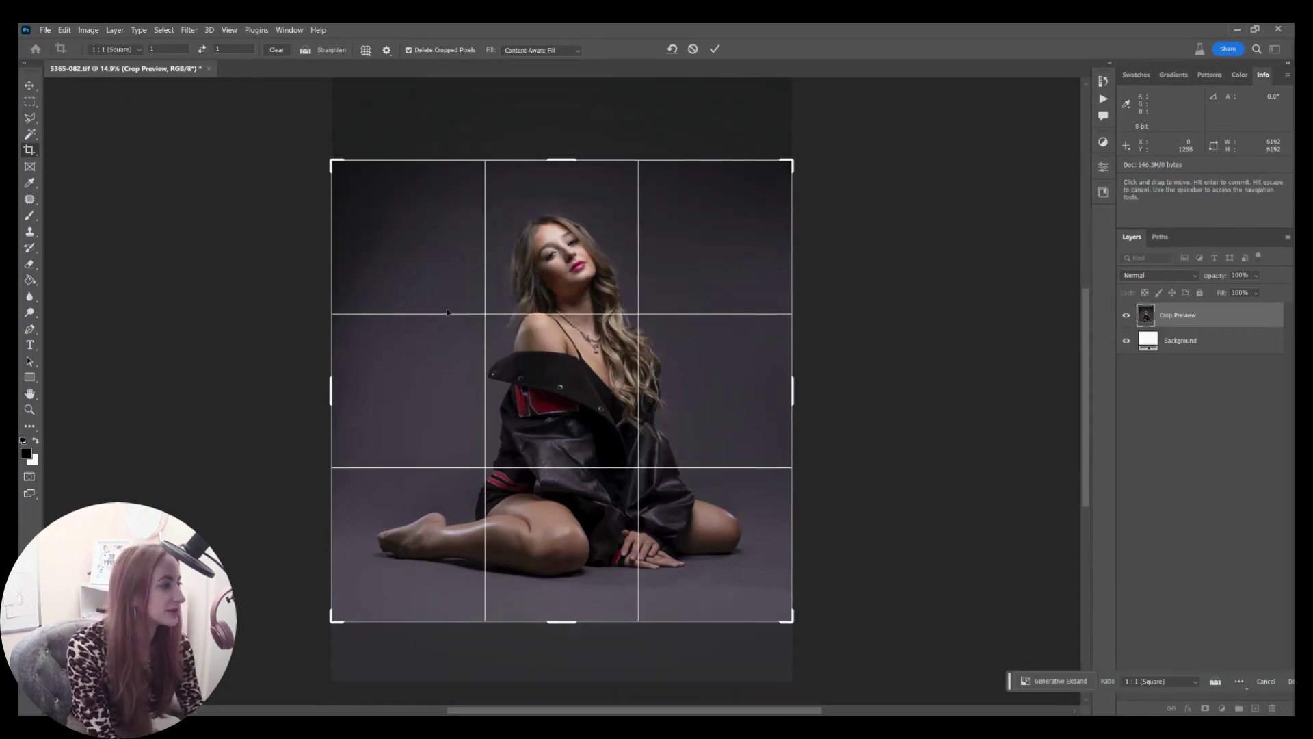
{"action": "left_click_drag", "start_coordinate": [330, 162], "coordinate": [255, 85]}
{"action": "left_click_drag", "start_coordinate": [481, 318], "coordinate": [410, 274]}
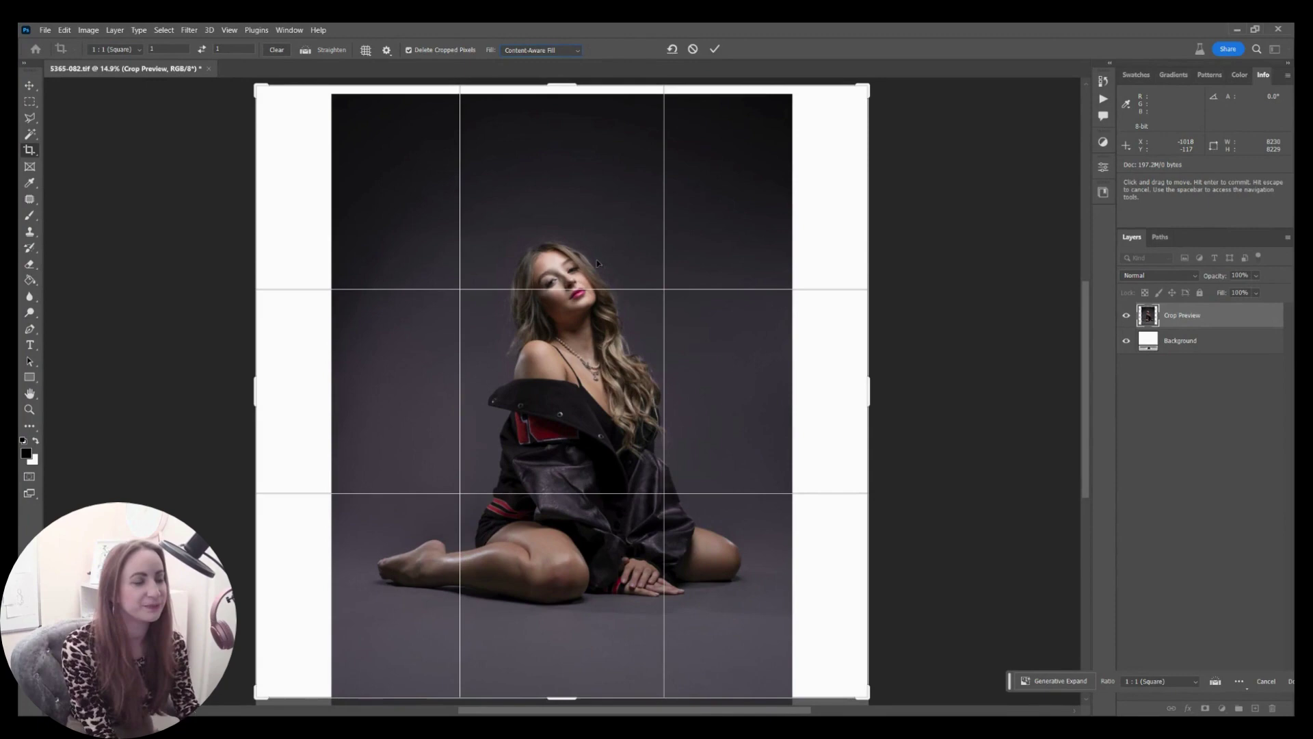
{"action": "left_click", "coordinate": [716, 50]}
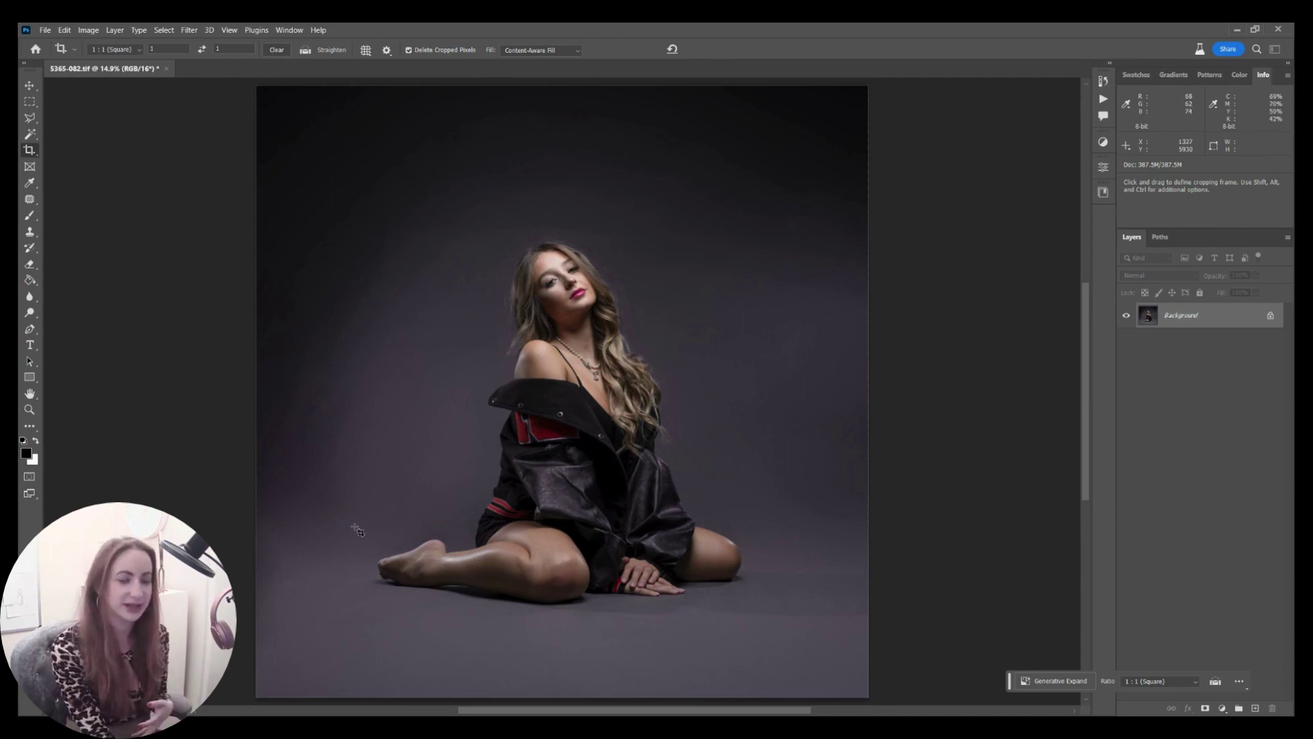
Duplicate the background layer at 50% opacity and patch the extended backdrop between the photo's left edge and the model.
{"action": "key", "text": "ctrl+j"}
{"action": "key", "text": "j"}
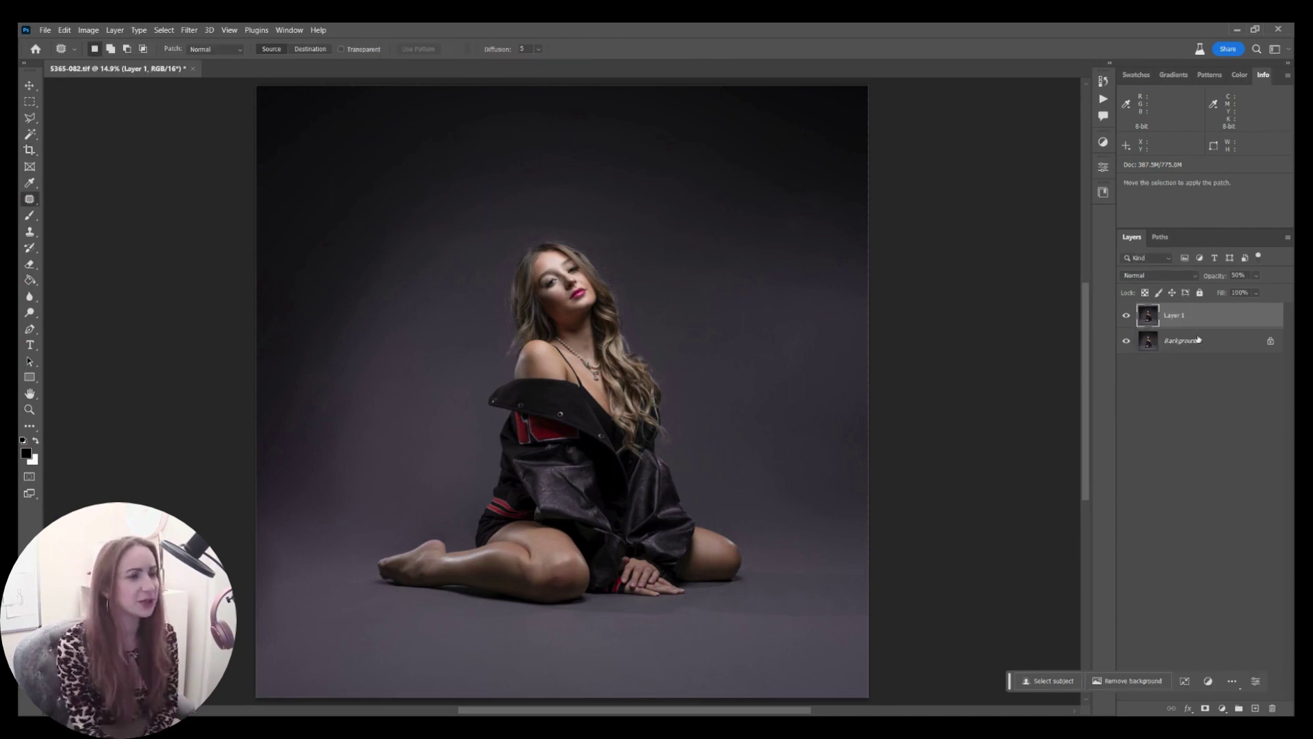
{"action": "left_click_drag", "start_coordinate": [353, 381], "coordinate": [387, 404]}
{"action": "left_click_drag", "start_coordinate": [369, 410], "coordinate": [428, 346]}
{"action": "key", "text": "ctrl+d"}
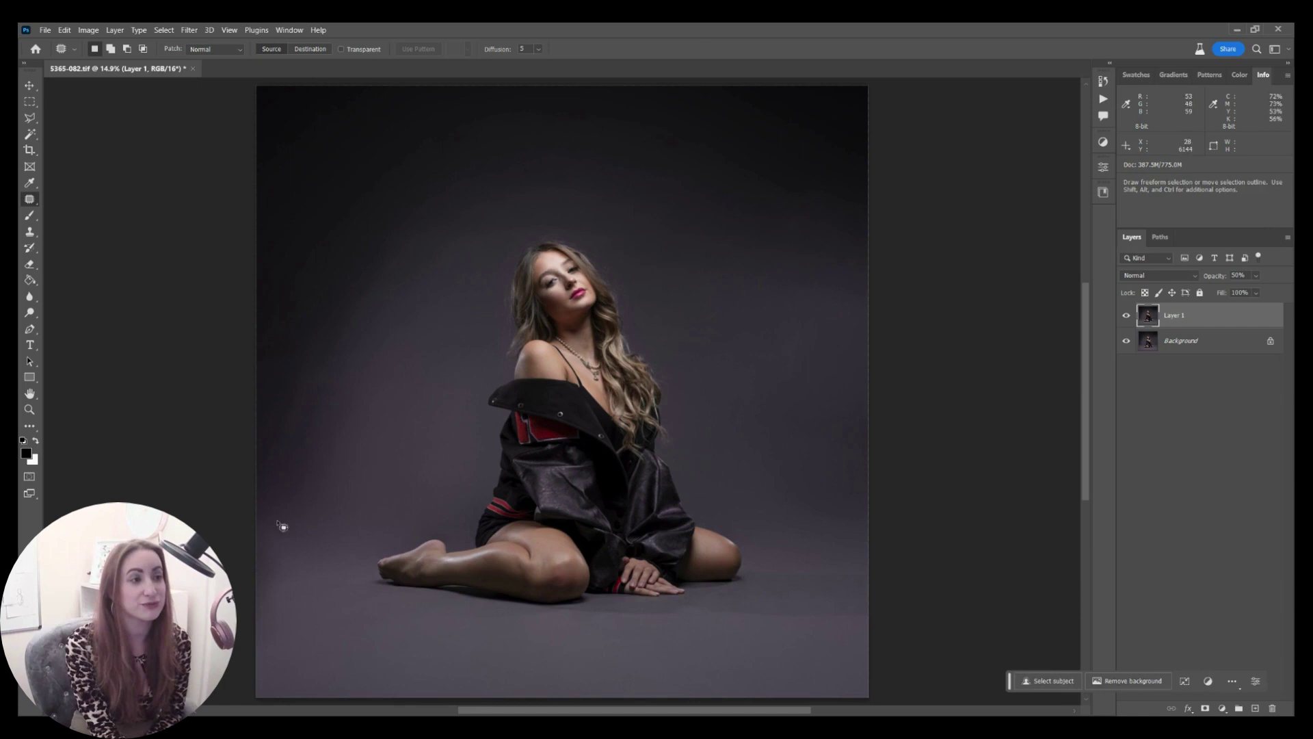
{"action": "left_click_drag", "start_coordinate": [283, 498], "coordinate": [364, 457]}
{"action": "key", "text": "ctrl+d"}
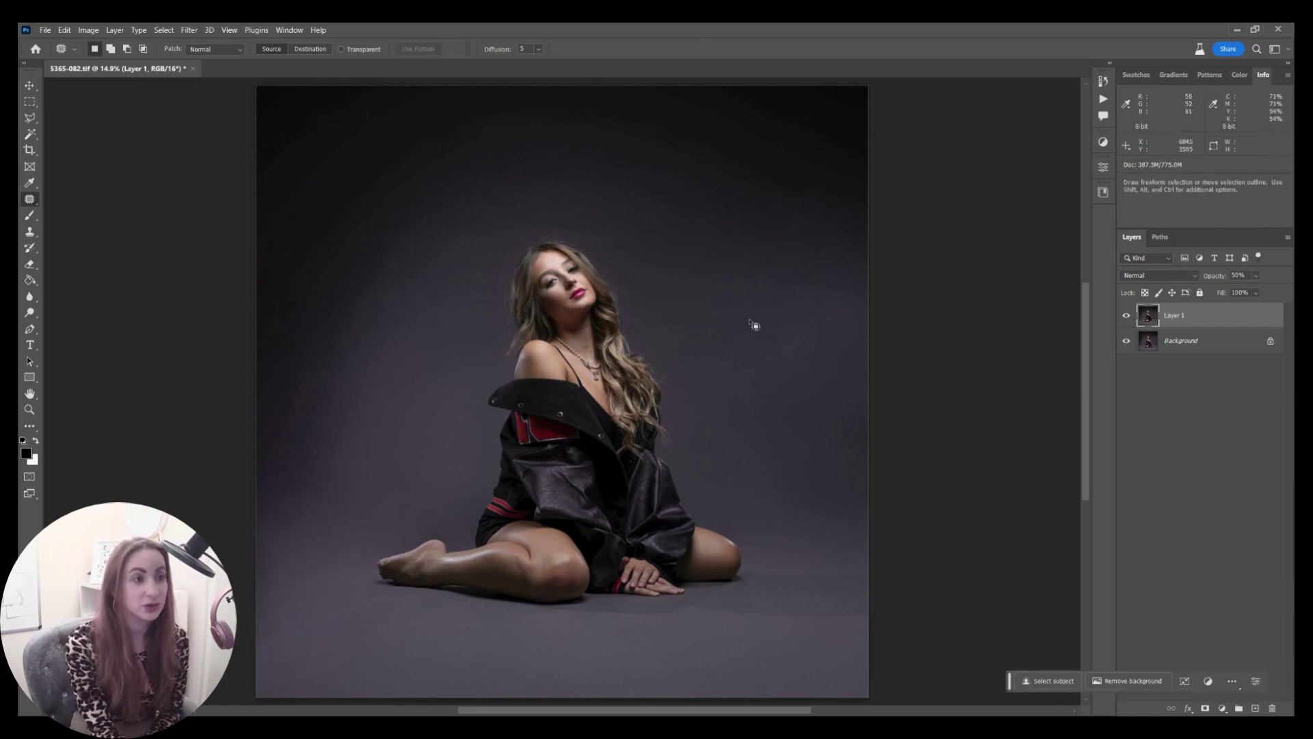
Patch the backdrop and floor between the model and the photo's extended right edge.
{"action": "left_click_drag", "start_coordinate": [753, 325], "coordinate": [789, 332]}
{"action": "mouse_move", "coordinate": [757, 232]}
{"action": "left_mouse_down"}
{"action": "mouse_move", "coordinate": [876, 440]}
{"action": "mouse_move", "coordinate": [753, 495]}
{"action": "mouse_move", "coordinate": [749, 547]}
{"action": "mouse_move", "coordinate": [764, 544]}
{"action": "left_mouse_up"}
{"action": "key", "text": "ctrl+d"}
{"action": "left_click_drag", "start_coordinate": [757, 497], "coordinate": [747, 465]}
{"action": "left_click_drag", "start_coordinate": [834, 599], "coordinate": [869, 594]}
{"action": "key", "text": "ctrl+d"}
Patch the floor foreground below the model's hands and legs, and merge the duplicate layer into the background.
{"action": "left_click_drag", "start_coordinate": [747, 608], "coordinate": [669, 620]}
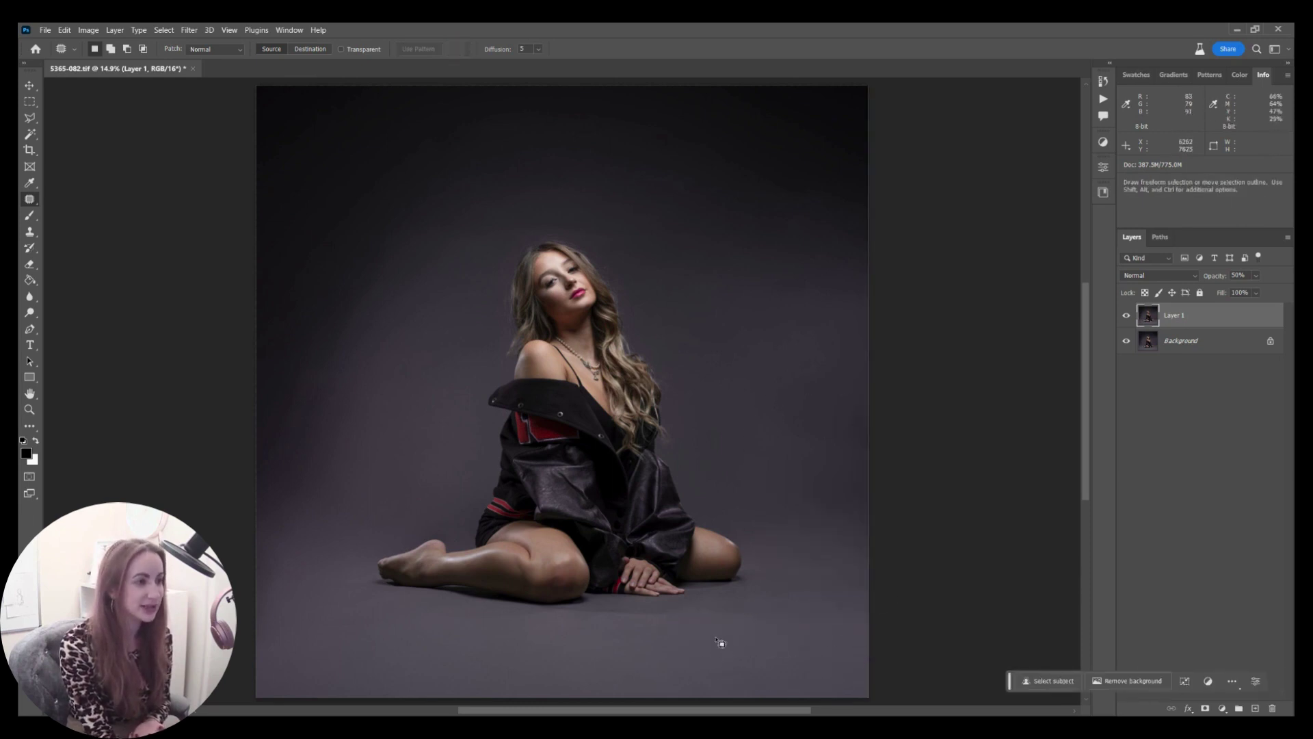
{"action": "mouse_move", "coordinate": [671, 619]}
{"action": "left_mouse_down"}
{"action": "mouse_move", "coordinate": [778, 662]}
{"action": "mouse_move", "coordinate": [577, 674]}
{"action": "left_mouse_up"}
{"action": "key", "text": "ctrl+d"}
{"action": "key", "text": "ctrl+d"}
{"action": "mouse_move", "coordinate": [408, 633]}
{"action": "left_mouse_down"}
{"action": "mouse_move", "coordinate": [399, 662]}
{"action": "mouse_move", "coordinate": [396, 636]}
{"action": "left_mouse_up"}
{"action": "key", "text": "ctrl+d"}
{"action": "key", "text": "ctrl+e"}
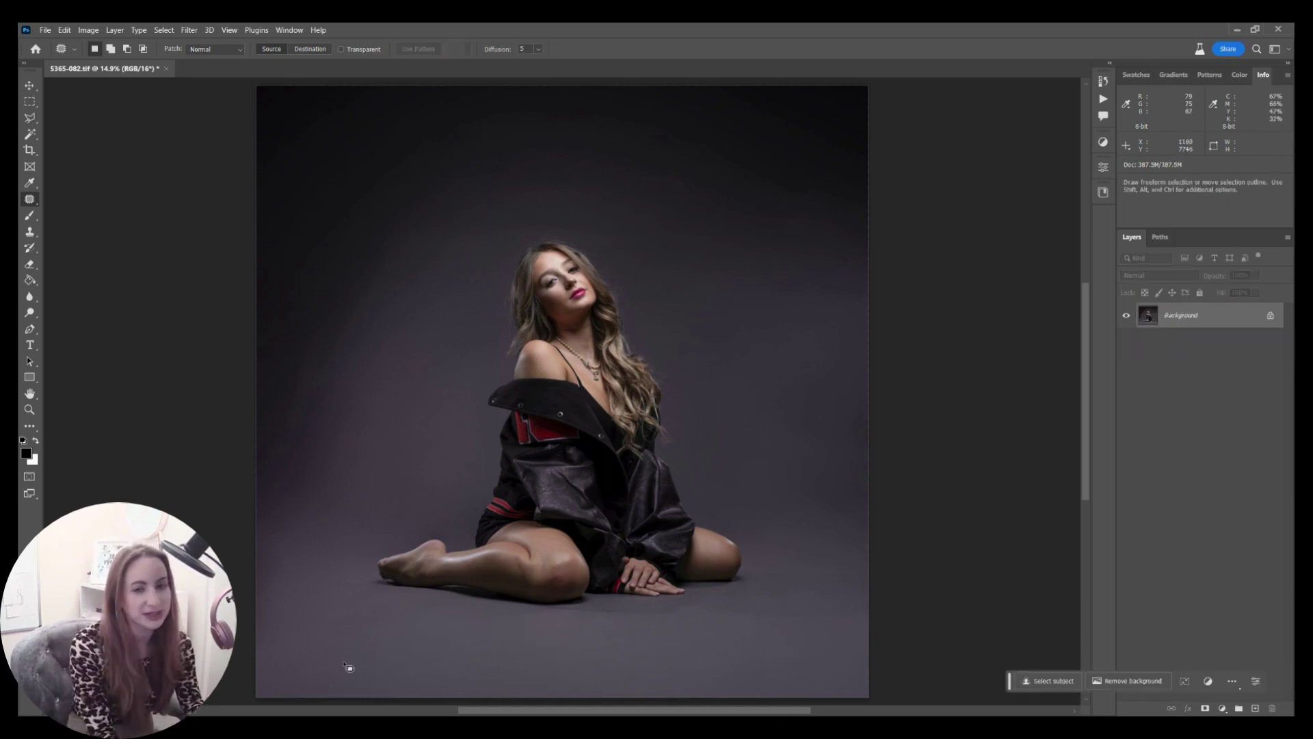
Examine the jacket, legs, hands, hair and face up close for areas that still need retouching.
{"action": "key", "text": "ctrl+plus"}
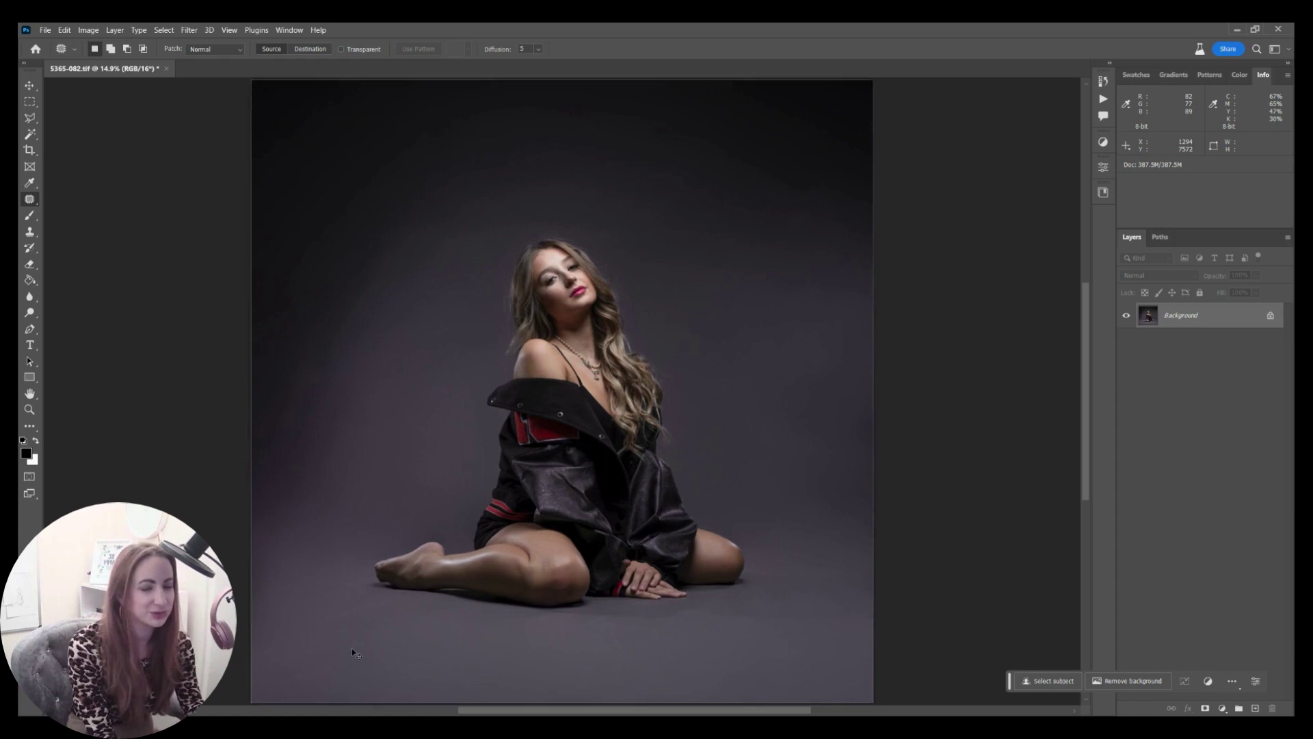
{"action": "key", "text": "ctrl+plus"}
{"action": "key", "text": "ctrl+plus"}
{"action": "key", "text": "ctrl+plus"}
{"action": "key", "text": "ctrl+plus"}
{"action": "key", "text": "space"}
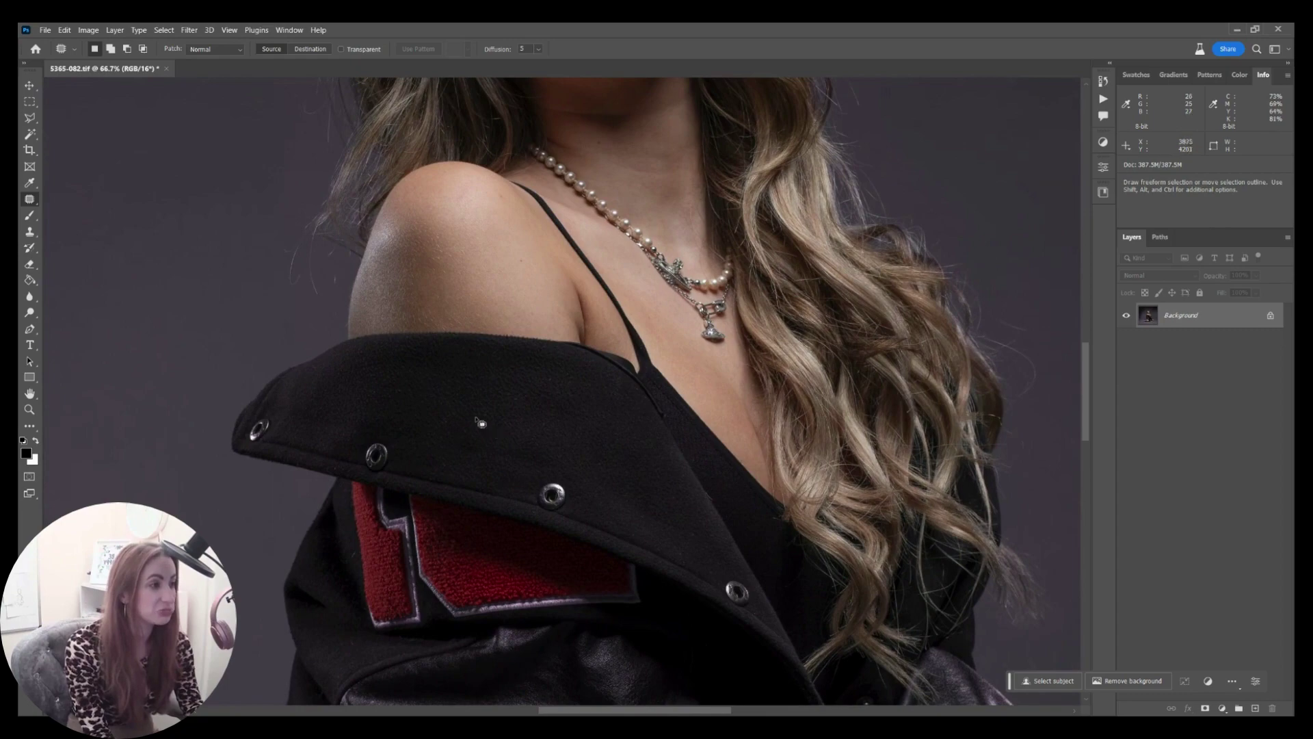
{"action": "scroll", "coordinate": [506, 479], "scroll_direction": "down", "scroll_amount": 5}
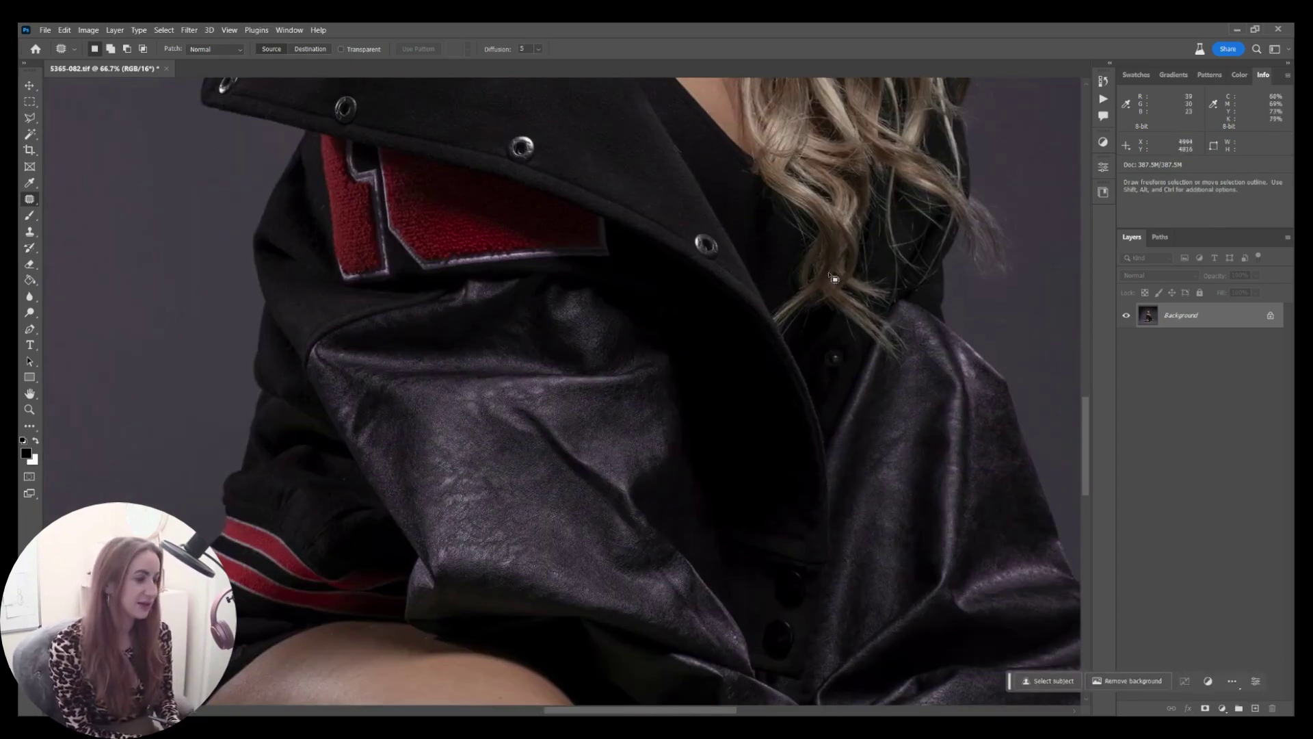
{"action": "scroll", "coordinate": [577, 499], "scroll_direction": "down", "scroll_amount": 5}
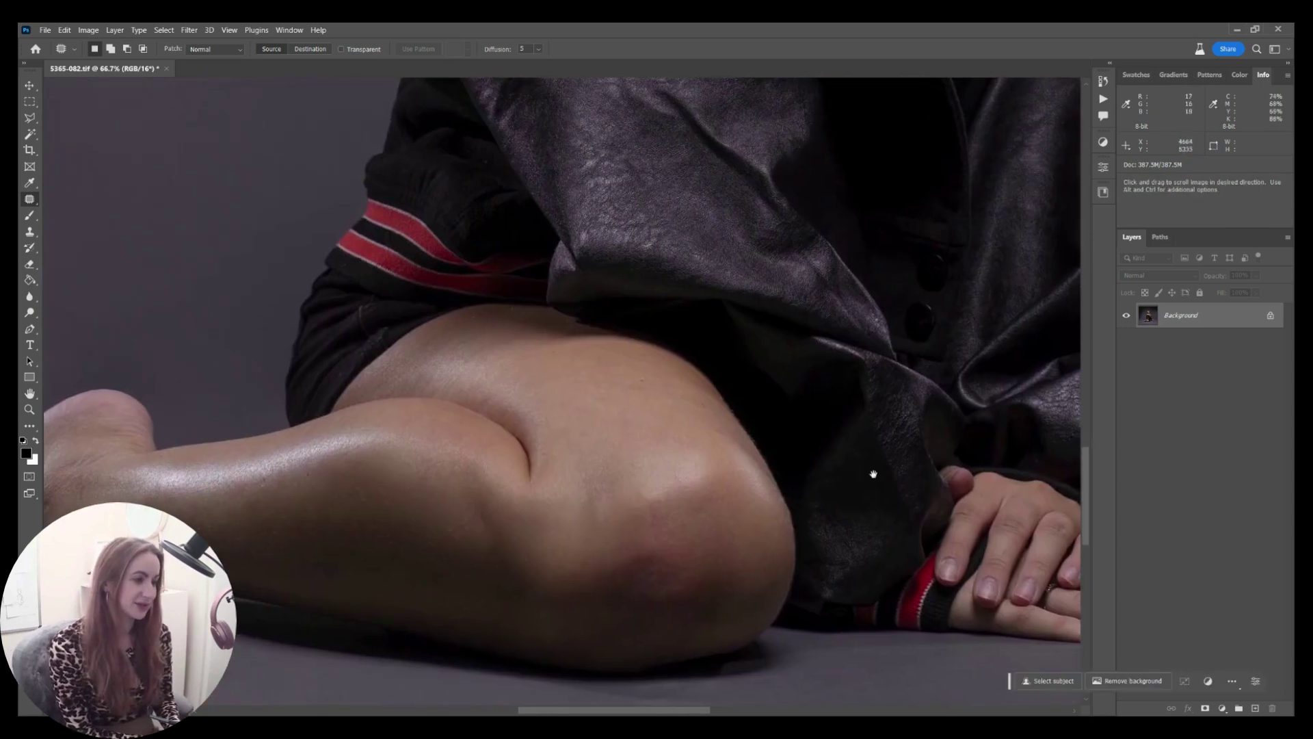
{"action": "left_click_drag", "start_coordinate": [873, 469], "coordinate": [483, 238]}
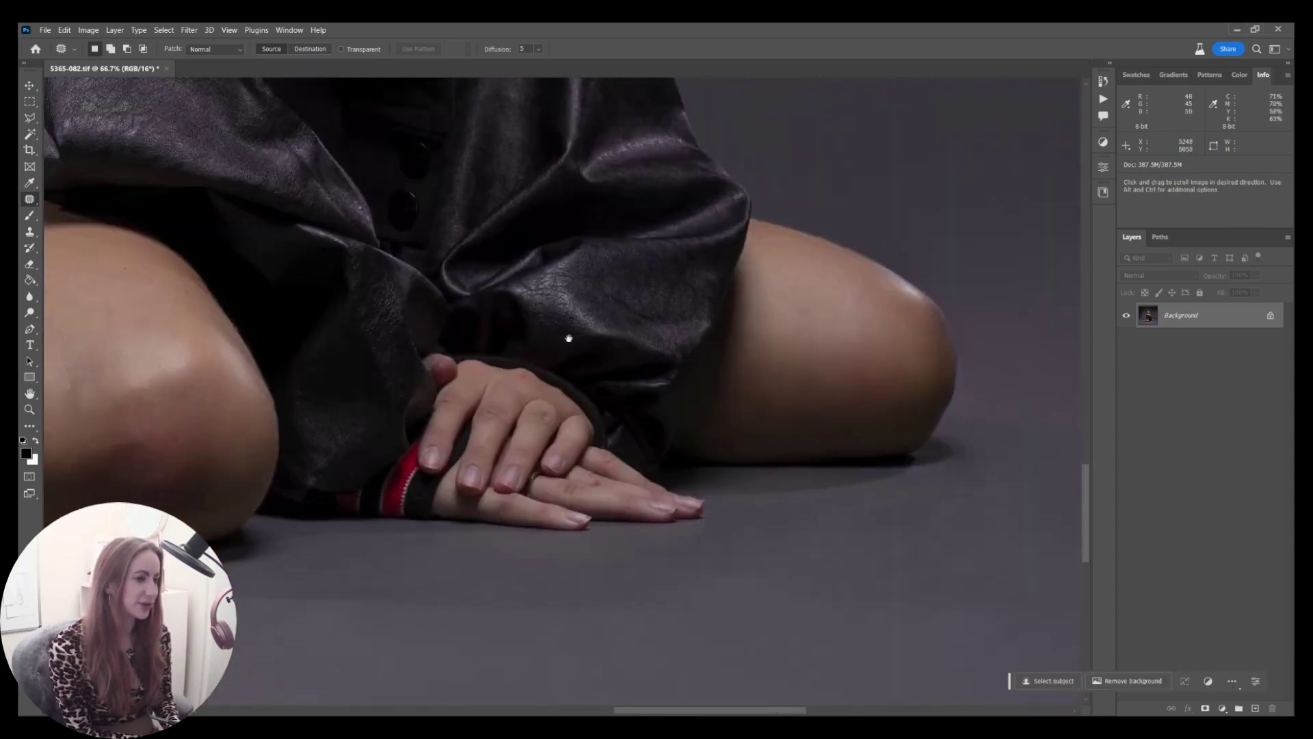
{"action": "left_click_drag", "start_coordinate": [469, 338], "coordinate": [474, 376]}
{"action": "mouse_move", "coordinate": [864, 383]}
{"action": "left_mouse_down"}
{"action": "mouse_move", "coordinate": [809, 425]}
{"action": "mouse_move", "coordinate": [756, 340]}
{"action": "mouse_move", "coordinate": [707, 367]}
{"action": "left_mouse_up"}
{"action": "key", "text": "ctrl+d"}
{"action": "key", "text": "space"}
{"action": "mouse_move", "coordinate": [943, 371]}
{"action": "left_mouse_down"}
{"action": "mouse_move", "coordinate": [947, 428]}
{"action": "mouse_move", "coordinate": [938, 390]}
{"action": "left_mouse_up"}
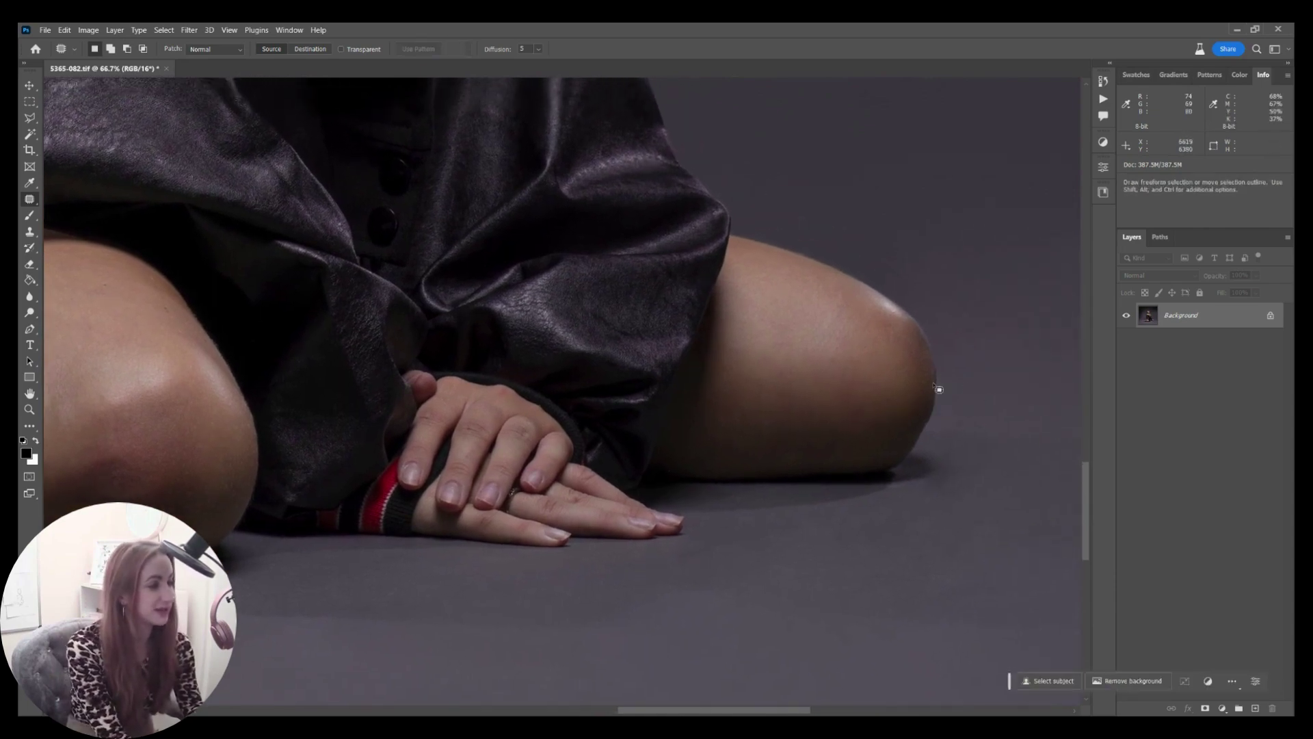
{"action": "key", "text": "space"}
{"action": "mouse_move", "coordinate": [490, 420]}
{"action": "left_mouse_down"}
{"action": "mouse_move", "coordinate": [891, 398]}
{"action": "mouse_move", "coordinate": [1037, 375]}
{"action": "left_mouse_up"}
{"action": "left_click_drag", "start_coordinate": [526, 335], "coordinate": [833, 412]}
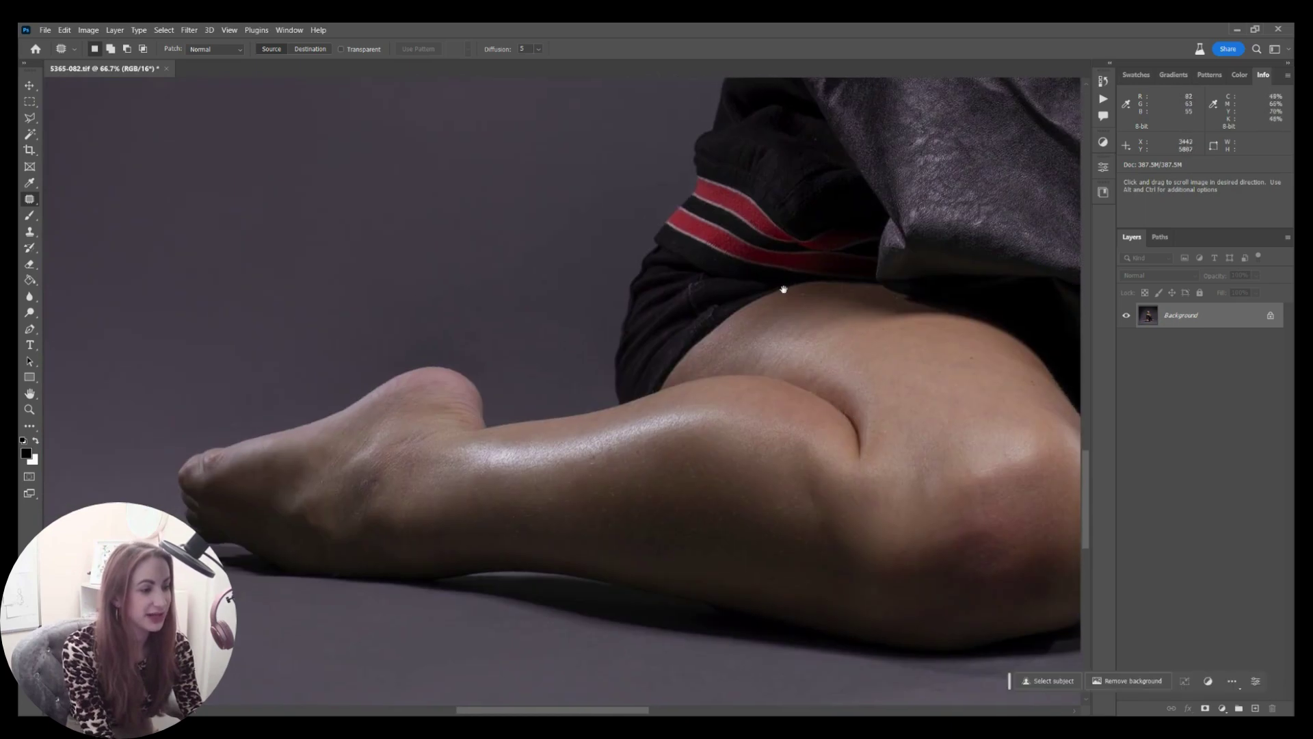
{"action": "left_click_drag", "start_coordinate": [782, 290], "coordinate": [716, 589]}
{"action": "left_click_drag", "start_coordinate": [751, 511], "coordinate": [673, 644]}
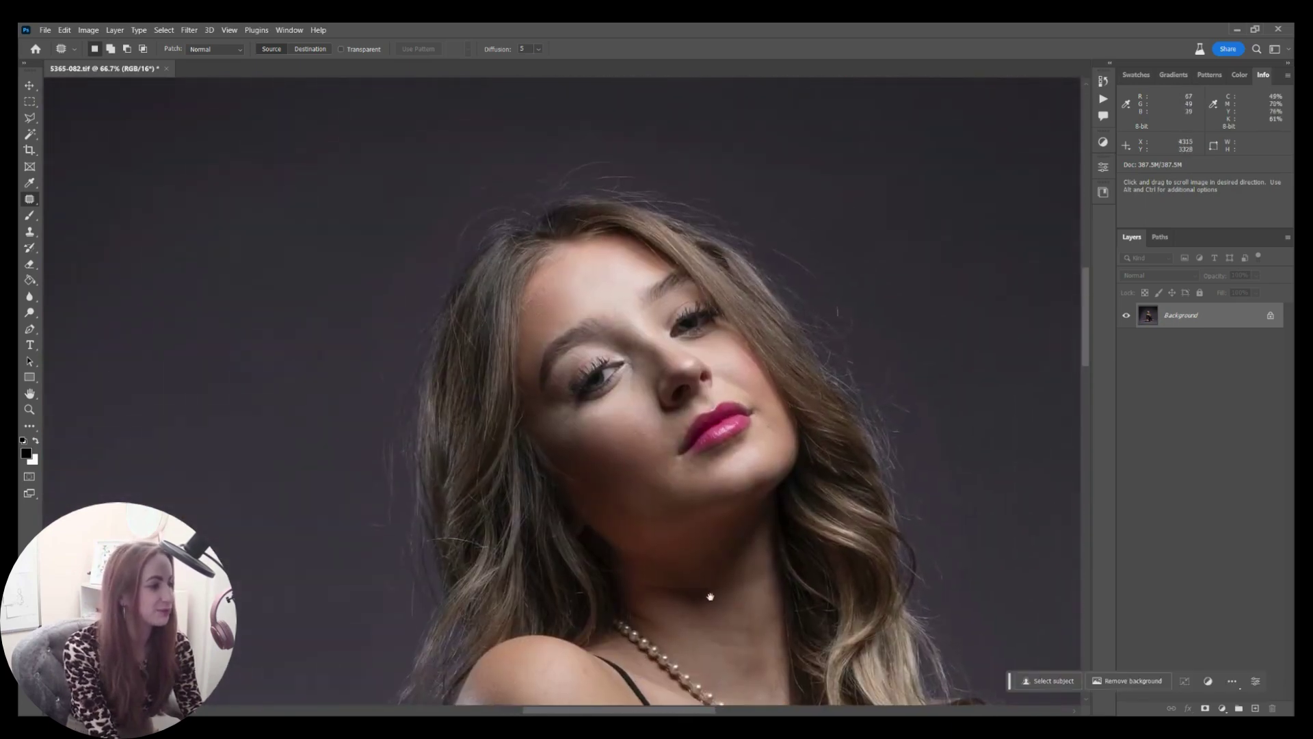
{"action": "left_click_drag", "start_coordinate": [756, 322], "coordinate": [698, 238]}
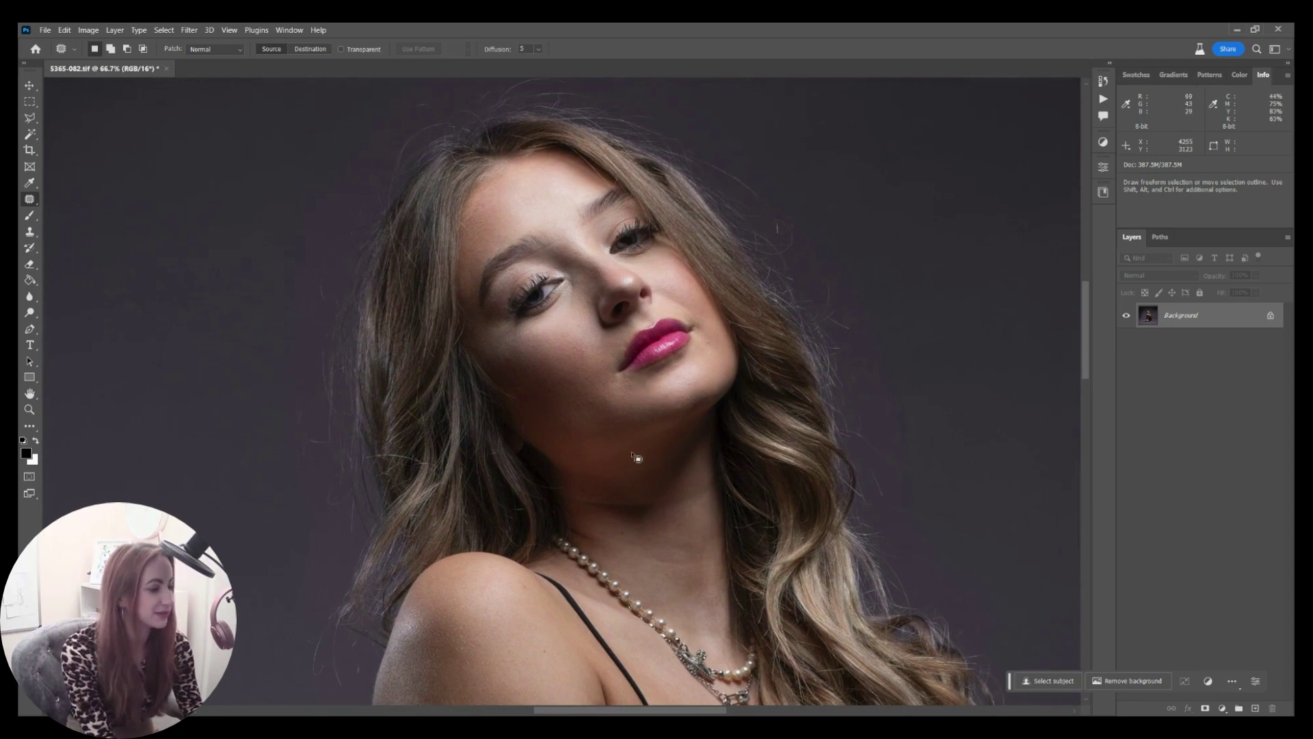
Make three stacked full-opacity duplicates of the background layer for retouching the face.
{"action": "key", "text": "ctrl+plus"}
{"action": "left_click_drag", "start_coordinate": [632, 452], "coordinate": [621, 507]}
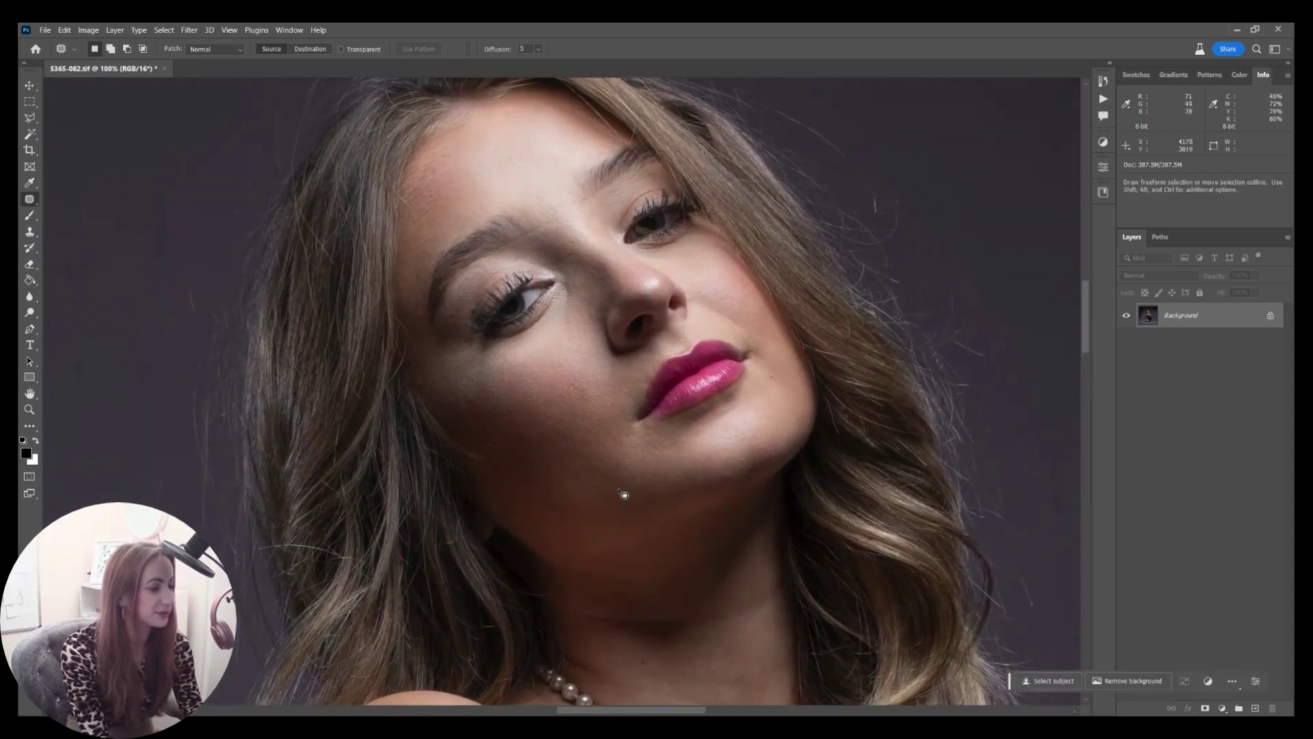
{"action": "key", "text": "ctrl+j"}
{"action": "key", "text": "ctrl+j"}
{"action": "key", "text": "ctrl+j"}
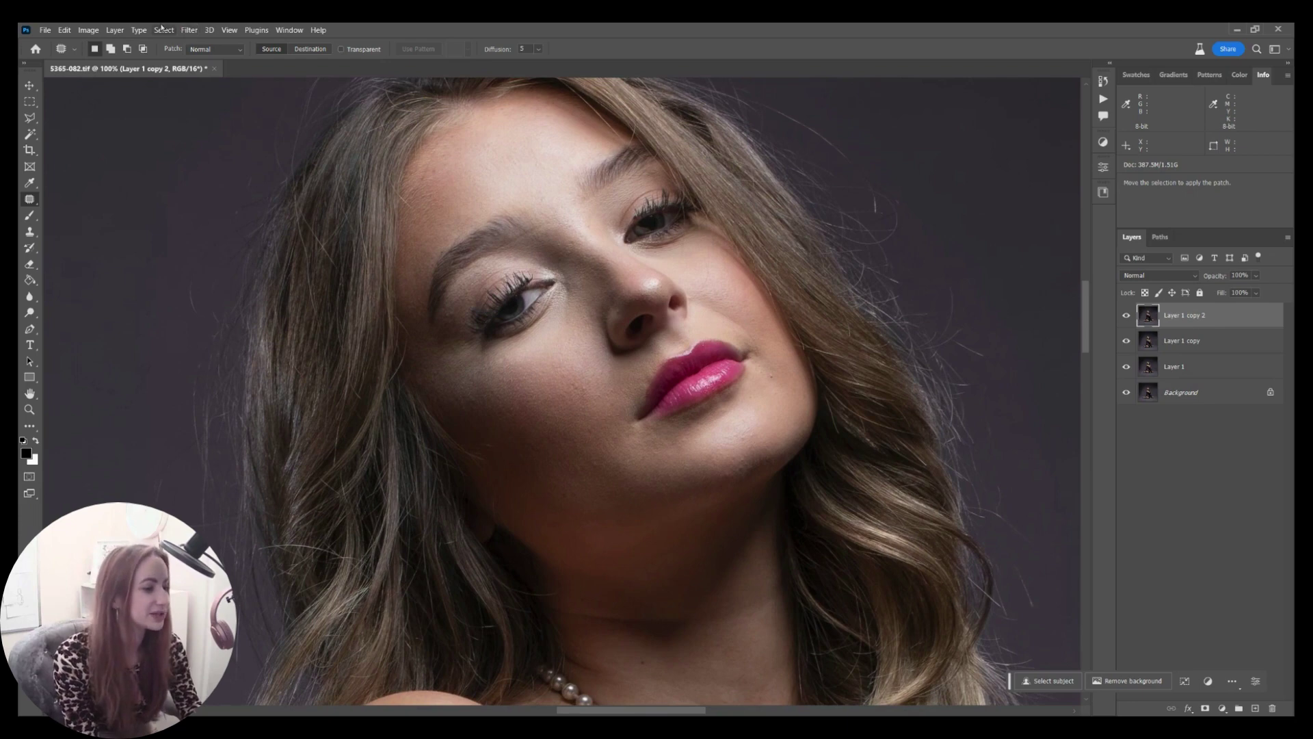
Apply a High Pass filter with a 1.9-pixel radius to the top duplicate and set its blend mode to Soft Light.
{"action": "left_click", "coordinate": [189, 30]}
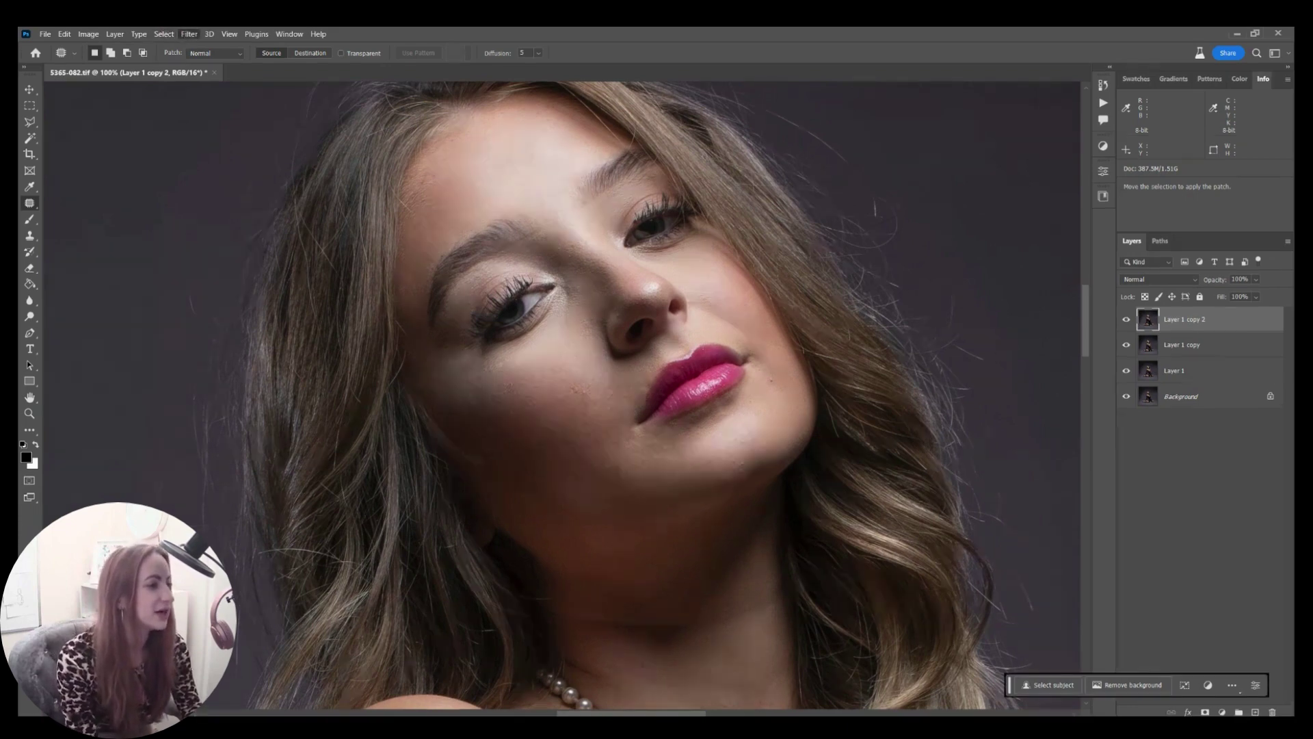
{"action": "mouse_move", "coordinate": [322, 284]}
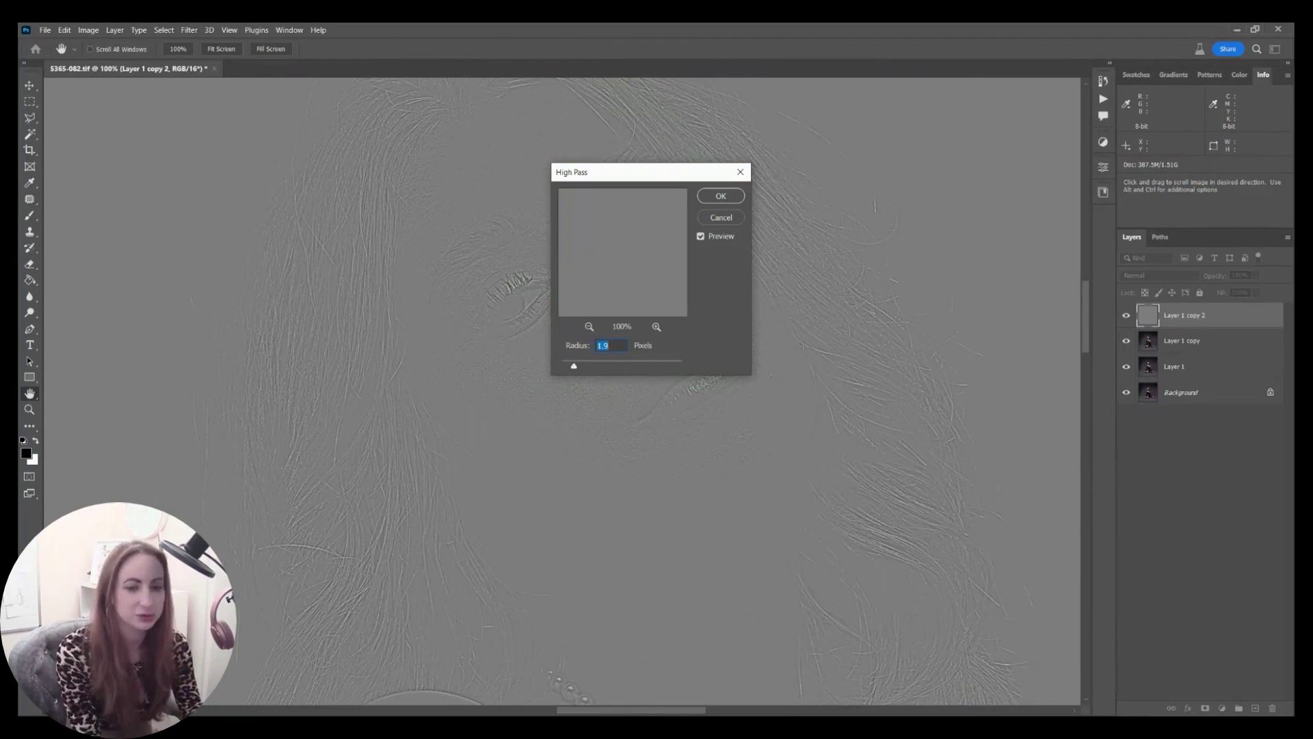
{"action": "key", "text": "Return"}
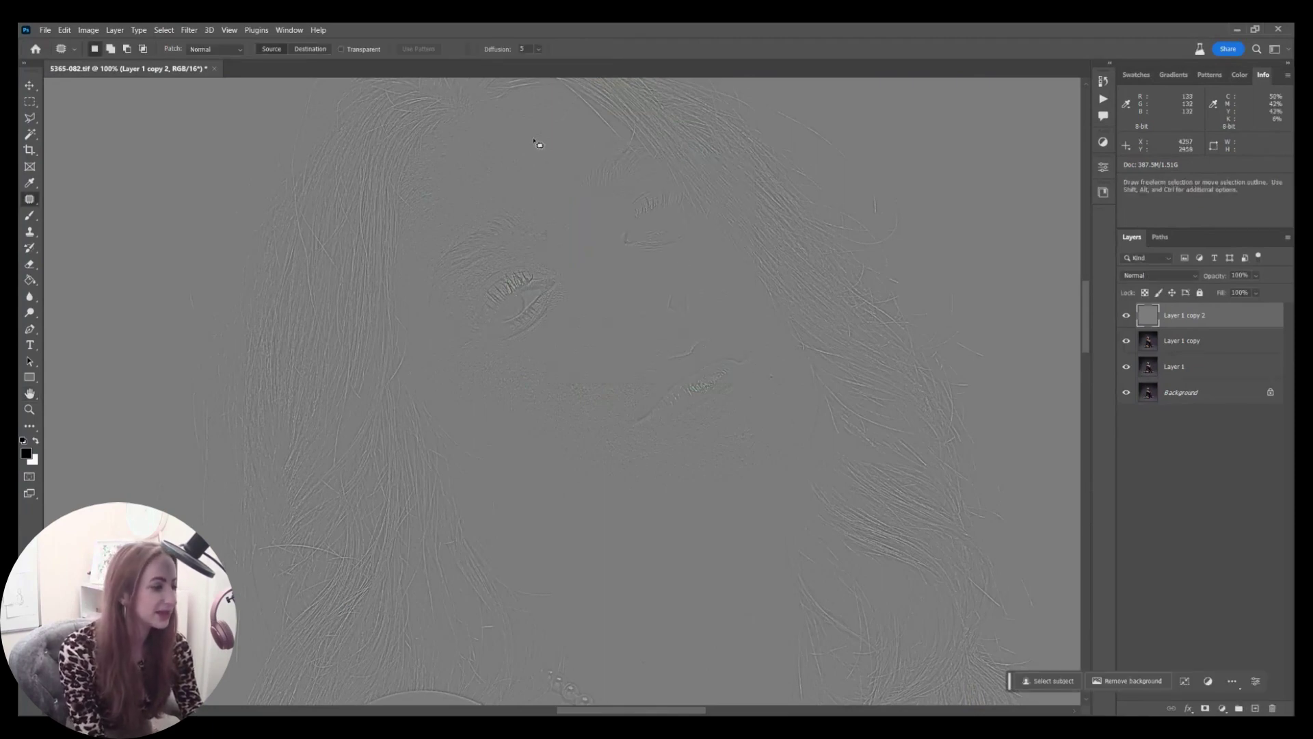
{"action": "key", "text": "j"}
{"action": "key", "text": "shift+alt+f"}
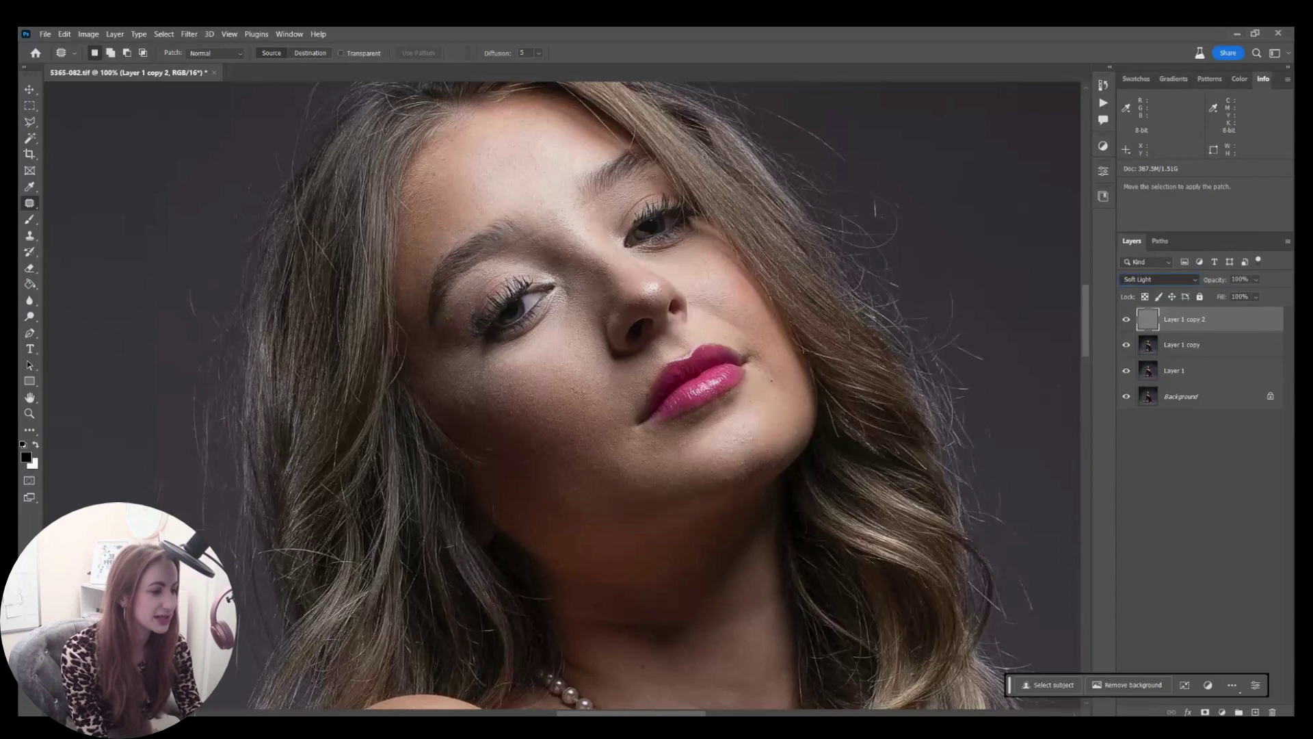
{"action": "key", "text": "shift+alt+f"}
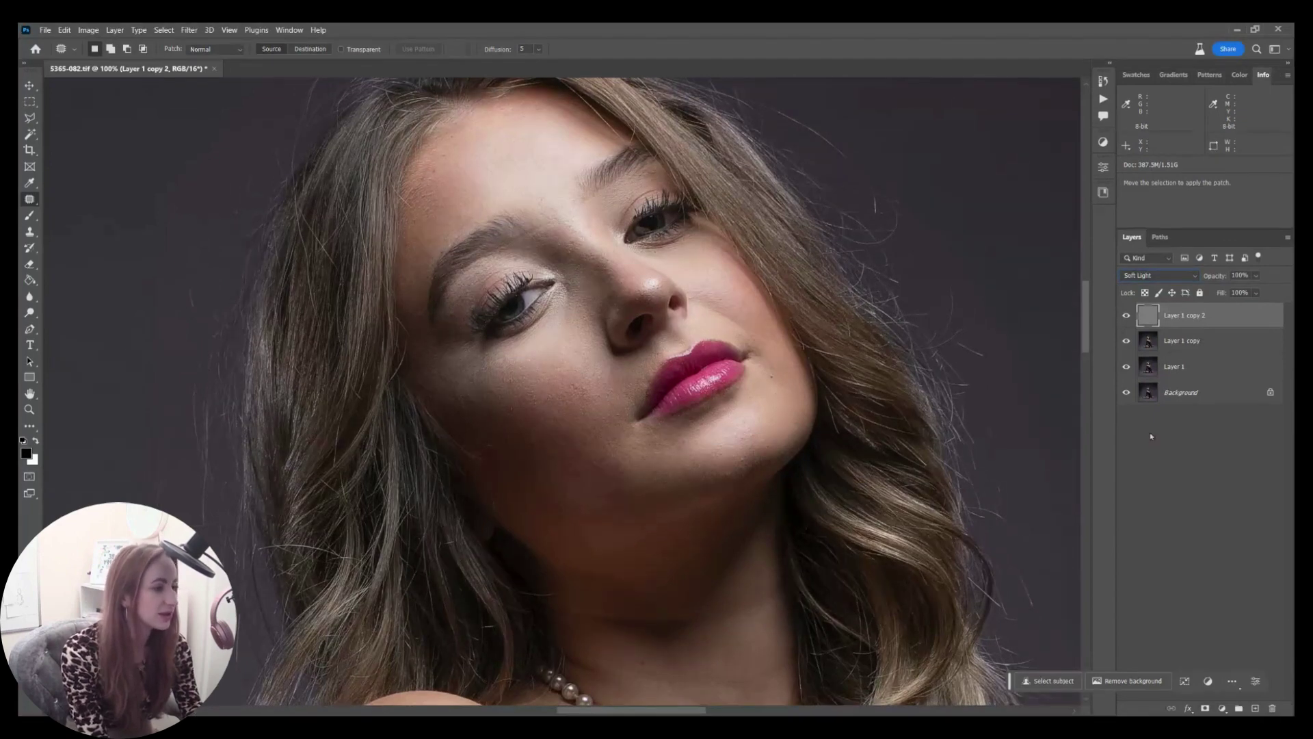
Compare neighbouring blend modes on the top High Pass layer and set it to Overlay.
{"action": "key", "text": "Up"}
{"action": "key", "text": "Up"}
{"action": "key", "text": "Down"}
{"action": "key", "text": "Down"}
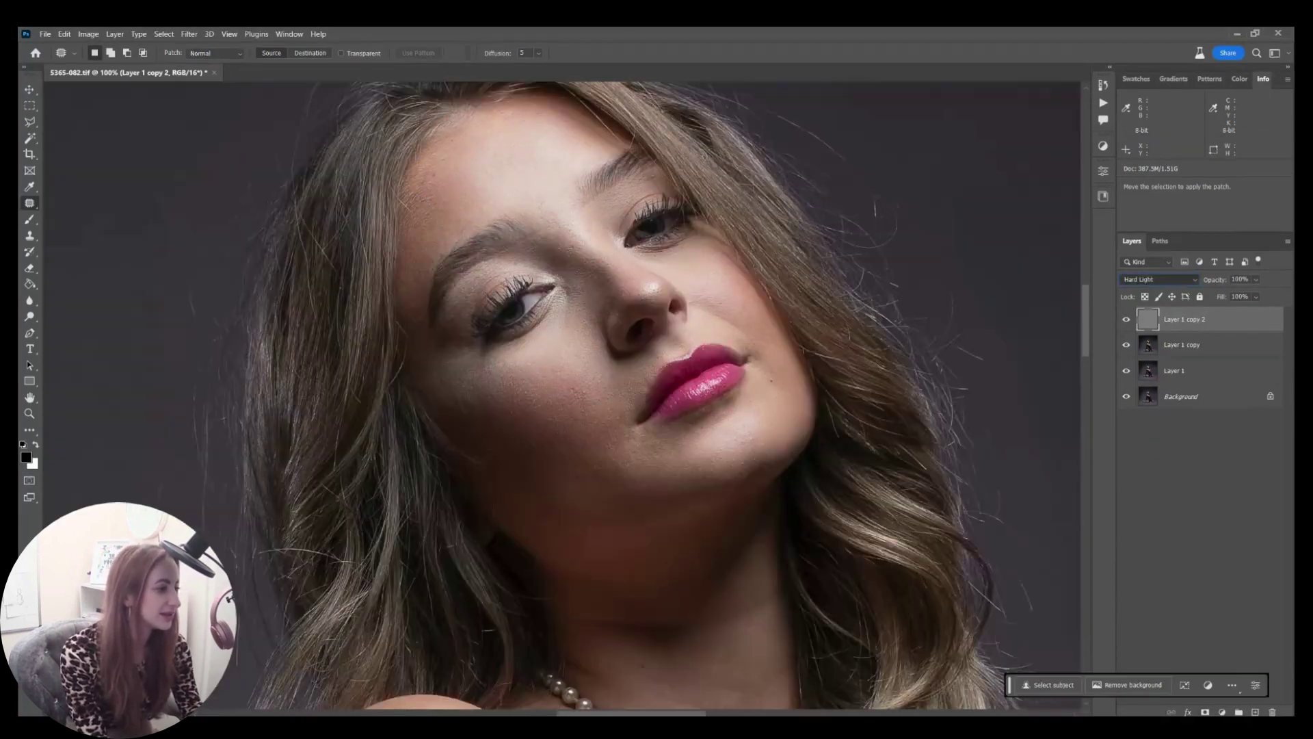
{"action": "key", "text": "Up"}
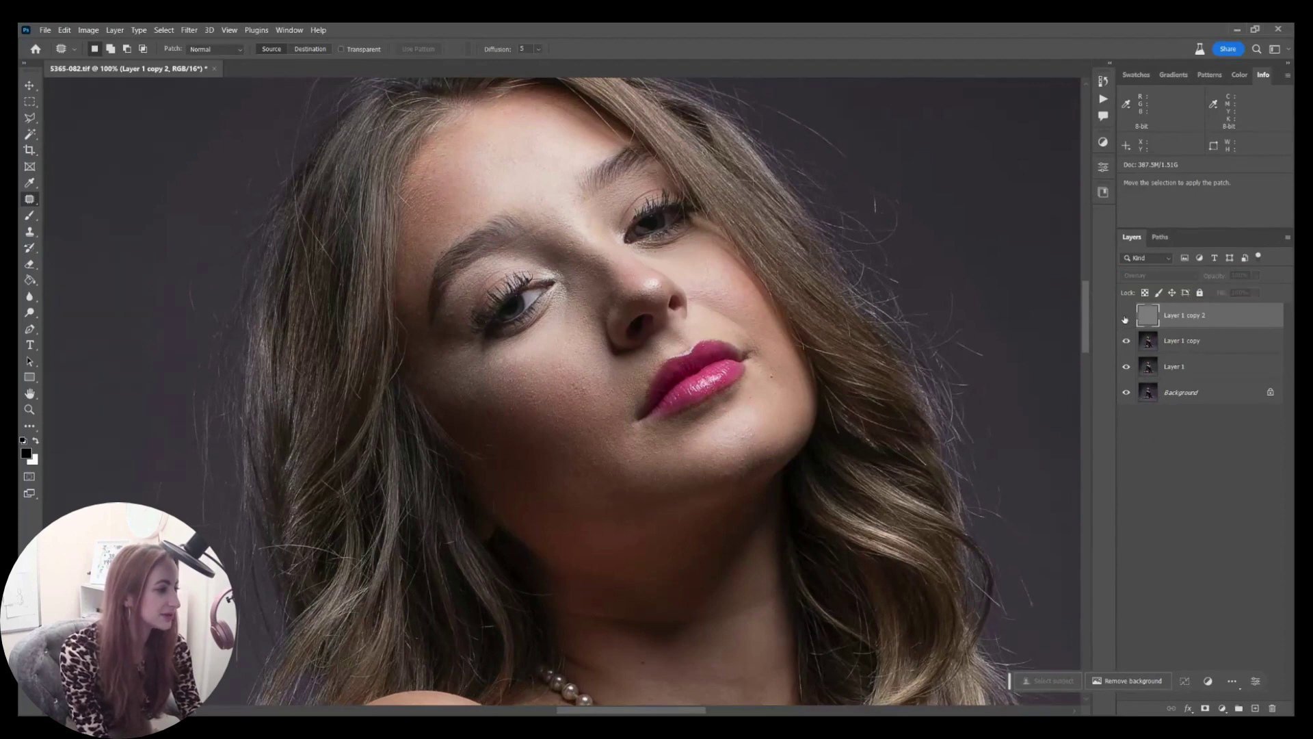
With the High Pass layer hidden, apply a Surface Blur of radius 38 pixels and threshold 79 levels to the middle duplicate, and show the High Pass layer again.
{"action": "left_click", "coordinate": [1176, 348]}
{"action": "left_click", "coordinate": [189, 31]}
{"action": "mouse_move", "coordinate": [253, 189]}
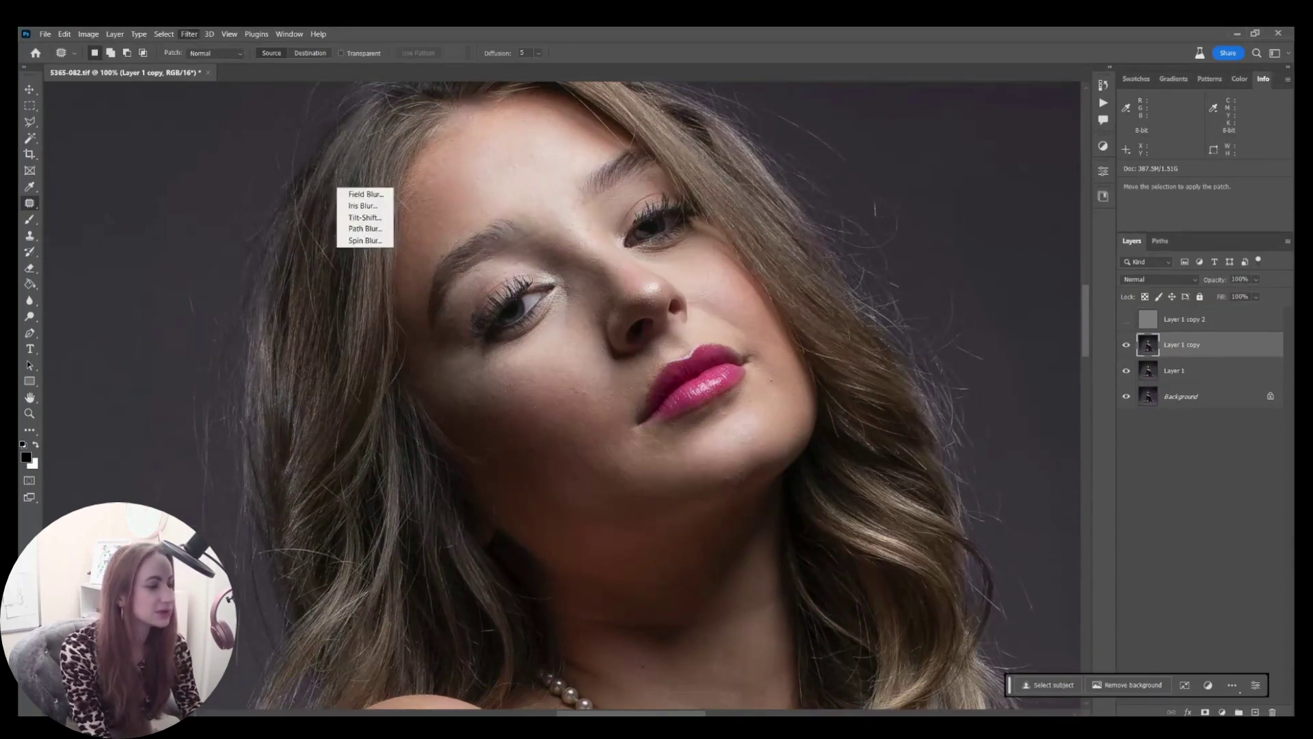
{"action": "mouse_move", "coordinate": [308, 179]}
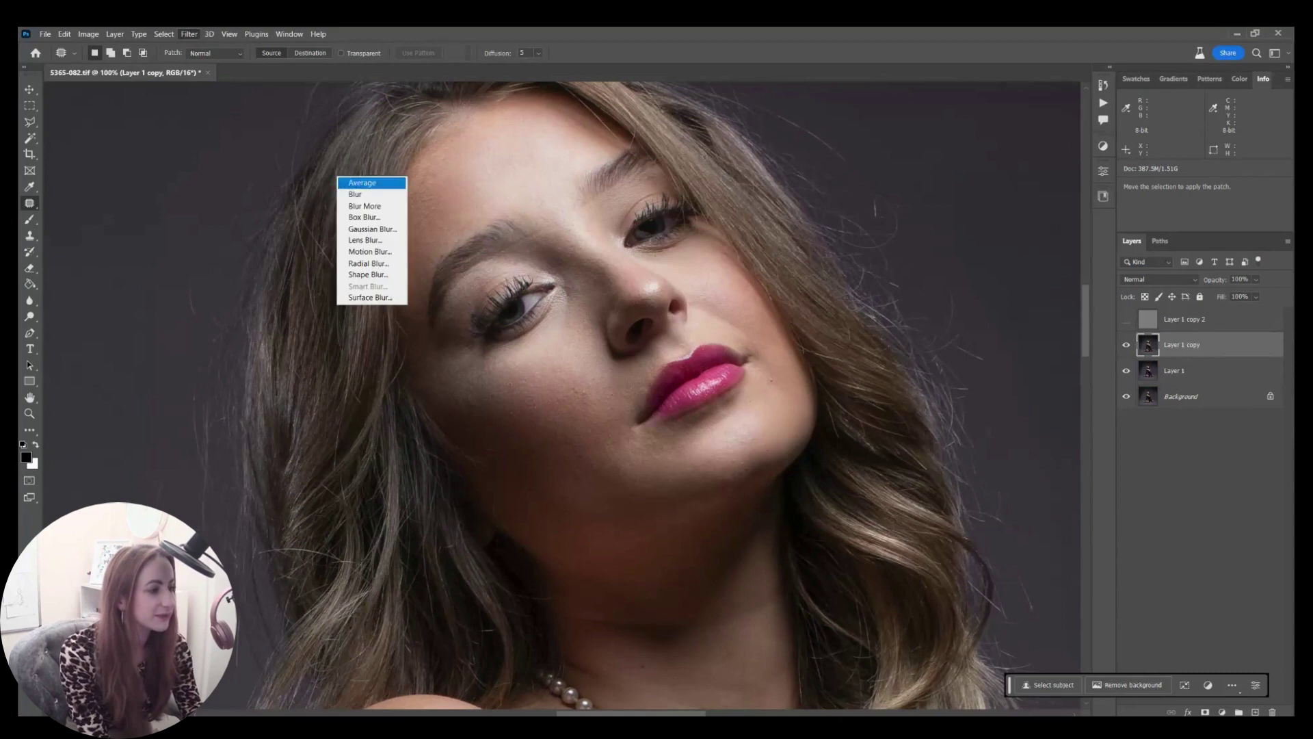
{"action": "left_click", "coordinate": [378, 296]}
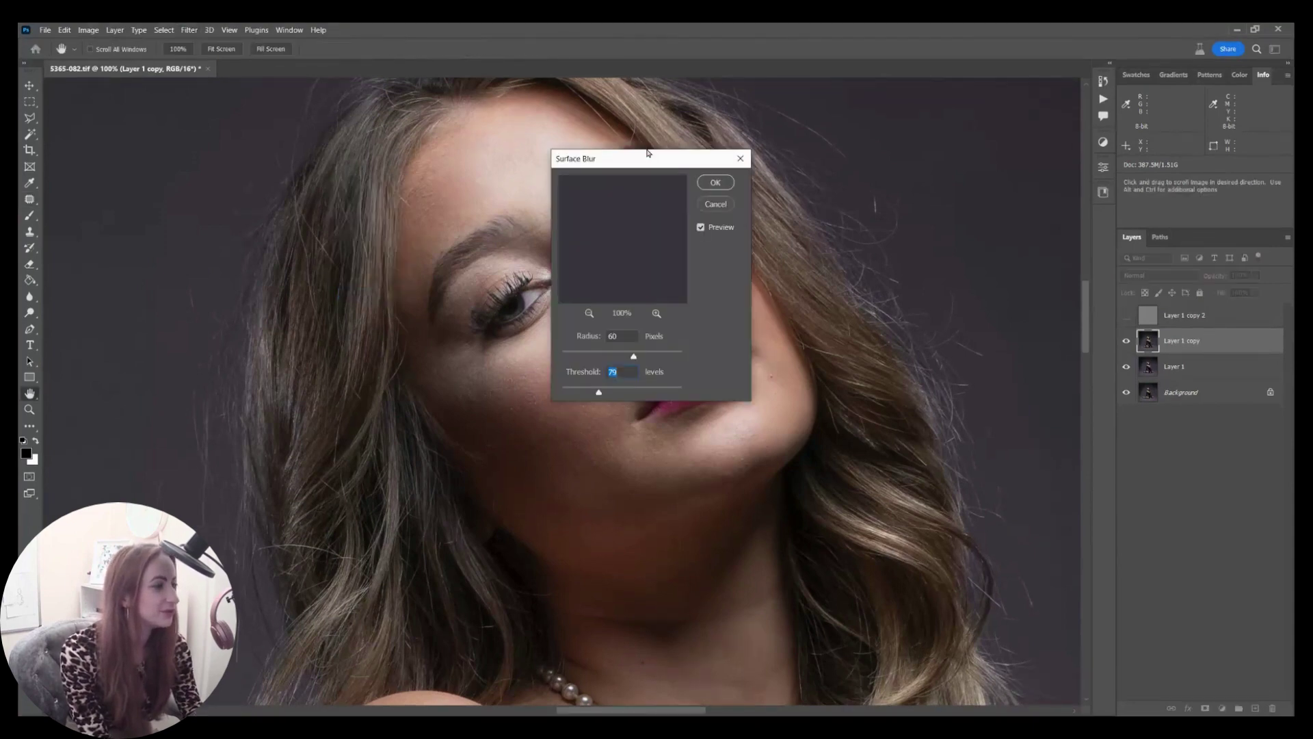
{"action": "left_click_drag", "start_coordinate": [643, 157], "coordinate": [850, 205]}
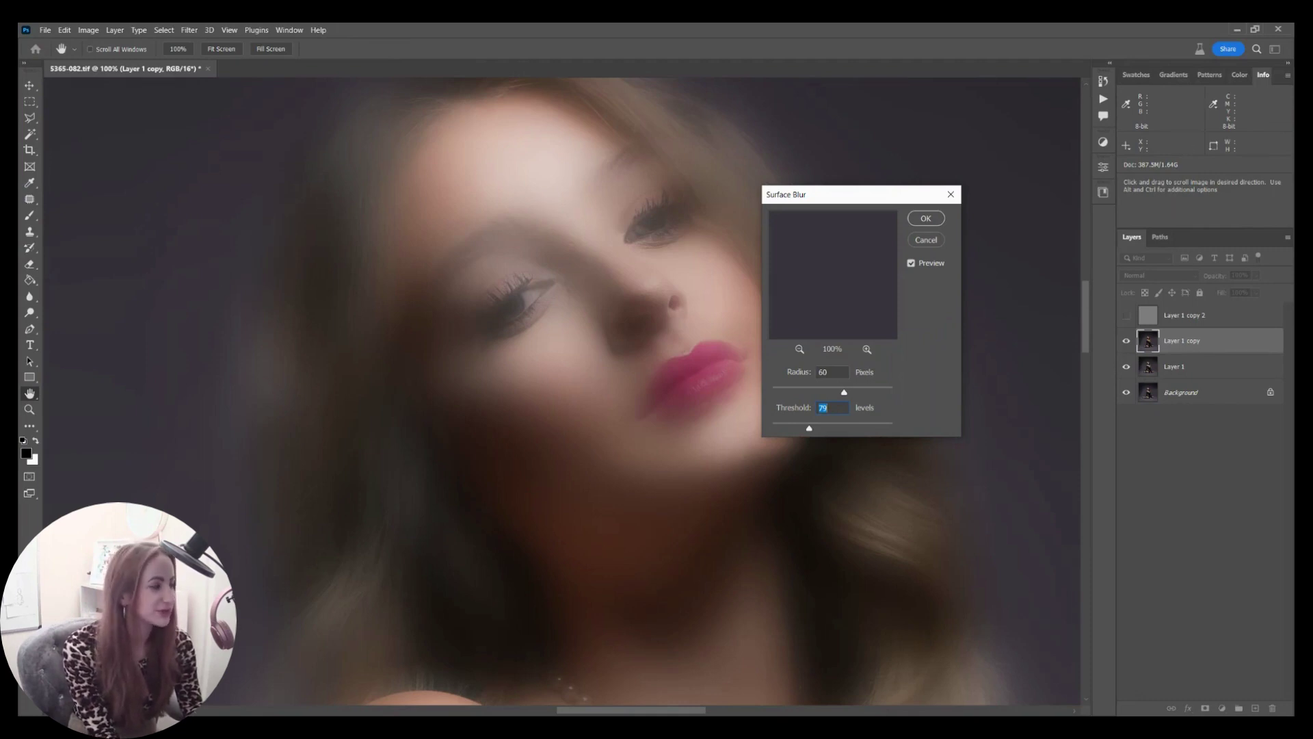
{"action": "left_click_drag", "start_coordinate": [844, 392], "coordinate": [819, 392]}
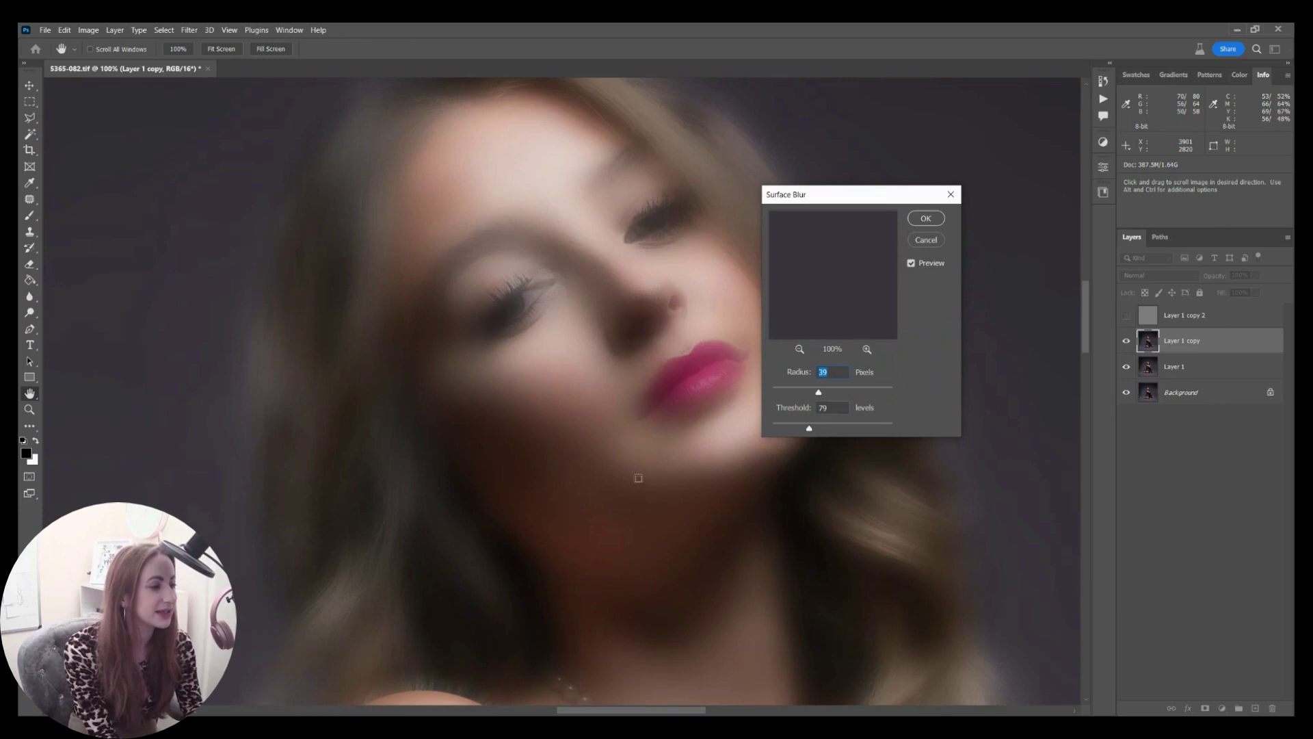
{"action": "type", "text": "92"}
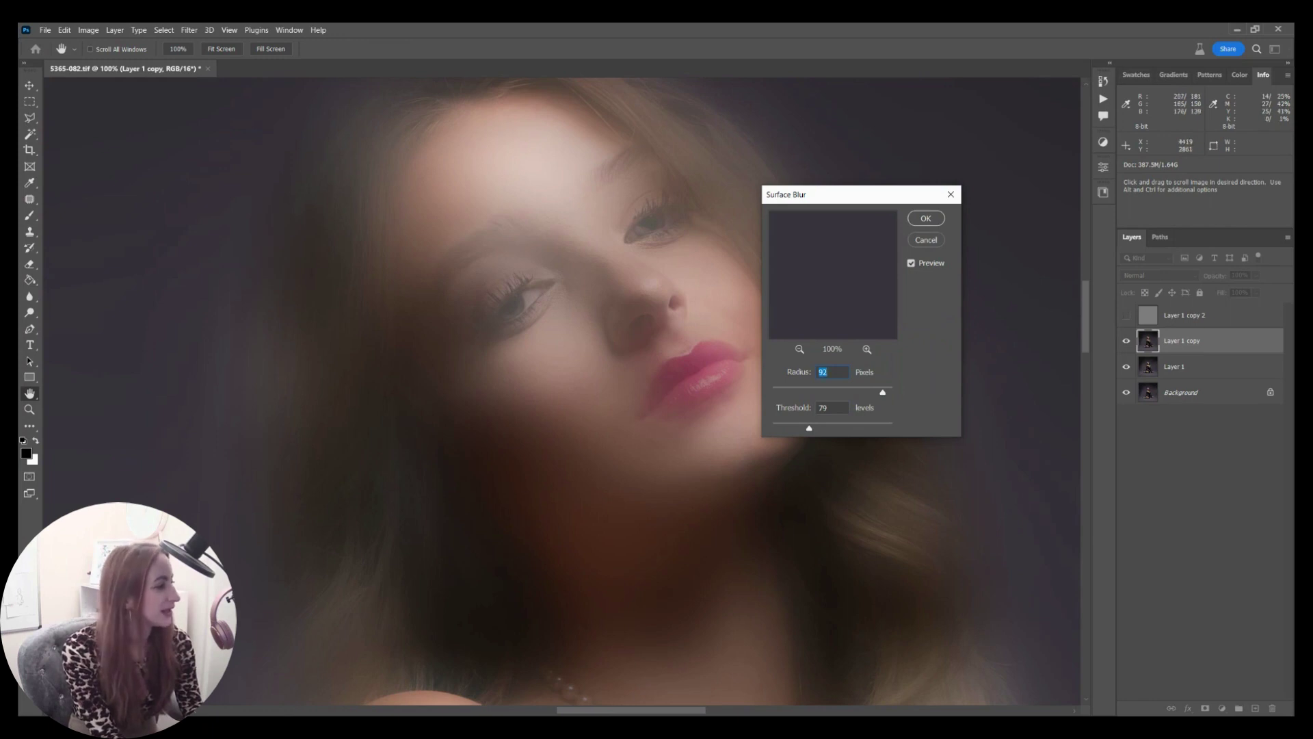
{"action": "left_click", "coordinate": [817, 390]}
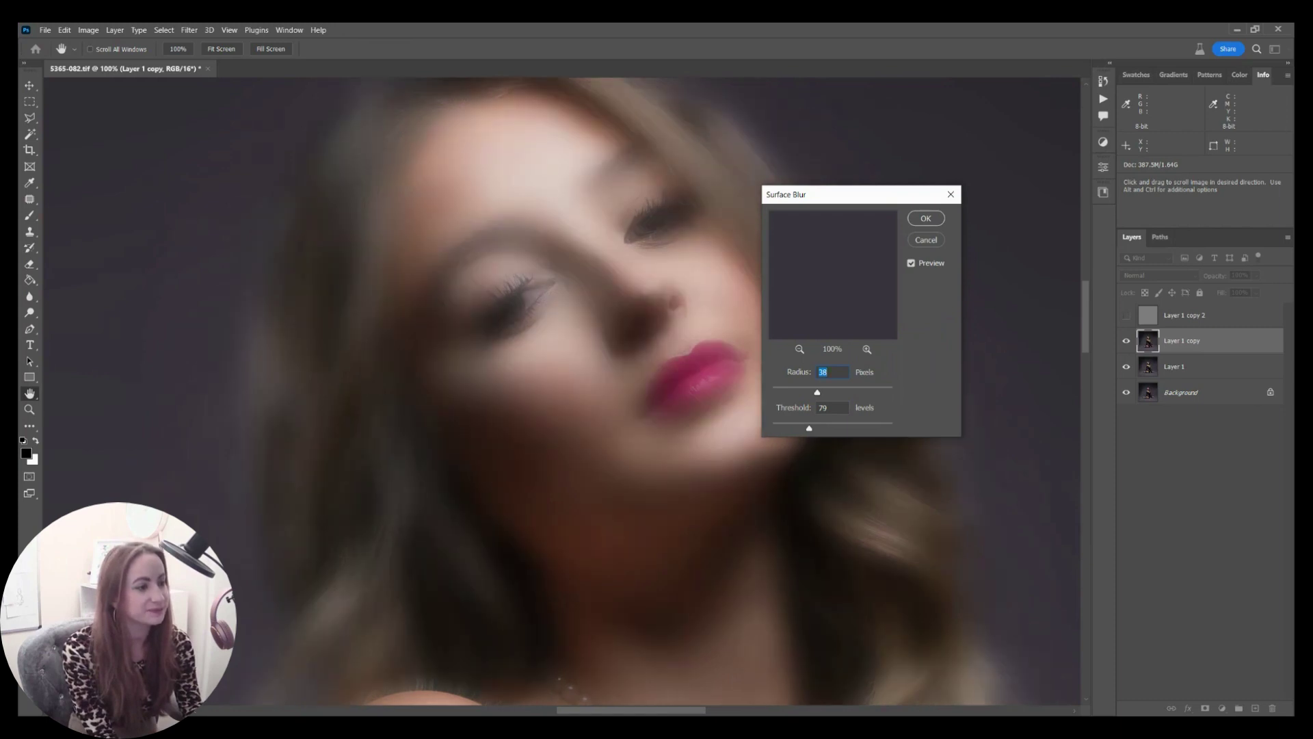
{"action": "left_click", "coordinate": [926, 218]}
{"action": "key", "text": "j"}
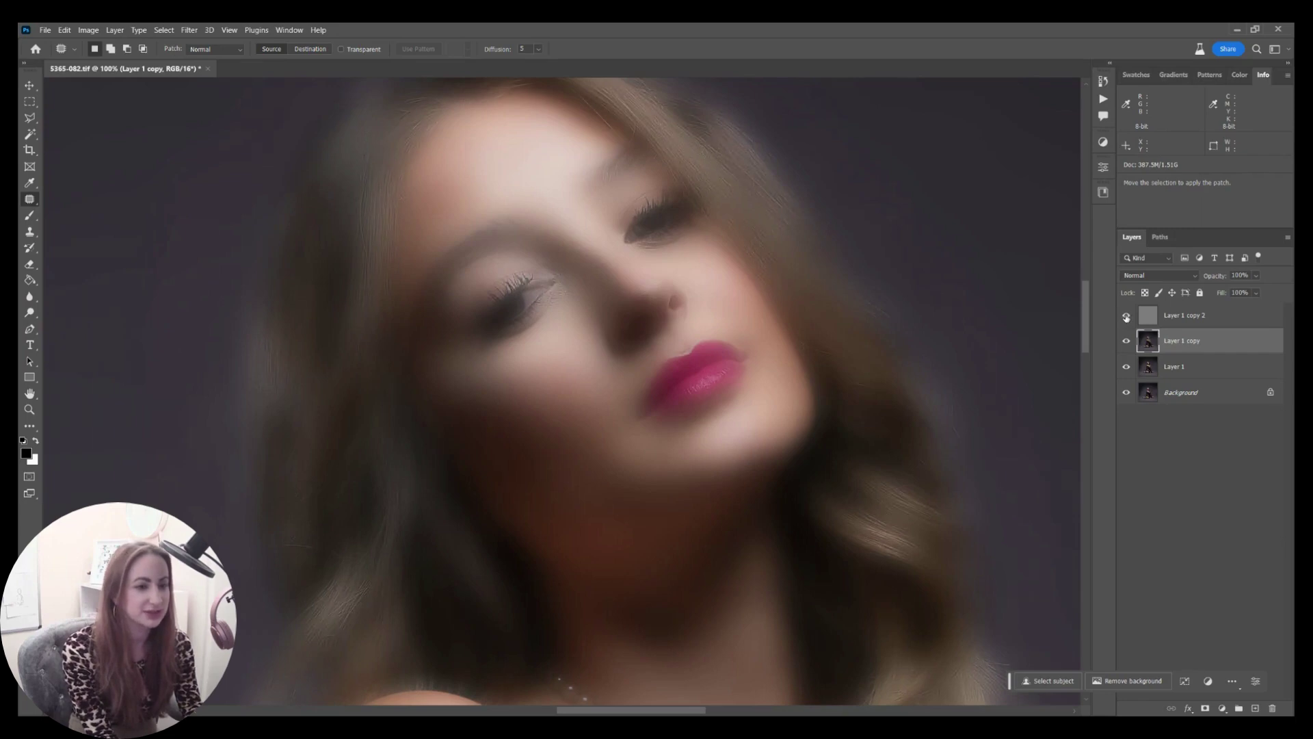
Compare the skin texture up close with the High Pass layer on and off, and lower the blurred layer's opacity to 58%.
{"action": "key", "text": "ctrl+plus"}
{"action": "key", "text": "ctrl+plus"}
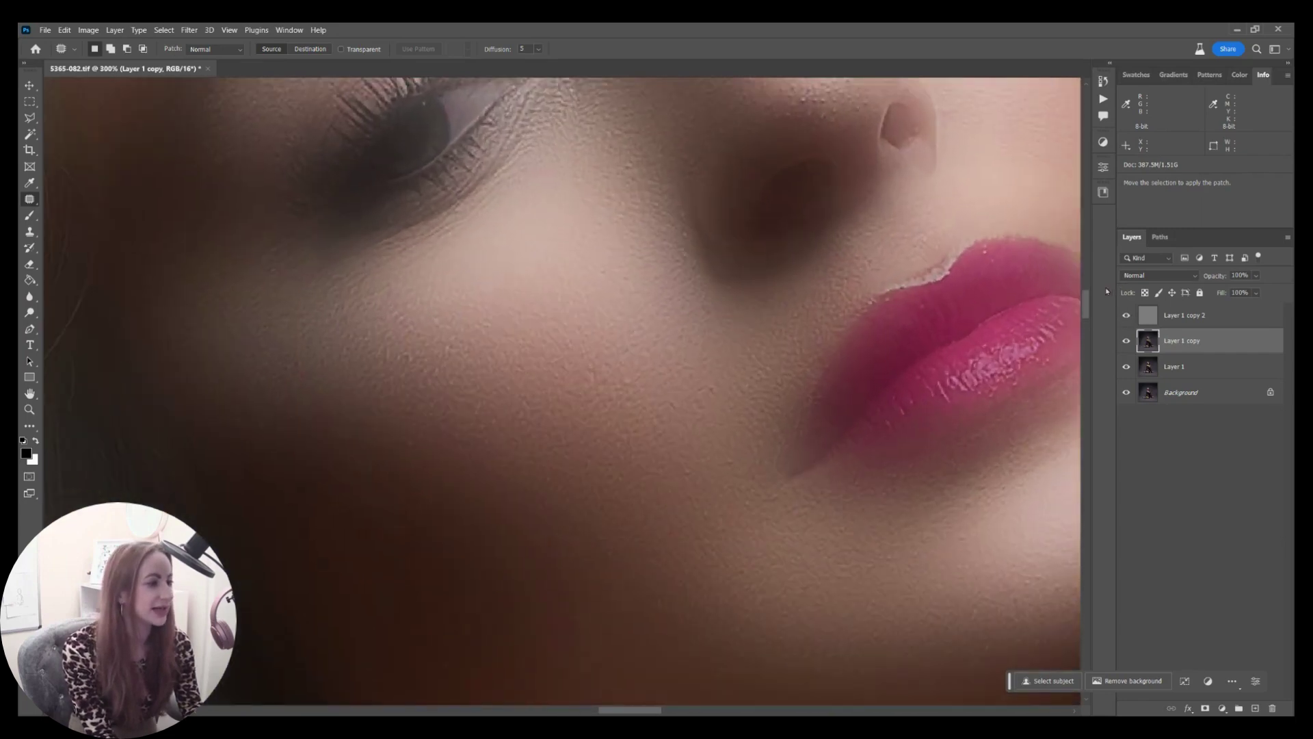
{"action": "left_click", "coordinate": [1126, 316]}
{"action": "left_click", "coordinate": [1126, 316]}
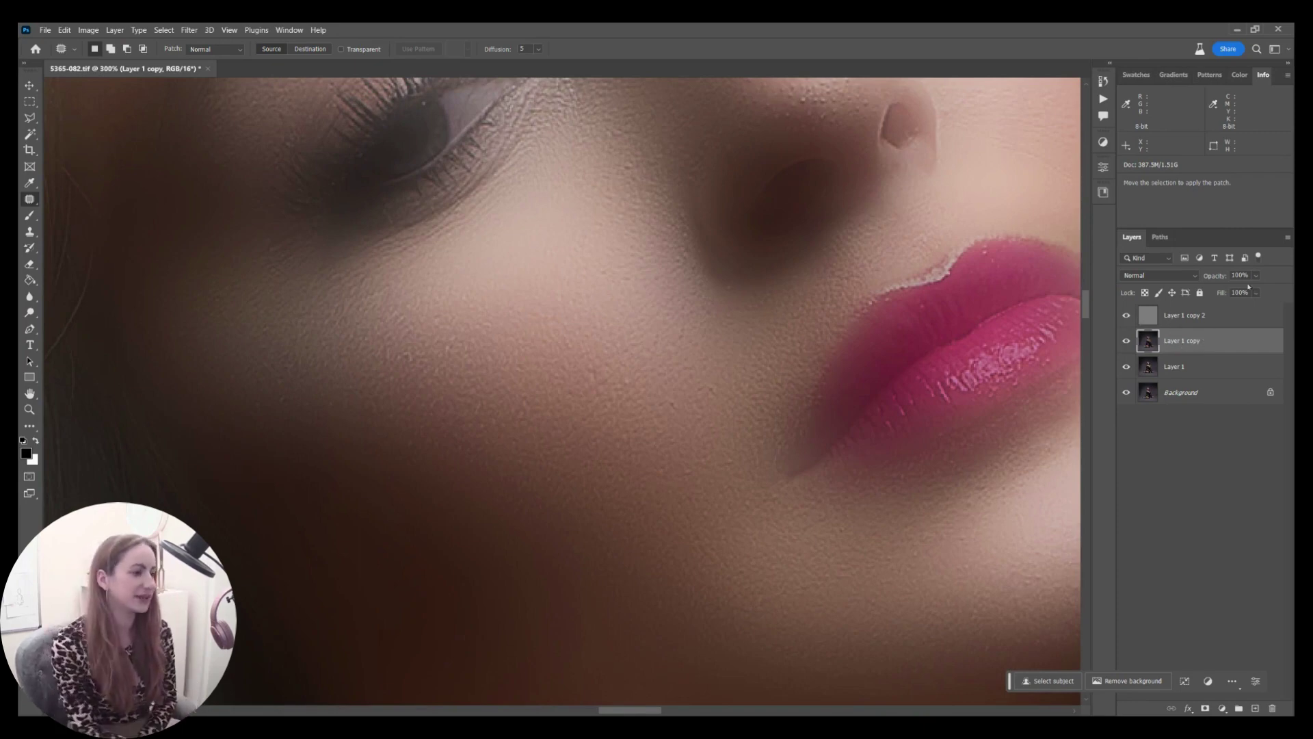
{"action": "left_click", "coordinate": [1256, 276]}
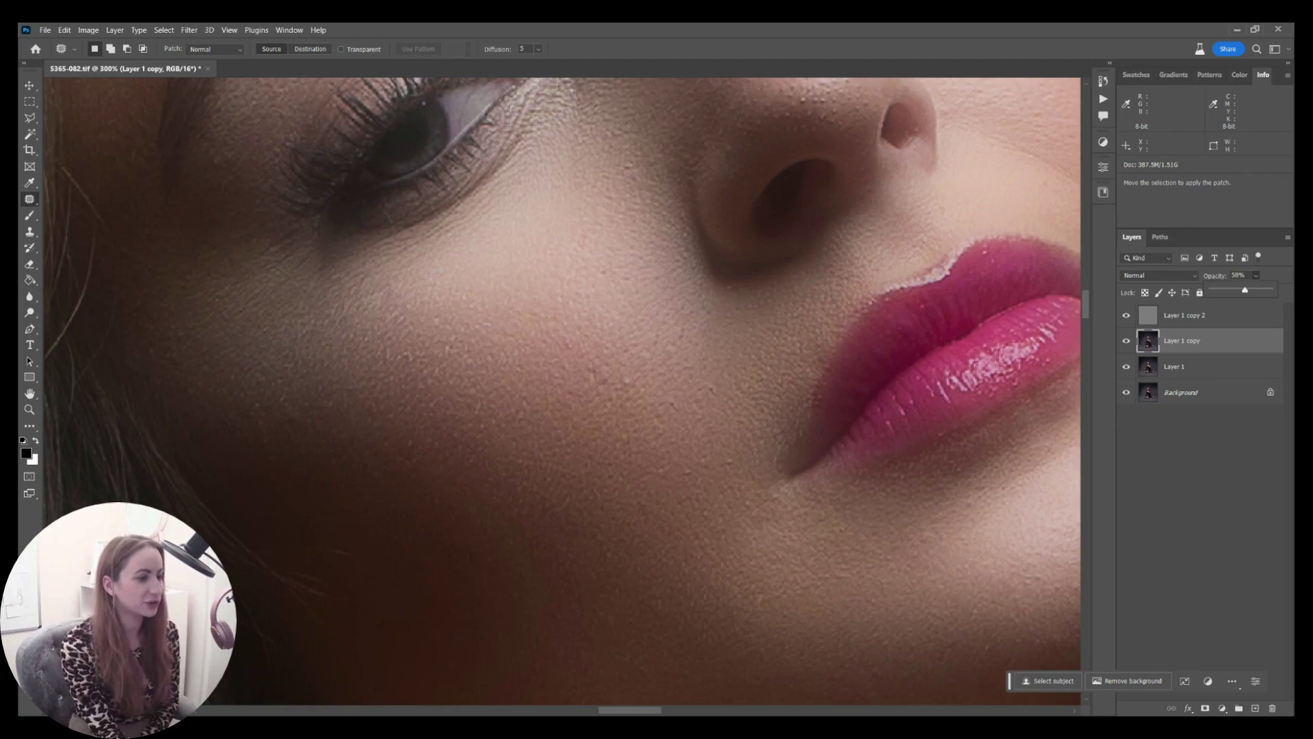
Group the three duplicate layers and give the group a layer mask inverted to black.
{"action": "left_click", "coordinate": [1183, 320]}
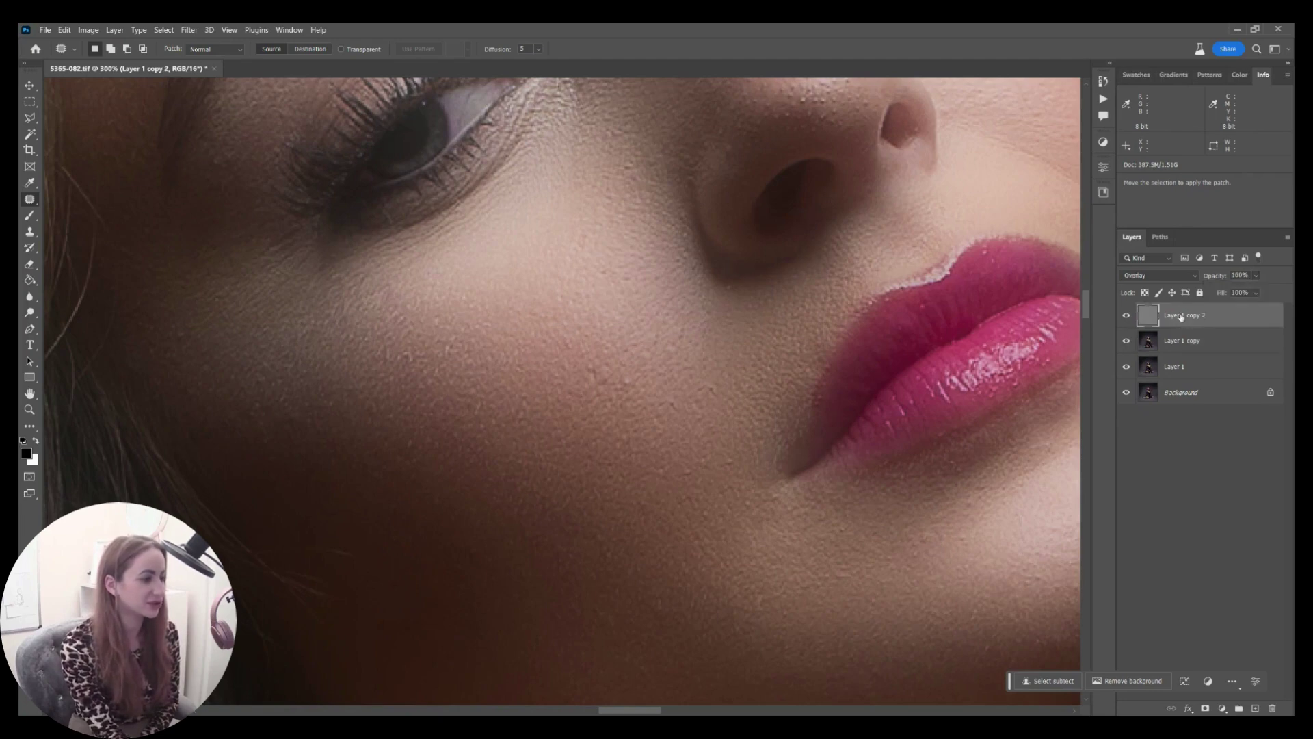
{"action": "left_click", "coordinate": [1174, 368], "text": "shift"}
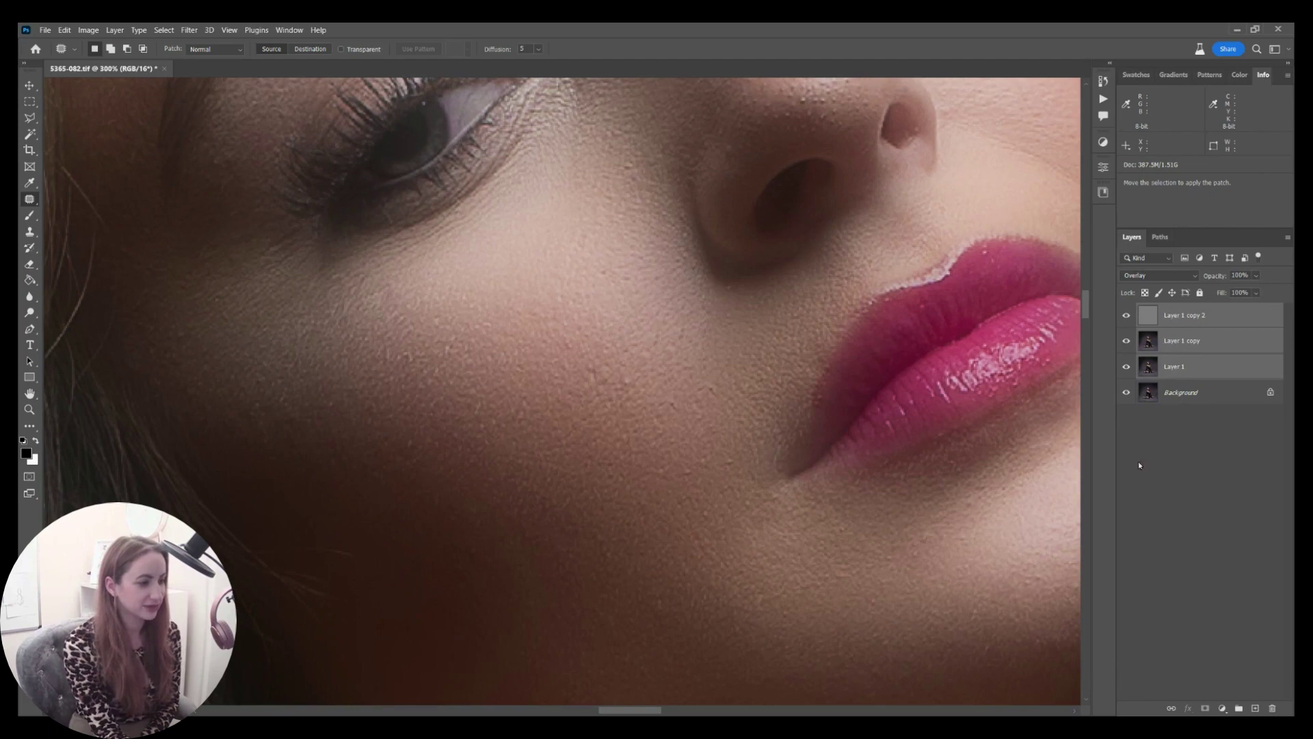
{"action": "left_click", "coordinate": [1238, 709]}
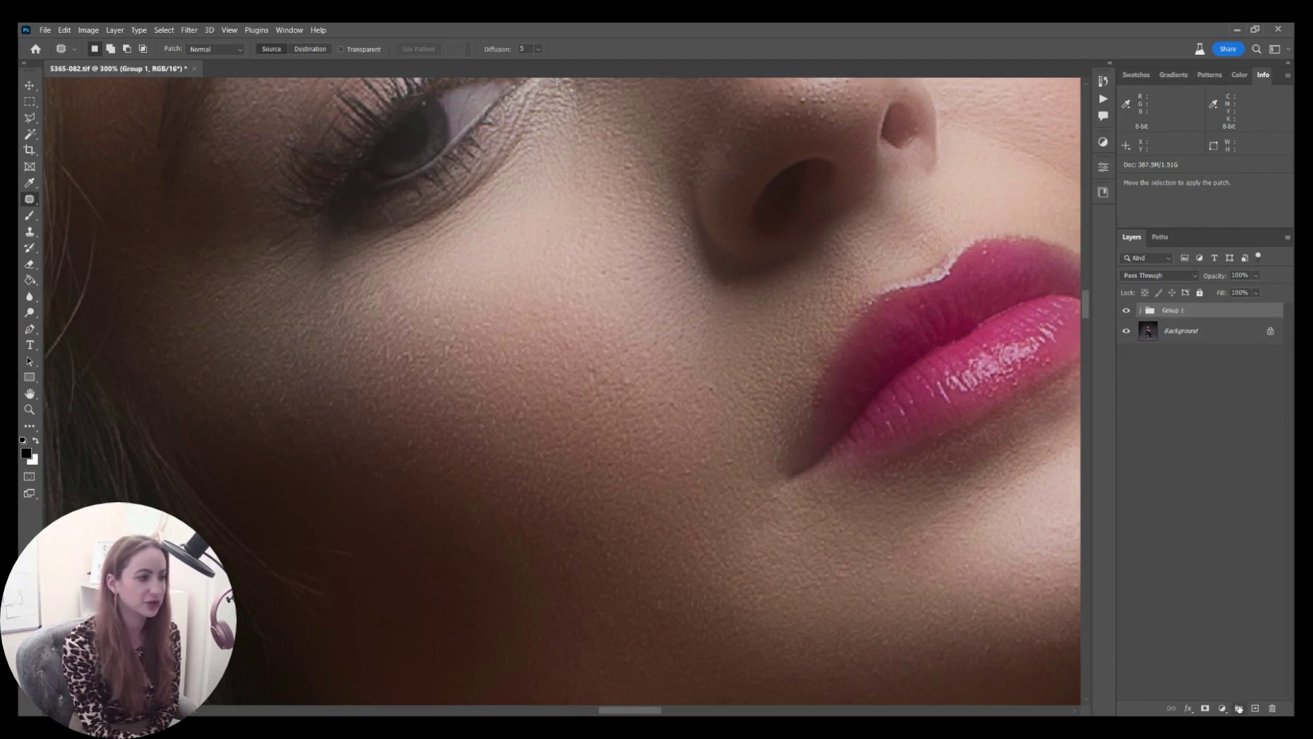
{"action": "key", "text": "ctrl+1"}
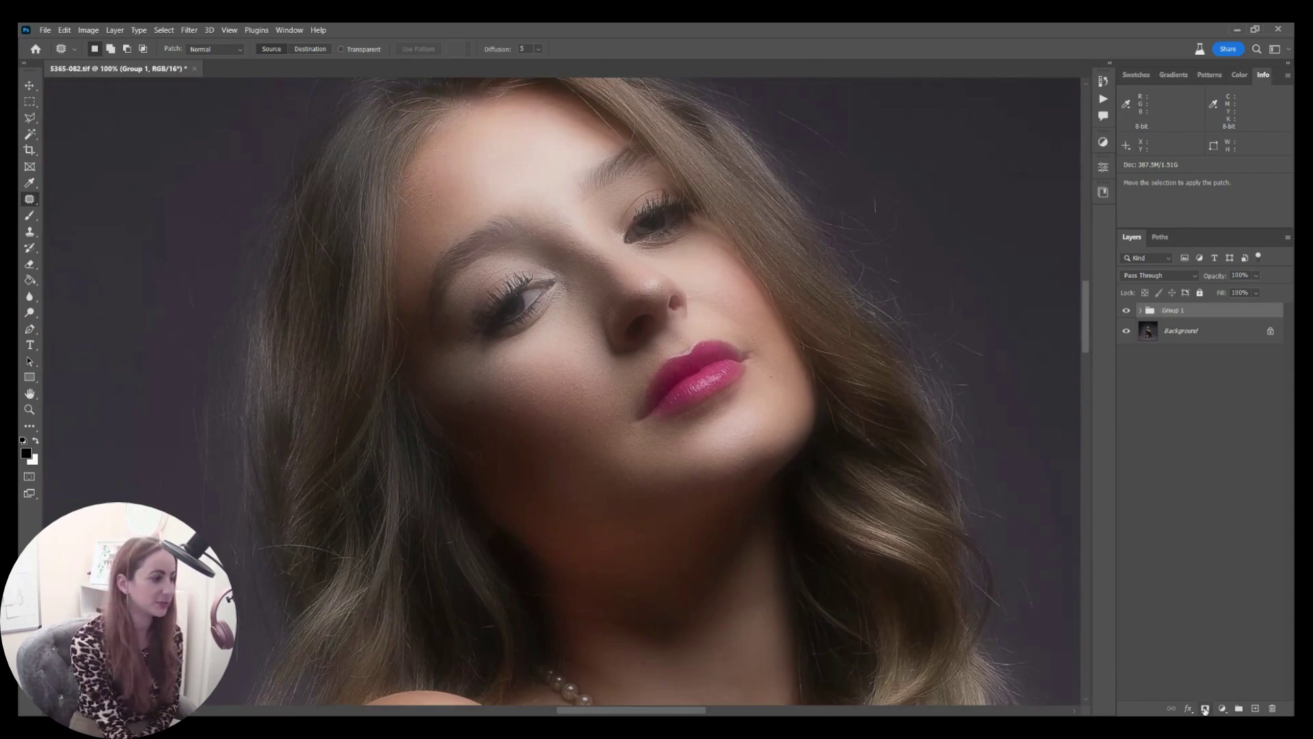
{"action": "left_click", "coordinate": [1205, 709]}
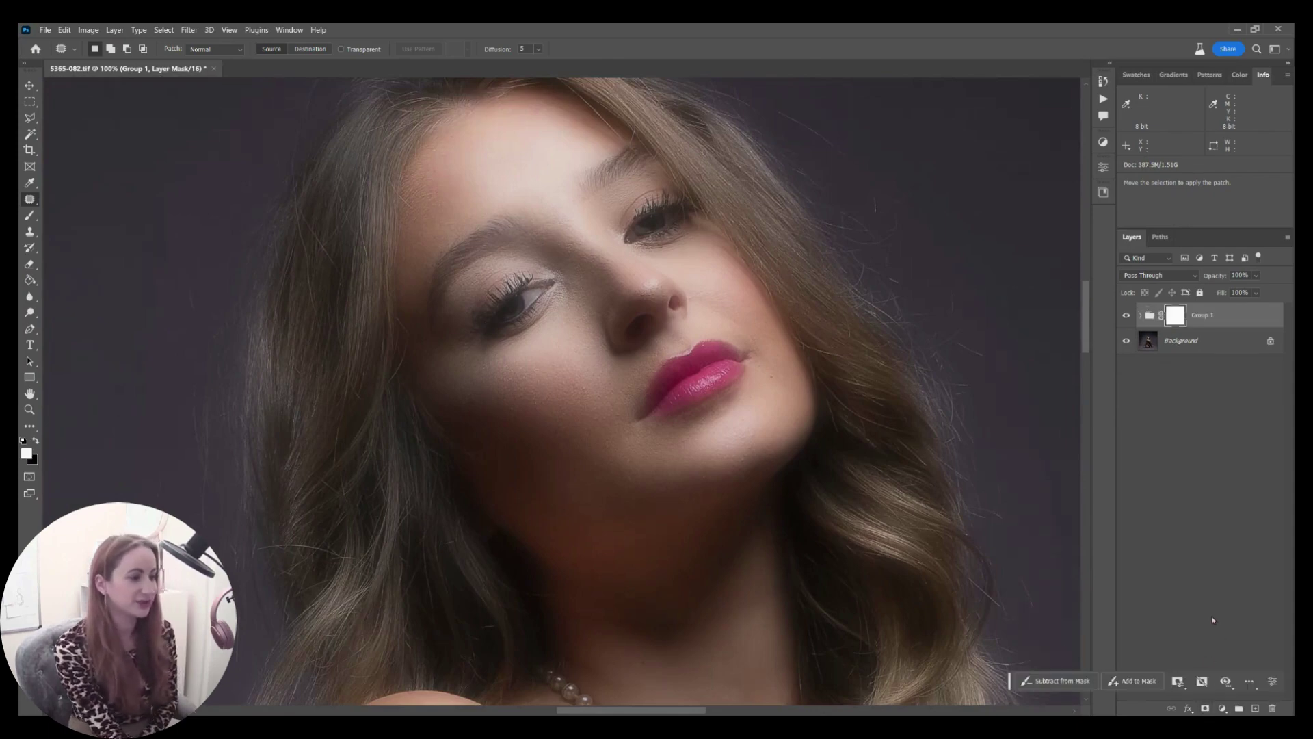
{"action": "key", "text": "ctrl+i"}
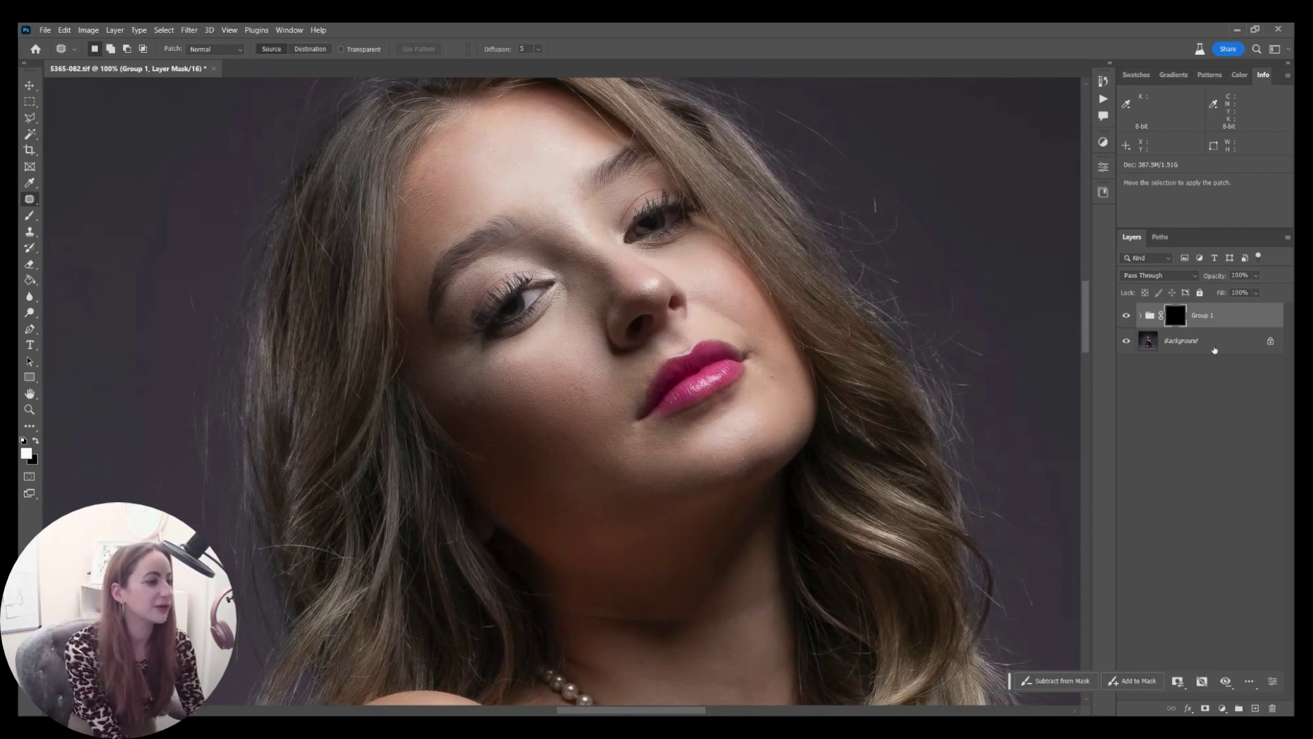
{"action": "key", "text": "b"}
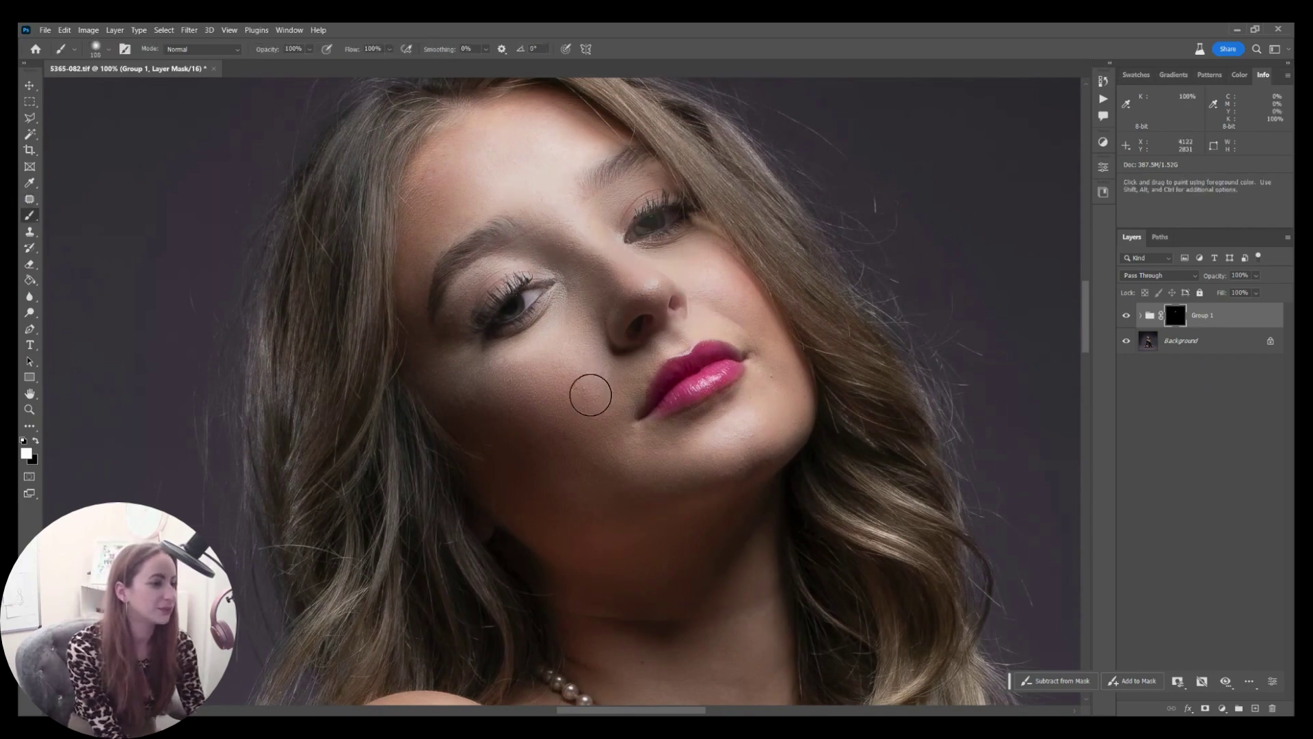
Examine the layers inside the group, including the bottom duplicate.
{"action": "left_click", "coordinate": [1141, 316]}
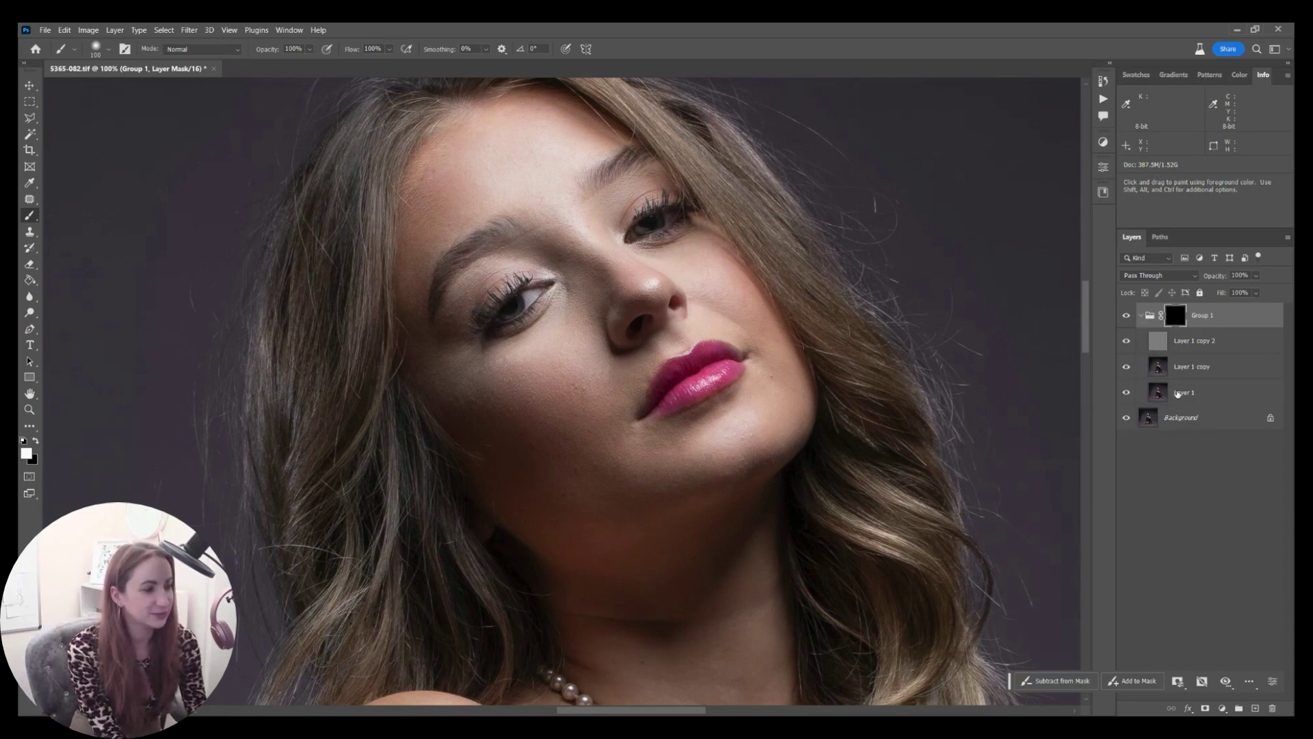
{"action": "left_click", "coordinate": [1180, 393]}
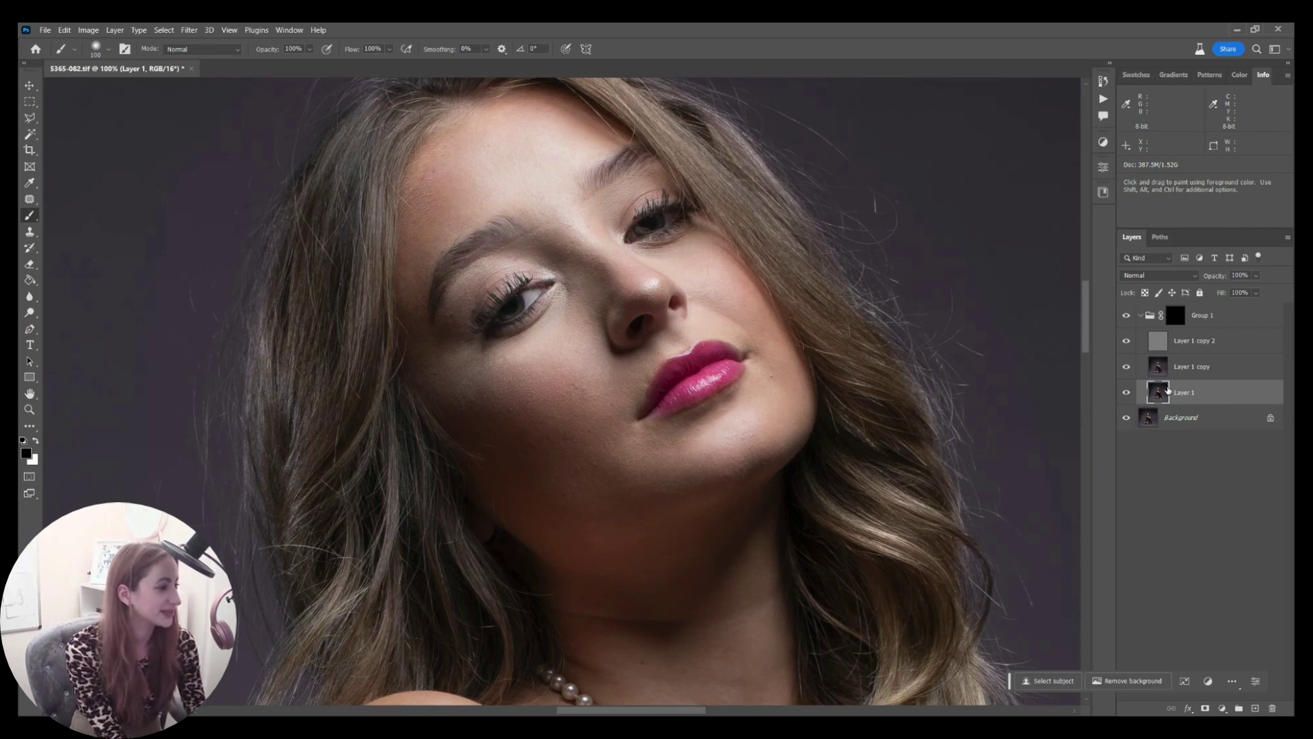
{"action": "left_click", "coordinate": [1139, 317]}
Paint white on the group mask over the forehead, cheeks and skin around the mouth, adapting the brush size to each area.
{"action": "left_click", "coordinate": [1175, 316]}
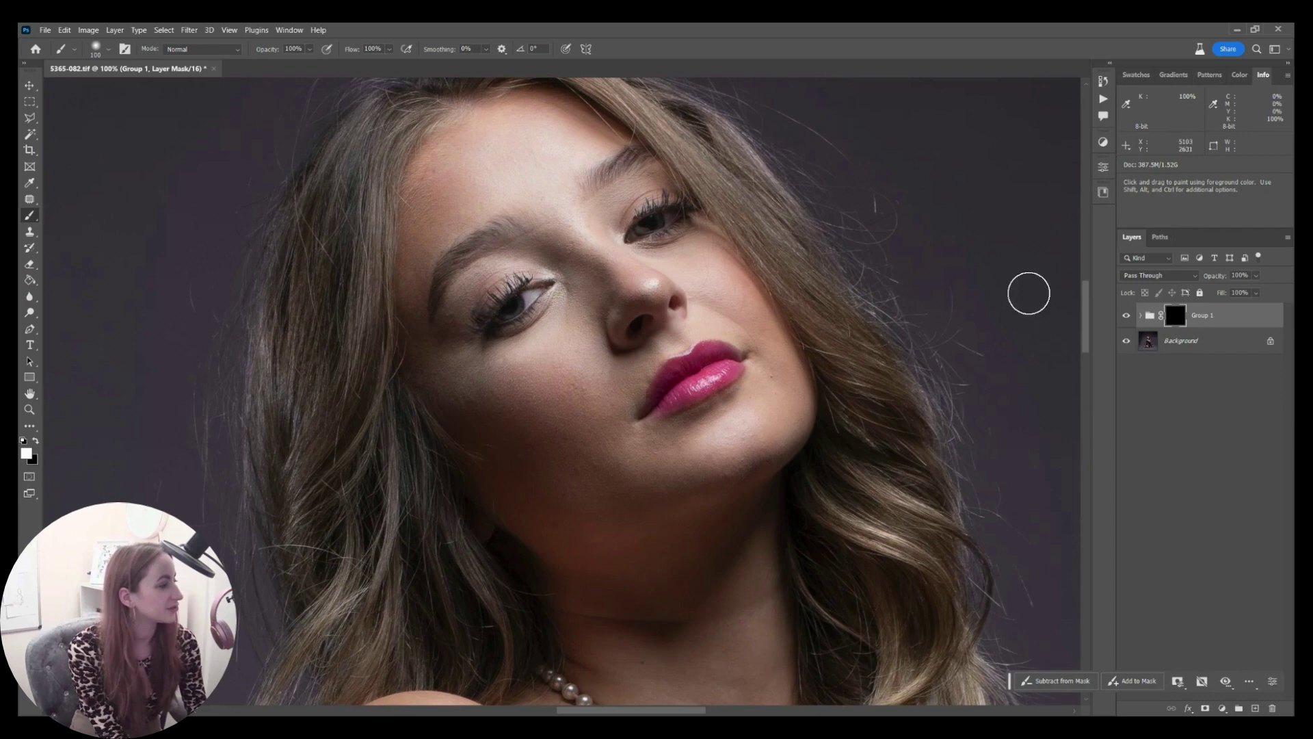
{"action": "key", "text": "x"}
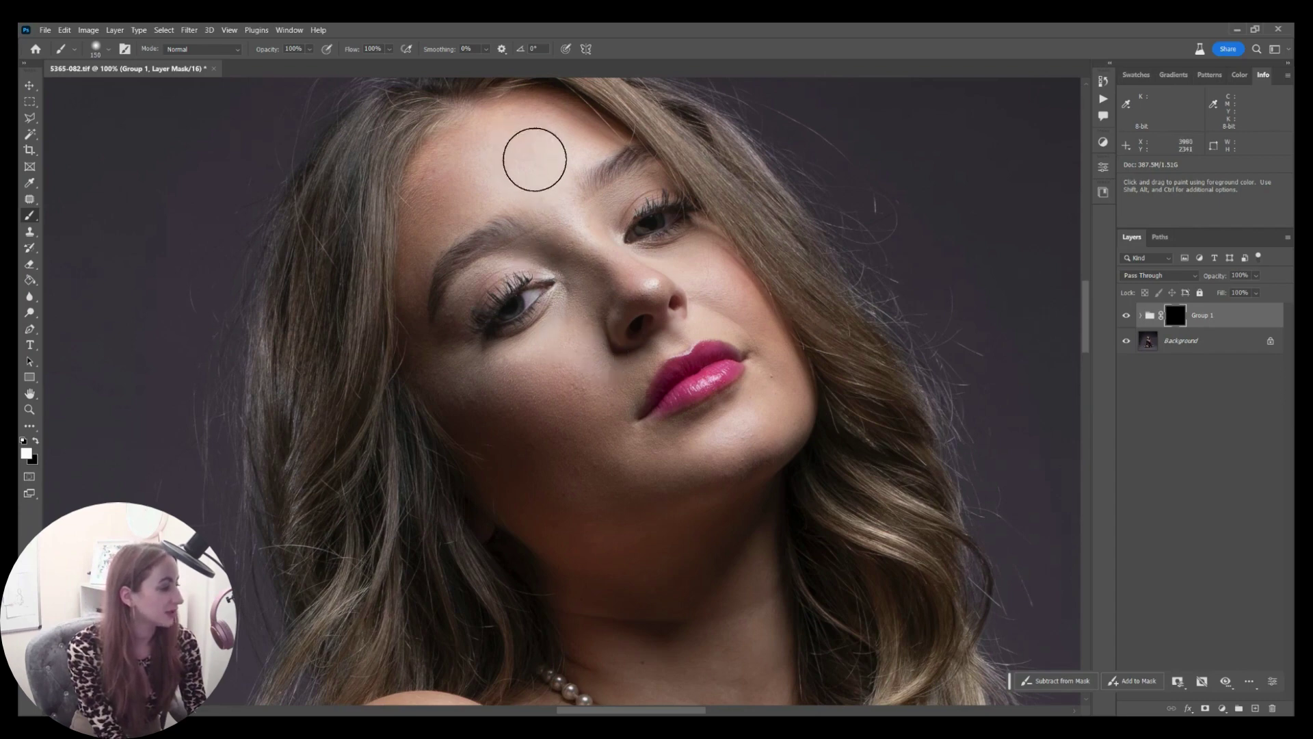
{"action": "key", "text": "bracketright"}
{"action": "key", "text": "bracketright"}
{"action": "mouse_move", "coordinate": [482, 152]}
{"action": "left_mouse_down"}
{"action": "mouse_move", "coordinate": [440, 199]}
{"action": "mouse_move", "coordinate": [426, 279]}
{"action": "left_mouse_up"}
{"action": "key", "text": "bracketleft"}
{"action": "key", "text": "bracketleft"}
{"action": "key", "text": "bracketleft"}
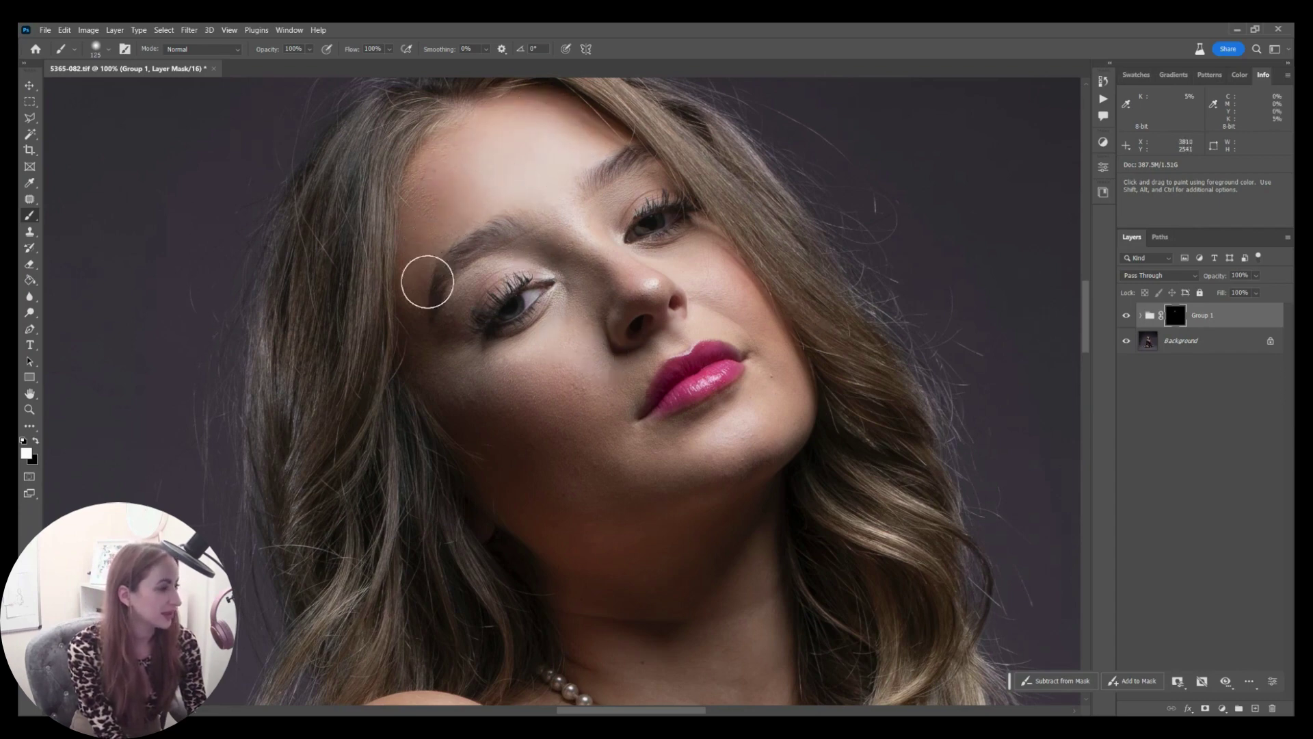
{"action": "key", "text": "bracketright"}
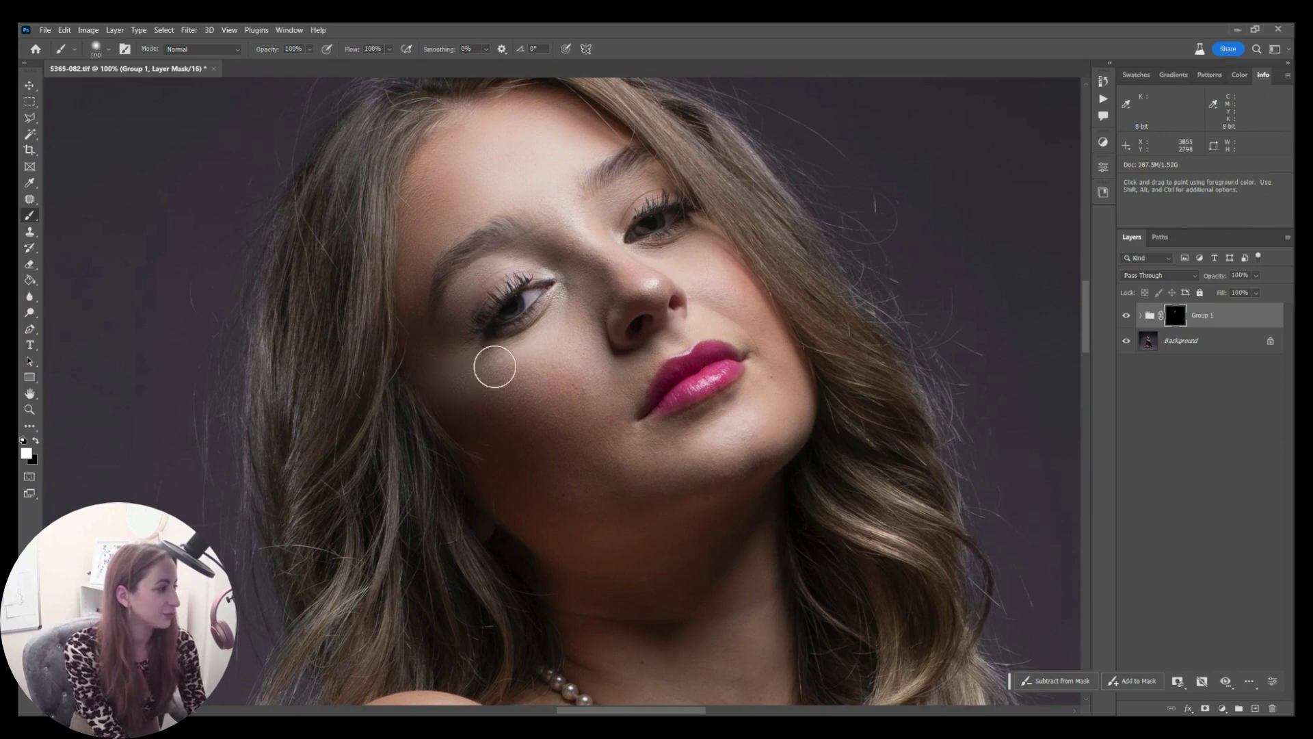
{"action": "key", "text": "bracketleft"}
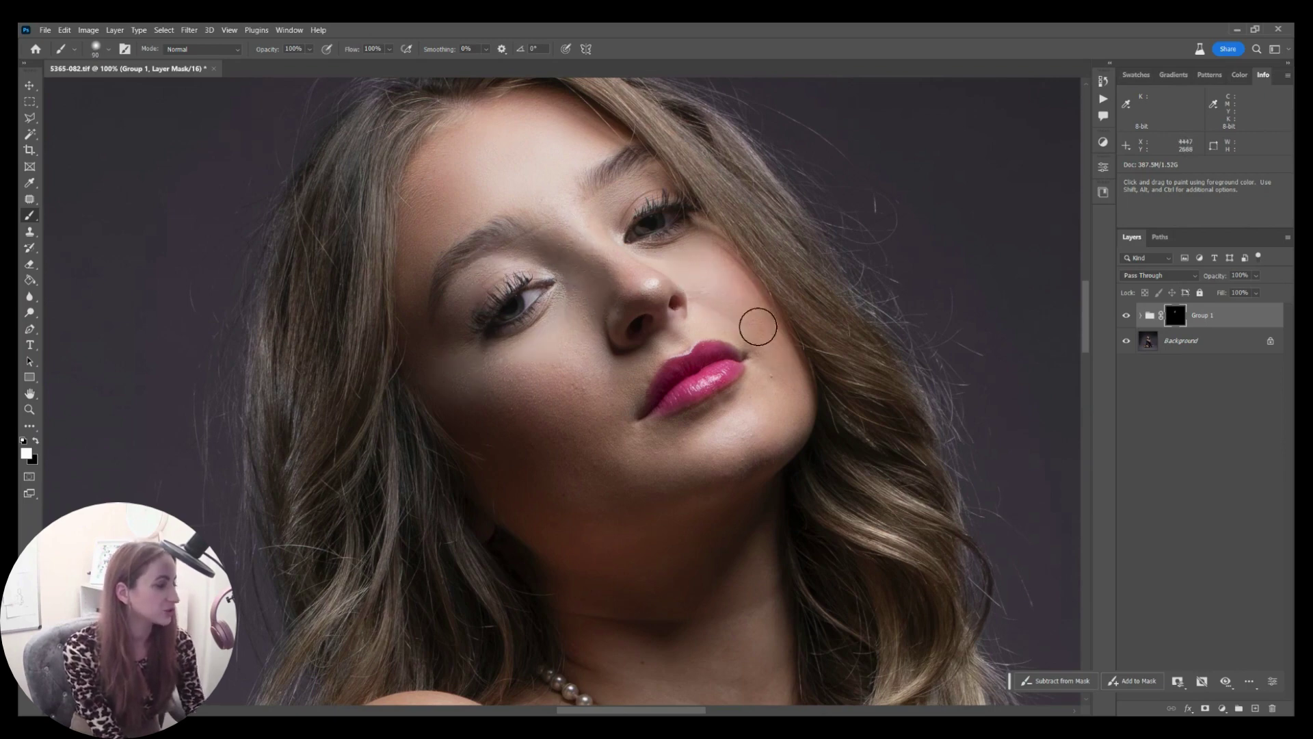
{"action": "key", "text": "bracketright"}
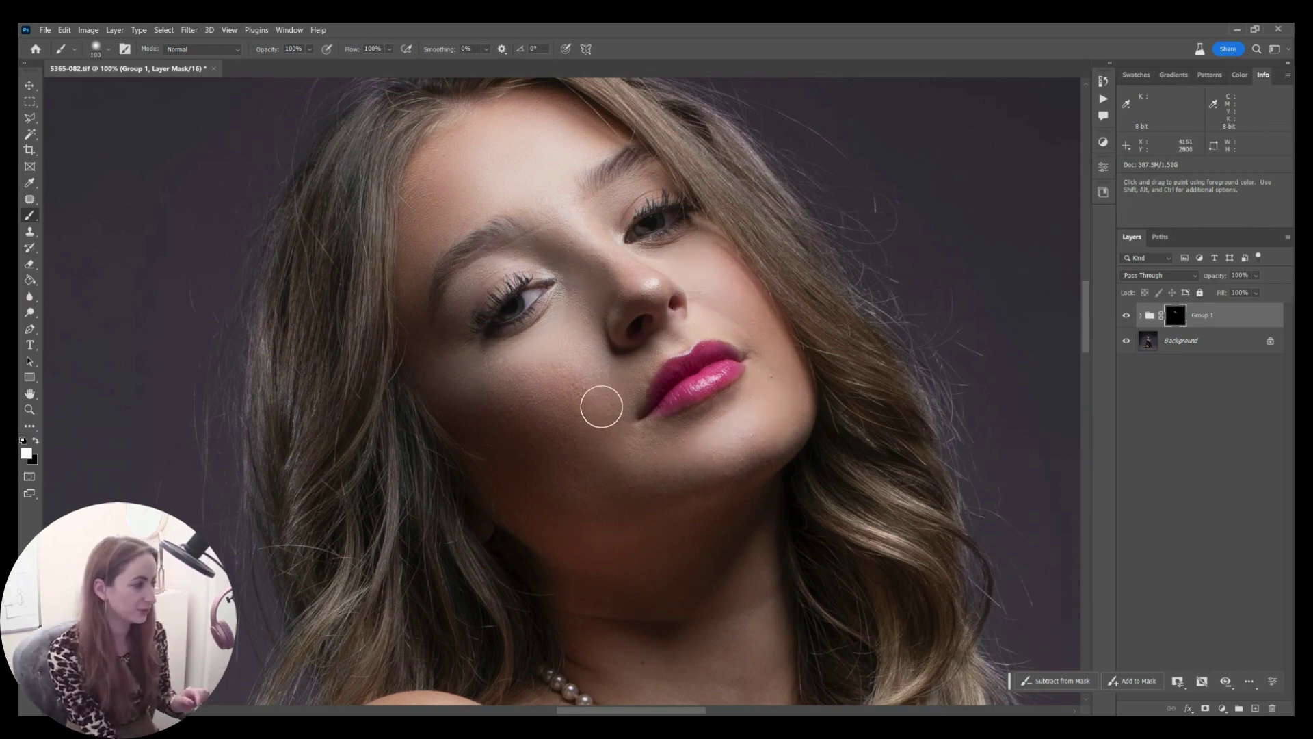
Compare the cheek and lip area up close with the retouching group hidden and shown.
{"action": "key", "text": "ctrl+plus"}
{"action": "key", "text": "ctrl+plus"}
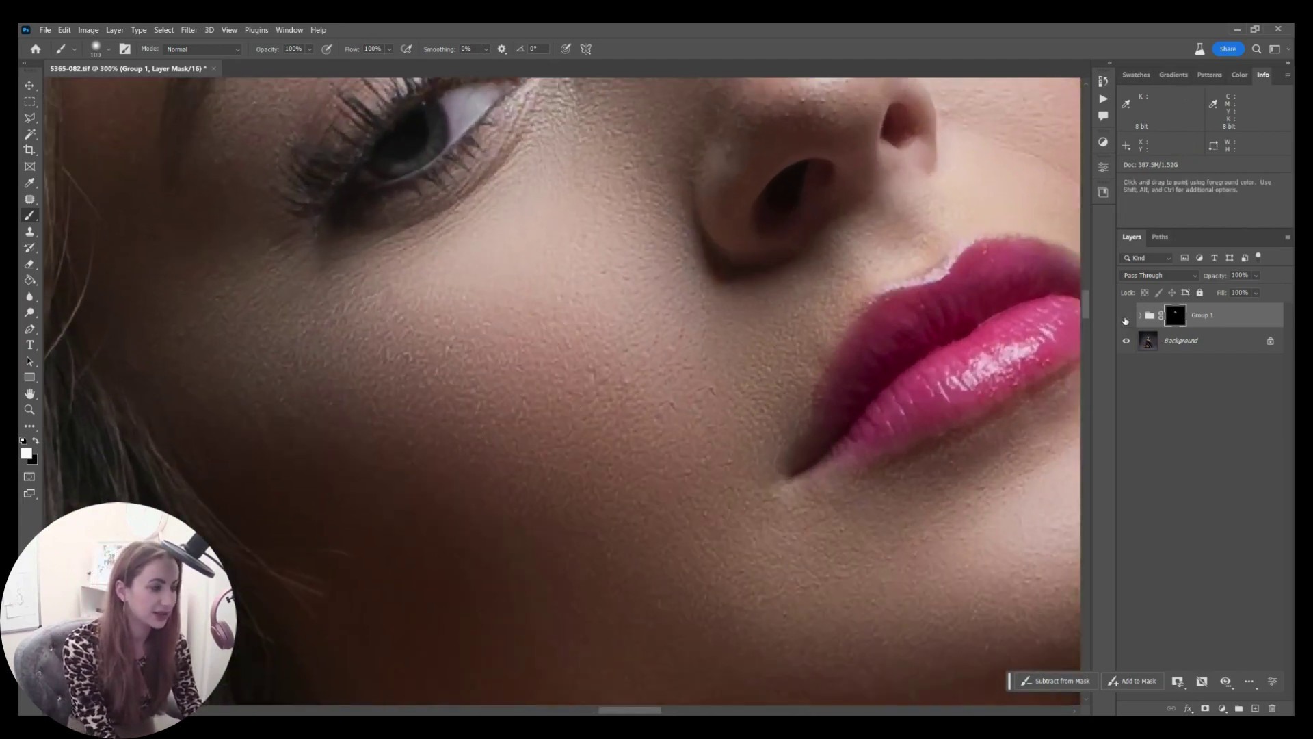
{"action": "left_click", "coordinate": [1126, 316]}
{"action": "left_click", "coordinate": [1127, 316]}
{"action": "left_click", "coordinate": [1127, 317]}
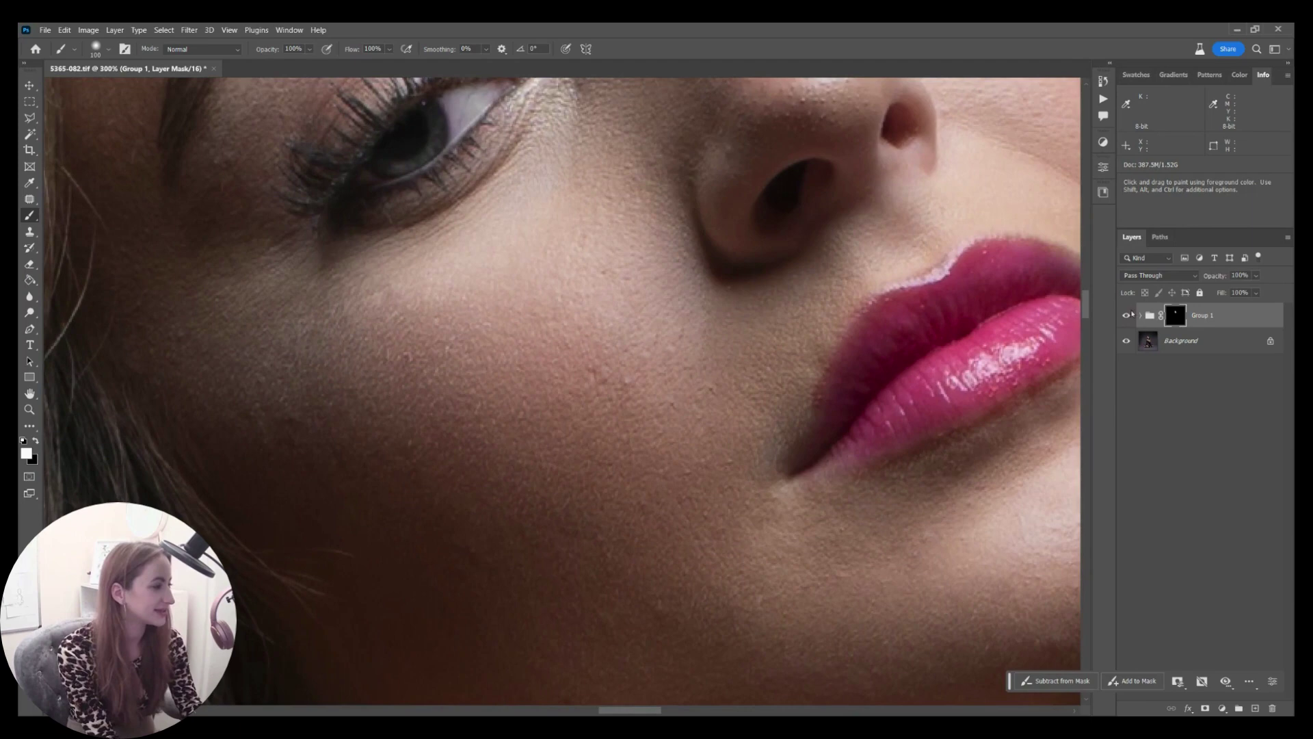
{"action": "left_click", "coordinate": [1127, 317]}
Paint white on the group mask over the neck and chest skin around the necklace with a brush of about 125 pixels.
{"action": "key", "text": "ctrl+minus"}
{"action": "key", "text": "ctrl+minus"}
{"action": "key", "text": "ctrl+minus"}
{"action": "key", "text": "bracketleft"}
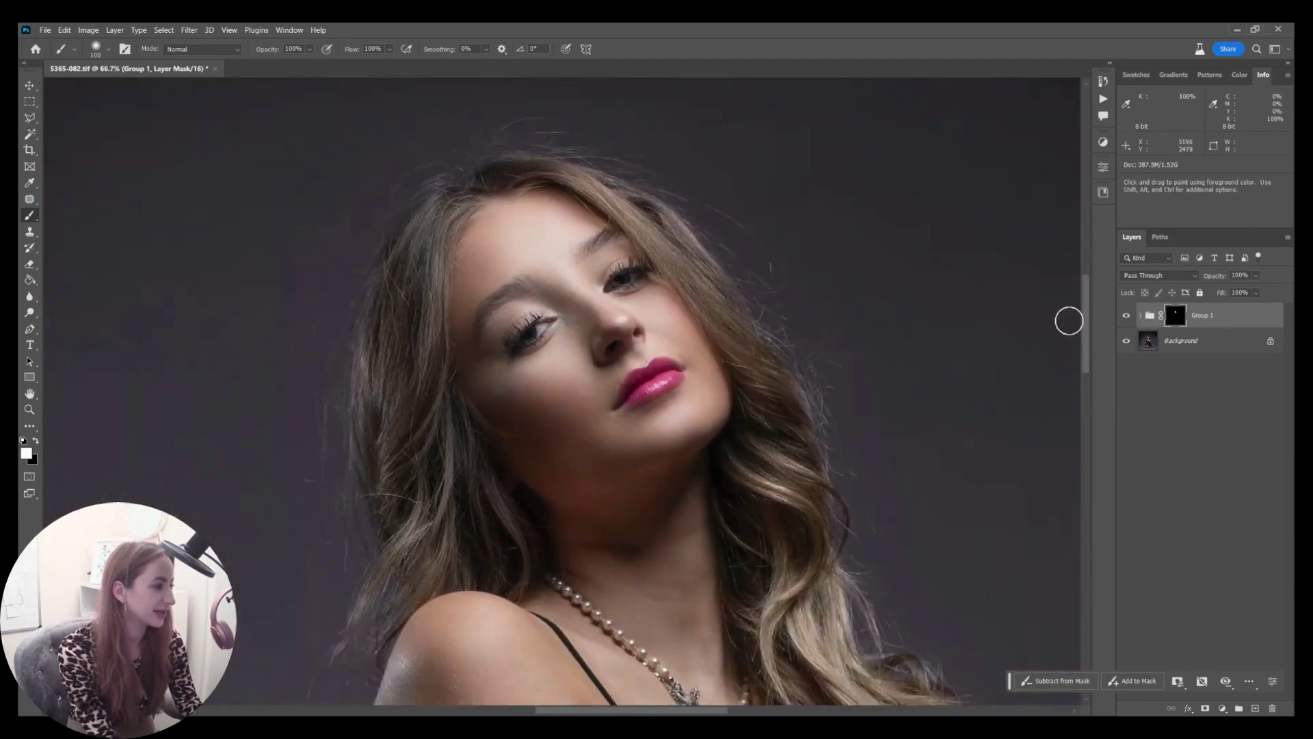
{"action": "key", "text": "bracketright"}
{"action": "key", "text": "bracketright"}
{"action": "scroll", "coordinate": [588, 307], "scroll_direction": "down", "scroll_amount": 5}
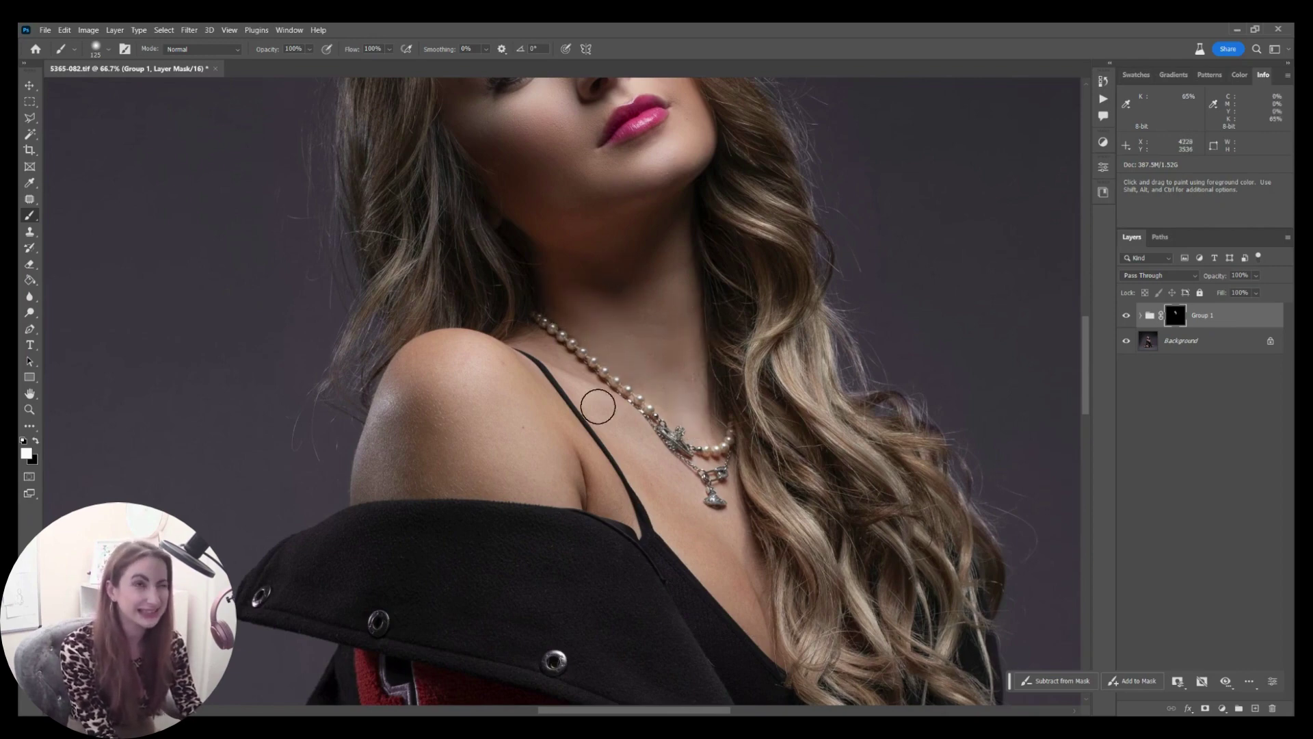
{"action": "key", "text": "bracketleft"}
{"action": "key", "text": "bracketleft"}
{"action": "key", "text": "bracketright"}
{"action": "key", "text": "bracketright"}
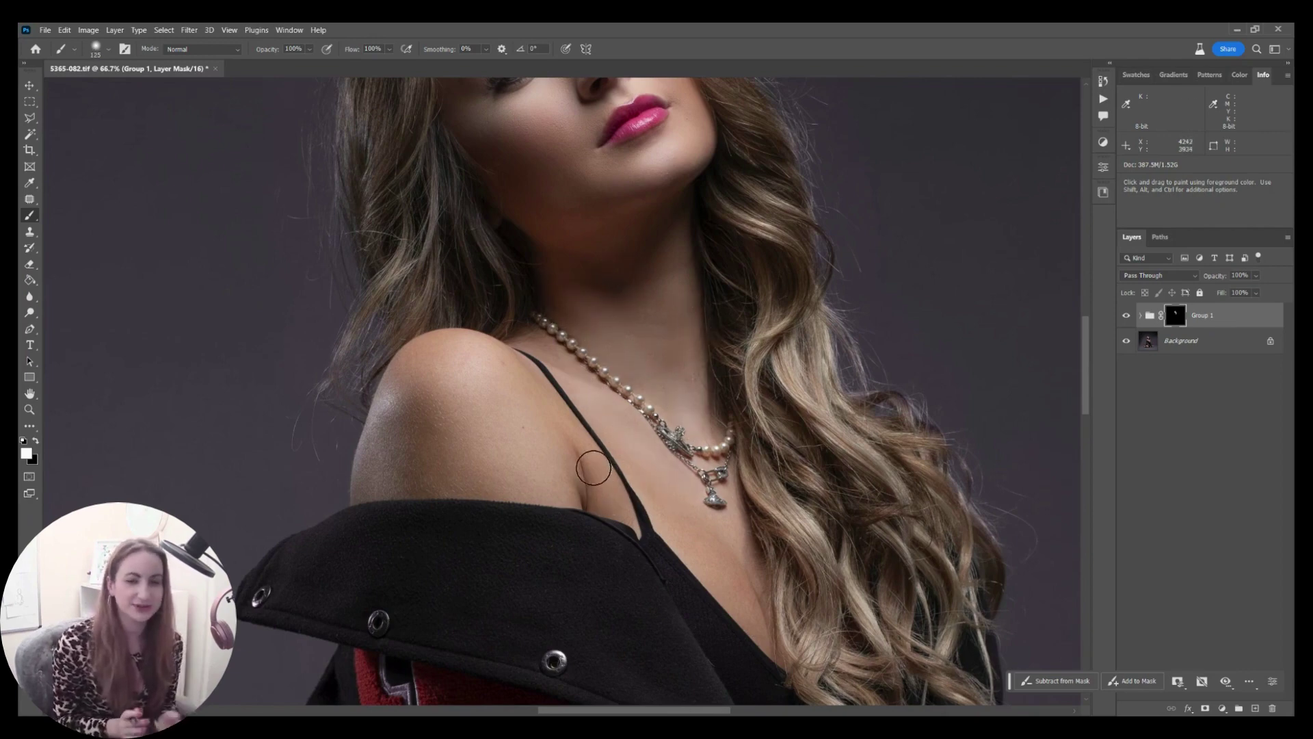
Paint white on the group mask over the bare shoulder with a larger brush of 150 to 200 pixels.
{"action": "key", "text": "bracketright"}
{"action": "key", "text": "bracketright"}
{"action": "key", "text": "bracketright"}
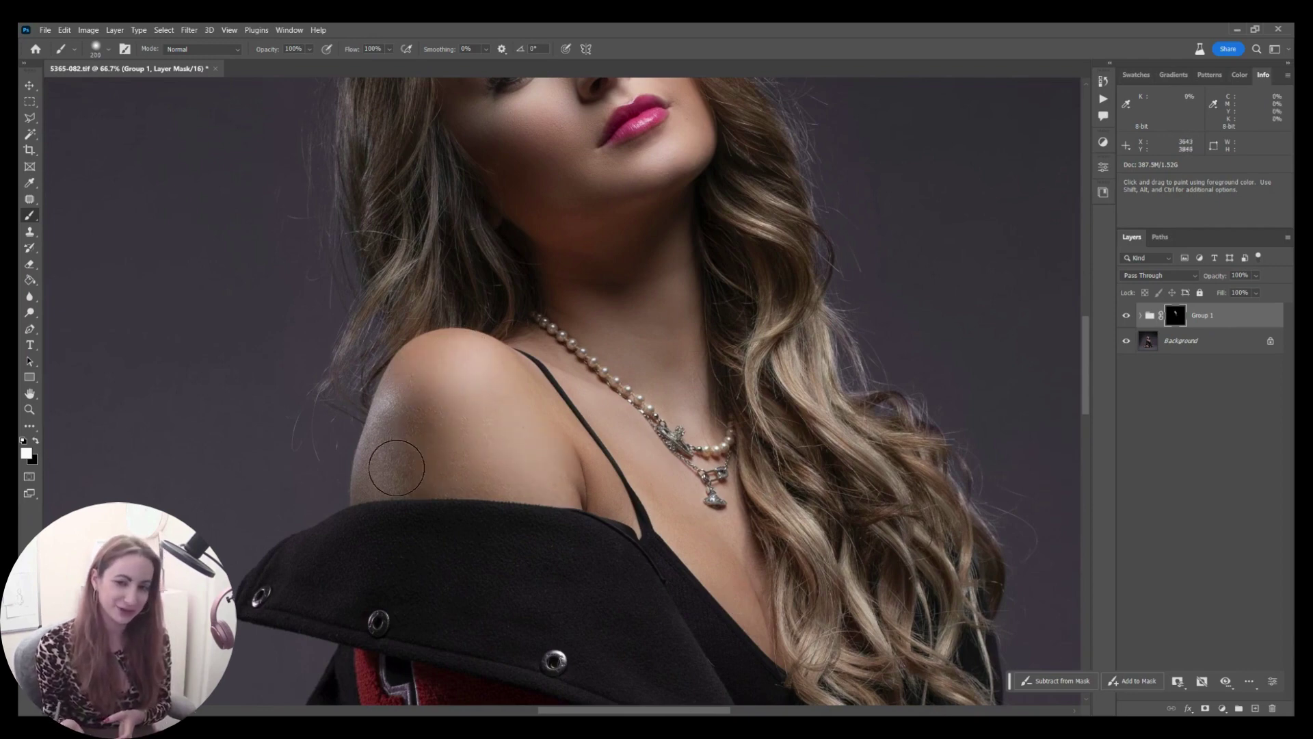
{"action": "key", "text": "bracketleft"}
{"action": "key", "text": "bracketleft"}
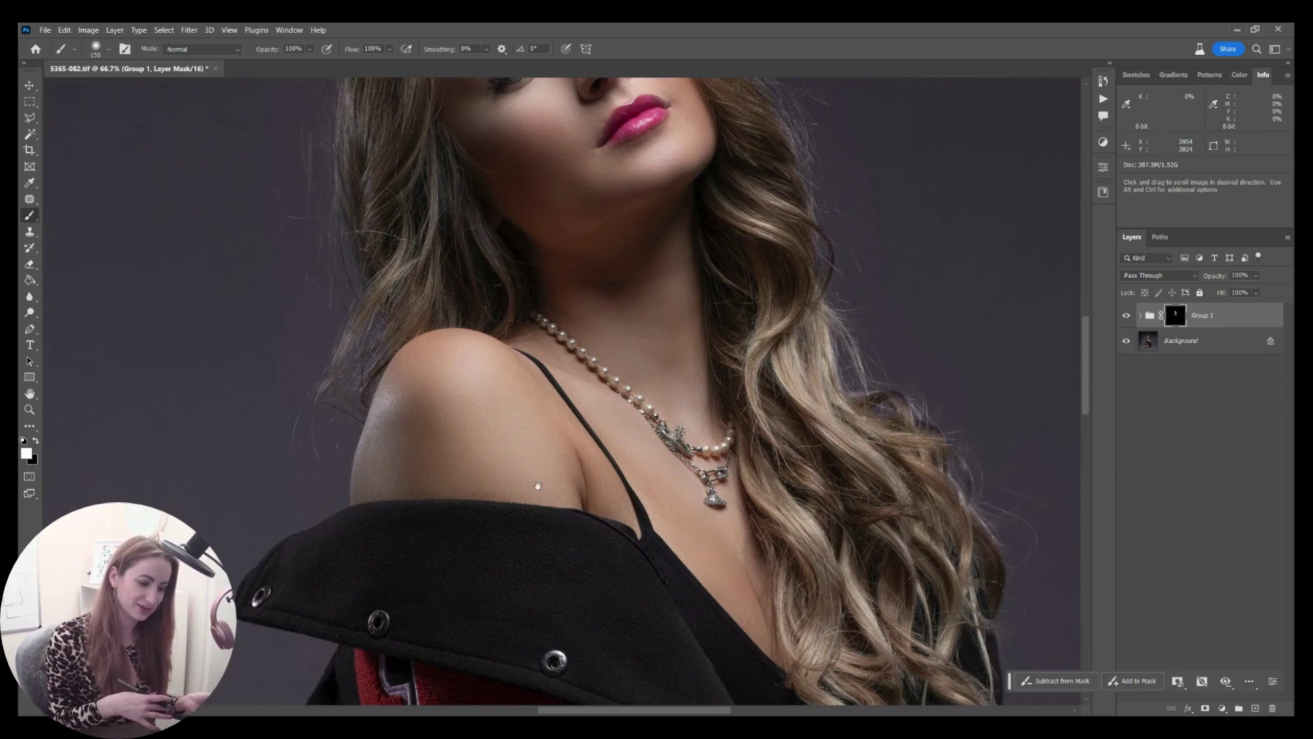
Paint white on the group mask over the folded leg and the foot with a brush of 200 to 250 pixels.
{"action": "scroll", "coordinate": [538, 486], "scroll_direction": "down", "scroll_amount": 15}
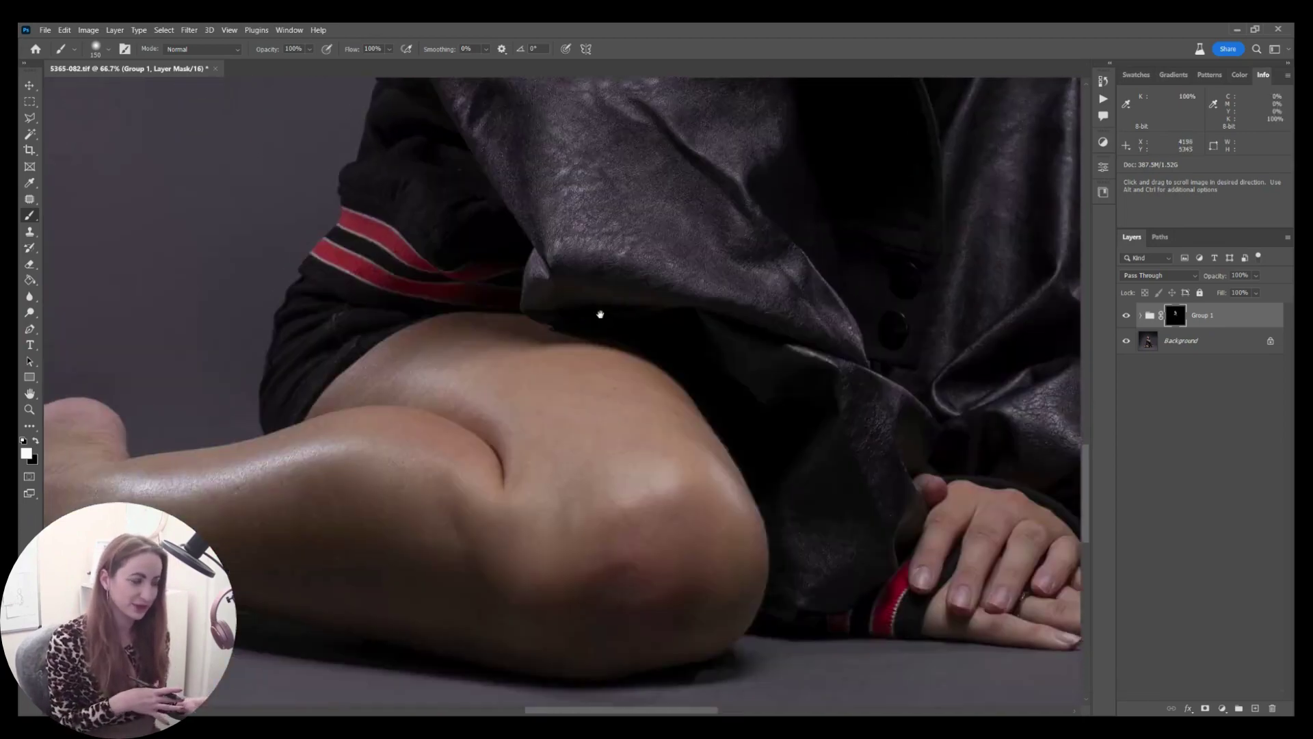
{"action": "left_click_drag", "start_coordinate": [601, 314], "coordinate": [607, 311]}
{"action": "key", "text": "]"}
{"action": "key", "text": "]"}
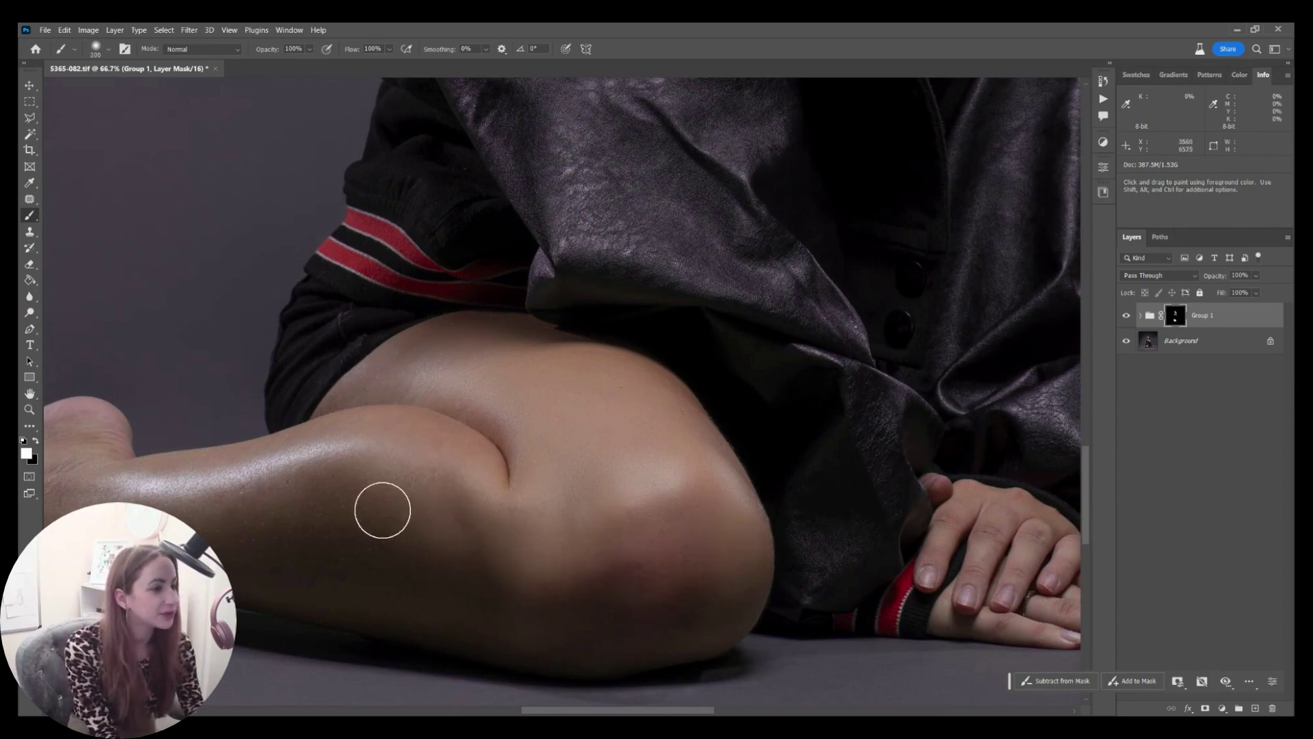
{"action": "key", "text": "]"}
{"action": "mouse_move", "coordinate": [351, 476]}
{"action": "left_mouse_down"}
{"action": "mouse_move", "coordinate": [205, 490]}
{"action": "mouse_move", "coordinate": [210, 506]}
{"action": "mouse_move", "coordinate": [483, 540]}
{"action": "left_mouse_up"}
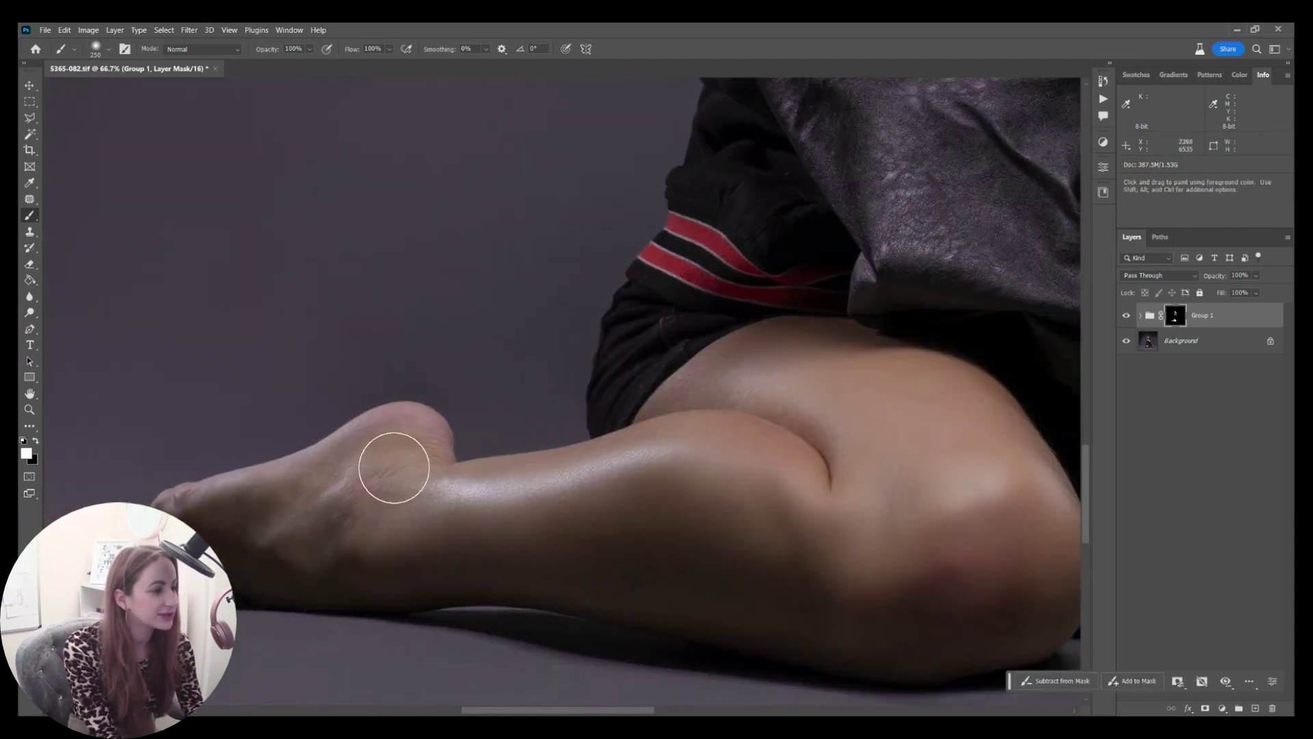
{"action": "left_click_drag", "start_coordinate": [818, 549], "coordinate": [237, 478]}
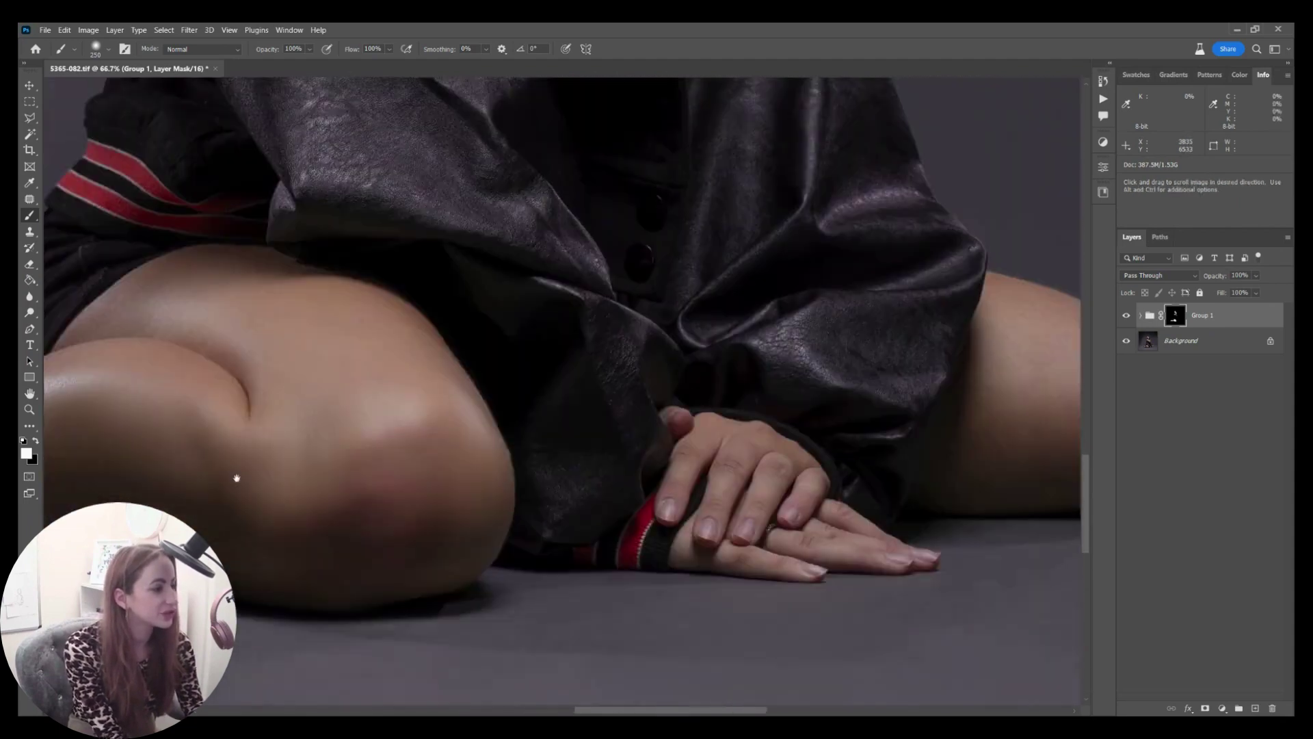
Paint white on the group mask over the other knee with a 300-pixel brush and over the hands with an 80-pixel brush.
{"action": "left_click_drag", "start_coordinate": [944, 438], "coordinate": [571, 461]}
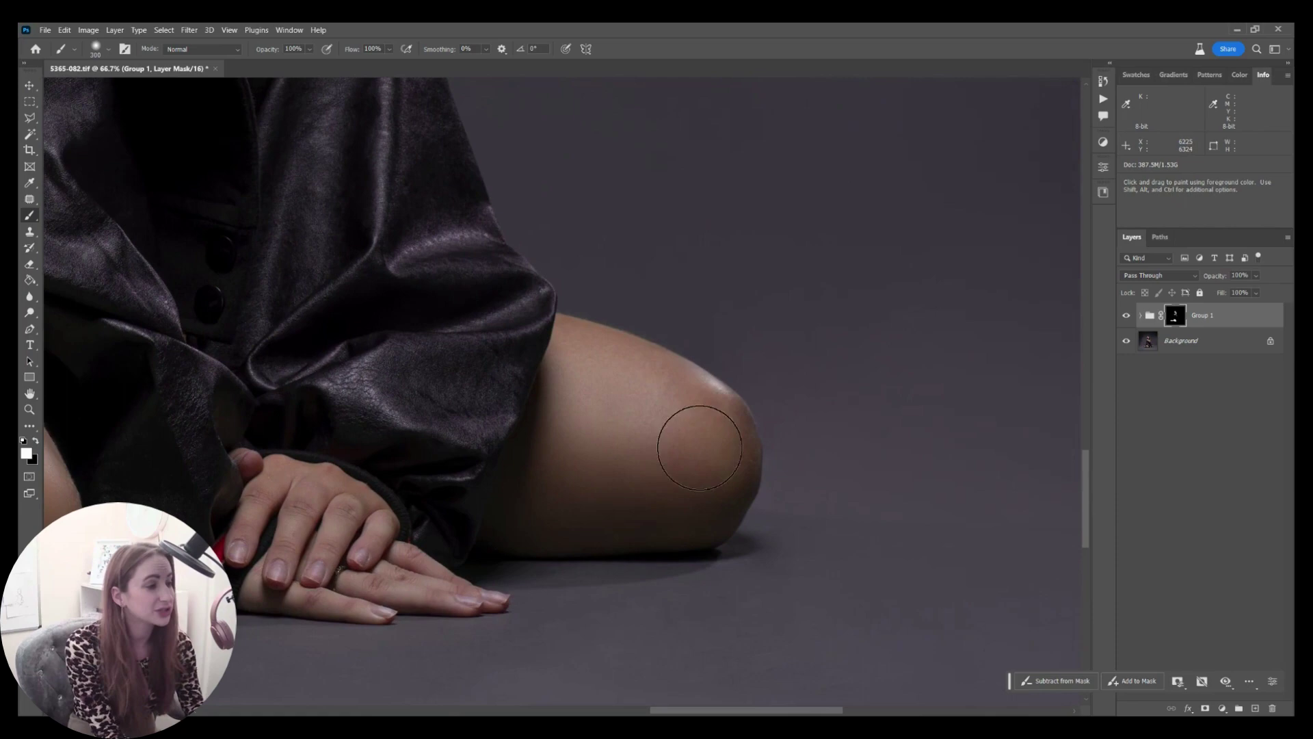
{"action": "mouse_move", "coordinate": [700, 448]}
{"action": "left_mouse_down"}
{"action": "mouse_move", "coordinate": [677, 410]}
{"action": "mouse_move", "coordinate": [586, 365]}
{"action": "left_mouse_up"}
{"action": "left_click_drag", "start_coordinate": [312, 486], "coordinate": [733, 364]}
{"action": "key", "text": "["}
{"action": "key", "text": "["}
{"action": "key", "text": "["}
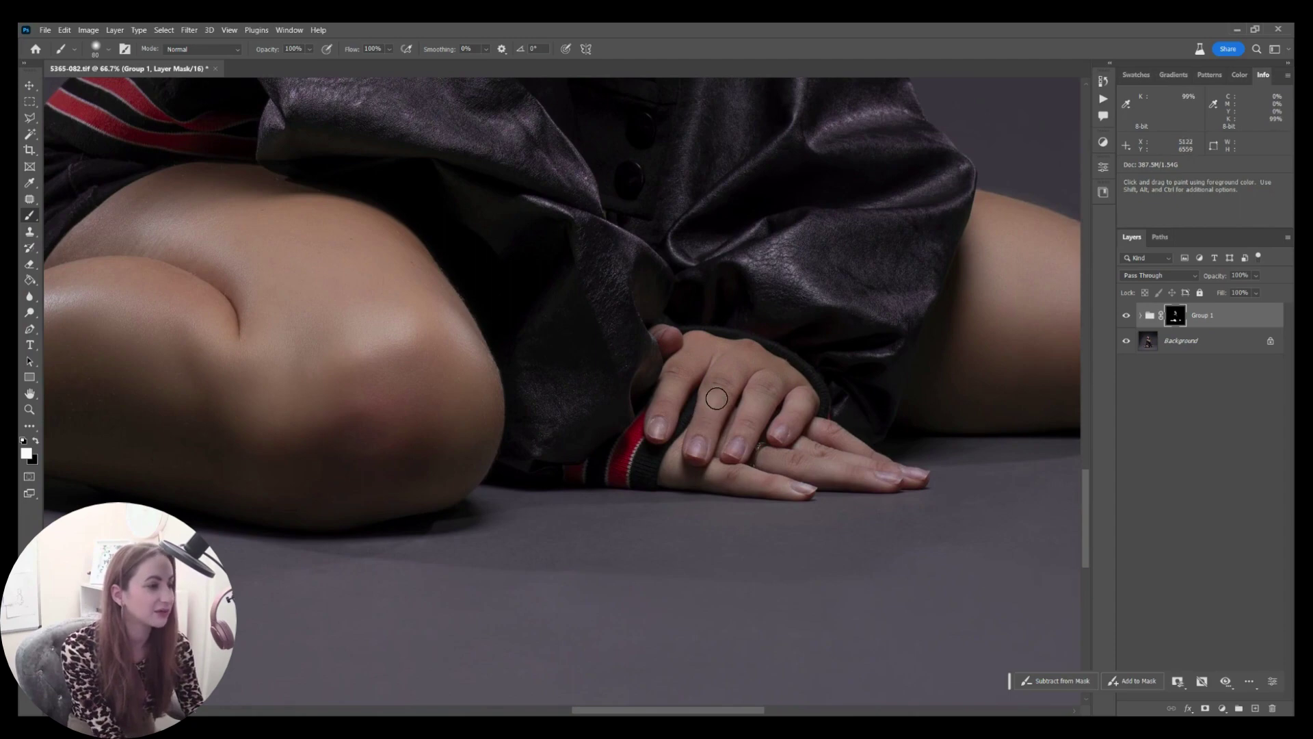
Review the smoothed skin on the whole image and up close on the face, neck and shoulder.
{"action": "scroll", "coordinate": [716, 399], "scroll_direction": "up", "scroll_amount": 15}
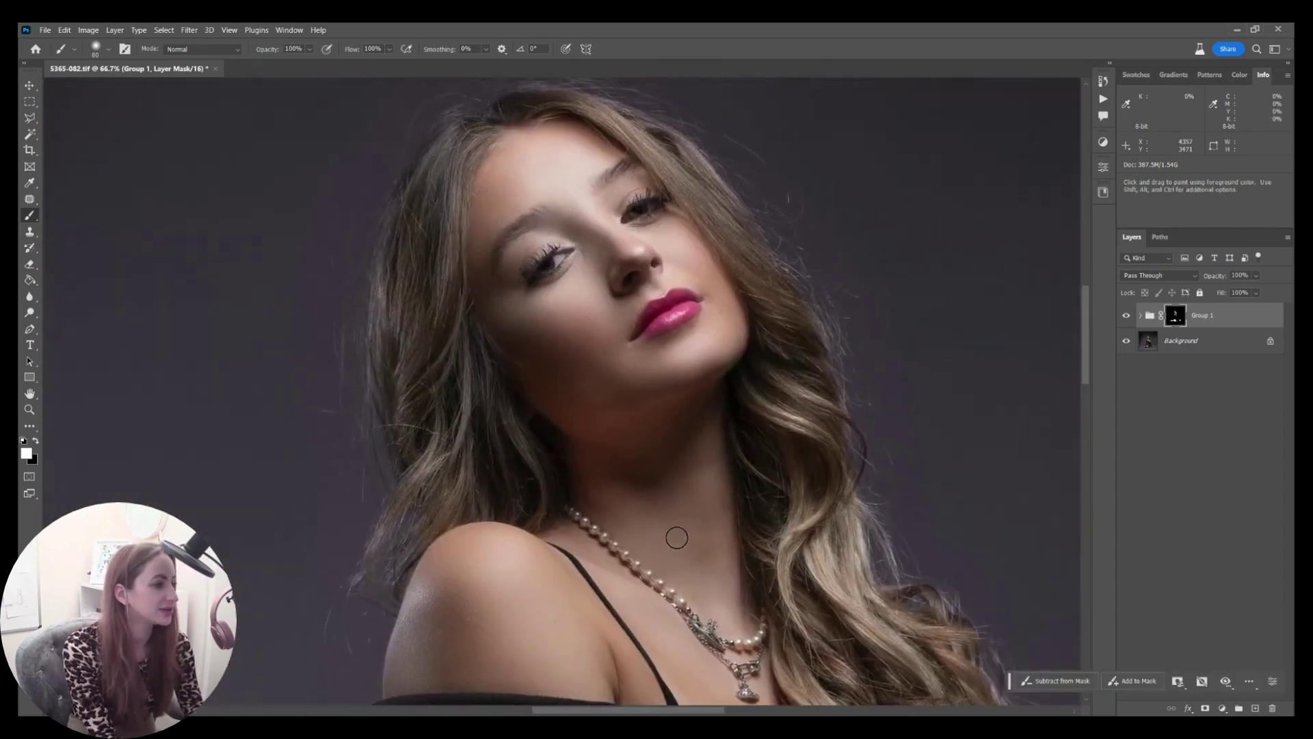
{"action": "key", "text": "ctrl+0"}
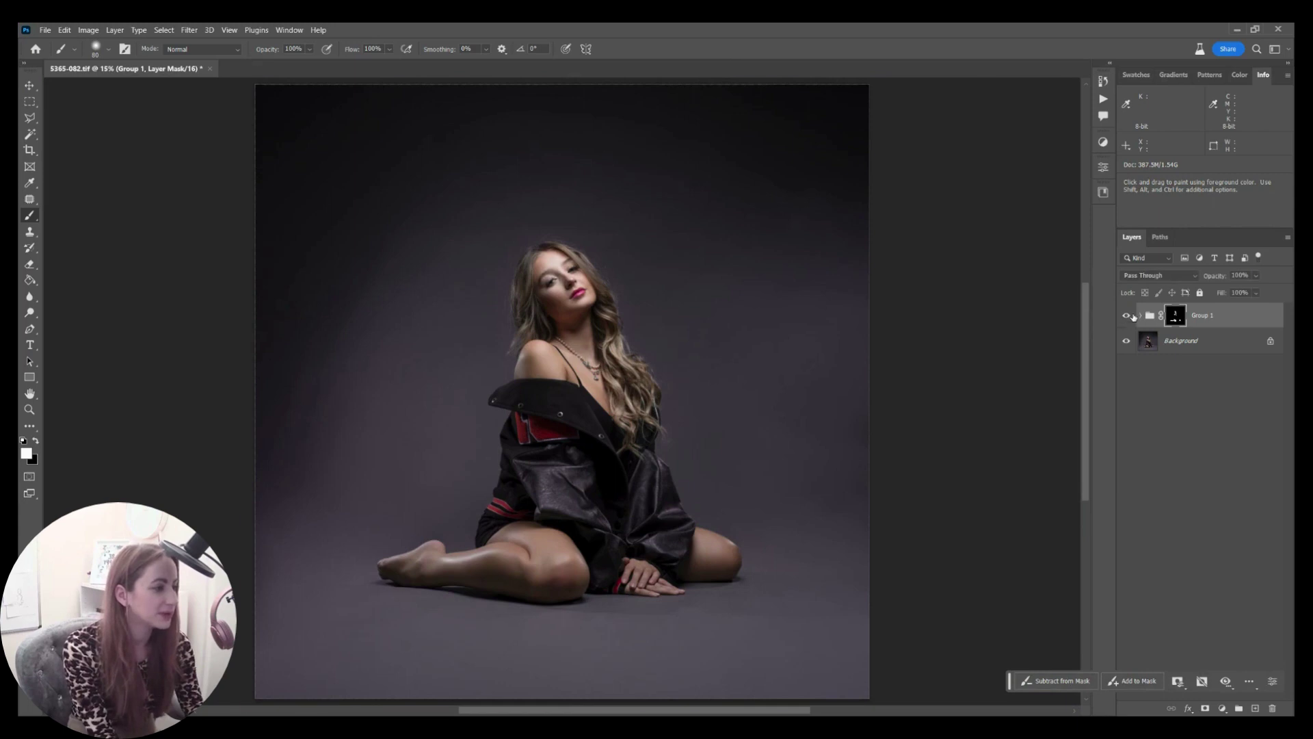
{"action": "key", "text": "ctrl+plus"}
{"action": "key", "text": "ctrl+plus"}
{"action": "key", "text": "ctrl+plus"}
{"action": "key", "text": "ctrl+plus"}
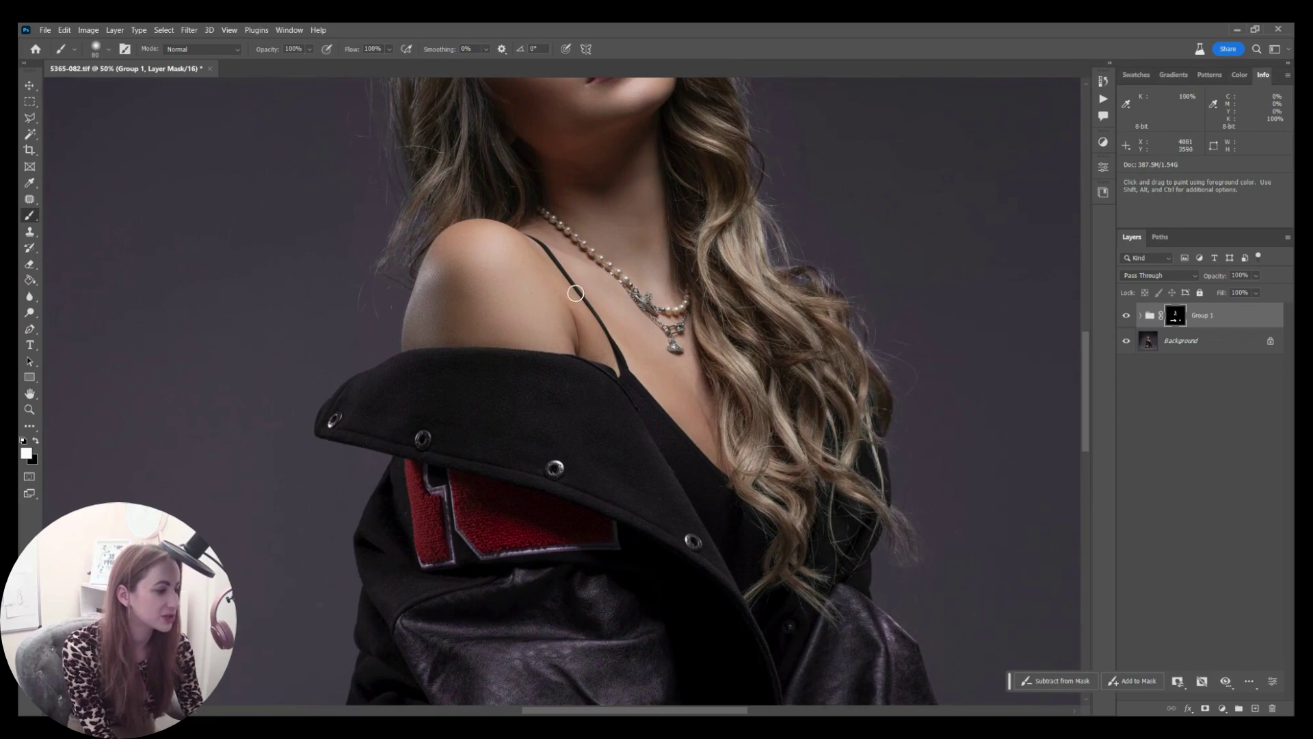
{"action": "left_click_drag", "start_coordinate": [609, 175], "coordinate": [668, 440]}
{"action": "scroll", "coordinate": [657, 424], "scroll_direction": "down", "scroll_amount": 2}
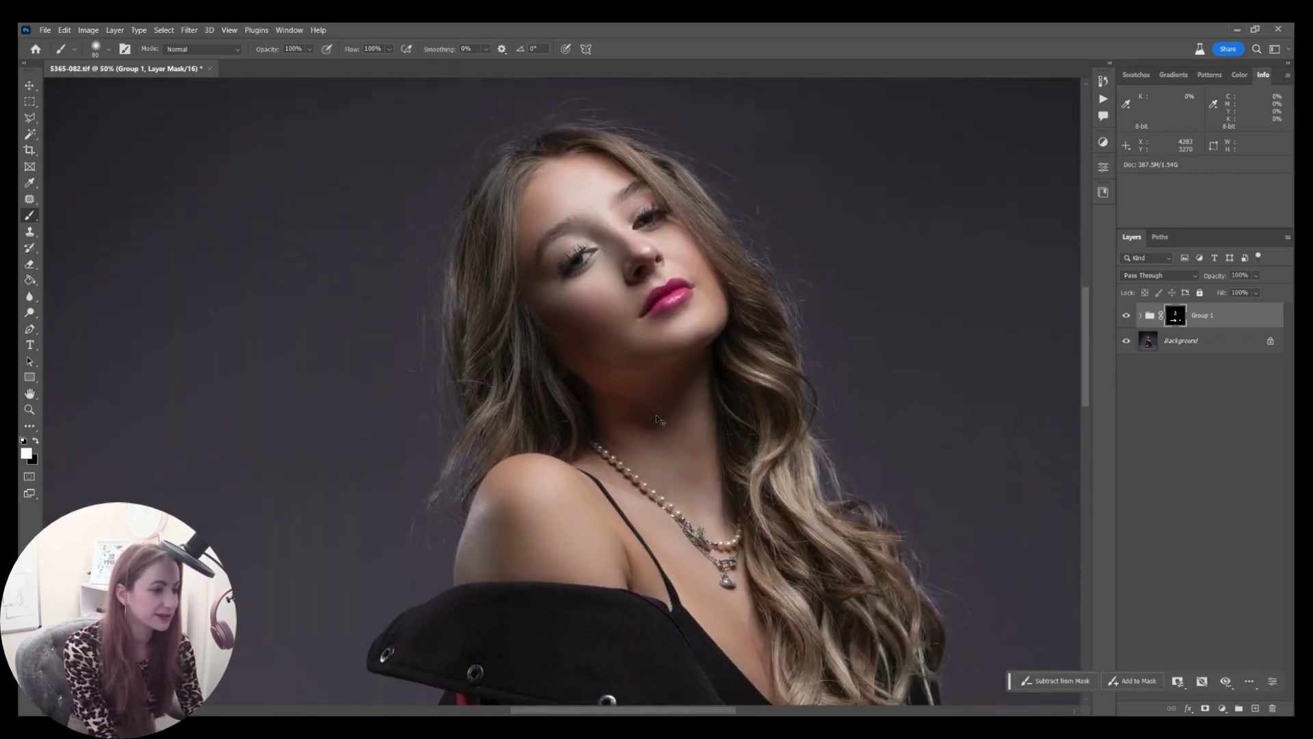
Merge the retouching group into one layer and merge that layer down into the Background.
{"action": "key", "text": "ctrl+e"}
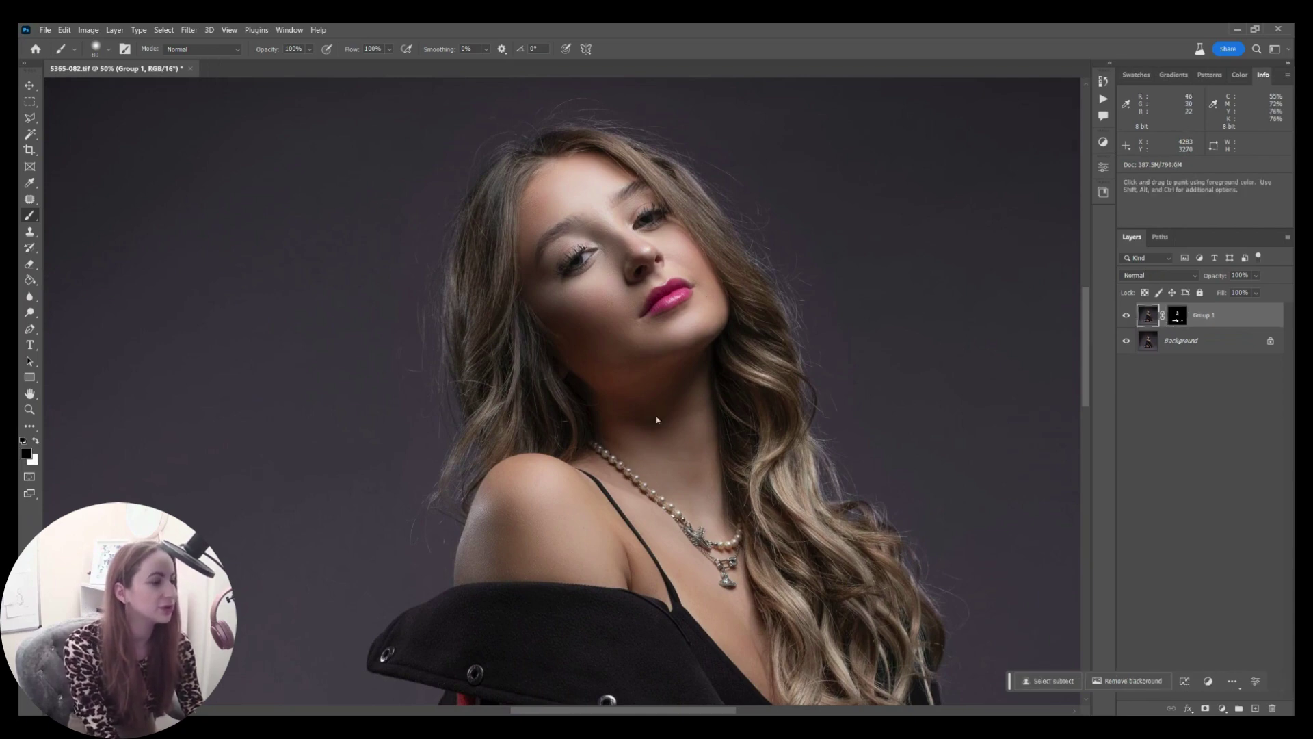
{"action": "key", "text": "ctrl+e"}
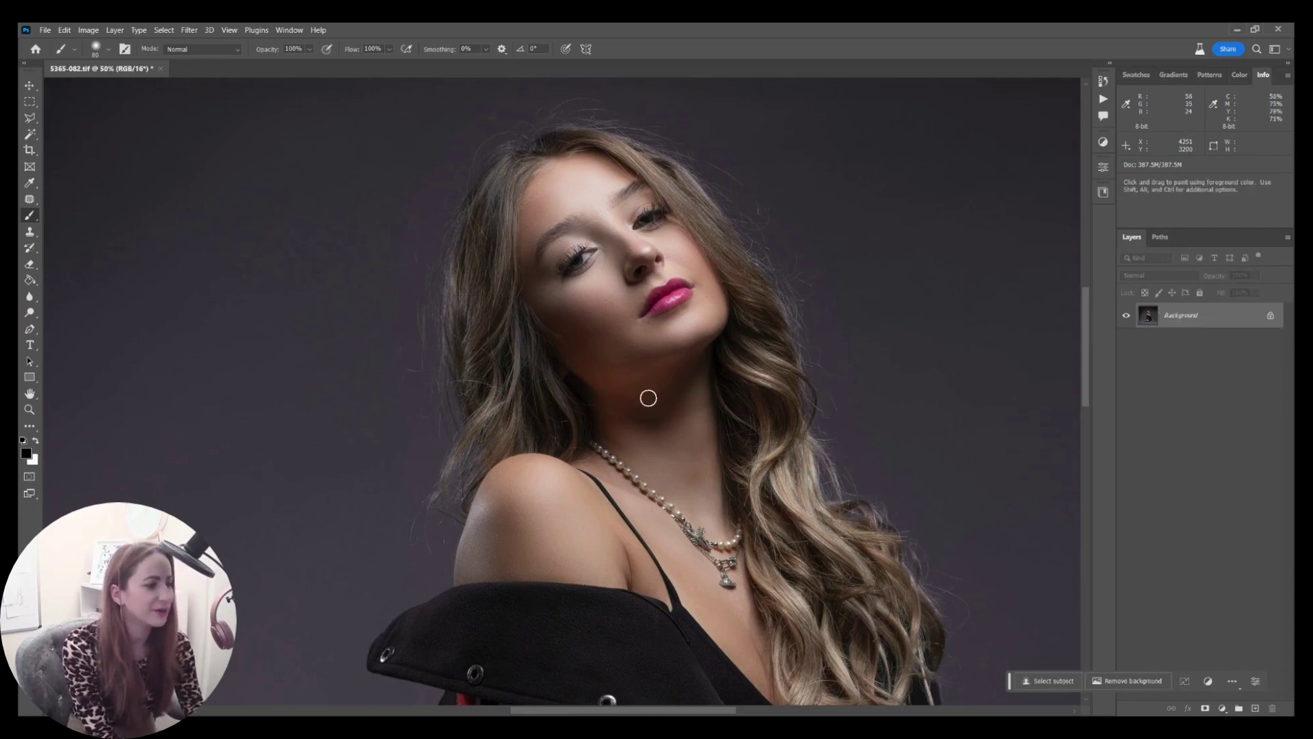
Clone clean backdrop over the stray hairs along the hair edge beside the cheek with a 200-pixel Clone Stamp at 39% hardness.
{"action": "left_click_drag", "start_coordinate": [478, 289], "coordinate": [351, 336]}
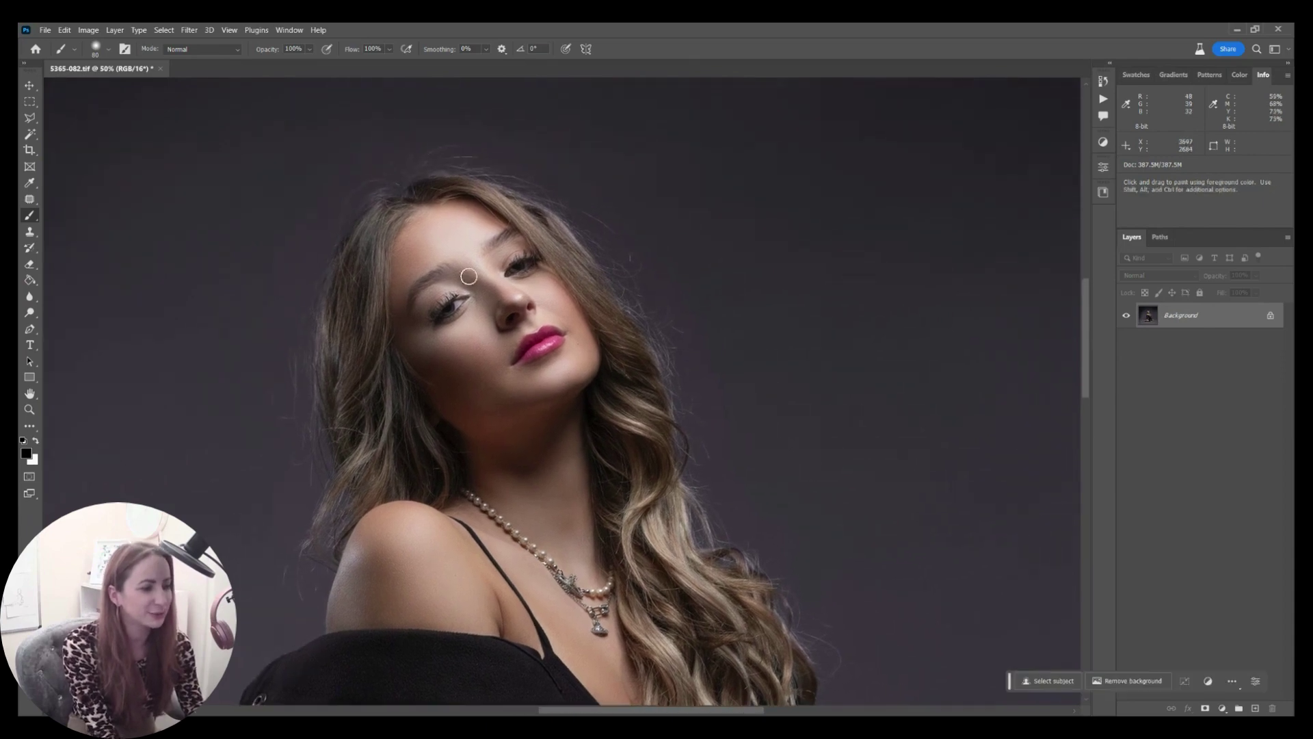
{"action": "key", "text": "ctrl+plus"}
{"action": "left_click_drag", "start_coordinate": [665, 376], "coordinate": [639, 450]}
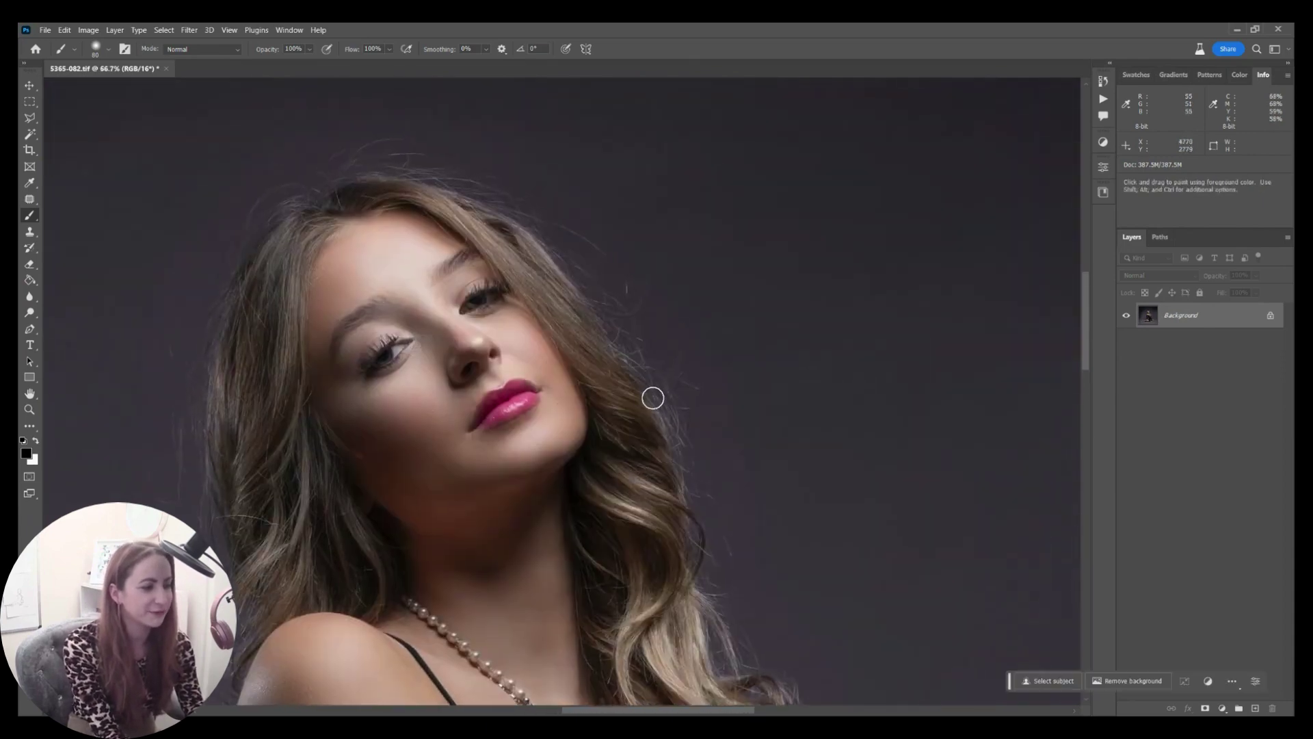
{"action": "key", "text": "s"}
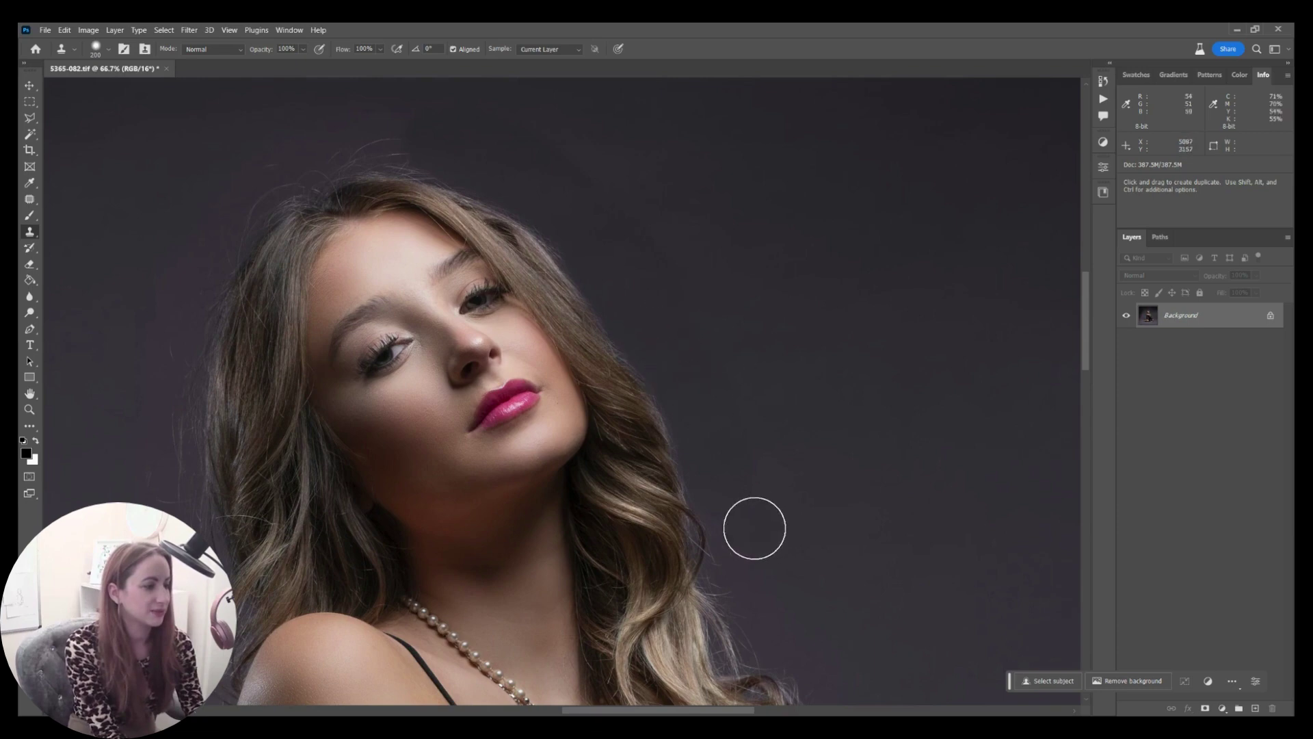
{"action": "key", "text": "j"}
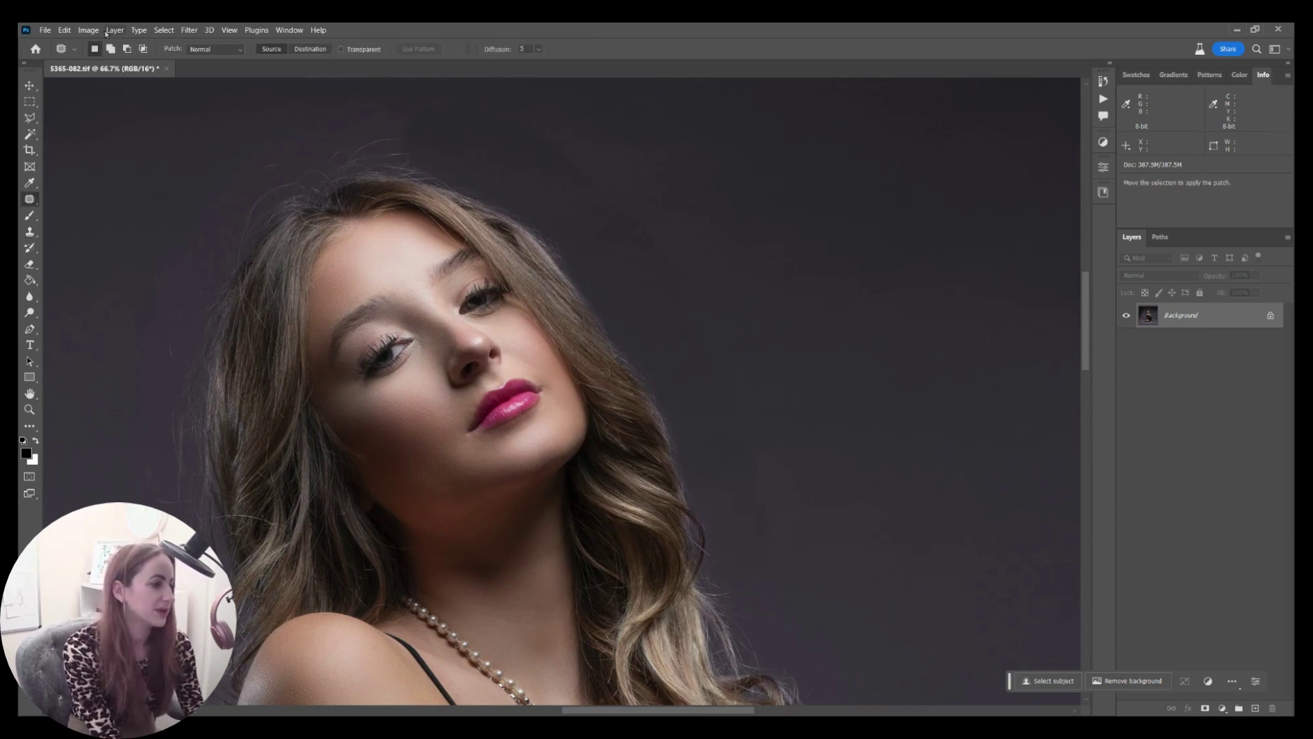
{"action": "key", "text": "s"}
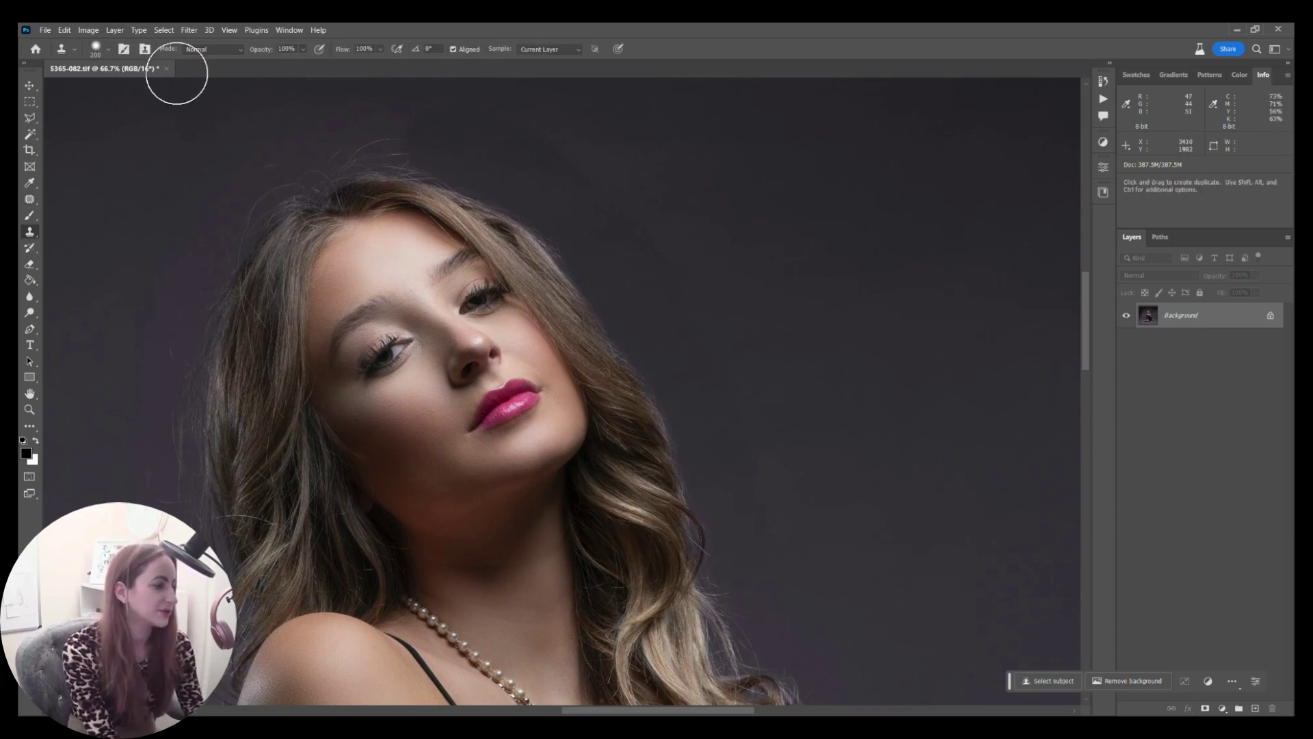
{"action": "left_click", "coordinate": [109, 51]}
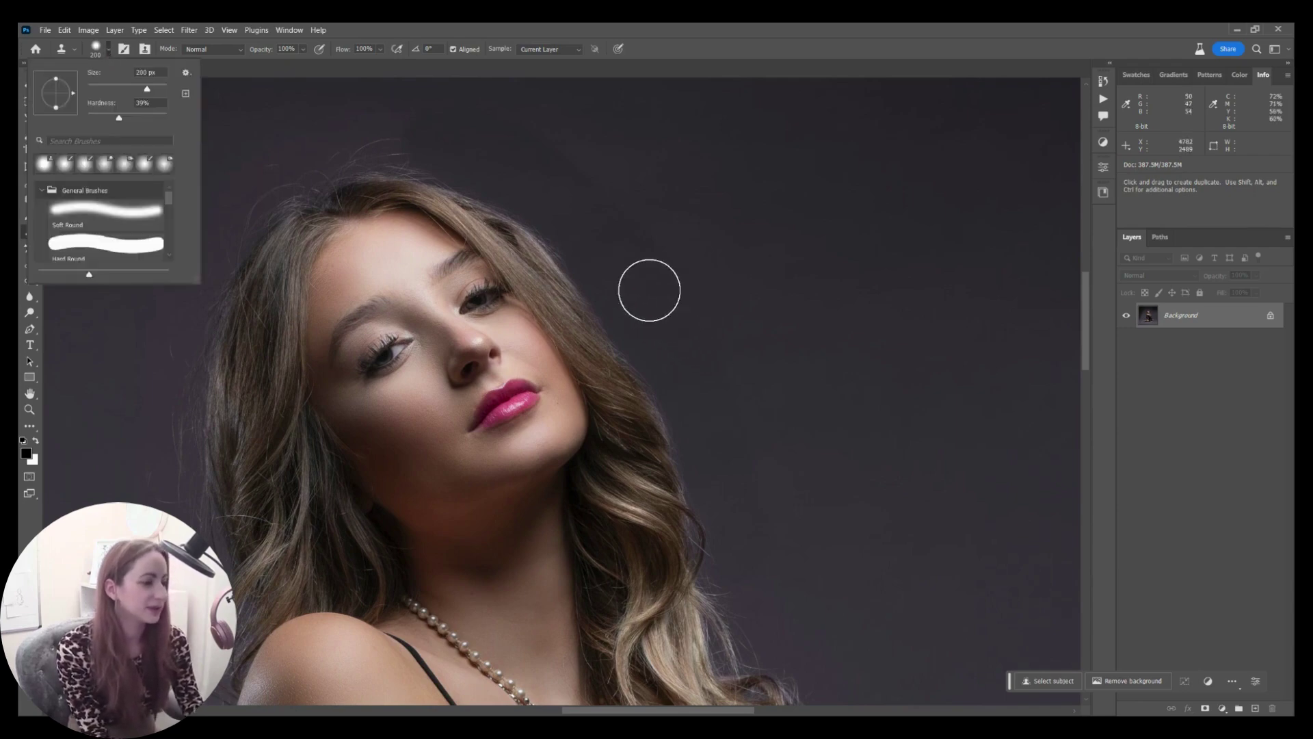
{"action": "mouse_move", "coordinate": [562, 212]}
{"action": "left_mouse_down"}
{"action": "mouse_move", "coordinate": [581, 232]}
{"action": "mouse_move", "coordinate": [538, 187]}
{"action": "mouse_move", "coordinate": [577, 229]}
{"action": "mouse_move", "coordinate": [599, 230]}
{"action": "left_mouse_up"}
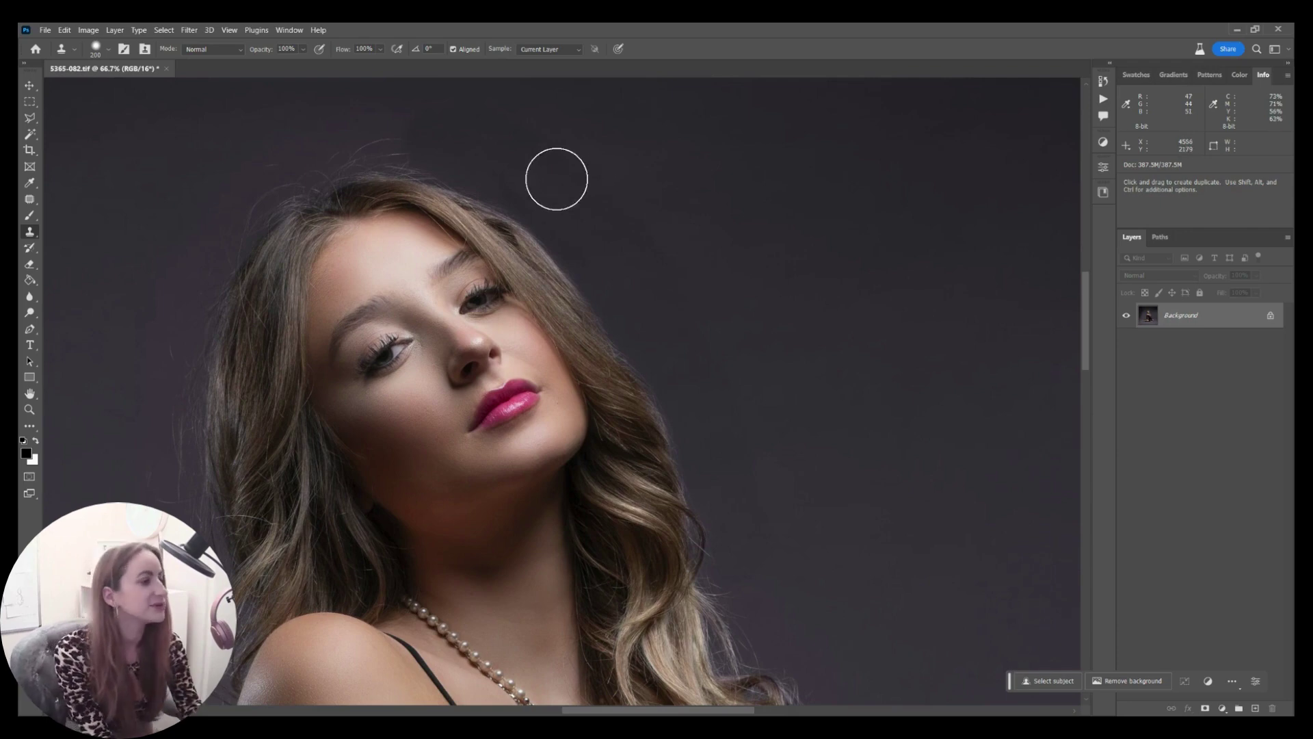
Try to clone out the flyaway hairs on top of the head with a 20-pixel Clone Stamp brush and undo the strokes.
{"action": "key", "text": "space"}
{"action": "left_click_drag", "start_coordinate": [428, 209], "coordinate": [625, 399]}
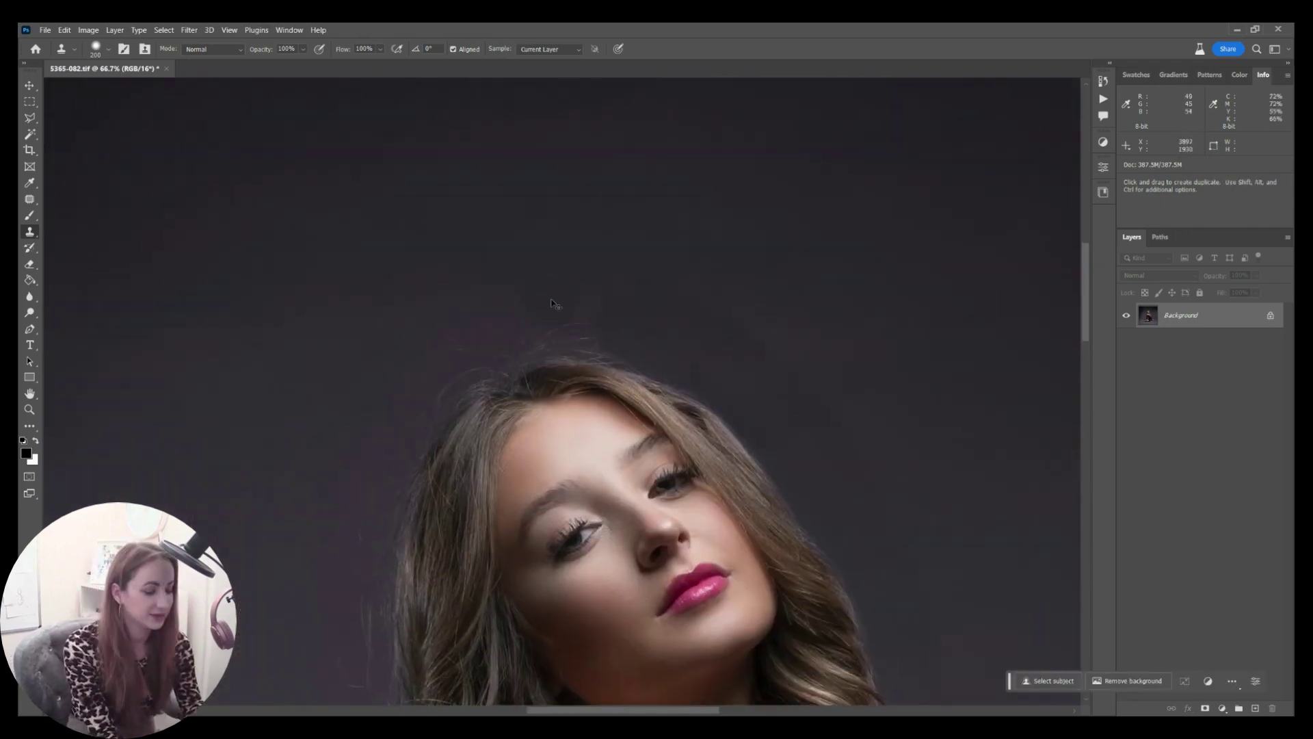
{"action": "scroll", "coordinate": [557, 301], "scroll_direction": "up", "scroll_amount": 4}
{"action": "key", "text": "bracketleft"}
{"action": "key", "text": "bracketleft"}
{"action": "key", "text": "bracketleft"}
{"action": "key", "text": "bracketleft"}
{"action": "key", "text": "bracketleft"}
{"action": "key", "text": "bracketleft"}
{"action": "key", "text": "bracketleft"}
{"action": "key", "text": "bracketleft"}
{"action": "key", "text": "bracketleft"}
{"action": "key", "text": "bracketleft"}
{"action": "key", "text": "bracketleft"}
{"action": "key", "text": "bracketleft"}
{"action": "key", "text": "bracketleft"}
{"action": "key", "text": "bracketleft"}
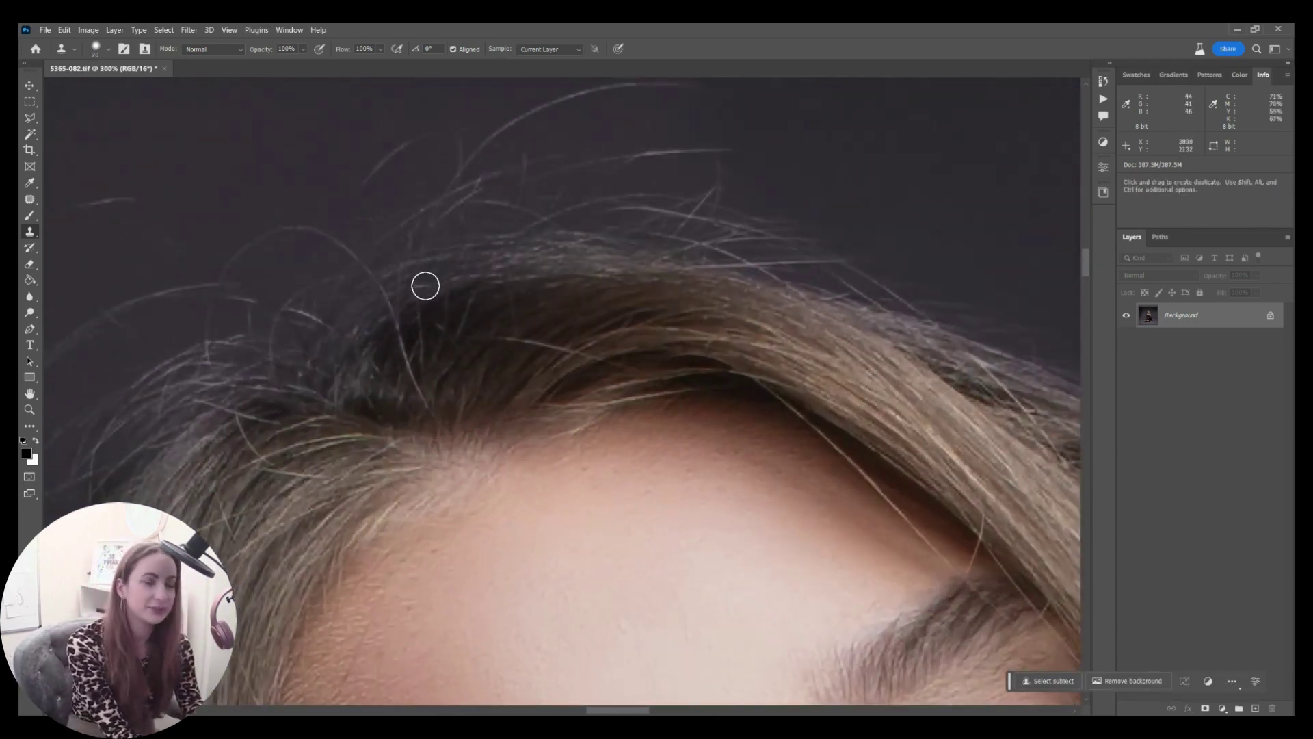
{"action": "left_click_drag", "start_coordinate": [424, 280], "coordinate": [567, 268]}
{"action": "left_click_drag", "start_coordinate": [393, 305], "coordinate": [592, 271]}
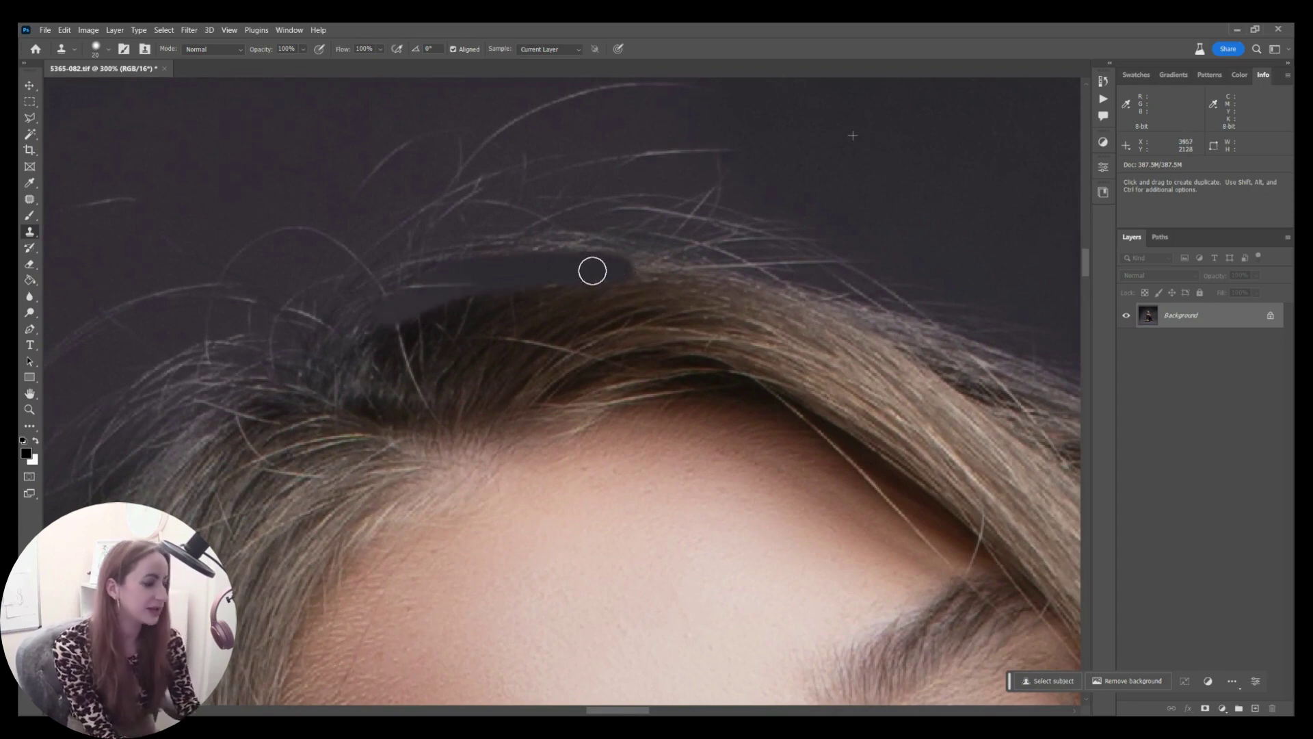
{"action": "key", "text": "ctrl+z"}
{"action": "key", "text": "ctrl+z"}
{"action": "left_click_drag", "start_coordinate": [485, 254], "coordinate": [530, 441]}
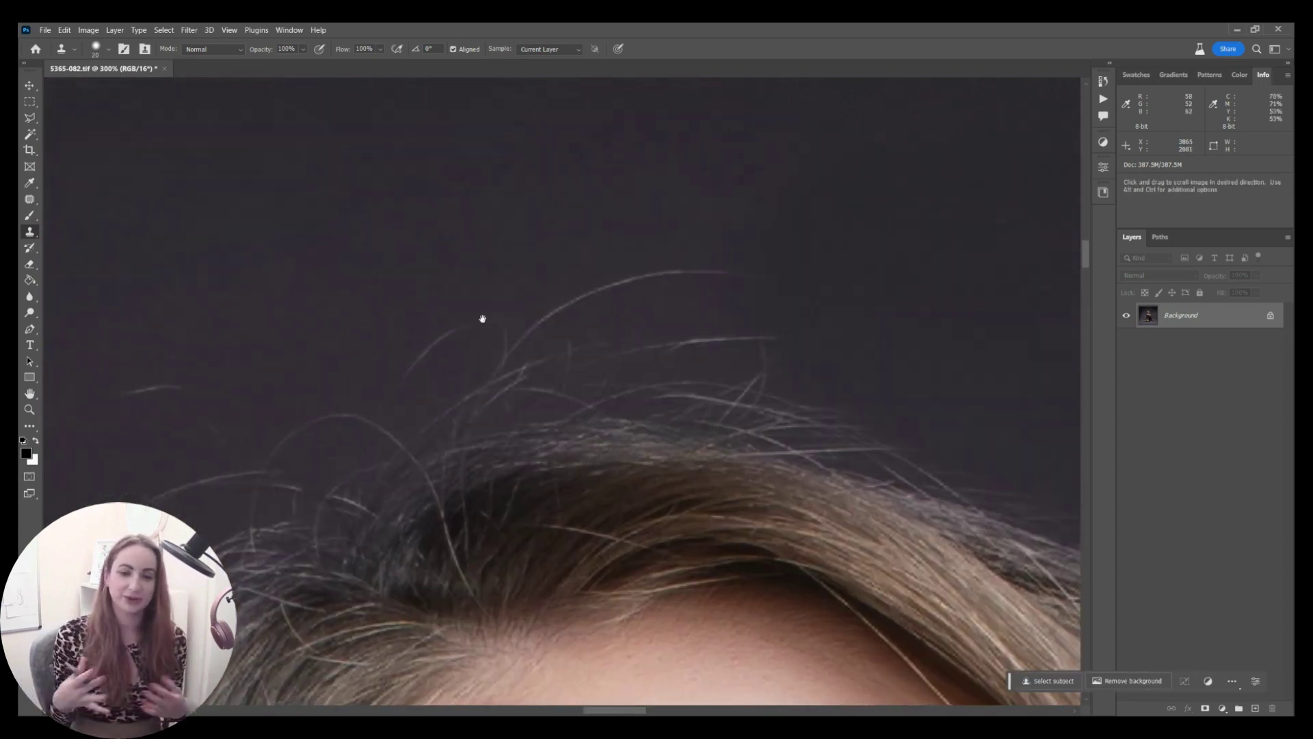
Try to clone out the flyaway hairs at 0% hardness with a brush of 150 to 175 pixels and undo the strokes.
{"action": "left_click", "coordinate": [108, 52]}
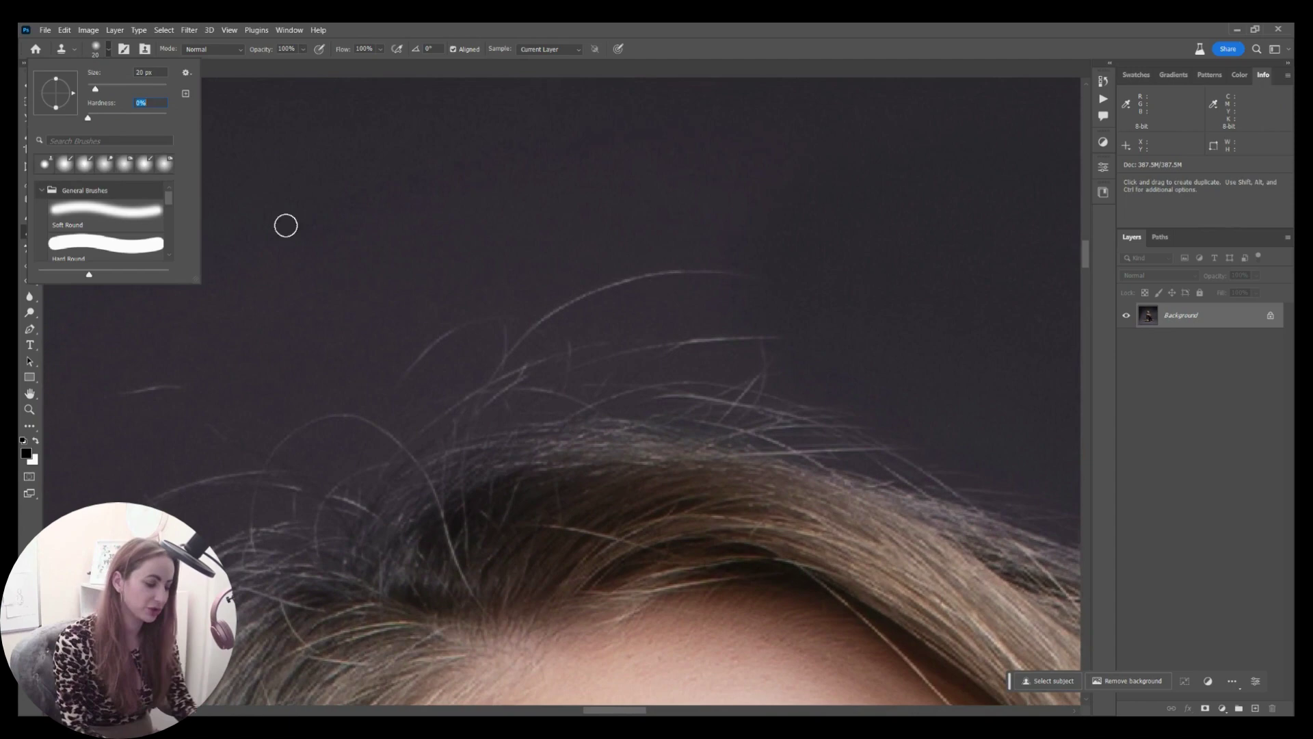
{"action": "key", "text": "Return"}
{"action": "key", "text": "bracketright"}
{"action": "key", "text": "bracketright"}
{"action": "key", "text": "bracketright"}
{"action": "key", "text": "bracketright"}
{"action": "key", "text": "bracketright"}
{"action": "key", "text": "bracketright"}
{"action": "key", "text": "bracketright"}
{"action": "key", "text": "bracketright"}
{"action": "key", "text": "bracketright"}
{"action": "key", "text": "bracketright"}
{"action": "key", "text": "bracketright"}
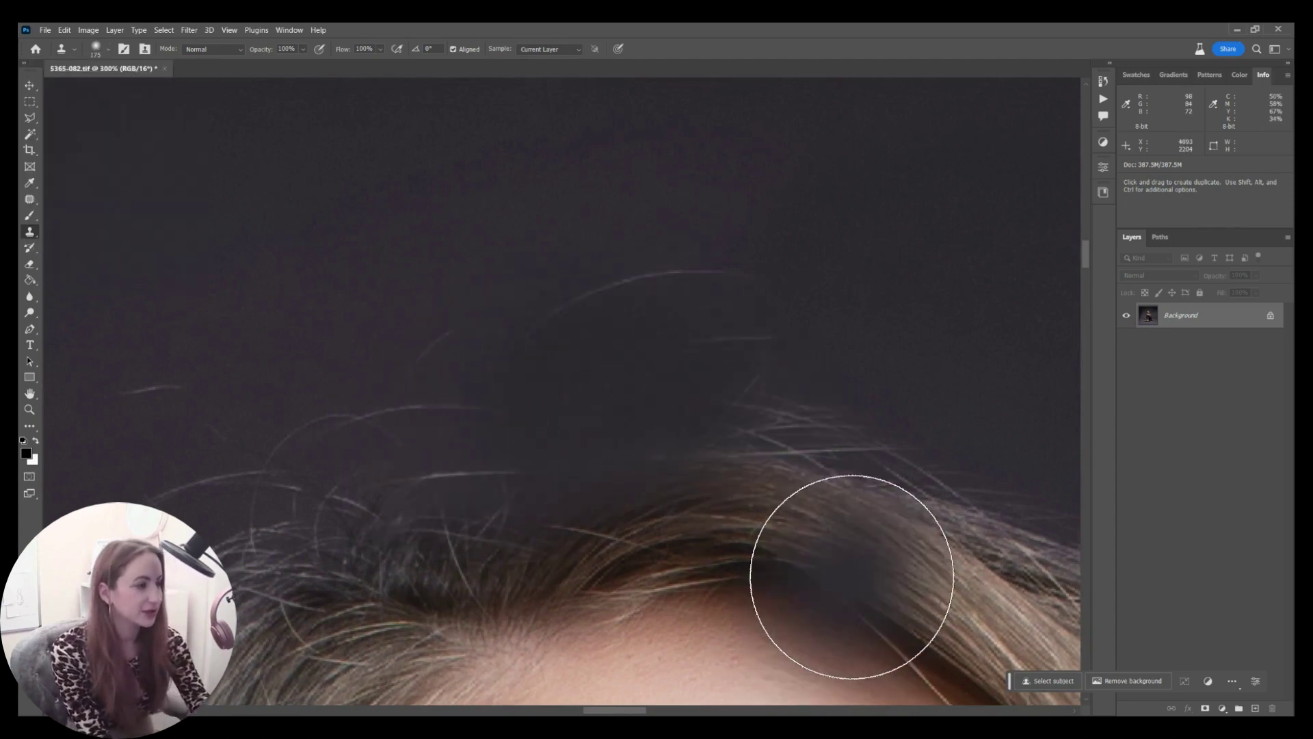
{"action": "key", "text": "bracketleft"}
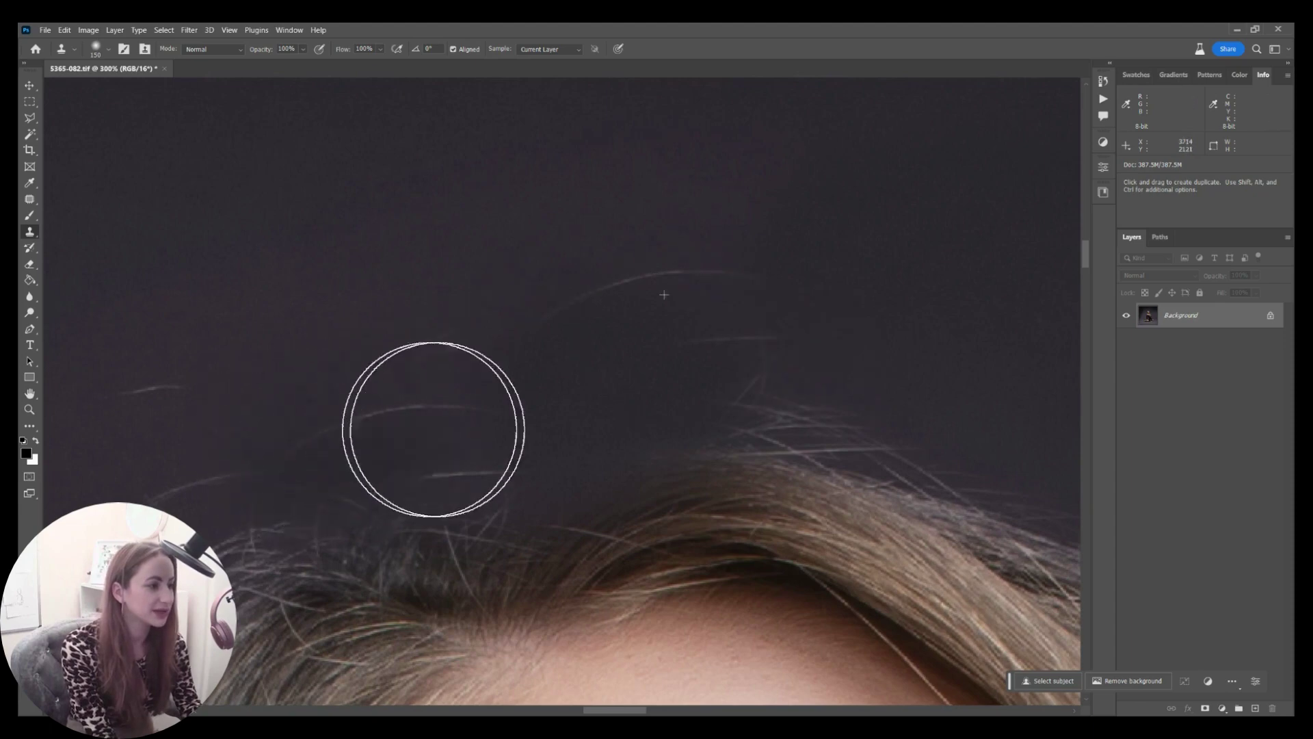
{"action": "key", "text": "ctrl+z"}
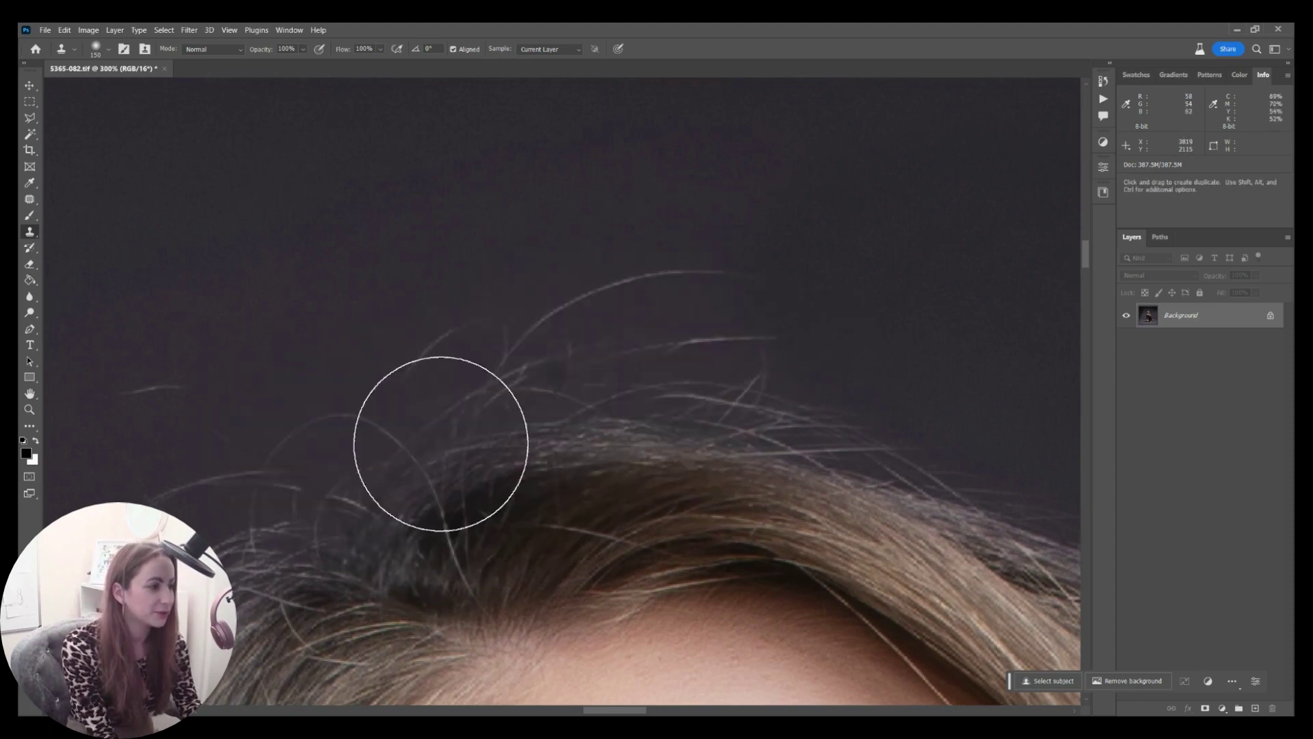
Raise the hardness of the 150-pixel Clone Stamp brush and test it on the flyaway hairs above the head, undoing the test stroke.
{"action": "left_click", "coordinate": [108, 53]}
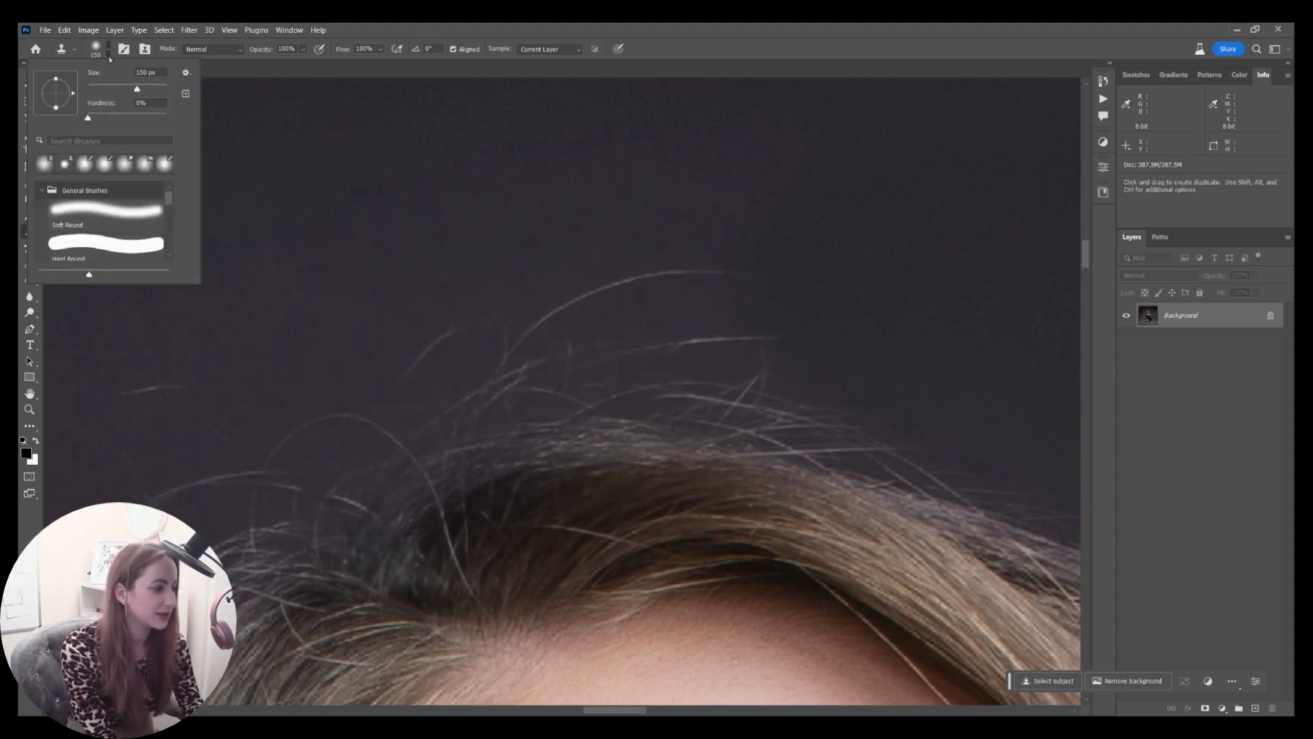
{"action": "left_click_drag", "start_coordinate": [113, 118], "coordinate": [116, 117]}
{"action": "mouse_move", "coordinate": [733, 294]}
{"action": "left_mouse_down"}
{"action": "mouse_move", "coordinate": [725, 375]}
{"action": "mouse_move", "coordinate": [653, 409]}
{"action": "mouse_move", "coordinate": [513, 287]}
{"action": "mouse_move", "coordinate": [521, 302]}
{"action": "left_mouse_up"}
{"action": "key", "text": "ctrl+z"}
{"action": "key", "text": "ctrl+minus"}
{"action": "key", "text": "ctrl+minus"}
{"action": "key", "text": "ctrl+minus"}
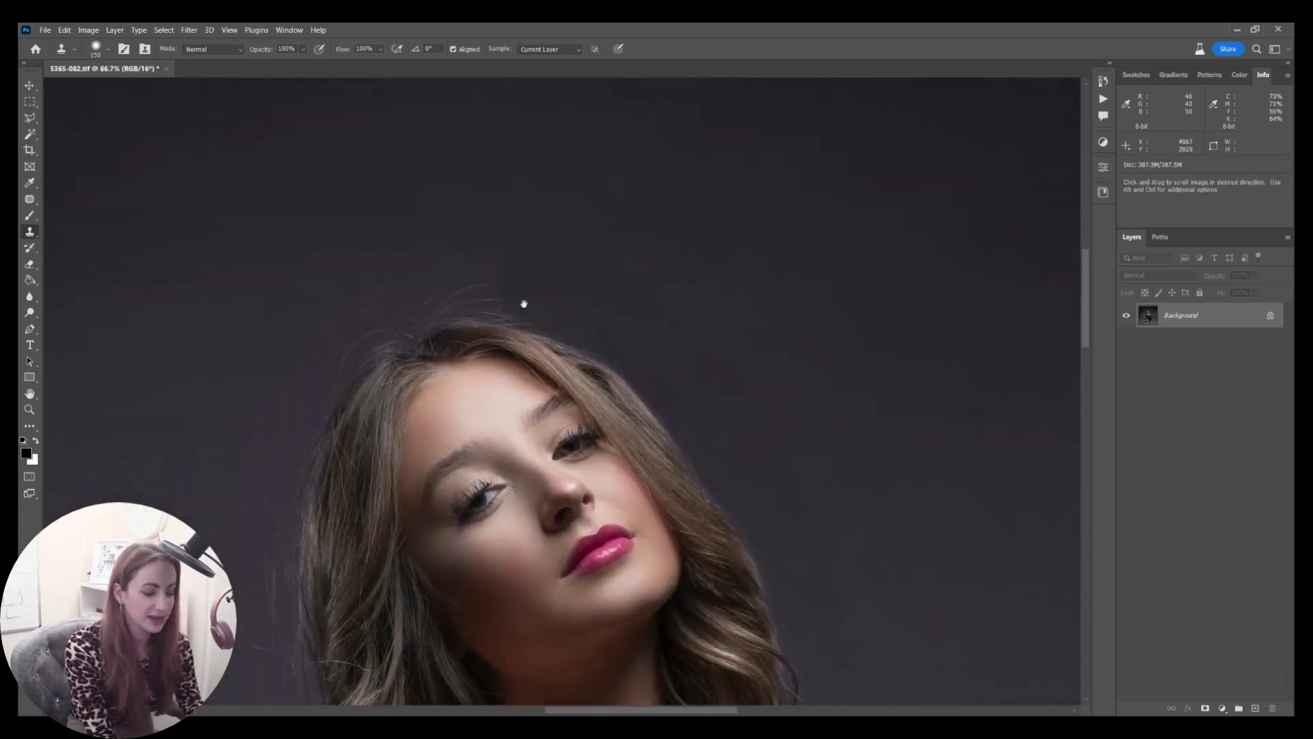
Even out the blotchy backdrop above and beside the top of the head with the Patch tool, using clean backdrop as source.
{"action": "key", "text": "j"}
{"action": "mouse_move", "coordinate": [554, 245]}
{"action": "left_mouse_down"}
{"action": "mouse_move", "coordinate": [465, 258]}
{"action": "mouse_move", "coordinate": [487, 301]}
{"action": "left_mouse_up"}
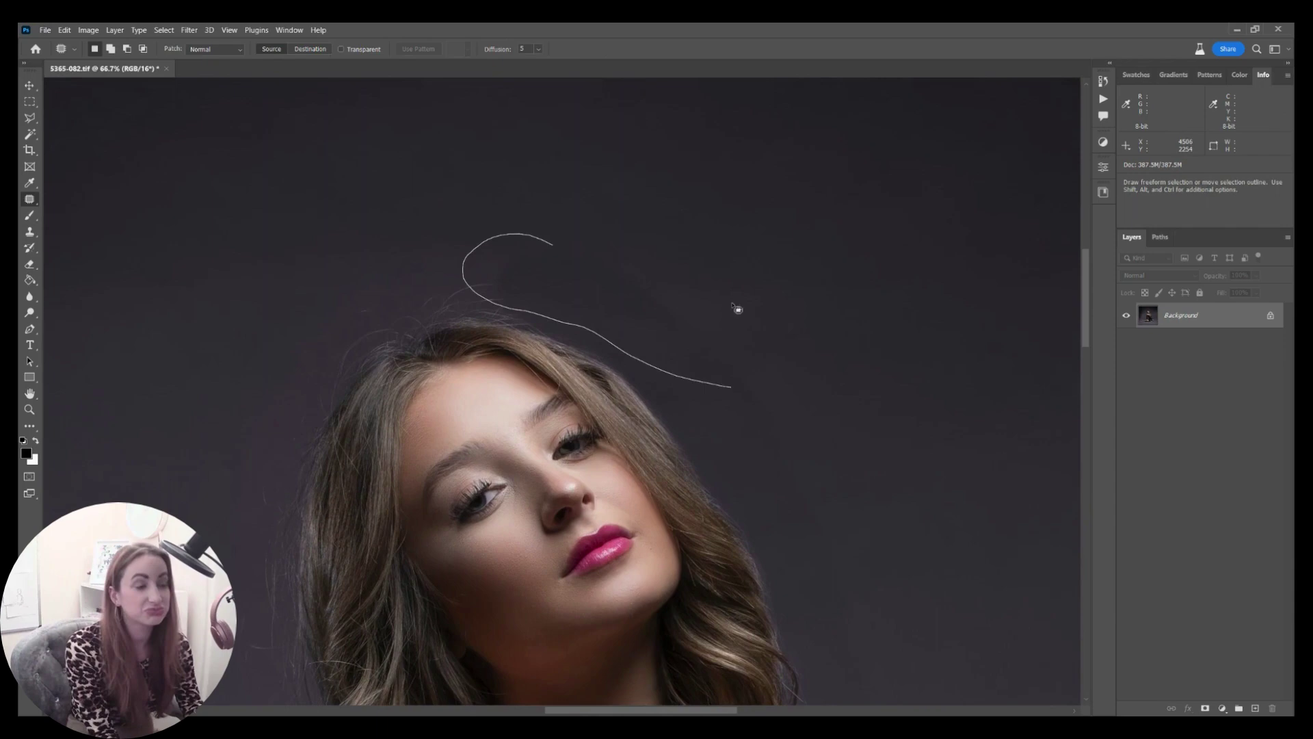
{"action": "left_click_drag", "start_coordinate": [733, 304], "coordinate": [583, 188]}
{"action": "left_click_drag", "start_coordinate": [647, 293], "coordinate": [800, 217]}
{"action": "left_click", "coordinate": [789, 506]}
{"action": "mouse_move", "coordinate": [674, 366]}
{"action": "left_mouse_down"}
{"action": "mouse_move", "coordinate": [891, 675]}
{"action": "mouse_move", "coordinate": [637, 229]}
{"action": "left_mouse_up"}
{"action": "left_click_drag", "start_coordinate": [731, 376], "coordinate": [843, 315]}
{"action": "left_click", "coordinate": [583, 272]}
{"action": "mouse_move", "coordinate": [622, 246]}
{"action": "left_mouse_down"}
{"action": "mouse_move", "coordinate": [950, 660]}
{"action": "mouse_move", "coordinate": [762, 219]}
{"action": "left_mouse_up"}
{"action": "left_click", "coordinate": [762, 220]}
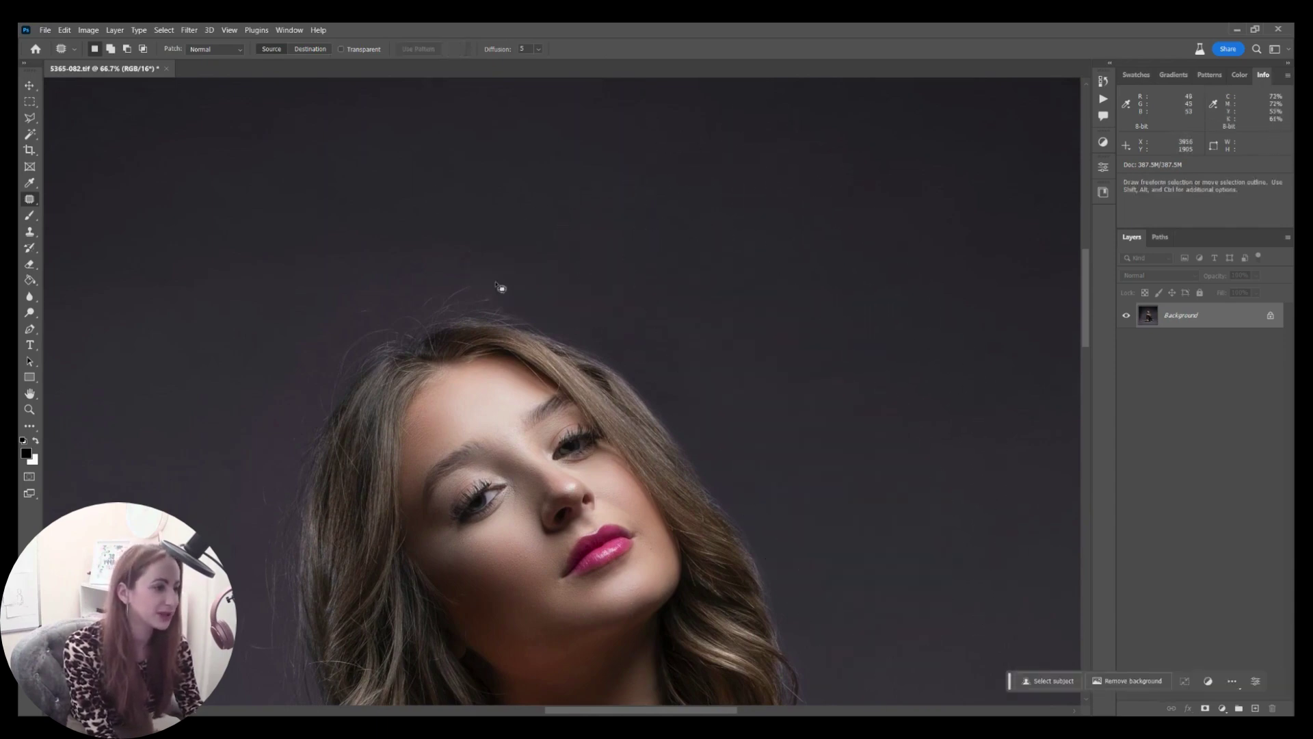
{"action": "left_click_drag", "start_coordinate": [496, 268], "coordinate": [520, 272]}
{"action": "key", "text": "ctrl+d"}
Patch the uneven backdrop areas beside the hair along the face and neck, and clear the selection.
{"action": "left_click_drag", "start_coordinate": [376, 479], "coordinate": [410, 240]}
{"action": "mouse_move", "coordinate": [211, 137]}
{"action": "left_mouse_down"}
{"action": "mouse_move", "coordinate": [406, 226]}
{"action": "mouse_move", "coordinate": [118, 137]}
{"action": "left_mouse_up"}
{"action": "mouse_move", "coordinate": [768, 456]}
{"action": "left_mouse_down"}
{"action": "mouse_move", "coordinate": [818, 179]}
{"action": "mouse_move", "coordinate": [768, 135]}
{"action": "left_mouse_up"}
{"action": "left_click_drag", "start_coordinate": [388, 287], "coordinate": [567, 290]}
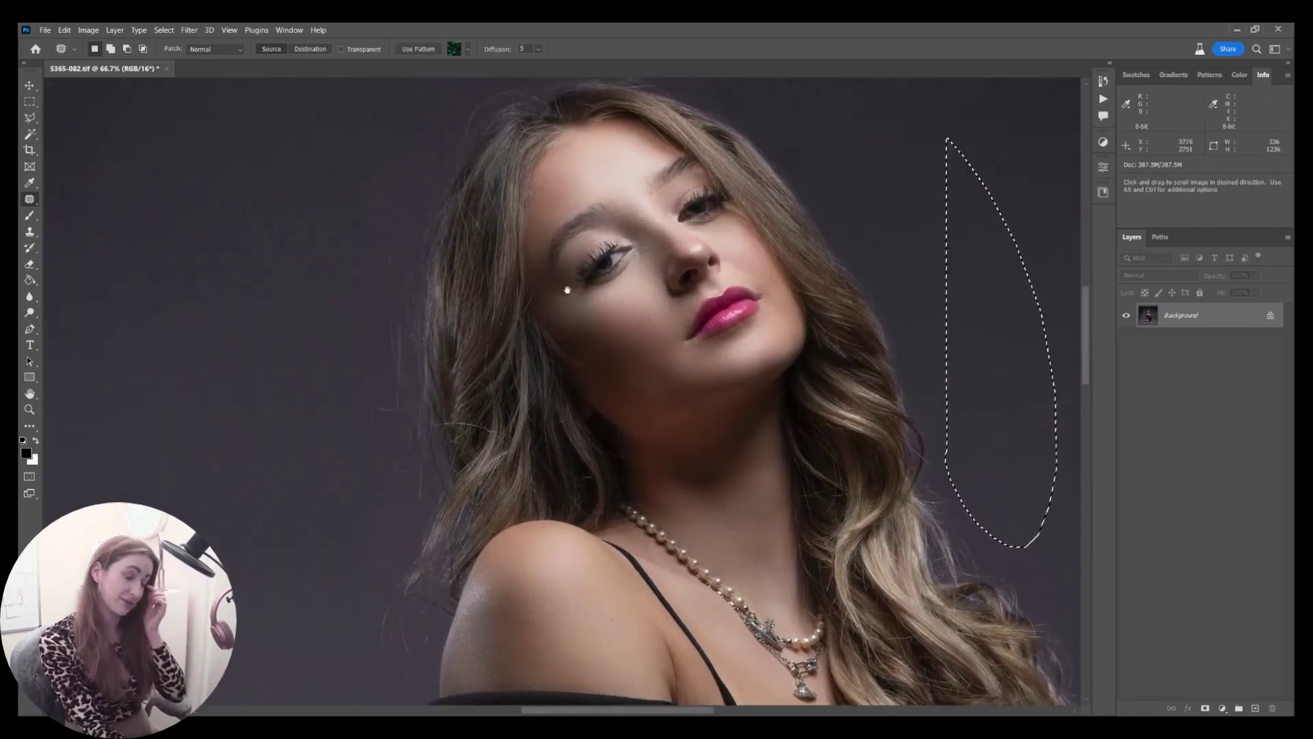
{"action": "key", "text": "ctrl+d"}
Clone clean backdrop over the stray hairs along the hair edge above the bare shoulder with a Clone Stamp of up to 300 pixels.
{"action": "key", "text": "s"}
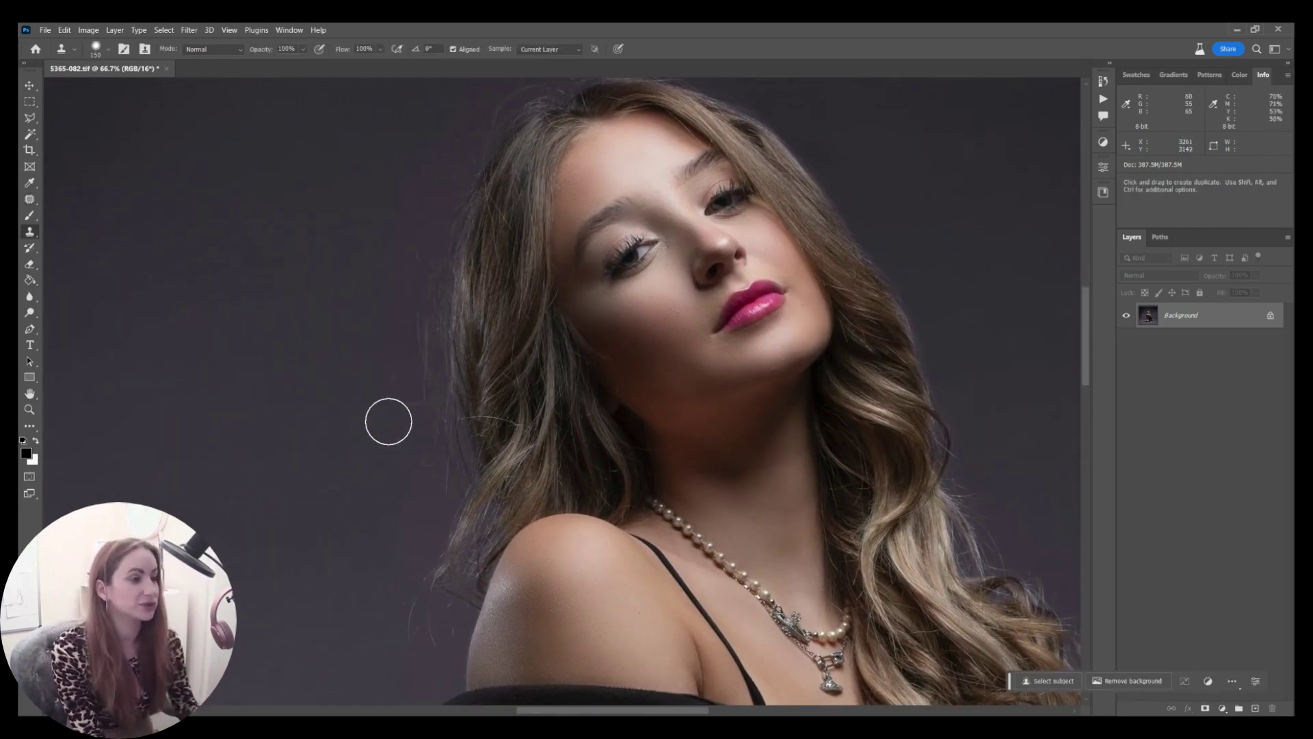
{"action": "key", "text": "bracketright"}
{"action": "key", "text": "bracketright"}
{"action": "key", "text": "bracketright"}
{"action": "key", "text": "bracketright"}
{"action": "key", "text": "bracketright"}
{"action": "key", "text": "bracketright"}
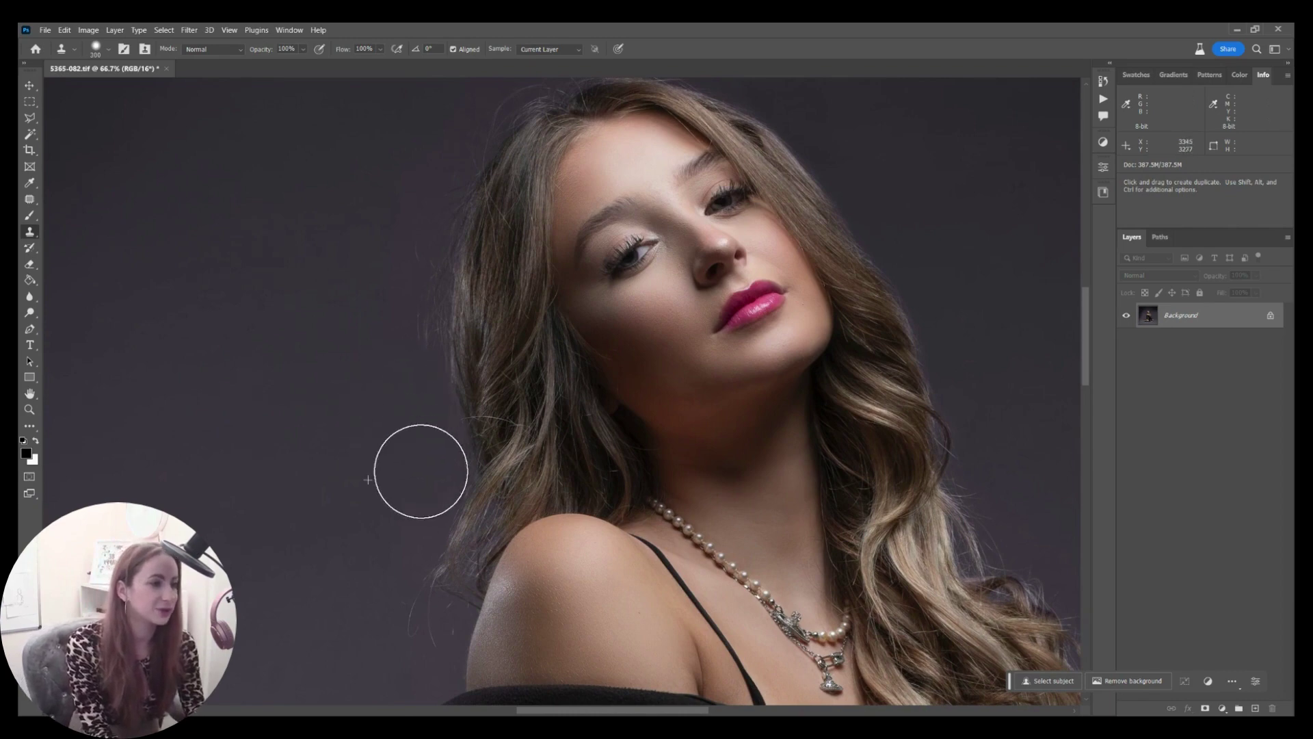
{"action": "key", "text": "bracketleft"}
{"action": "key", "text": "bracketleft"}
{"action": "key", "text": "space"}
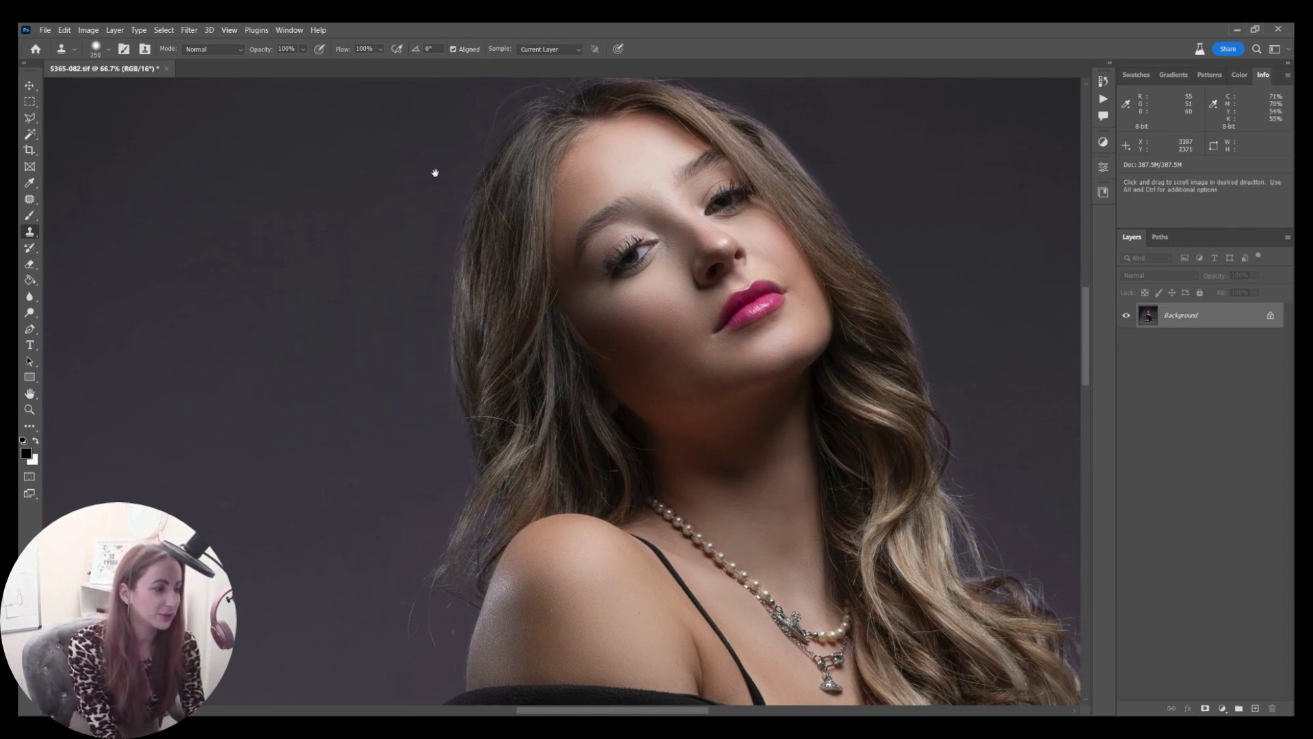
Remove the flyaway hairs above the top of the head with a 175- to 200-pixel Clone Stamp and the Patch tool.
{"action": "left_click_drag", "start_coordinate": [435, 173], "coordinate": [428, 354]}
{"action": "key", "text": "bracketleft"}
{"action": "key", "text": "bracketleft"}
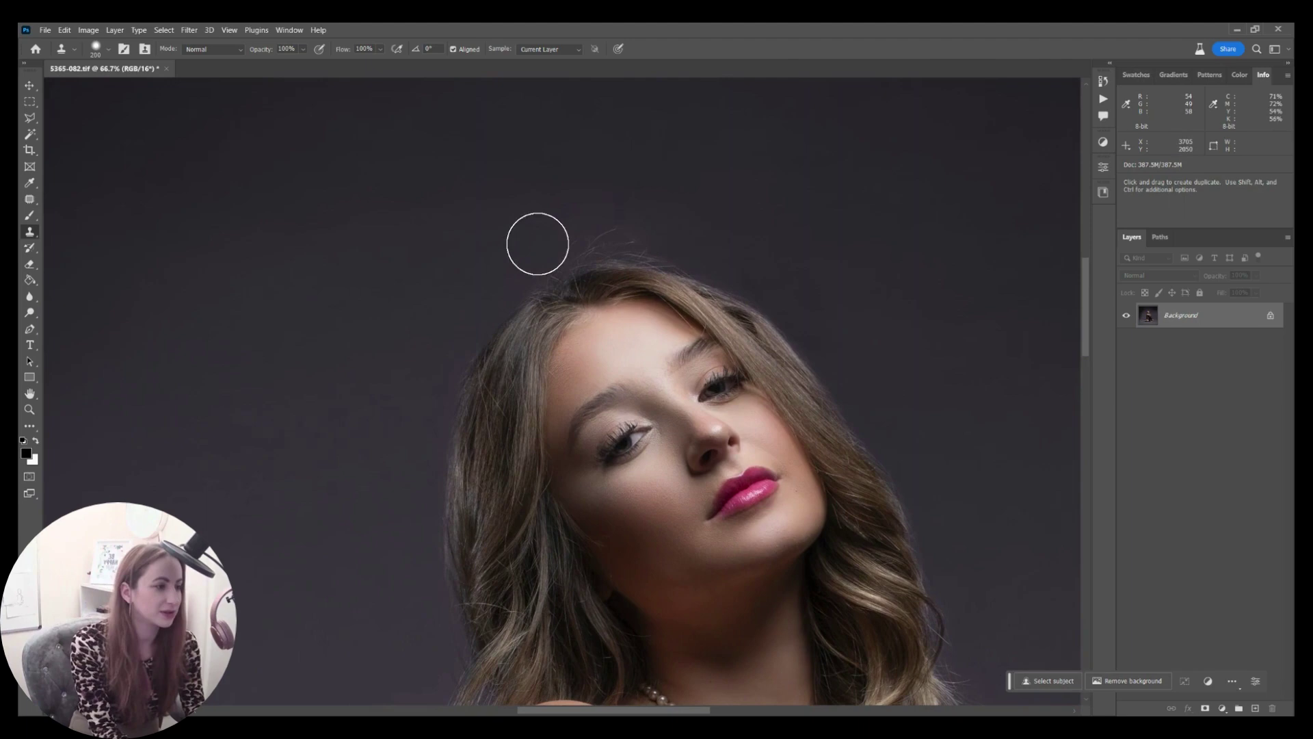
{"action": "key", "text": "bracketleft"}
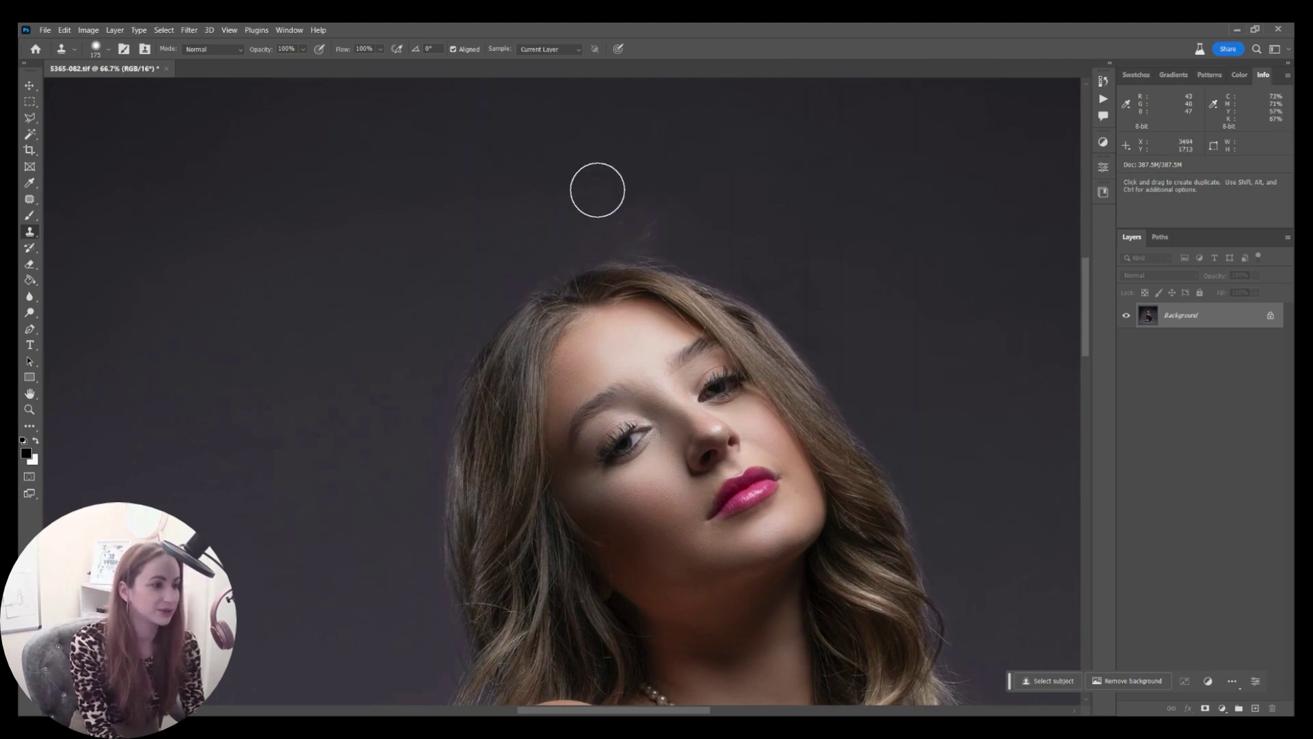
{"action": "key", "text": "j"}
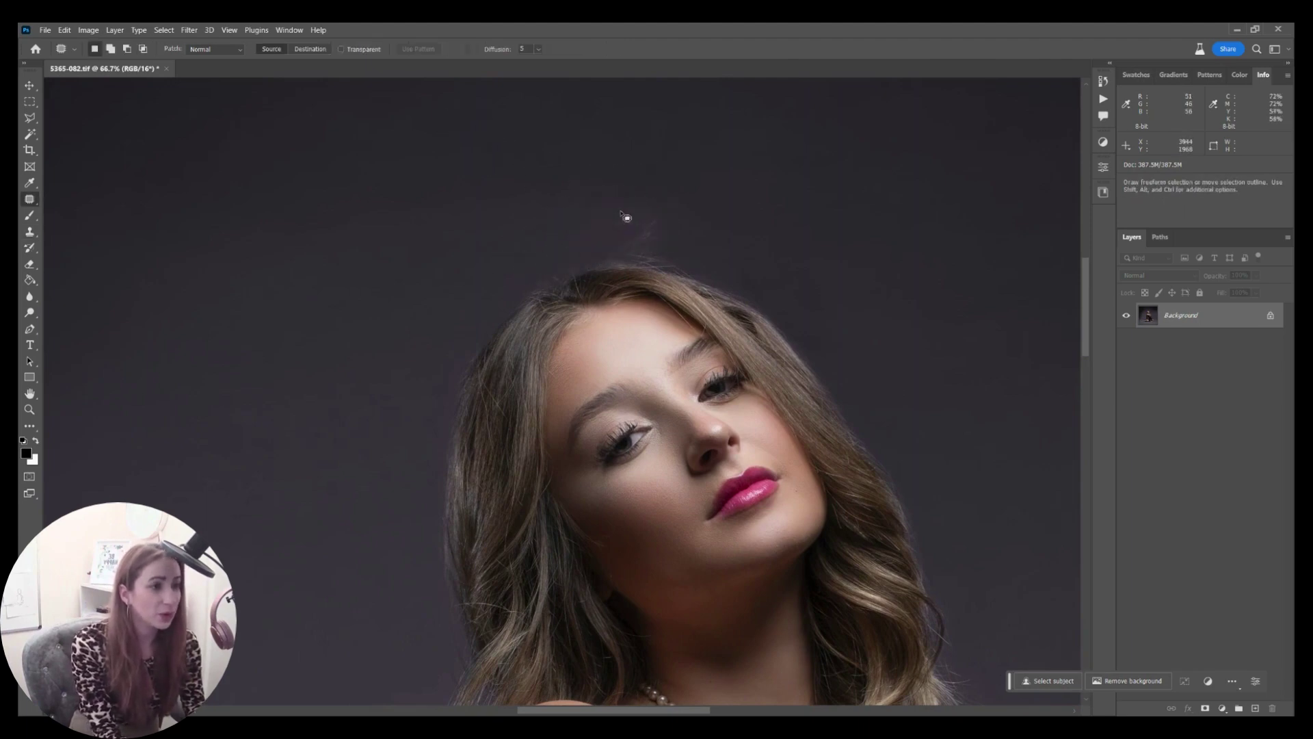
{"action": "mouse_move", "coordinate": [621, 212]}
{"action": "left_mouse_down"}
{"action": "mouse_move", "coordinate": [630, 187]}
{"action": "mouse_move", "coordinate": [610, 191]}
{"action": "left_mouse_up"}
{"action": "key", "text": "s"}
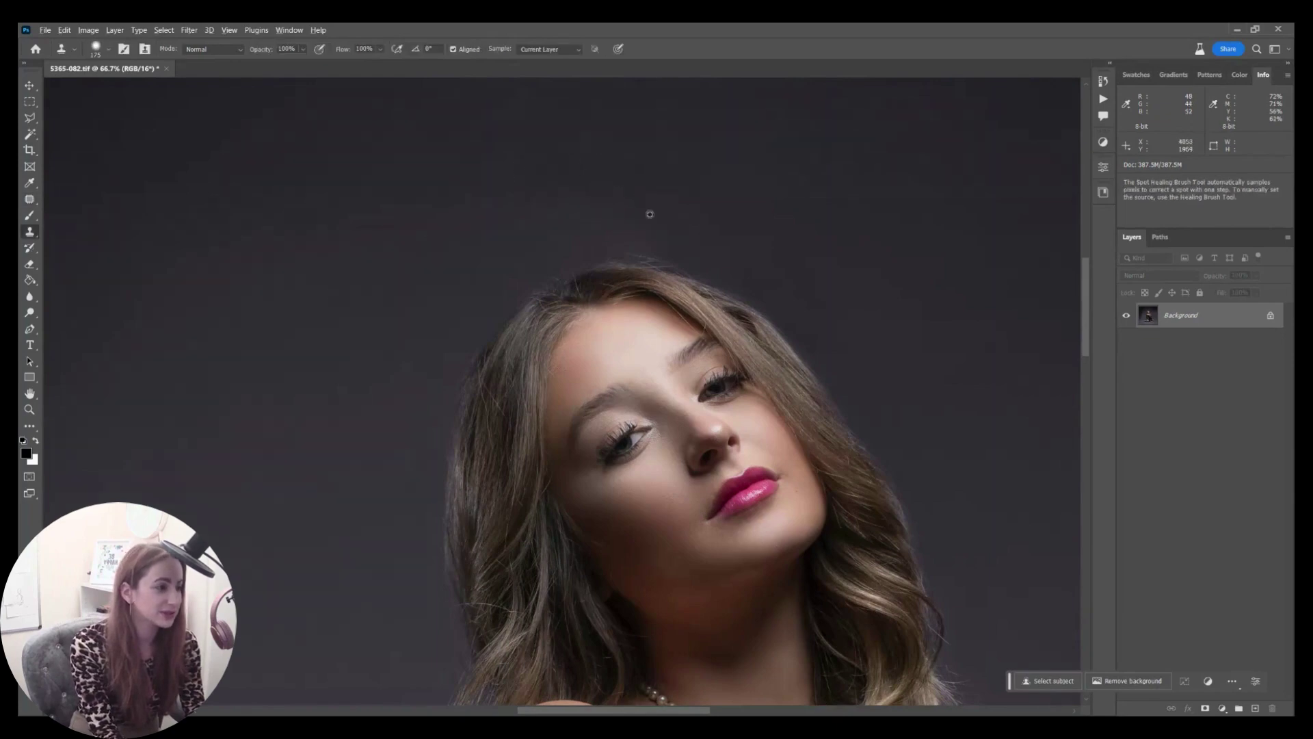
Patch the uneven backdrop just above the head and beside the hair with clean backdrop, clearing the selection after each patch.
{"action": "key", "text": "j"}
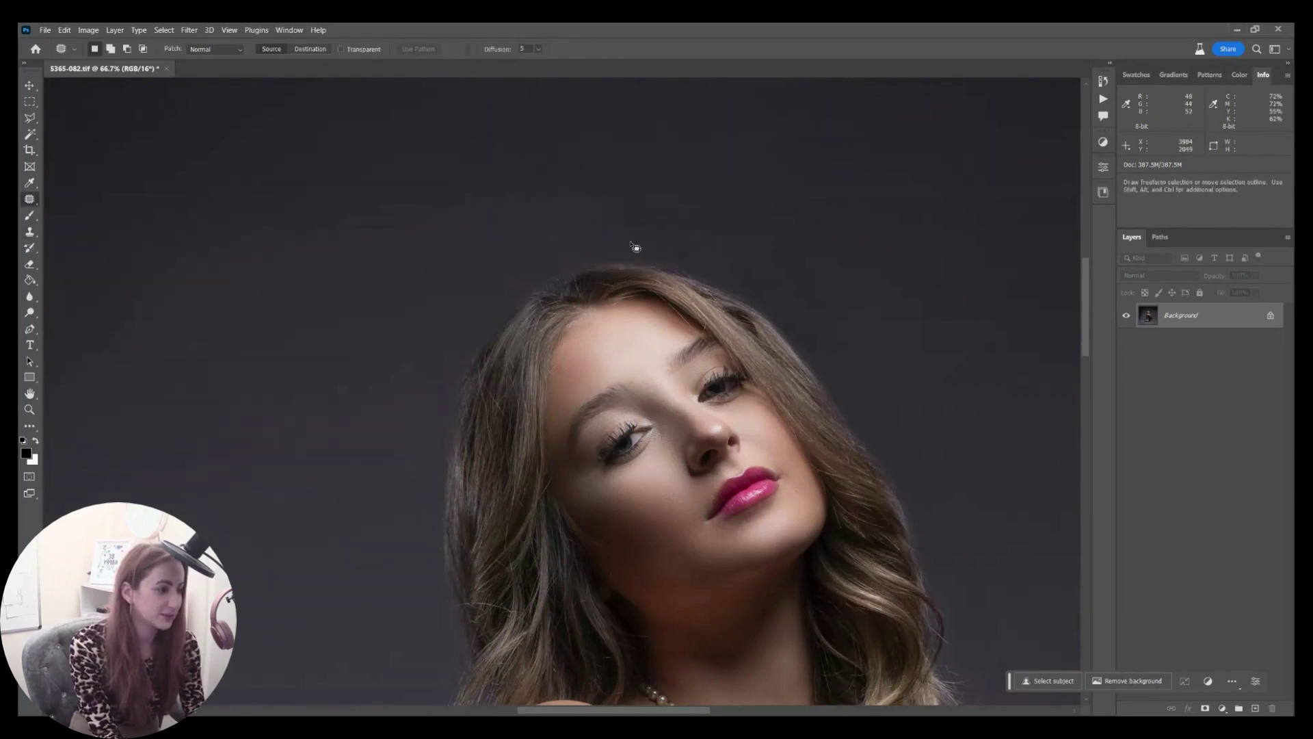
{"action": "mouse_move", "coordinate": [626, 238]}
{"action": "left_mouse_down"}
{"action": "mouse_move", "coordinate": [513, 244]}
{"action": "mouse_move", "coordinate": [619, 240]}
{"action": "left_mouse_up"}
{"action": "mouse_move", "coordinate": [604, 234]}
{"action": "left_mouse_down"}
{"action": "mouse_move", "coordinate": [444, 179]}
{"action": "mouse_move", "coordinate": [465, 166]}
{"action": "left_mouse_up"}
{"action": "key", "text": "ctrl+d"}
{"action": "mouse_move", "coordinate": [381, 203]}
{"action": "left_mouse_down"}
{"action": "mouse_move", "coordinate": [486, 296]}
{"action": "mouse_move", "coordinate": [443, 193]}
{"action": "left_mouse_up"}
{"action": "left_click_drag", "start_coordinate": [424, 226], "coordinate": [311, 182]}
{"action": "key", "text": "ctrl+d"}
{"action": "left_click_drag", "start_coordinate": [438, 422], "coordinate": [410, 353]}
{"action": "left_click_drag", "start_coordinate": [369, 478], "coordinate": [257, 589]}
{"action": "key", "text": "ctrl+d"}
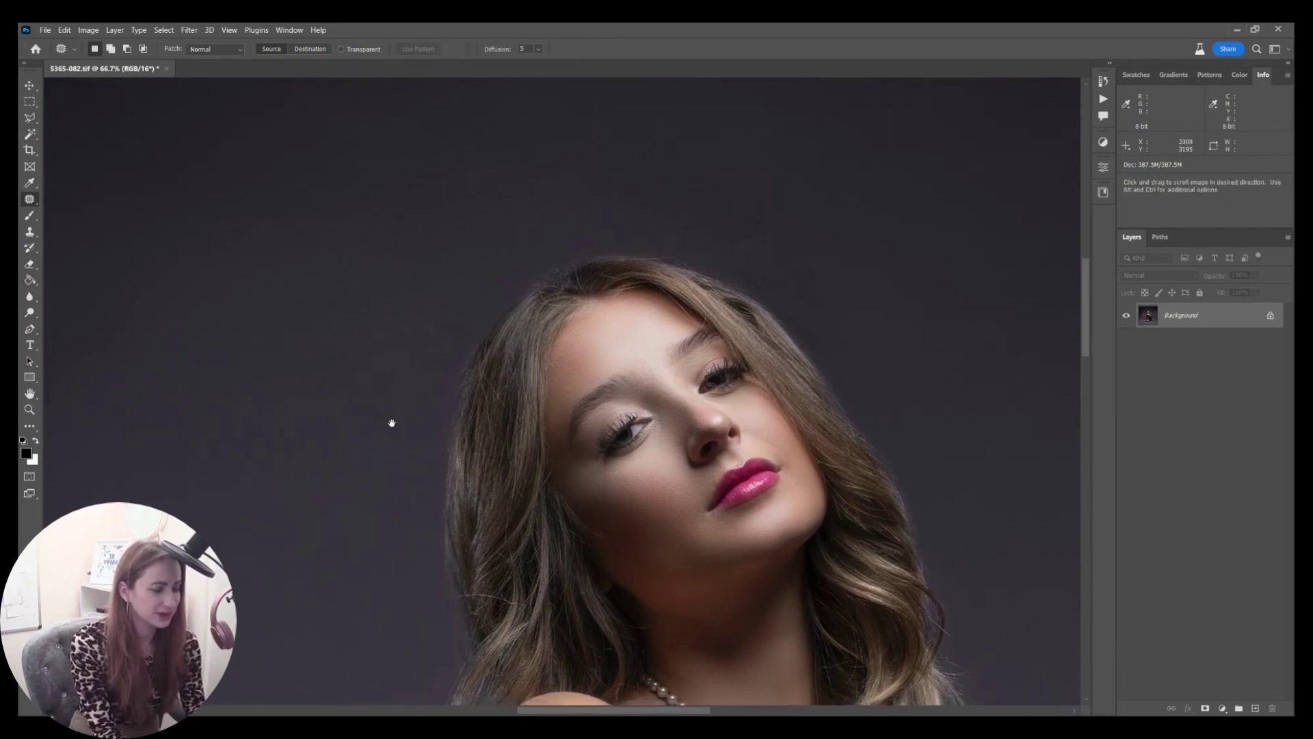
Patch out the stray hairs and marks on the backdrop beside the bare shoulder using clean backdrop, and deselect.
{"action": "scroll", "coordinate": [404, 383], "scroll_direction": "down", "scroll_amount": 5}
{"action": "mouse_move", "coordinate": [393, 469]}
{"action": "left_mouse_down"}
{"action": "mouse_move", "coordinate": [441, 504]}
{"action": "mouse_move", "coordinate": [314, 467]}
{"action": "left_mouse_up"}
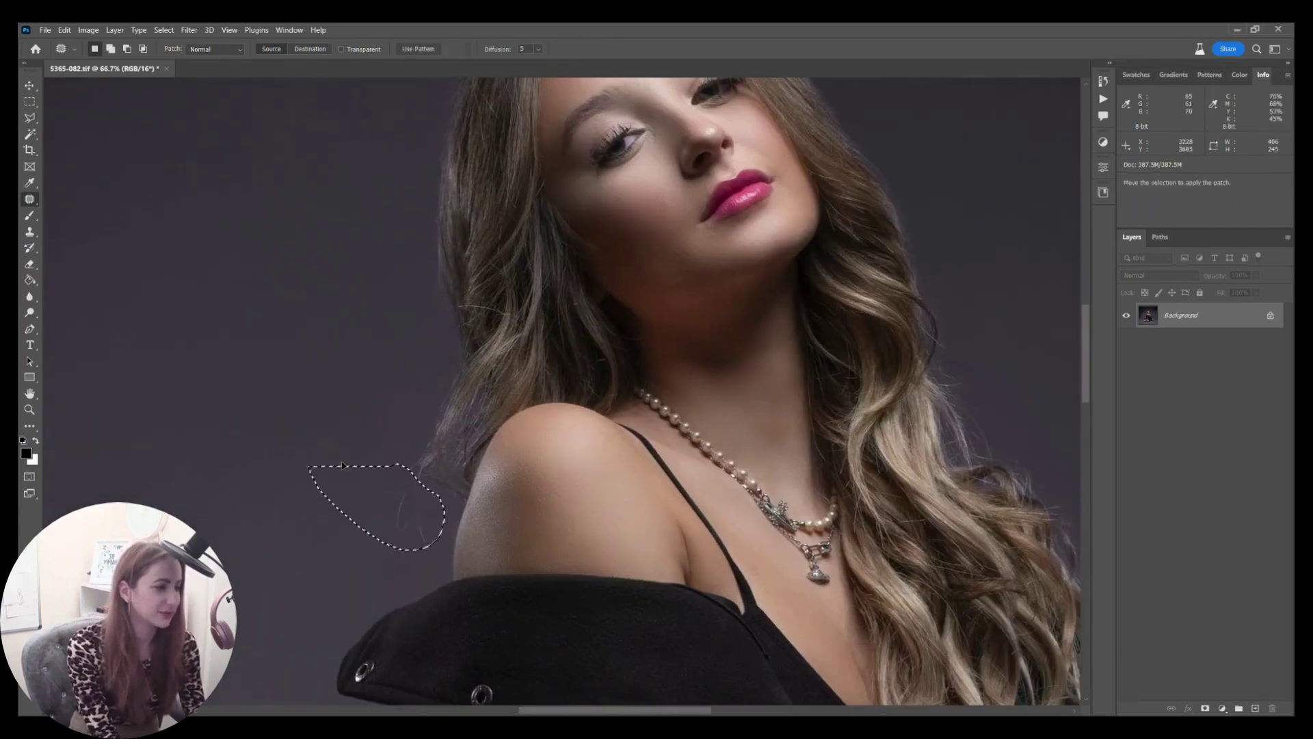
{"action": "key", "text": "ctrl+d"}
{"action": "mouse_move", "coordinate": [393, 499]}
{"action": "left_mouse_down"}
{"action": "mouse_move", "coordinate": [265, 406]}
{"action": "mouse_move", "coordinate": [425, 503]}
{"action": "mouse_move", "coordinate": [438, 487]}
{"action": "left_mouse_up"}
{"action": "left_click_drag", "start_coordinate": [431, 494], "coordinate": [423, 296]}
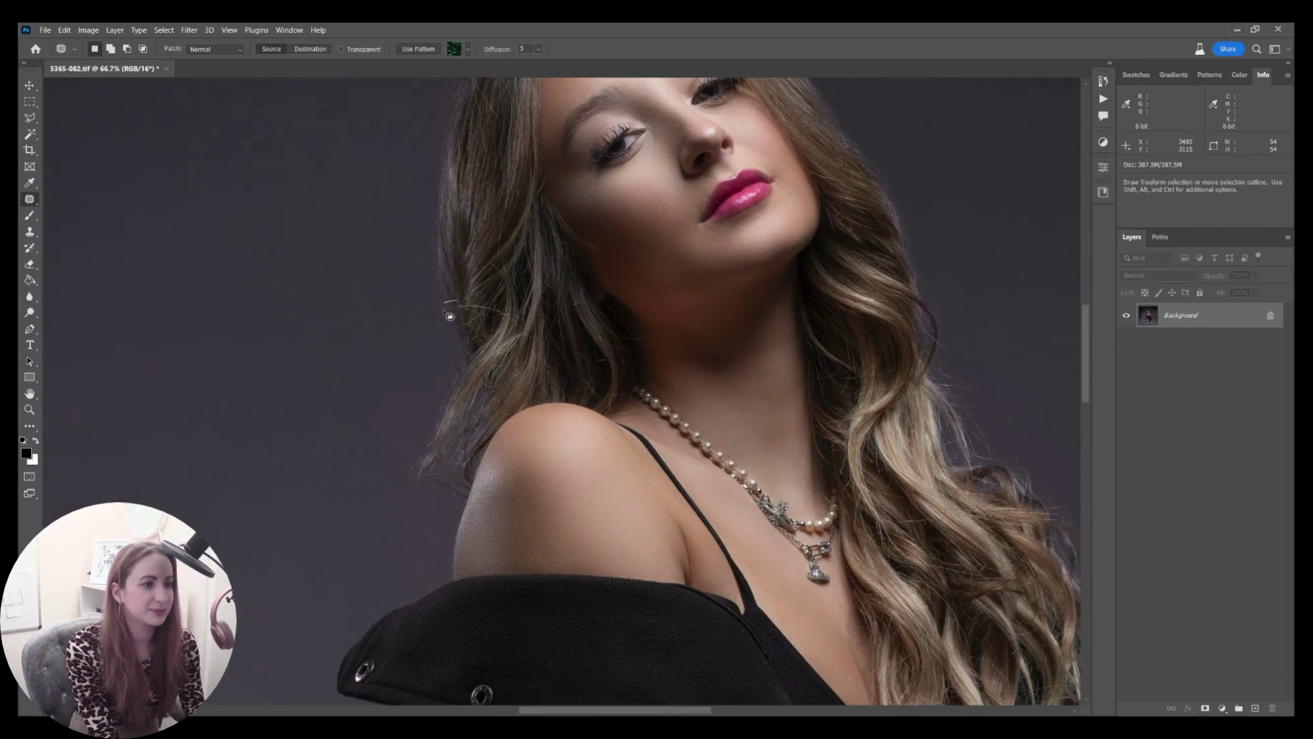
{"action": "key", "text": "ctrl+d"}
Burn the hair edge along the shadowed cheek and jaw with a 50- to 70-pixel brush, range Midtones, exposure 20%.
{"action": "left_click_drag", "start_coordinate": [548, 197], "coordinate": [535, 327]}
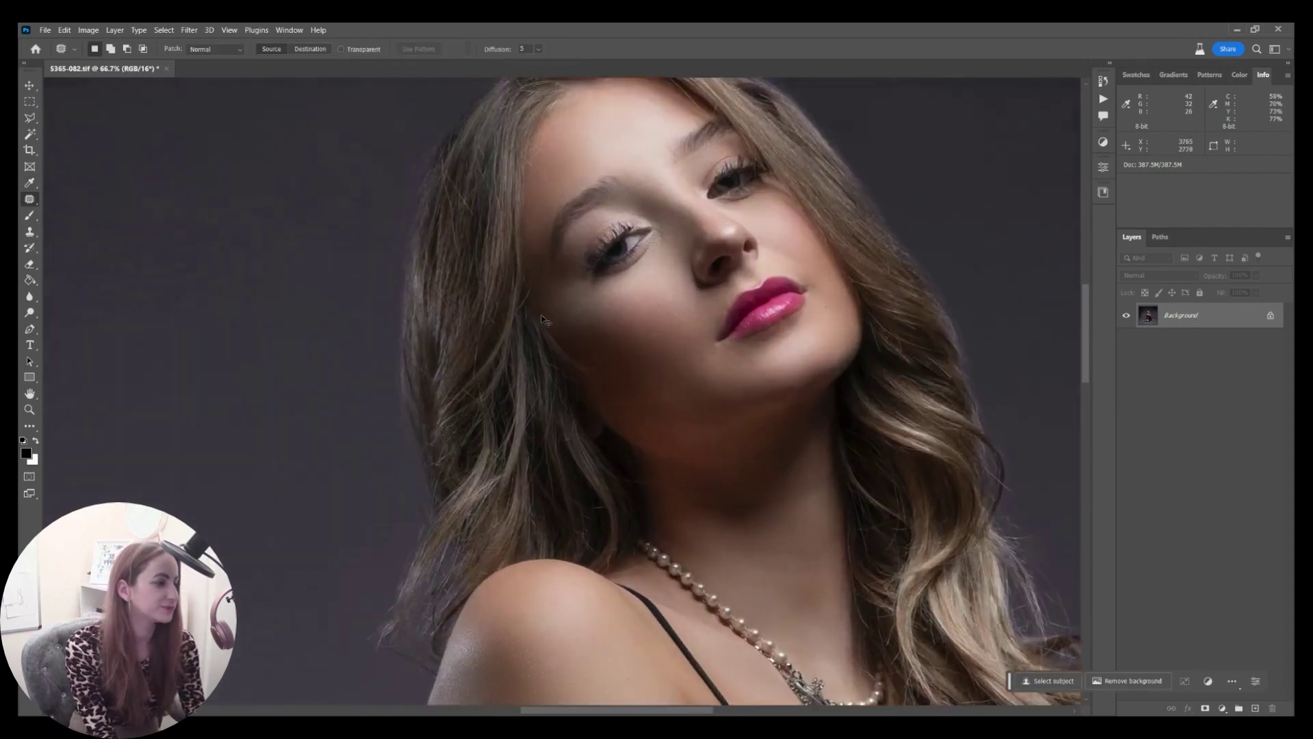
{"action": "scroll", "coordinate": [541, 315], "scroll_direction": "up", "scroll_amount": 2}
{"action": "key", "text": "shift+o"}
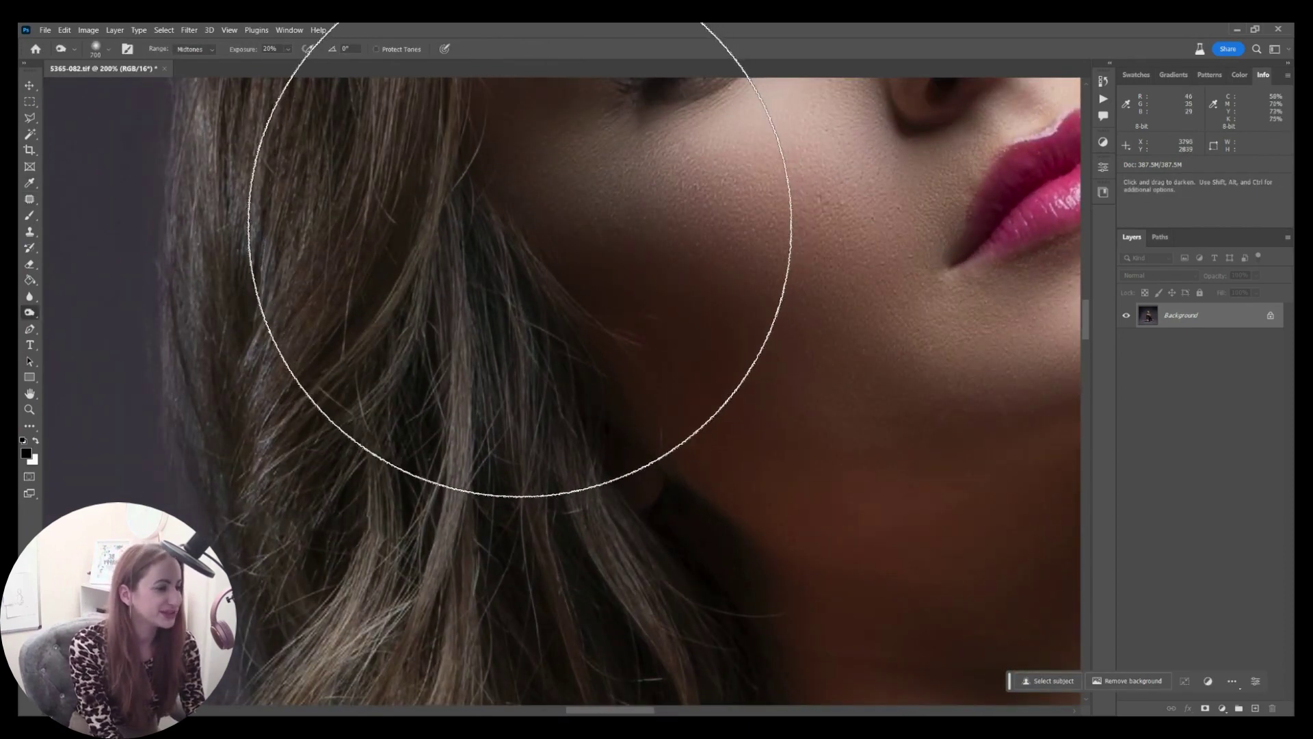
{"action": "key", "text": "["}
{"action": "key", "text": "["}
{"action": "key", "text": "["}
{"action": "key", "text": "["}
{"action": "key", "text": "["}
{"action": "key", "text": "["}
{"action": "key", "text": "["}
{"action": "key", "text": "["}
{"action": "key", "text": "["}
{"action": "key", "text": "["}
{"action": "key", "text": "["}
{"action": "key", "text": "["}
{"action": "key", "text": "["}
{"action": "key", "text": "["}
{"action": "key", "text": "["}
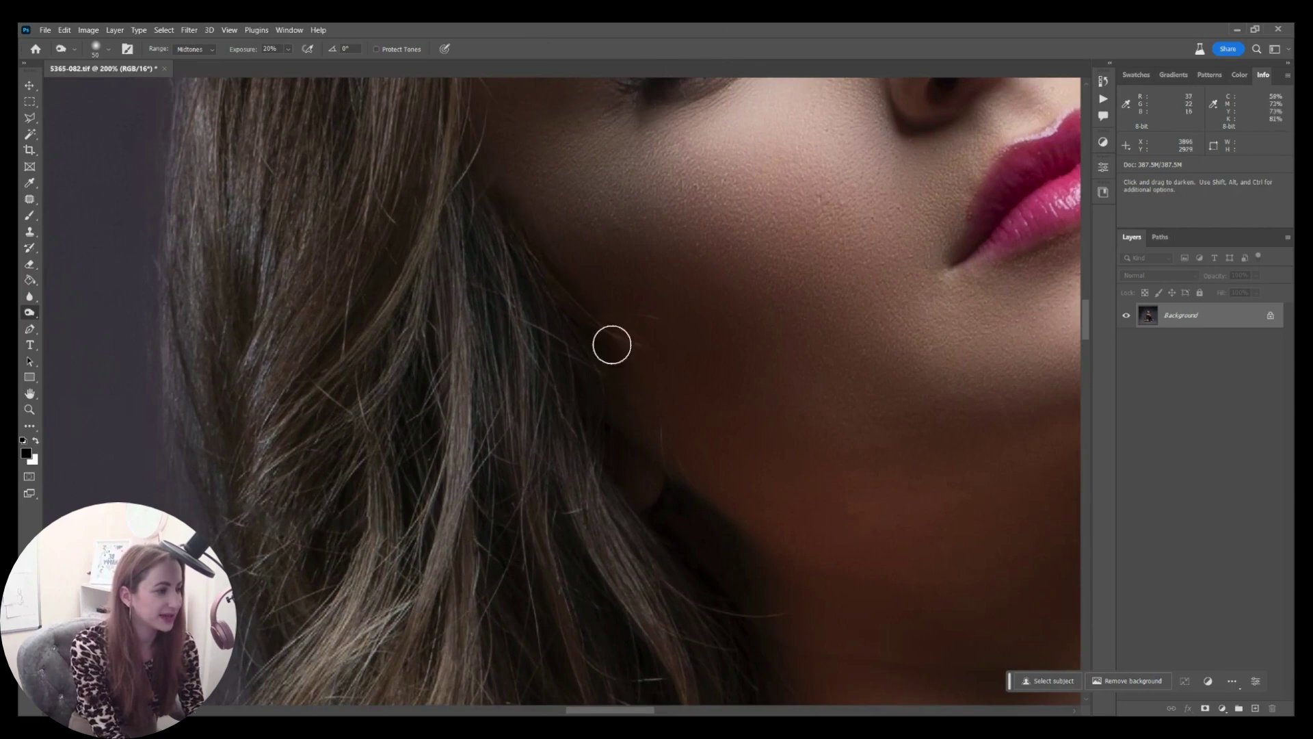
{"action": "key", "text": "bracketright"}
{"action": "key", "text": "bracketright"}
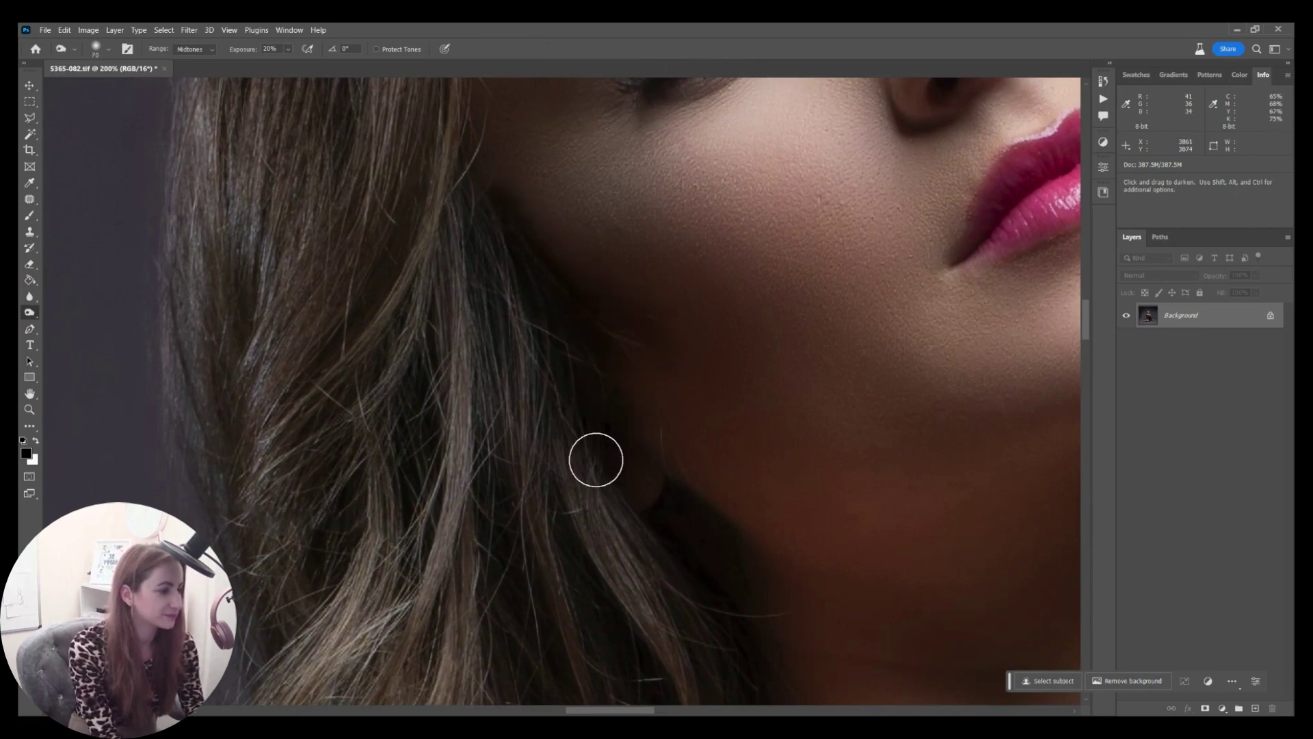
Examine the retouched portrait as a whole, and inspect the face, hair edges and shoulder up close.
{"action": "key", "text": "ctrl+0"}
{"action": "key", "text": "ctrl+plus"}
{"action": "key", "text": "ctrl+plus"}
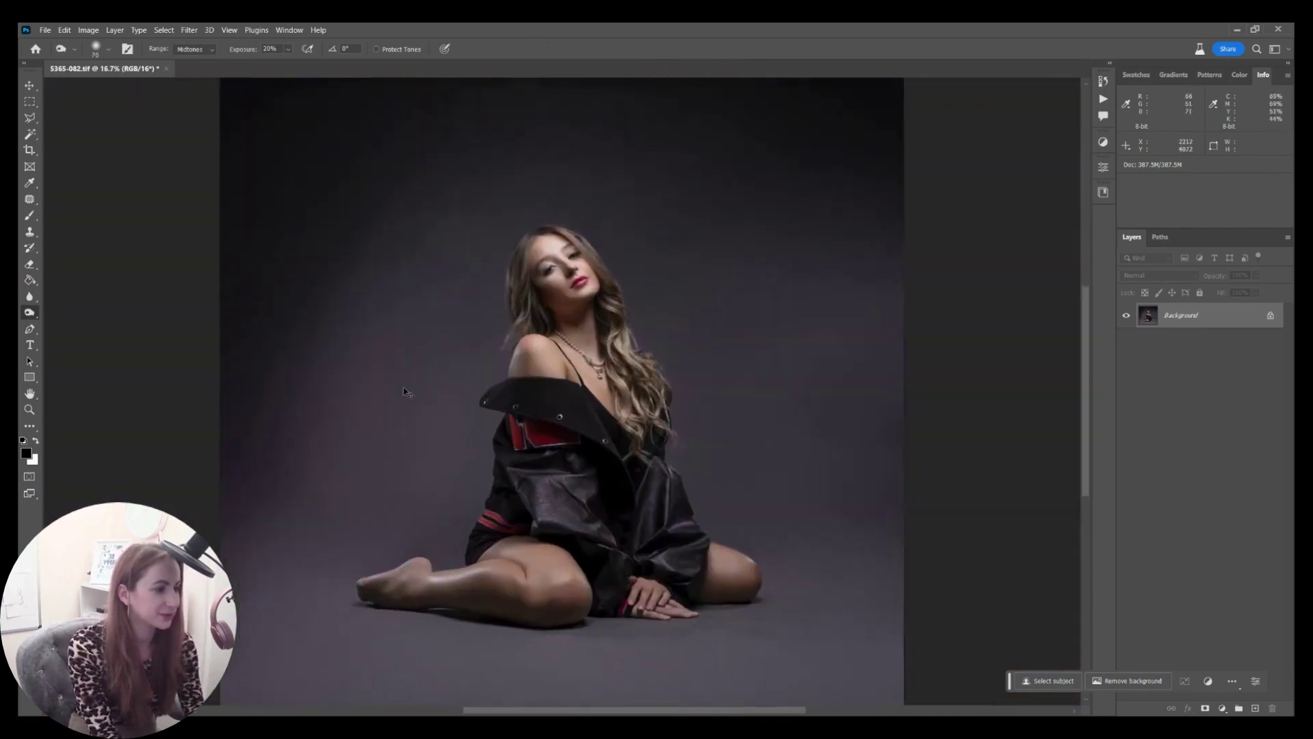
{"action": "left_click_drag", "start_coordinate": [462, 312], "coordinate": [577, 406]}
{"action": "scroll", "coordinate": [580, 342], "scroll_direction": "up", "scroll_amount": 3}
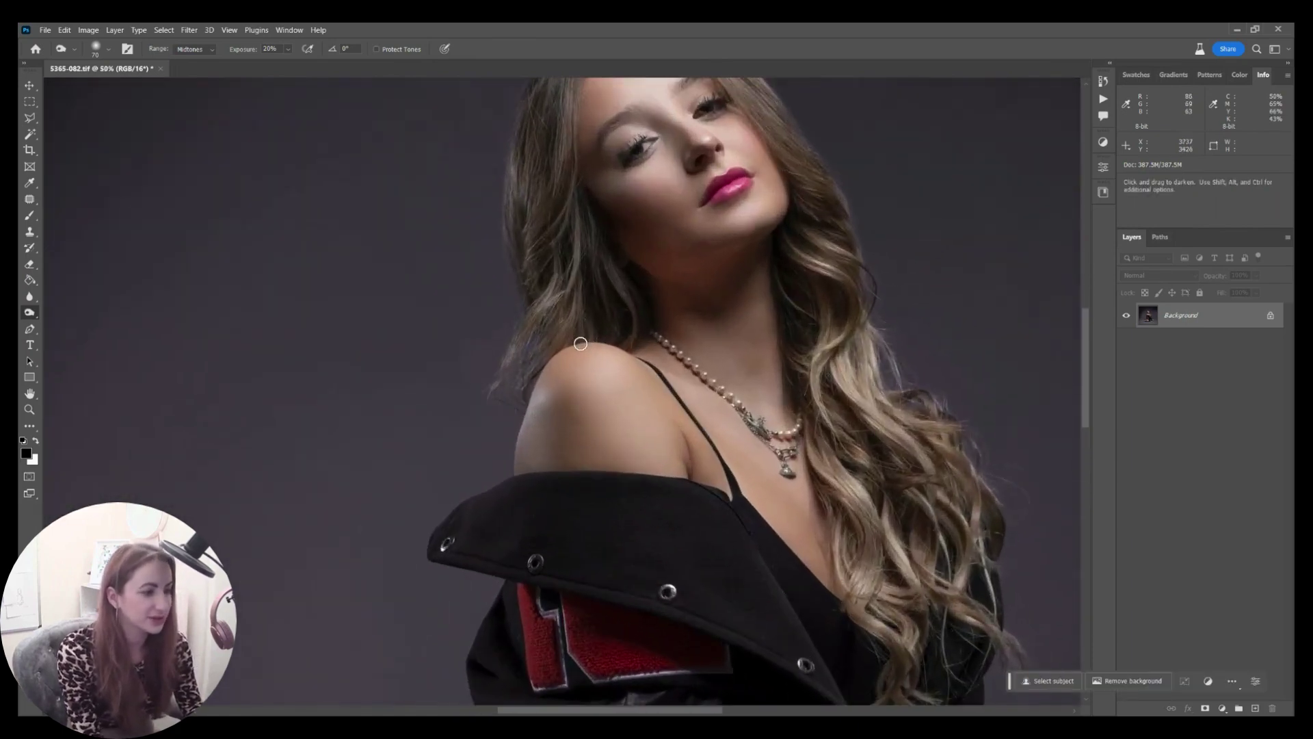
{"action": "key", "text": "j"}
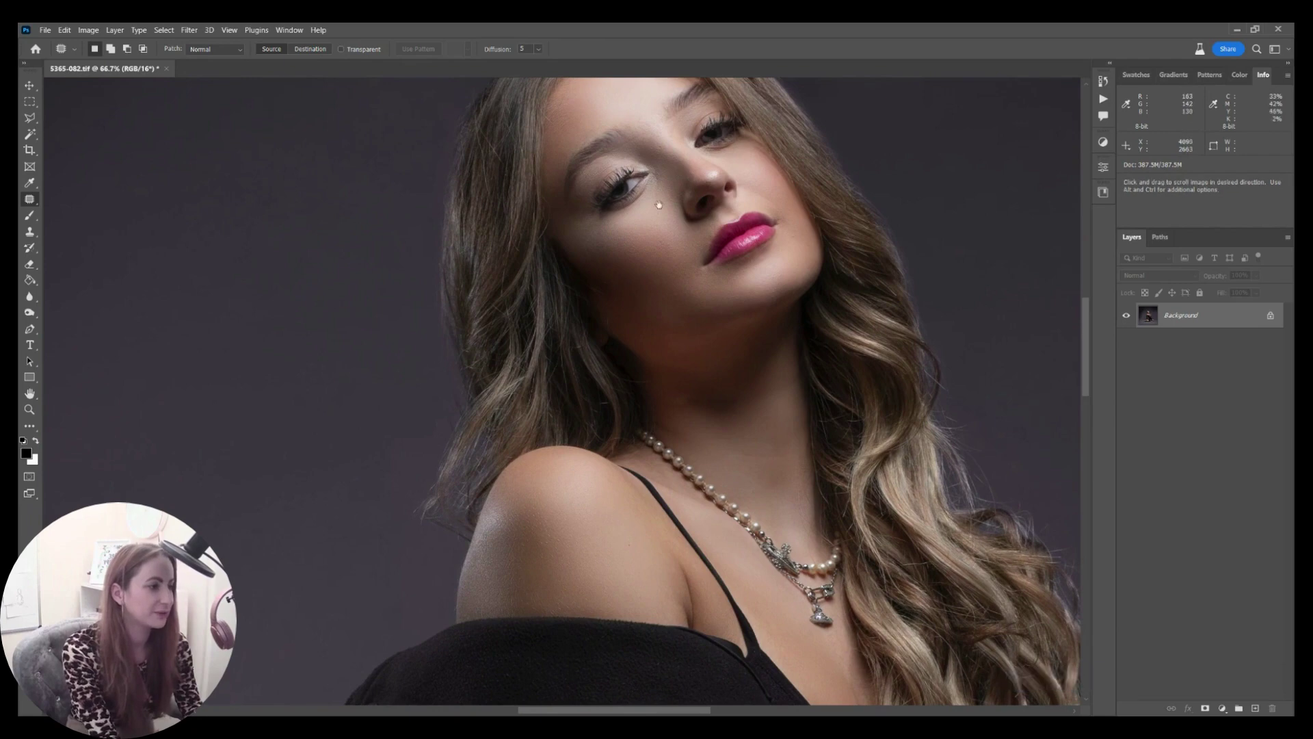
{"action": "left_click_drag", "start_coordinate": [657, 183], "coordinate": [653, 240]}
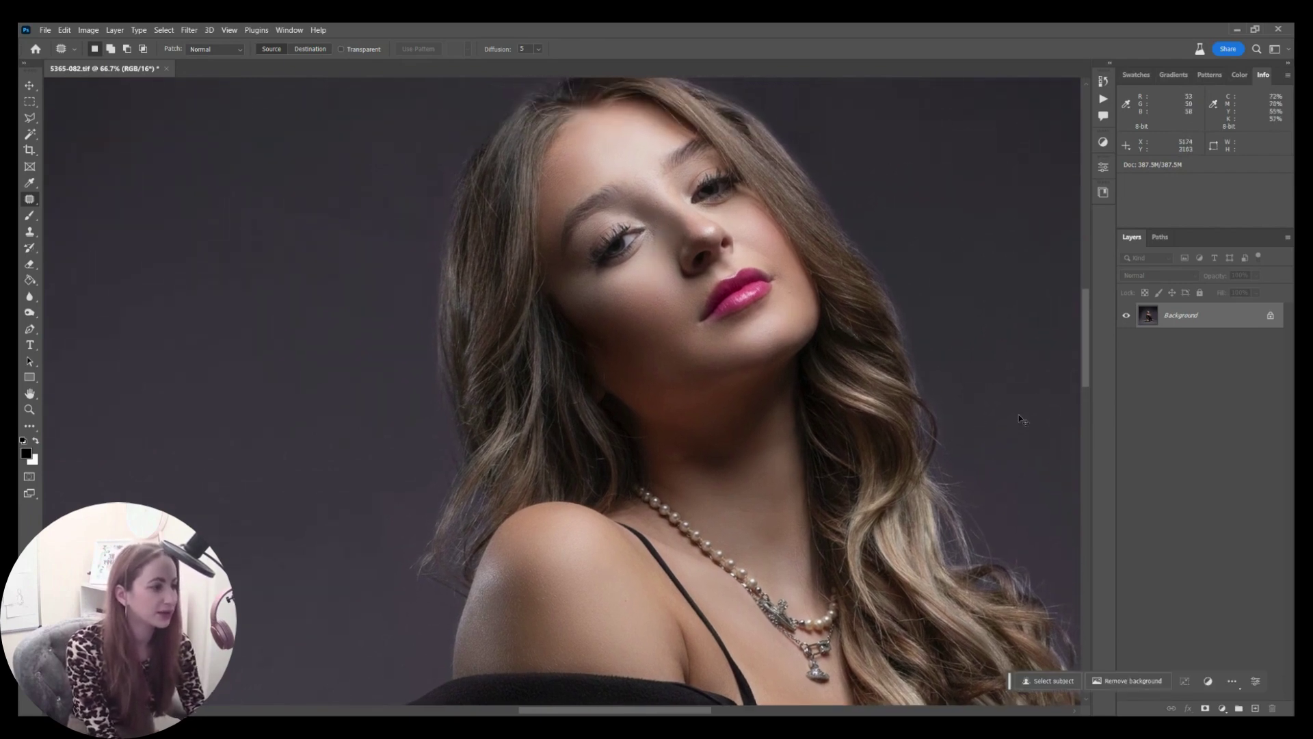
Add a new layer in Soft Light mode filled with 50% gray.
{"action": "key", "text": "ctrl+shift+n"}
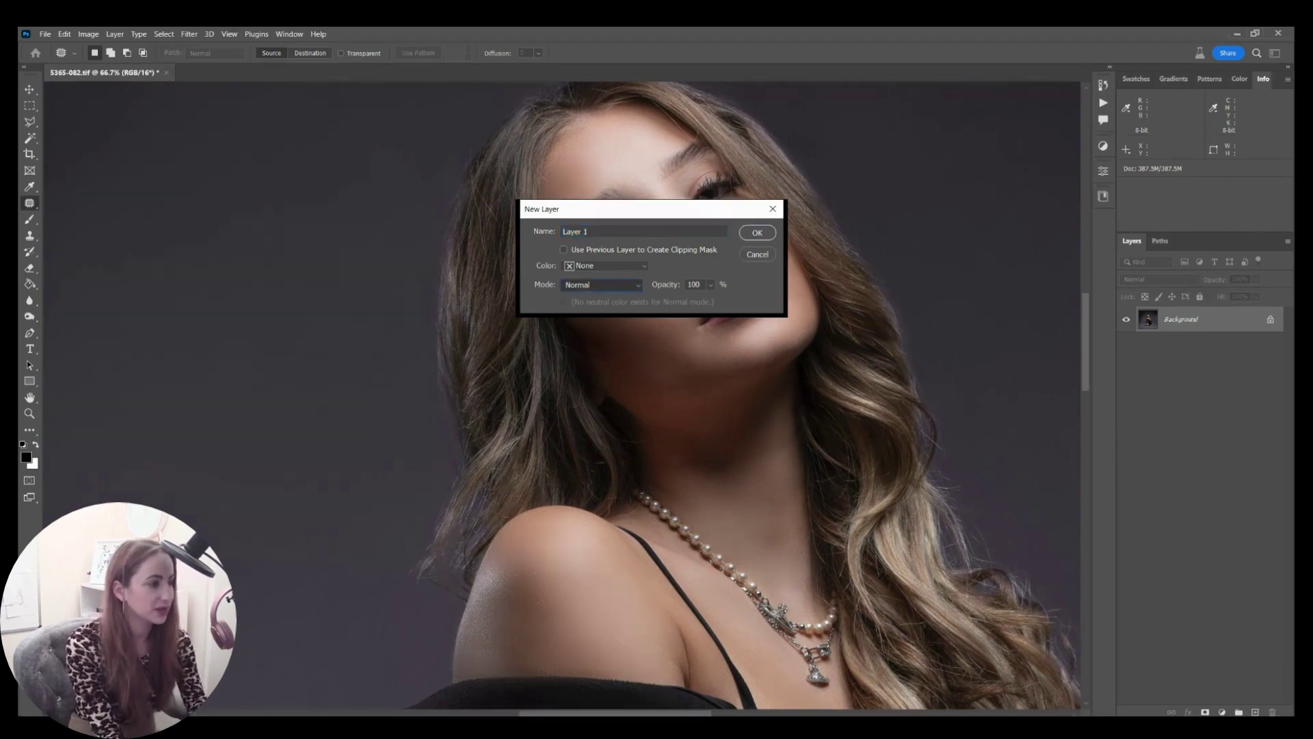
{"action": "left_click", "coordinate": [581, 327]}
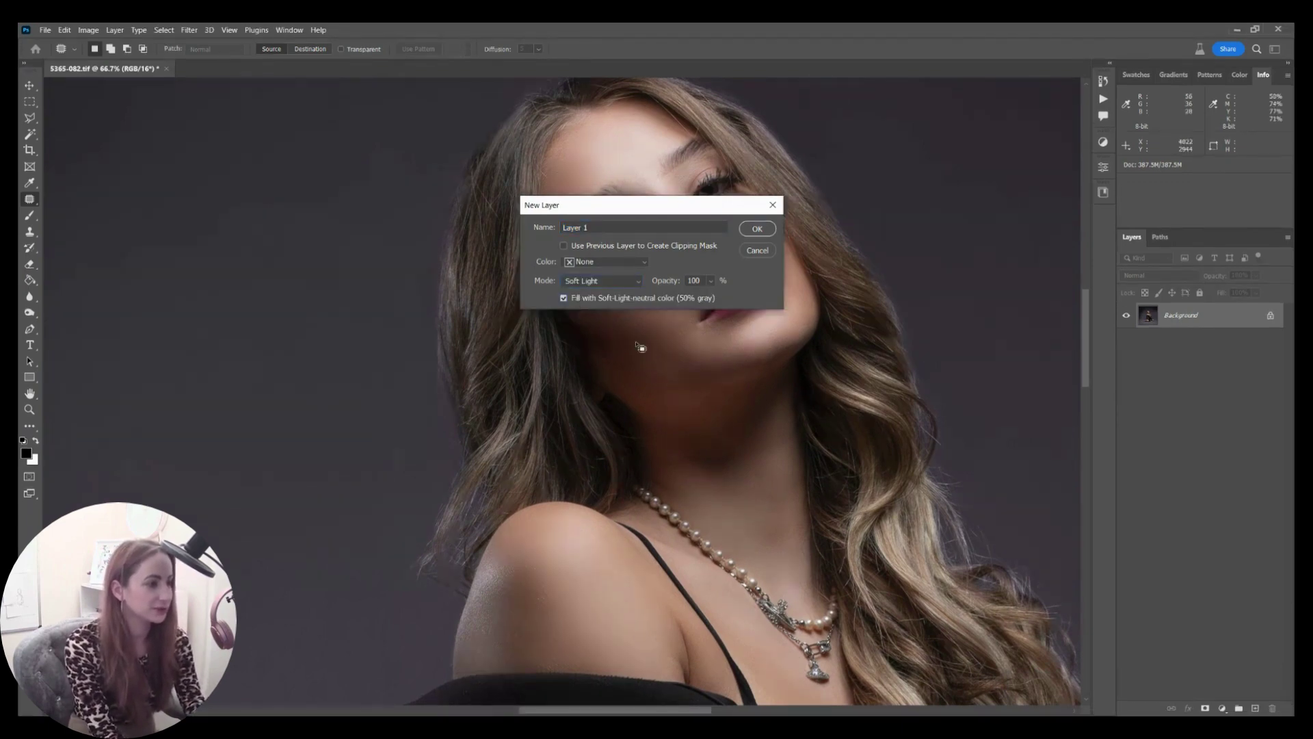
{"action": "key", "text": "Return"}
Dodge the highlights on the cheek, nose and under the eyes on the gray layer, range Midtones, with a 100- to 200-pixel brush.
{"action": "key", "text": "o"}
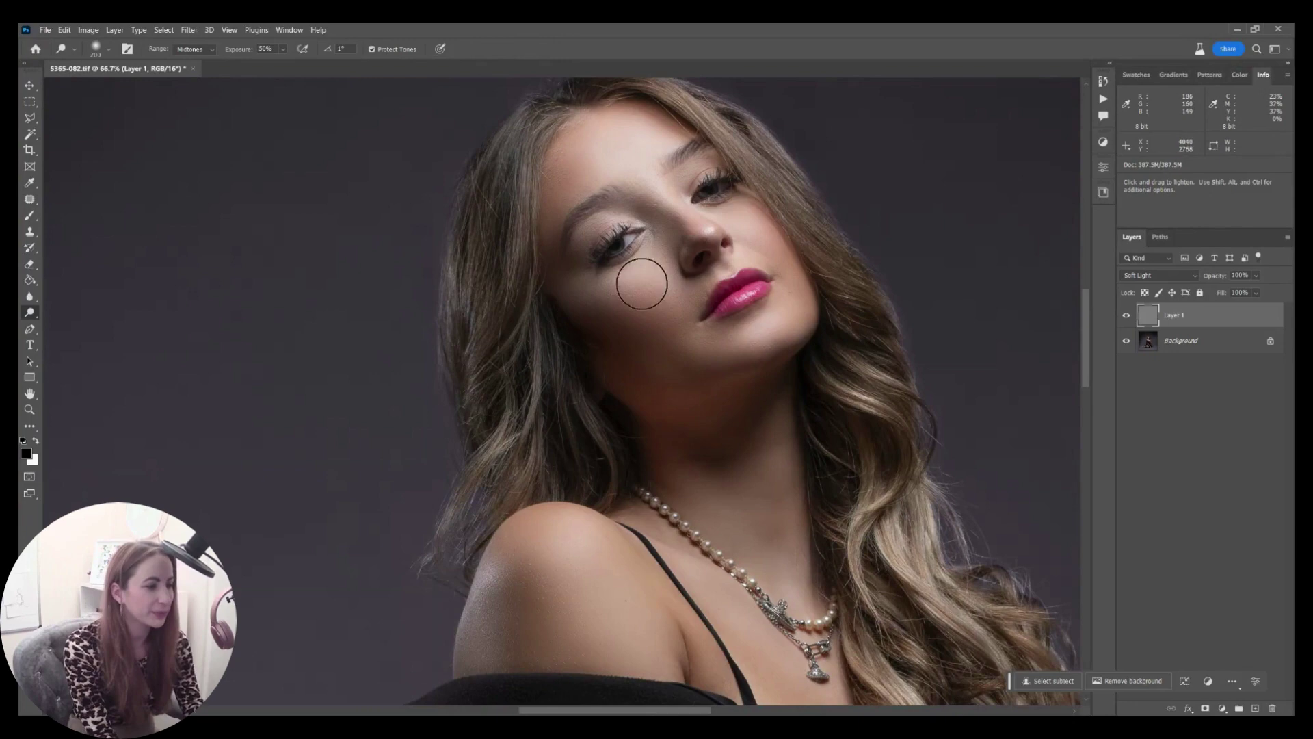
{"action": "left_click_drag", "start_coordinate": [642, 270], "coordinate": [657, 284]}
{"action": "left_click_drag", "start_coordinate": [723, 220], "coordinate": [745, 207]}
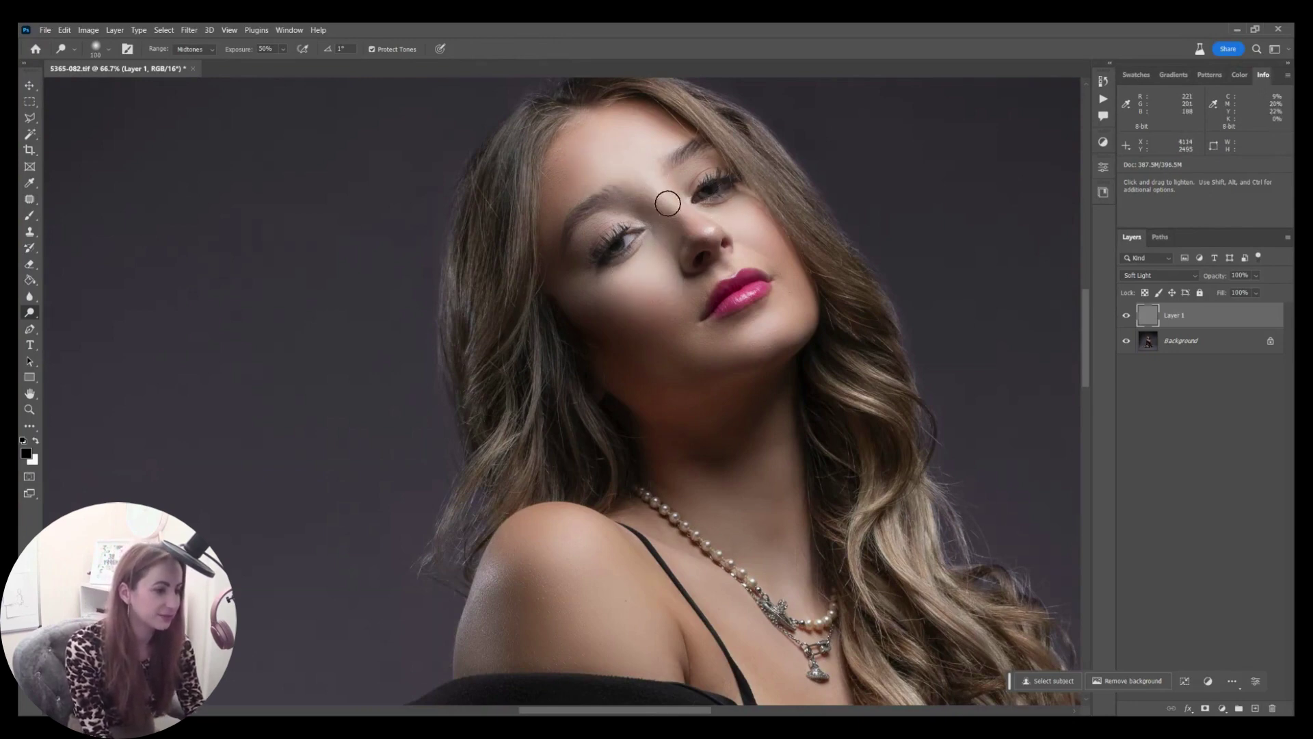
Burn the shadows along the jaw and upper neck at 20% exposure with up to a 250-pixel brush, and compare with the layer hidden.
{"action": "key", "text": "shift+o"}
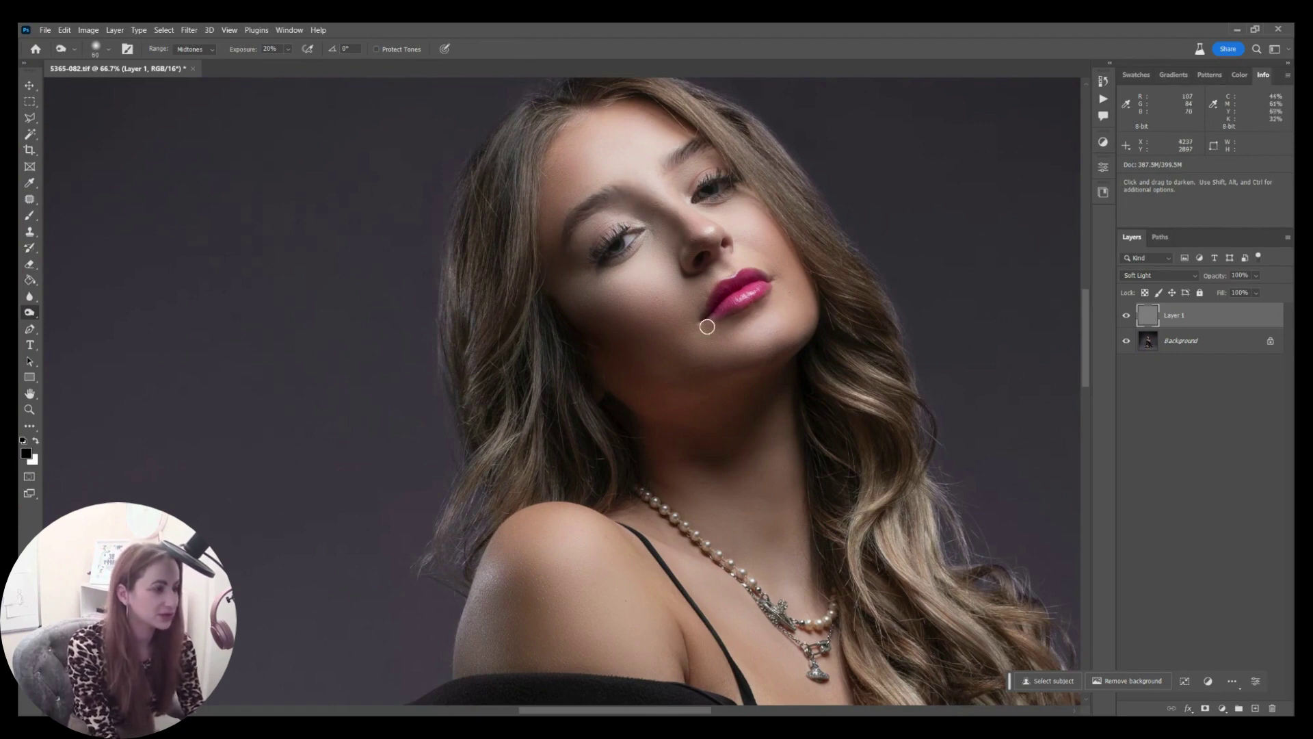
{"action": "key", "text": "bracketright"}
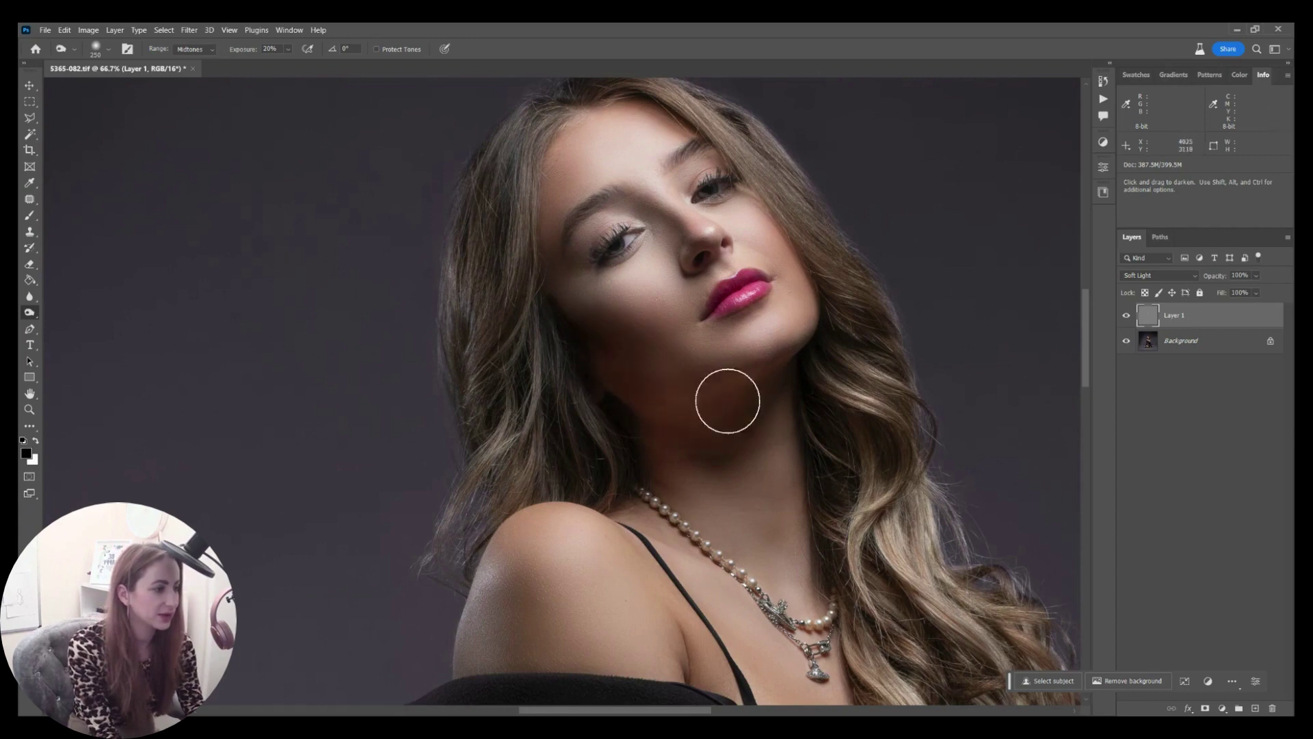
{"action": "mouse_move", "coordinate": [616, 398]}
{"action": "left_mouse_down"}
{"action": "mouse_move", "coordinate": [760, 387]}
{"action": "mouse_move", "coordinate": [593, 381]}
{"action": "mouse_move", "coordinate": [761, 369]}
{"action": "mouse_move", "coordinate": [567, 373]}
{"action": "mouse_move", "coordinate": [697, 407]}
{"action": "mouse_move", "coordinate": [556, 364]}
{"action": "mouse_move", "coordinate": [712, 380]}
{"action": "left_mouse_up"}
{"action": "left_click_drag", "start_coordinate": [619, 578], "coordinate": [647, 572]}
{"action": "left_click", "coordinate": [1128, 317]}
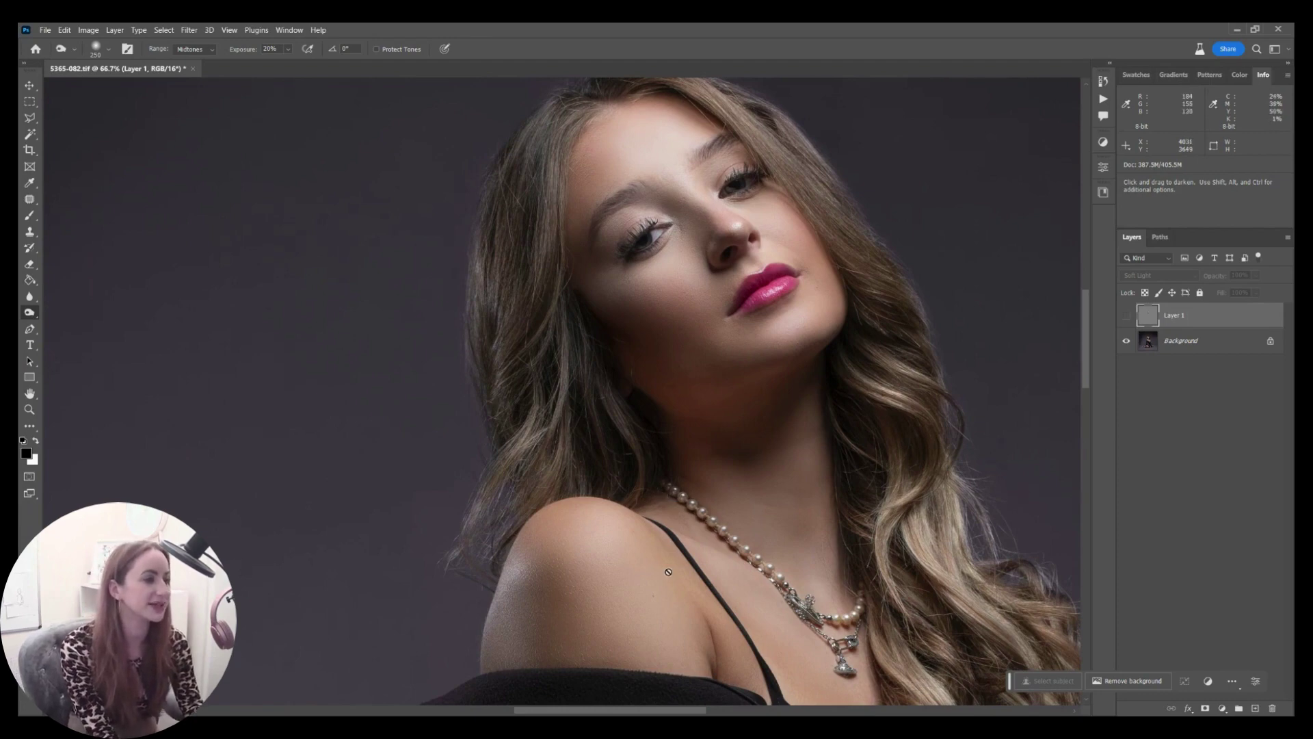
{"action": "left_click", "coordinate": [1126, 317]}
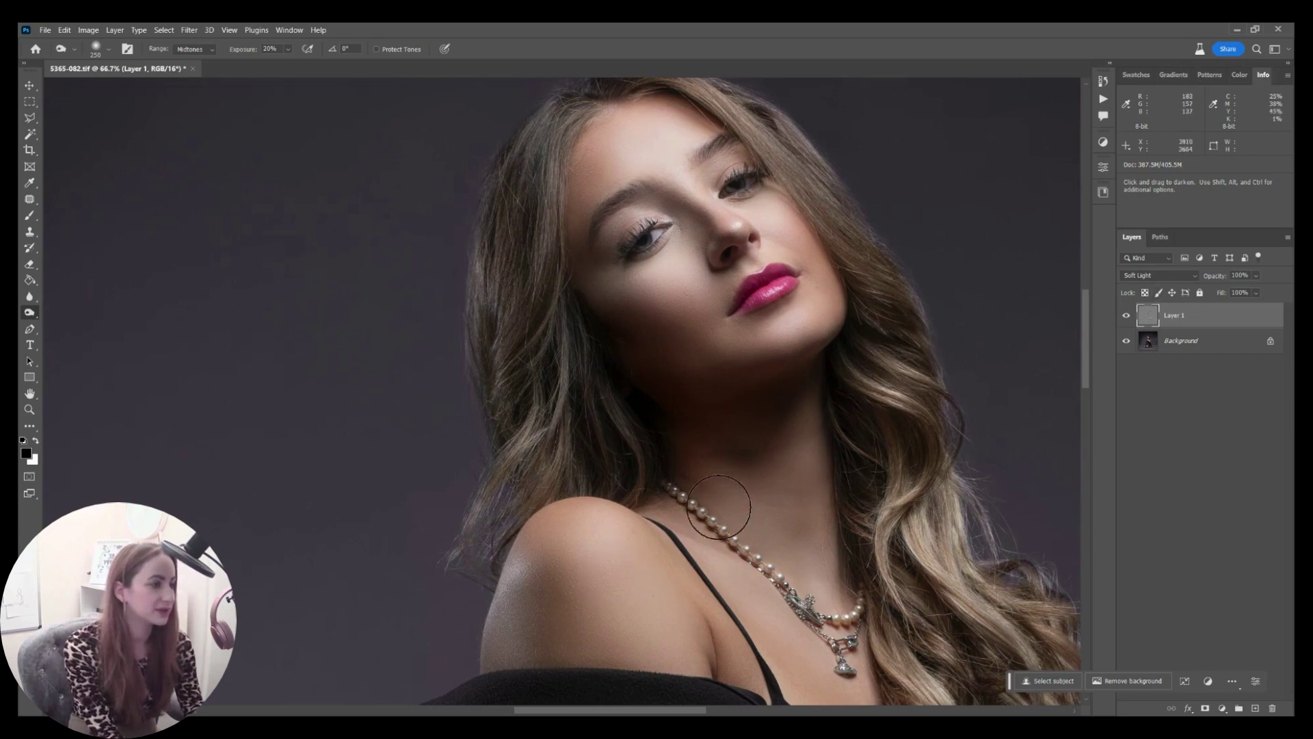
Burn the shadows on the neck and bare shoulder with a 250- to 300-pixel brush at 20% exposure.
{"action": "mouse_move", "coordinate": [615, 517]}
{"action": "left_mouse_down"}
{"action": "mouse_move", "coordinate": [510, 315]}
{"action": "mouse_move", "coordinate": [573, 350]}
{"action": "left_mouse_up"}
{"action": "key", "text": "]"}
{"action": "mouse_move", "coordinate": [657, 313]}
{"action": "left_mouse_down"}
{"action": "mouse_move", "coordinate": [668, 313]}
{"action": "mouse_move", "coordinate": [686, 410]}
{"action": "left_mouse_up"}
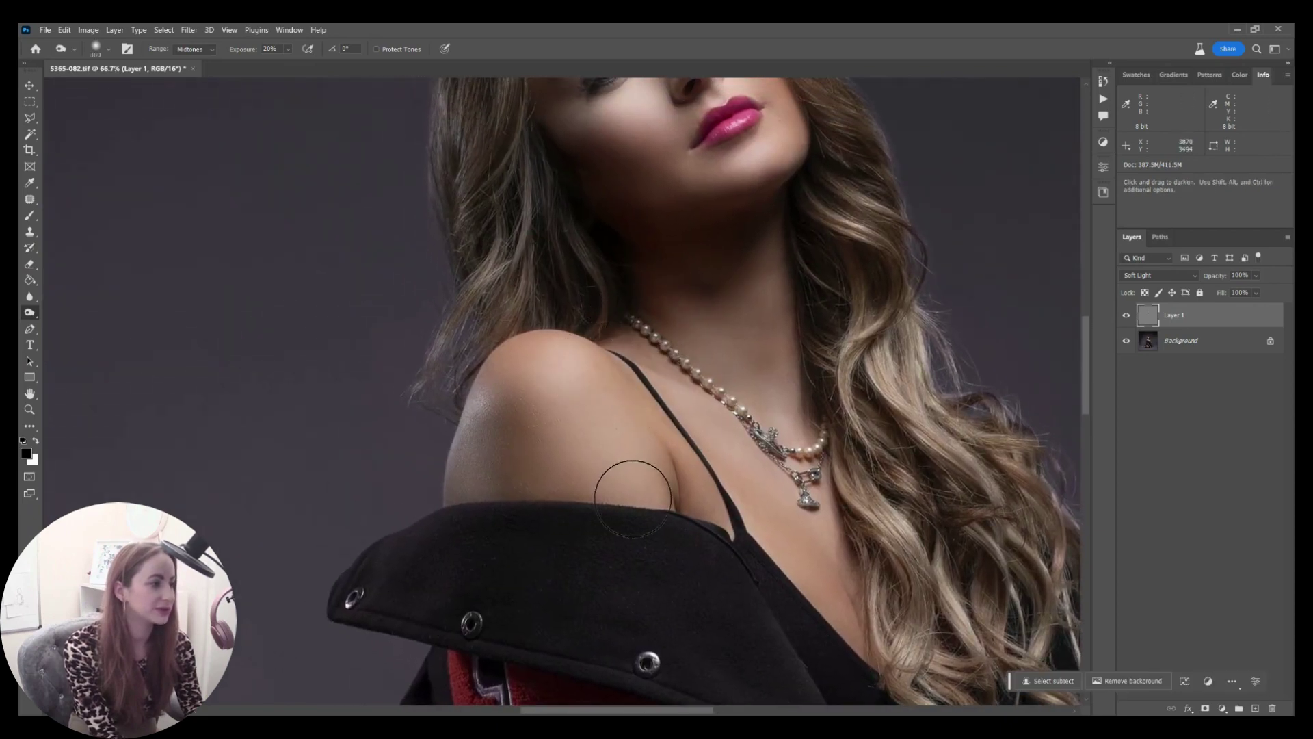
{"action": "key", "text": "["}
{"action": "mouse_move", "coordinate": [541, 384]}
{"action": "left_mouse_down"}
{"action": "mouse_move", "coordinate": [522, 352]}
{"action": "mouse_move", "coordinate": [523, 417]}
{"action": "mouse_move", "coordinate": [538, 364]}
{"action": "left_mouse_up"}
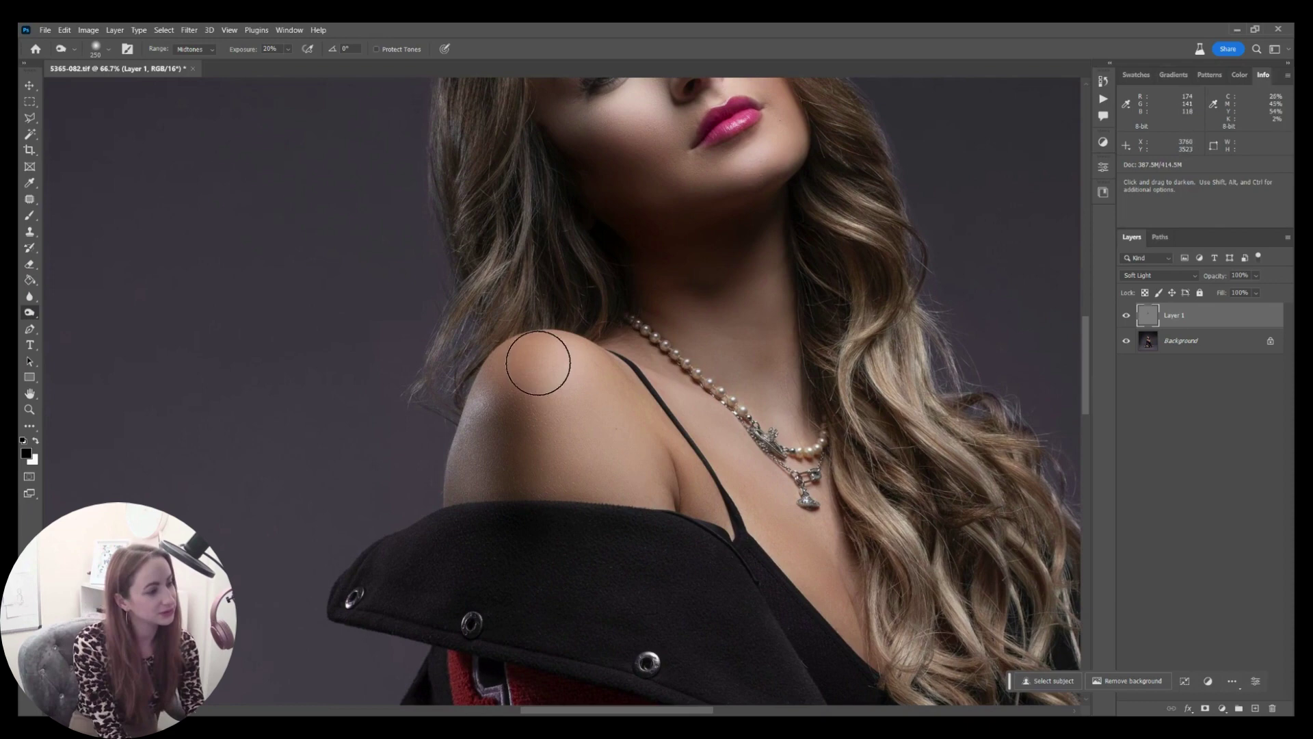
Burn the chest around the necklace pendant and the underside of the chin, varying the brush between 150 and 300 pixels.
{"action": "key", "text": "]"}
{"action": "mouse_move", "coordinate": [760, 473]}
{"action": "left_mouse_down"}
{"action": "mouse_move", "coordinate": [717, 558]}
{"action": "mouse_move", "coordinate": [819, 408]}
{"action": "mouse_move", "coordinate": [834, 516]}
{"action": "left_mouse_up"}
{"action": "key", "text": "["}
{"action": "key", "text": "["}
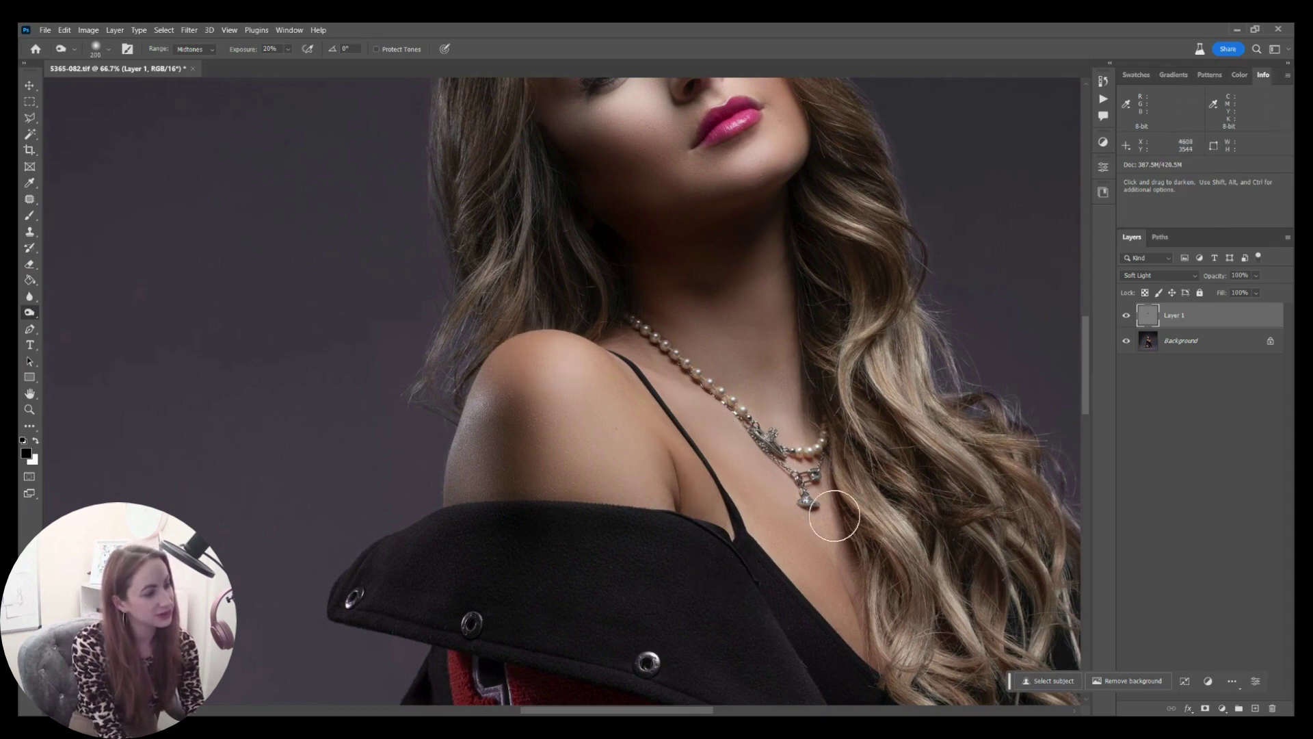
{"action": "key", "text": "bracketleft"}
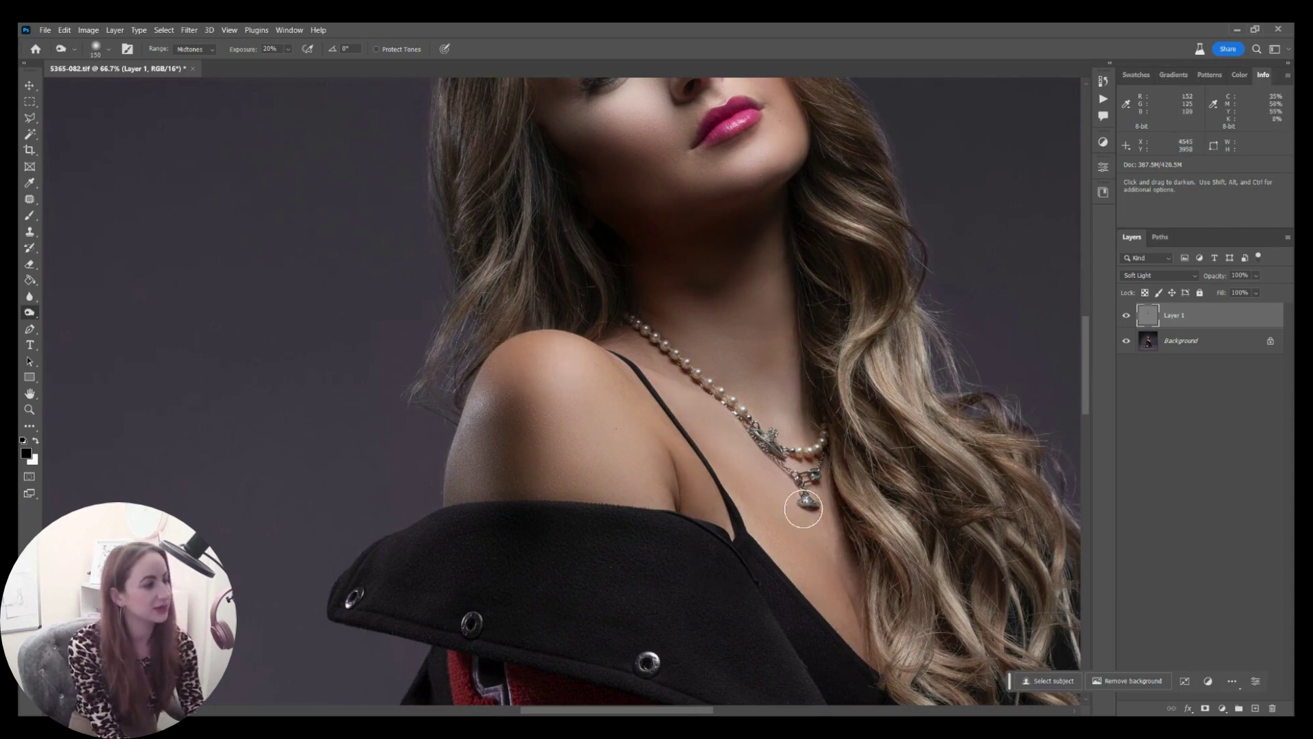
{"action": "key", "text": "bracketright"}
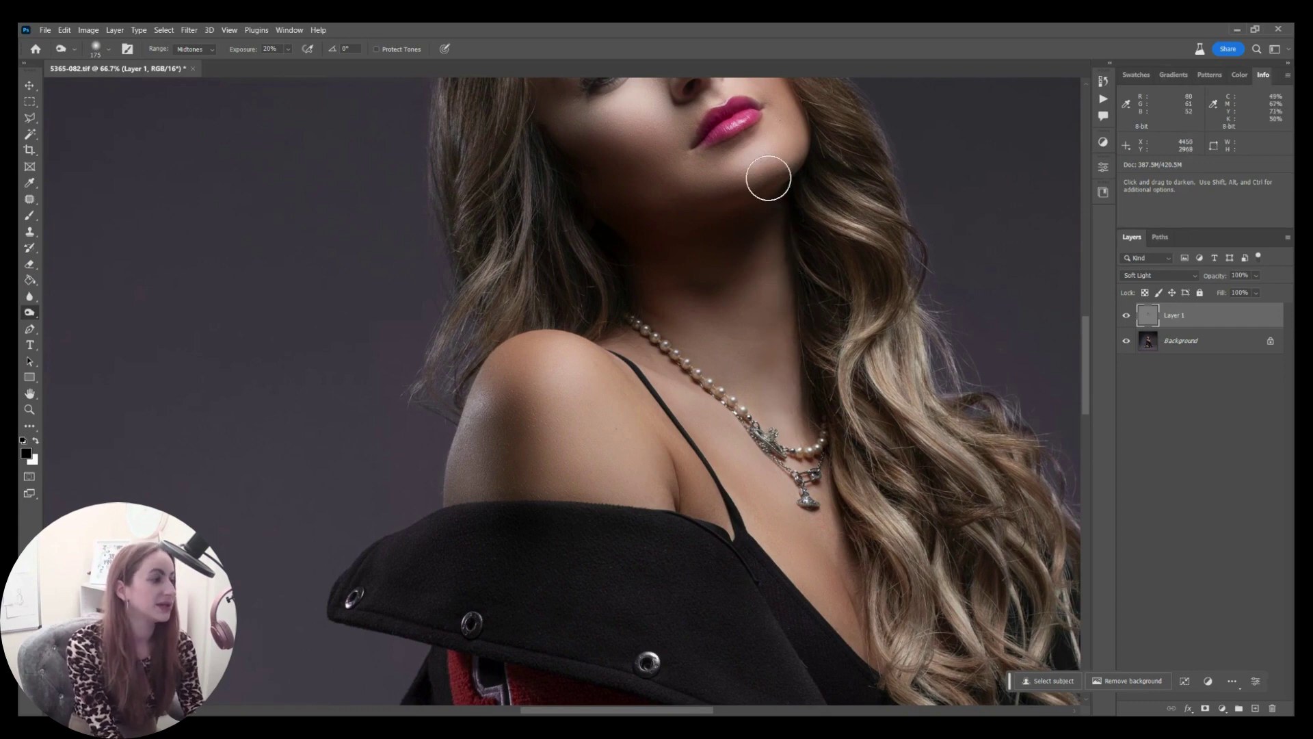
Burn the shaded areas of the legs and both knees with a 250-pixel brush at 20% exposure.
{"action": "key", "text": "ctrl+minus"}
{"action": "key", "text": "ctrl+minus"}
{"action": "left_click_drag", "start_coordinate": [683, 169], "coordinate": [701, 79]}
{"action": "key", "text": "bracketright"}
{"action": "key", "text": "bracketright"}
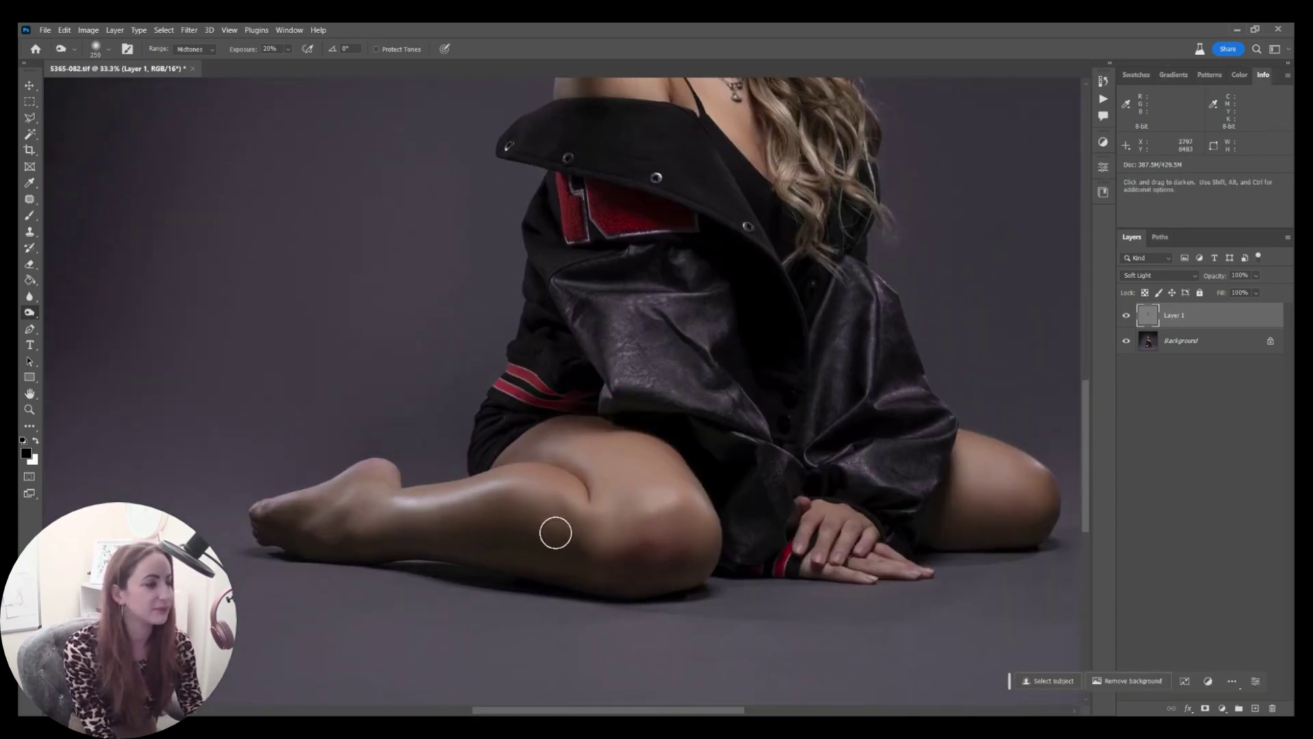
{"action": "mouse_move", "coordinate": [556, 532]}
{"action": "left_mouse_down"}
{"action": "mouse_move", "coordinate": [333, 528]}
{"action": "mouse_move", "coordinate": [571, 555]}
{"action": "mouse_move", "coordinate": [623, 535]}
{"action": "mouse_move", "coordinate": [677, 550]}
{"action": "mouse_move", "coordinate": [589, 559]}
{"action": "left_mouse_up"}
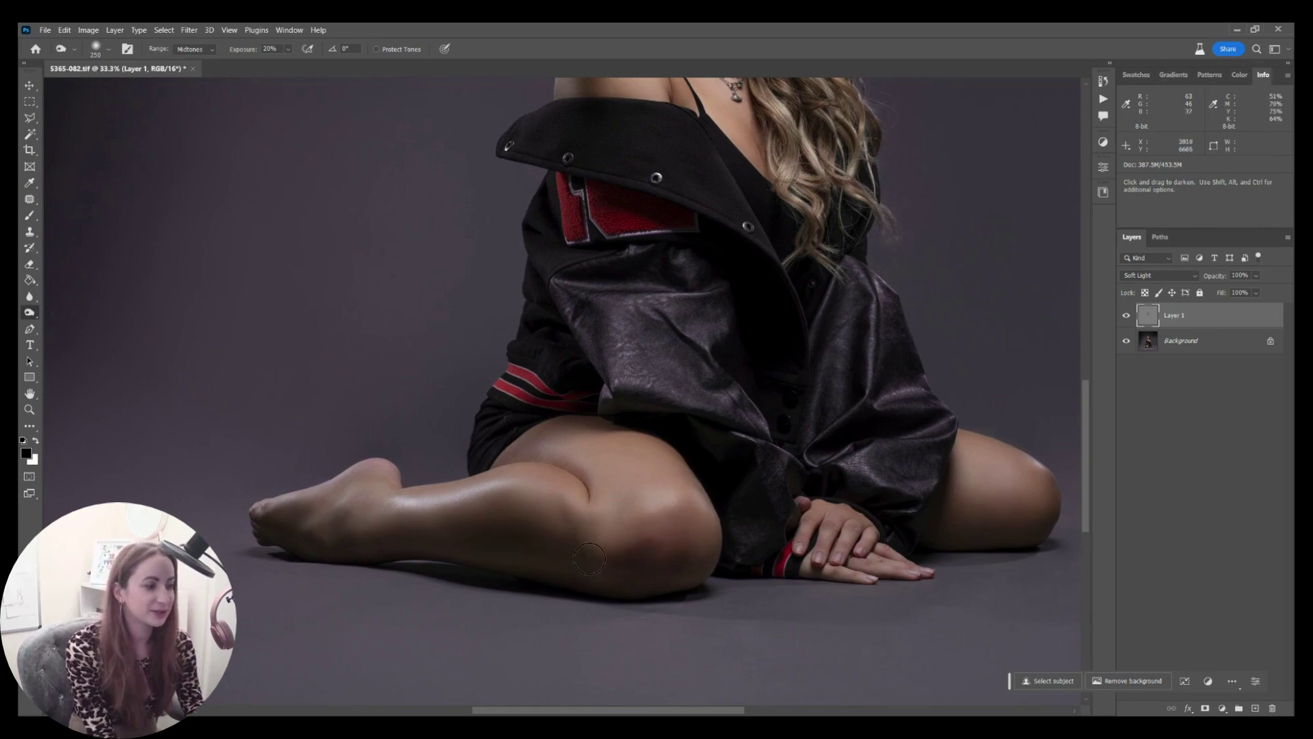
{"action": "left_click_drag", "start_coordinate": [996, 493], "coordinate": [943, 492]}
Dodge the highlights on the thigh, lower leg and foot, range Midtones, with a brush between 175 and 300 pixels.
{"action": "key", "text": "shift+o"}
{"action": "key", "text": "shift+o"}
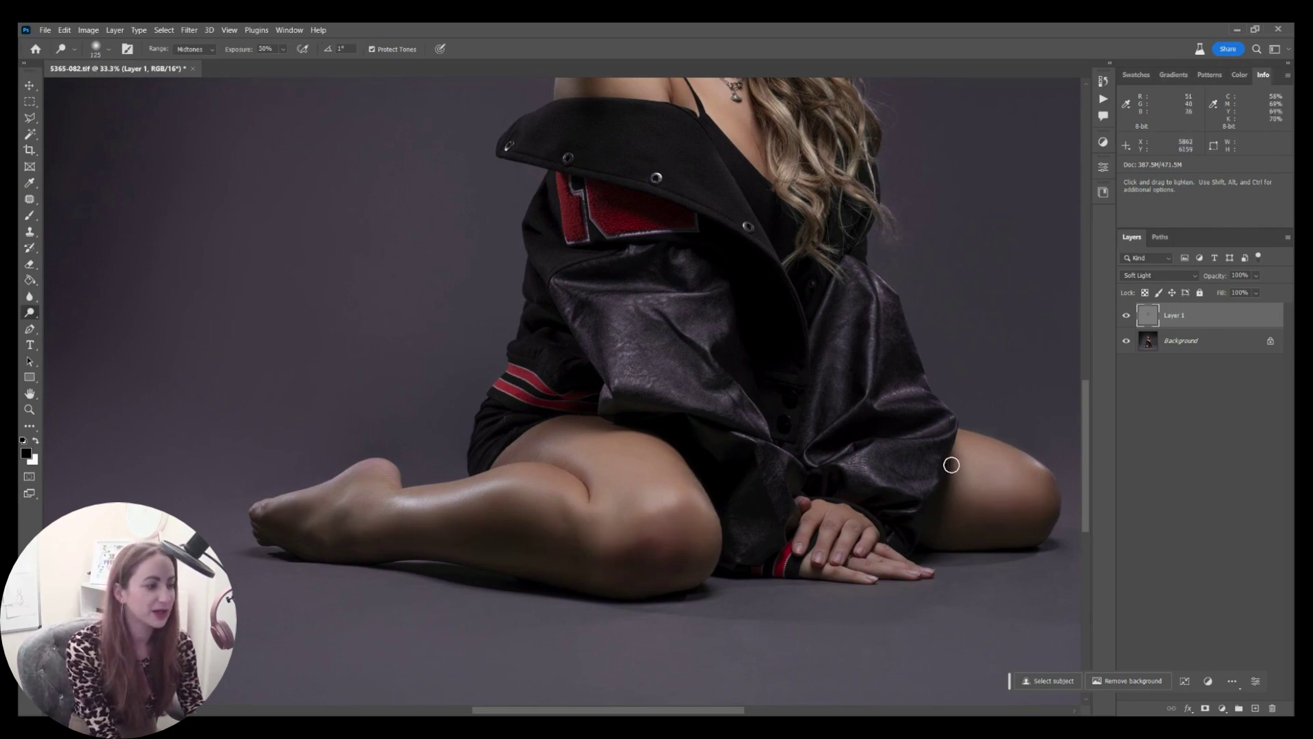
{"action": "key", "text": "bracketright"}
{"action": "key", "text": "bracketright"}
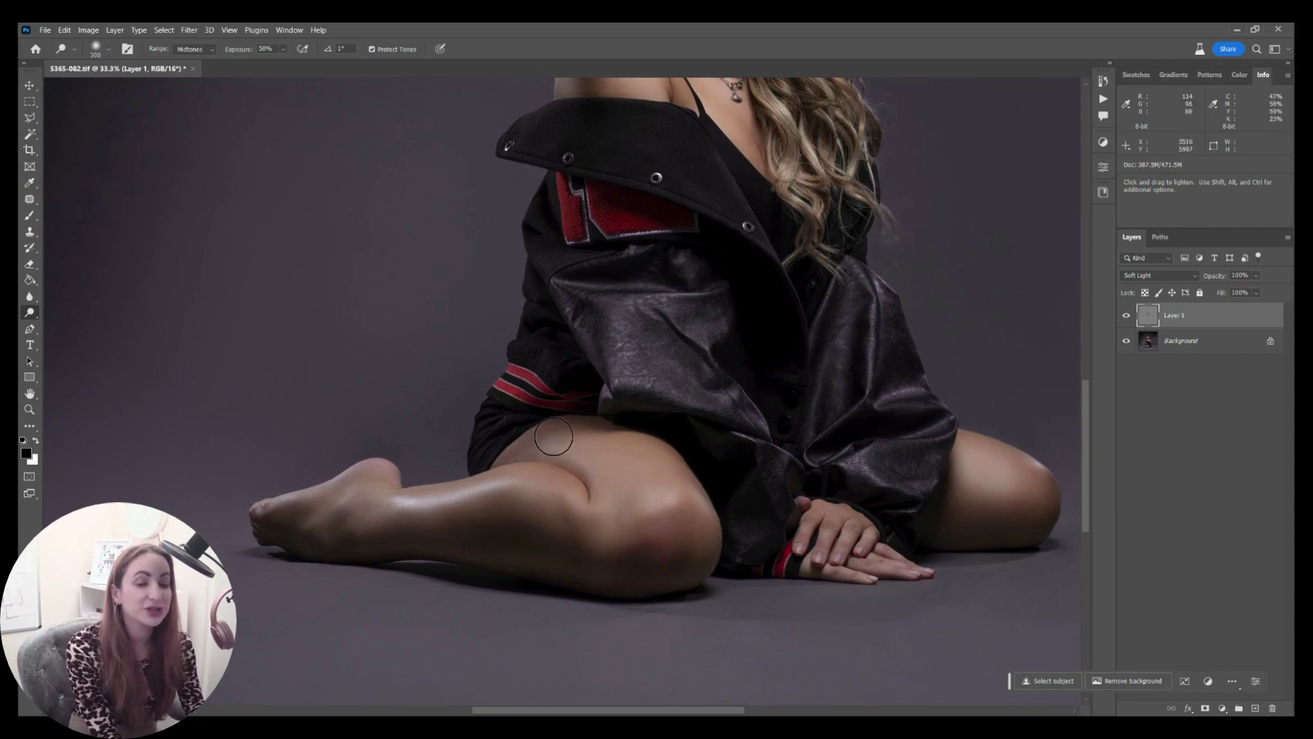
{"action": "key", "text": "bracketleft"}
{"action": "key", "text": "bracketleft"}
{"action": "left_click_drag", "start_coordinate": [366, 484], "coordinate": [297, 510]}
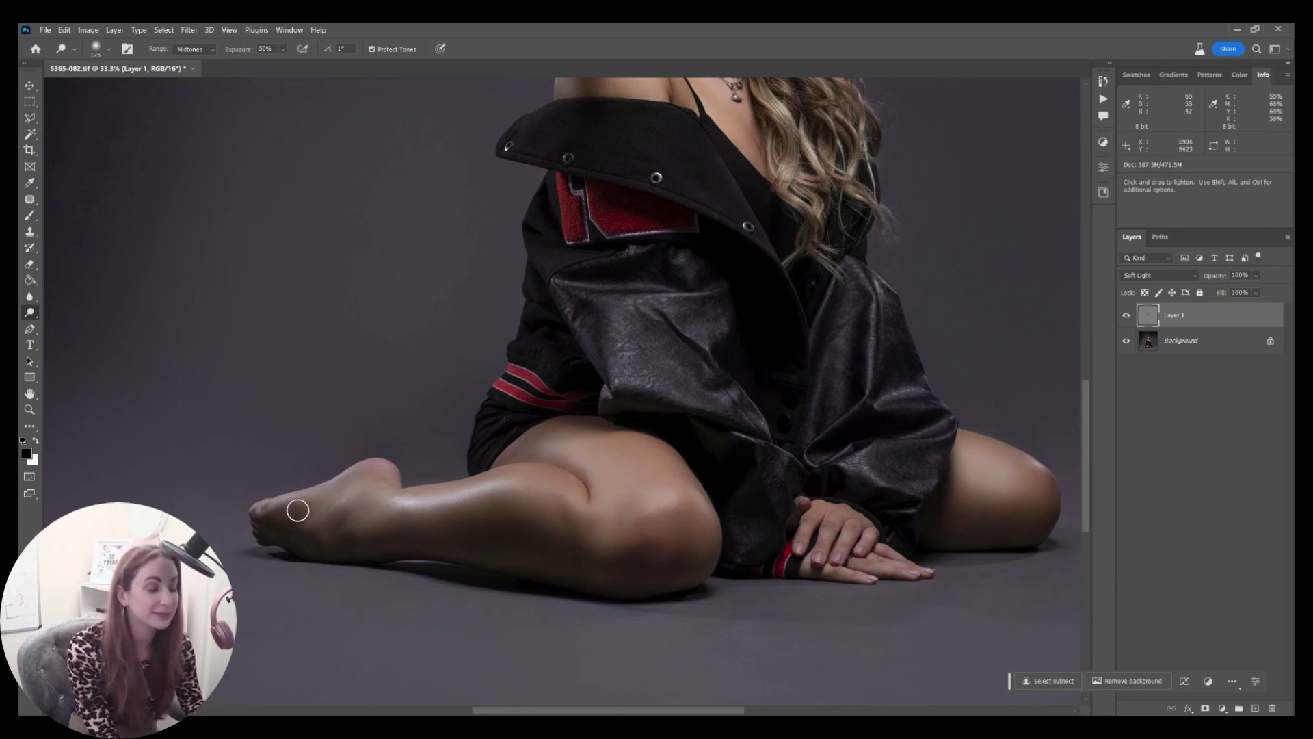
{"action": "key", "text": "space"}
{"action": "left_click_drag", "start_coordinate": [663, 89], "coordinate": [621, 325]}
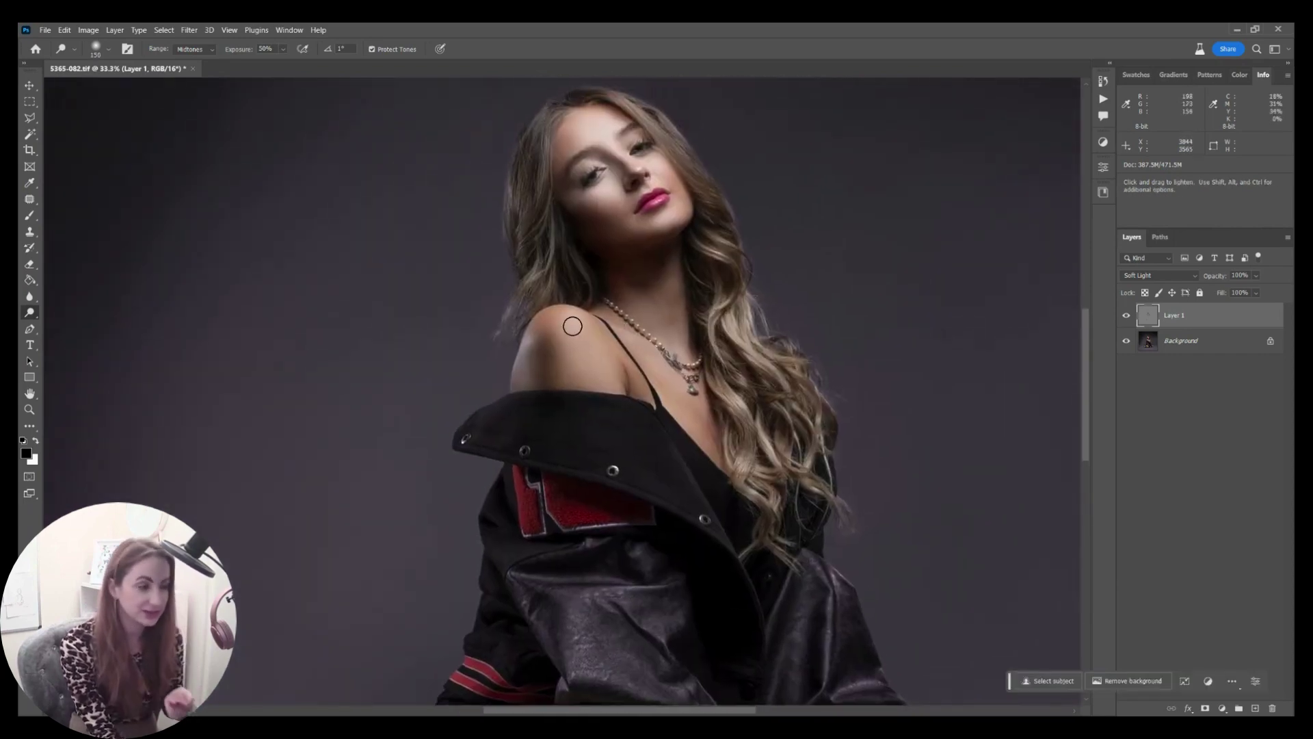
Compare the portrait with and without the dodge-and-burn layer, and lower that layer's opacity to 75%.
{"action": "key", "text": "bracketright"}
{"action": "key", "text": "bracketright"}
{"action": "key", "text": "bracketright"}
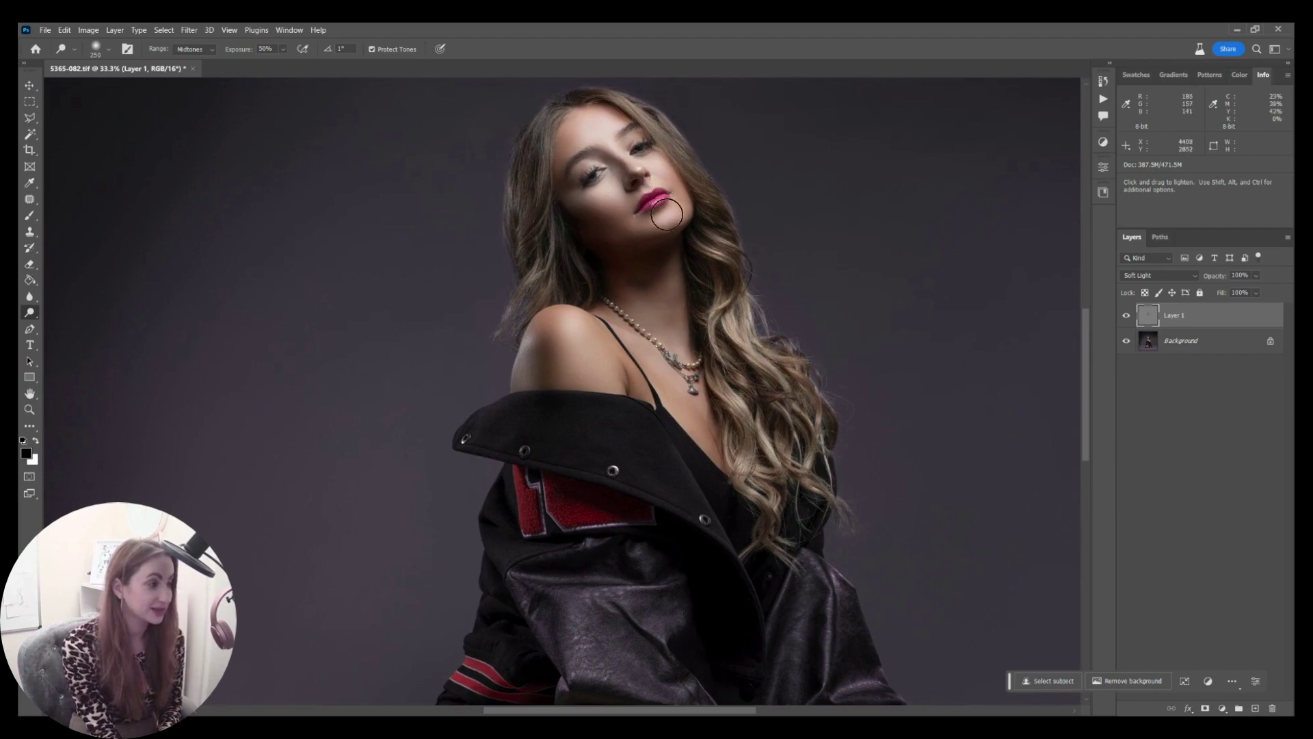
{"action": "key", "text": "ctrl+0"}
{"action": "left_click", "coordinate": [1125, 315]}
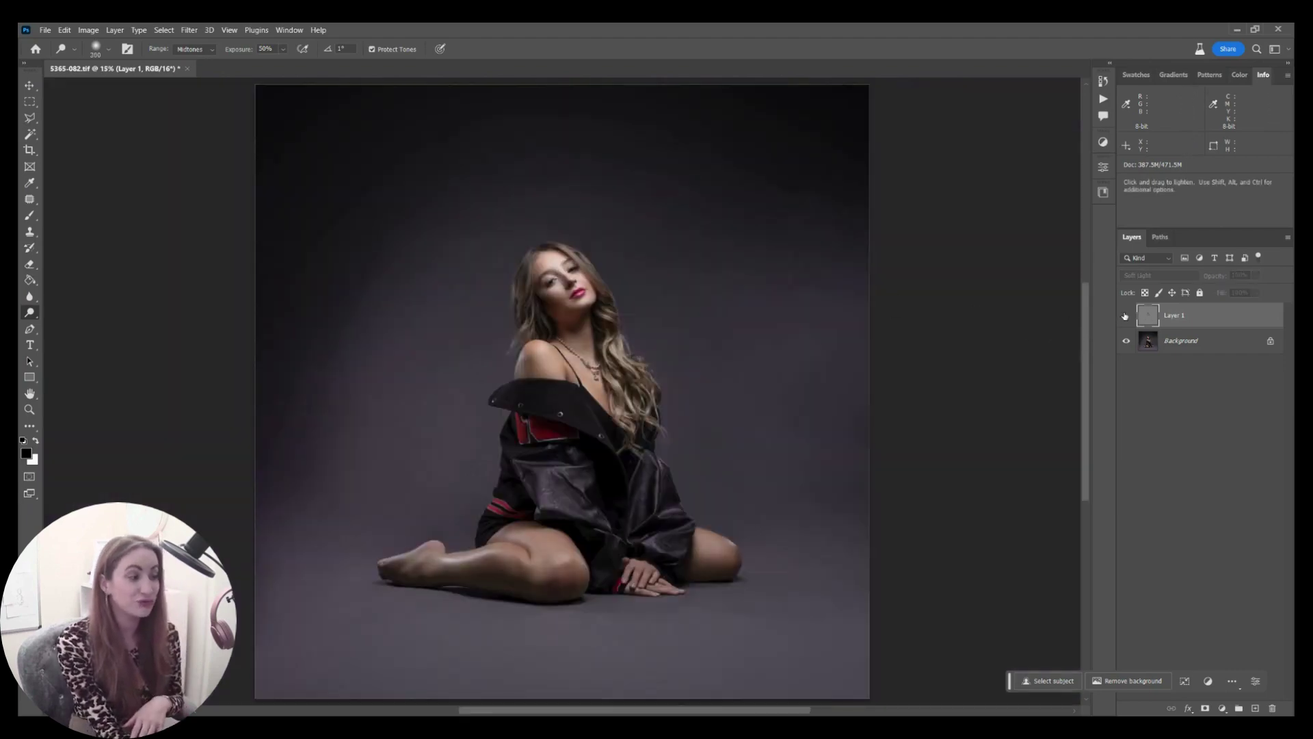
{"action": "left_click", "coordinate": [1125, 314]}
{"action": "left_click", "coordinate": [1126, 315]}
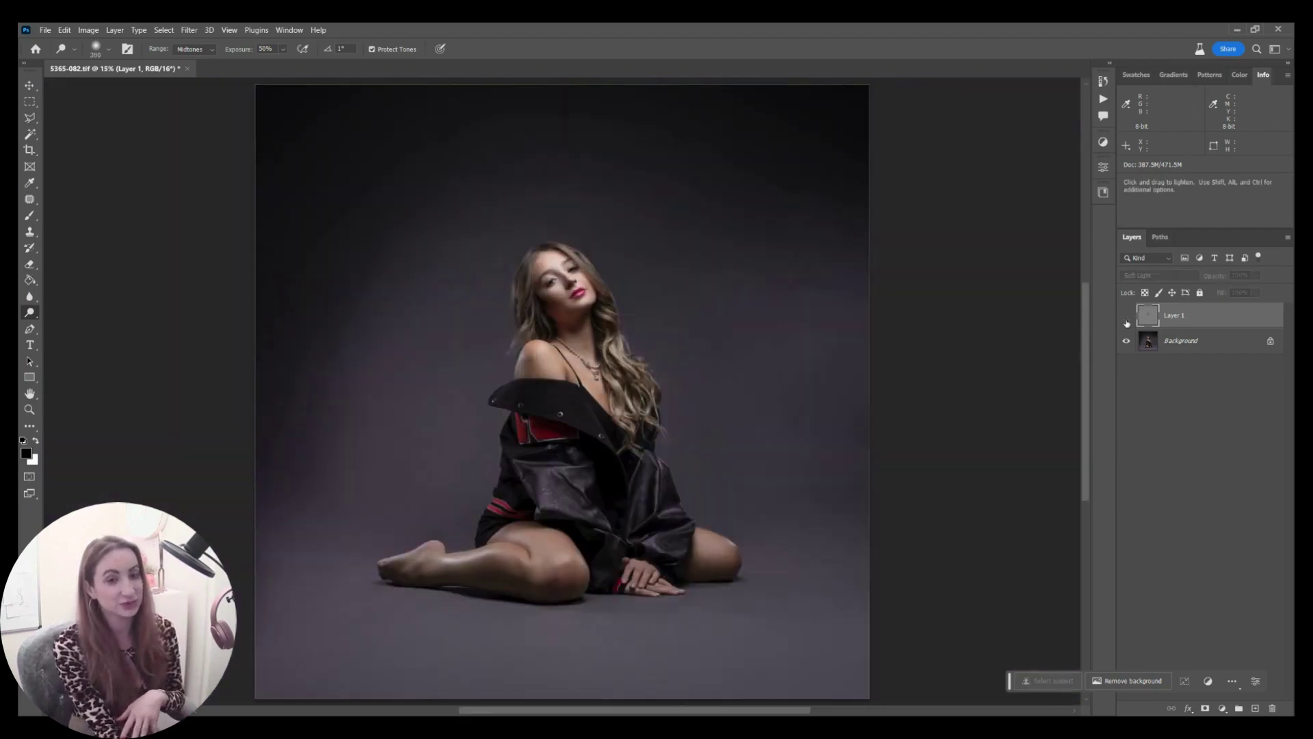
{"action": "left_click", "coordinate": [1127, 318]}
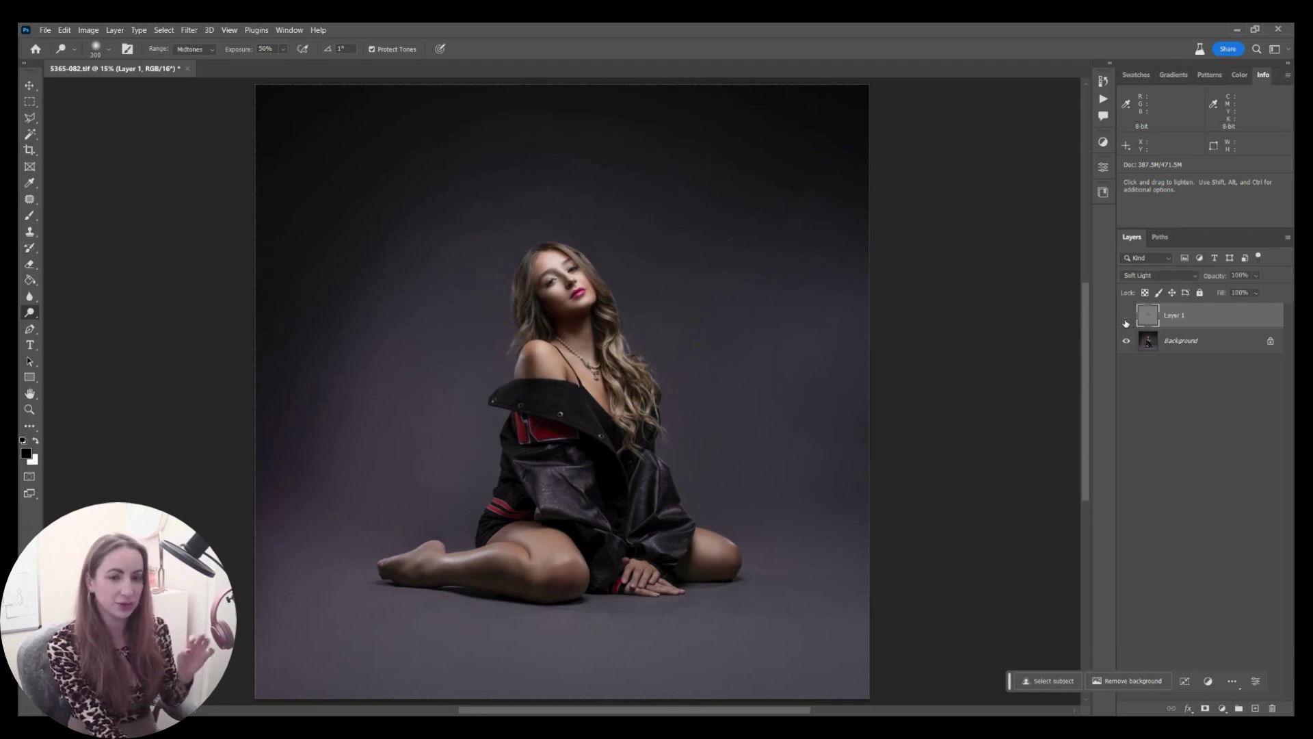
{"action": "left_click", "coordinate": [1127, 318]}
{"action": "left_click", "coordinate": [1129, 322]}
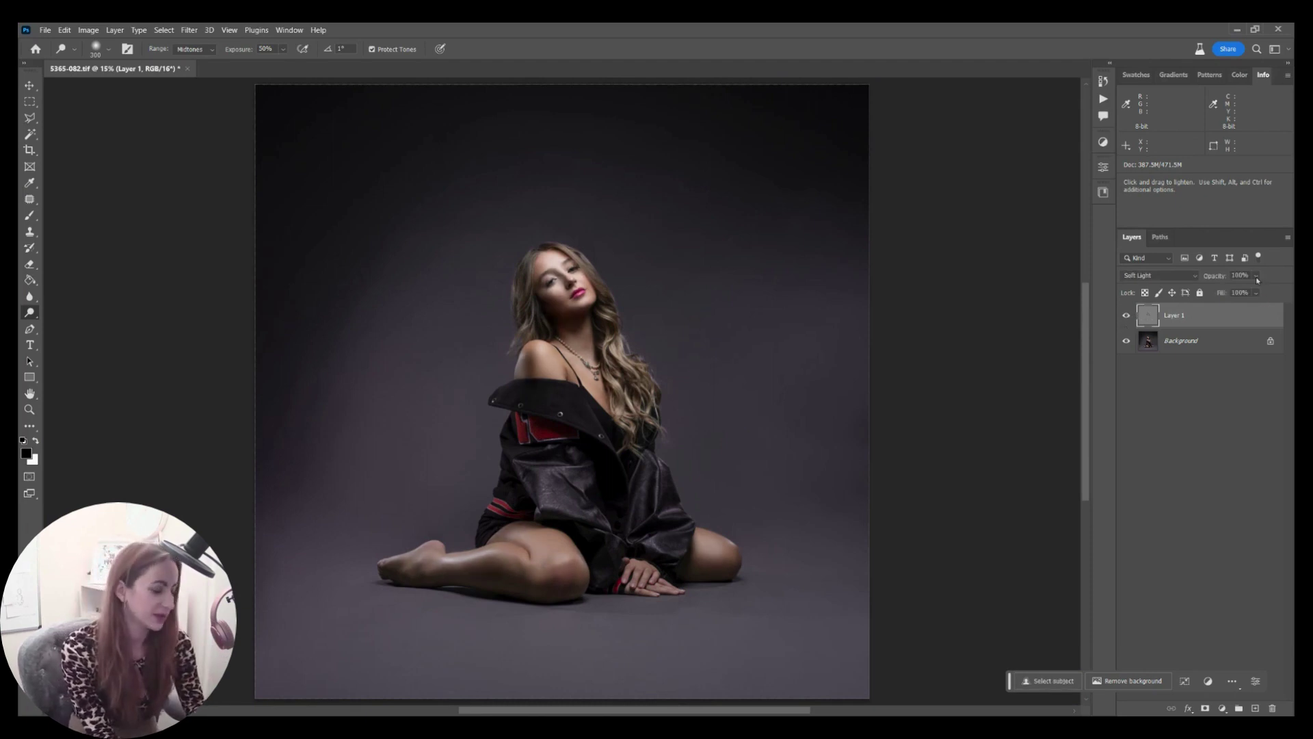
{"action": "left_click", "coordinate": [1256, 276]}
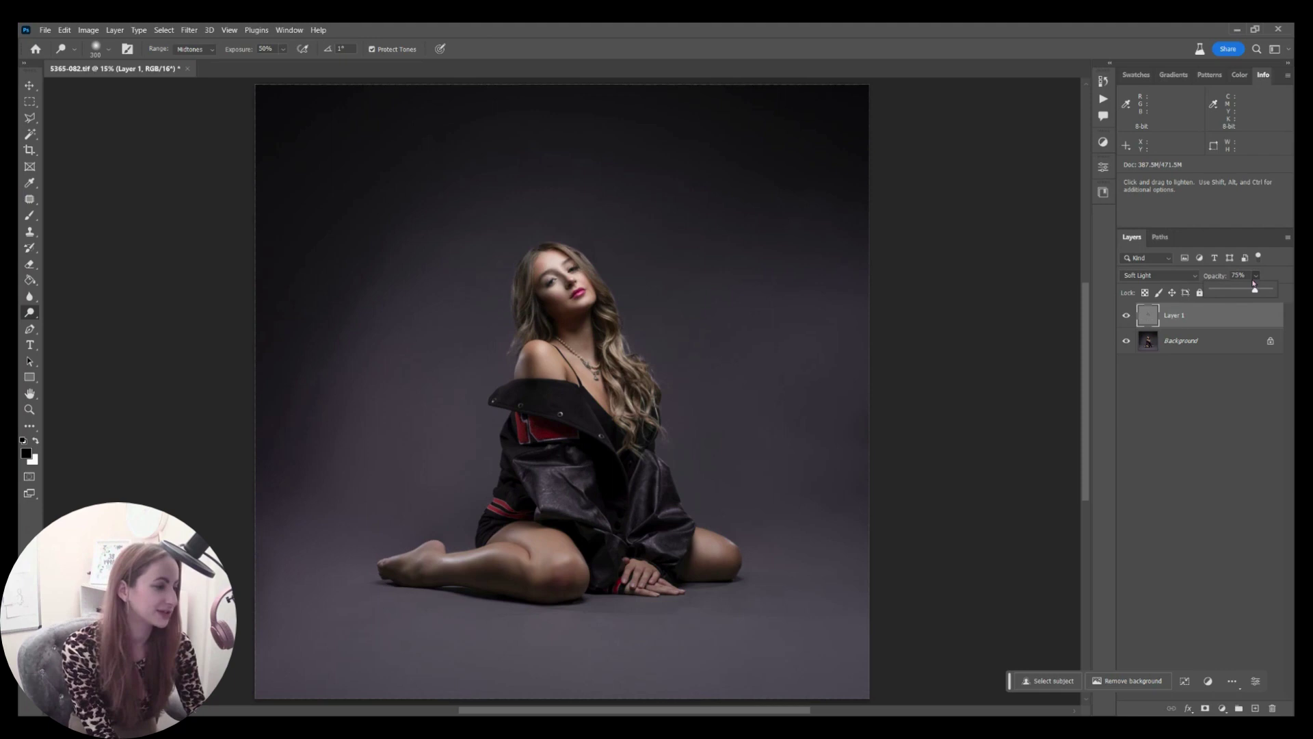
{"action": "left_click", "coordinate": [1169, 323]}
Dodge the highlights in the hair around the head with a 100-pixel brush, range Midtones.
{"action": "key", "text": "ctrl+plus"}
{"action": "key", "text": "ctrl+plus"}
{"action": "key", "text": "ctrl+plus"}
{"action": "key", "text": "space"}
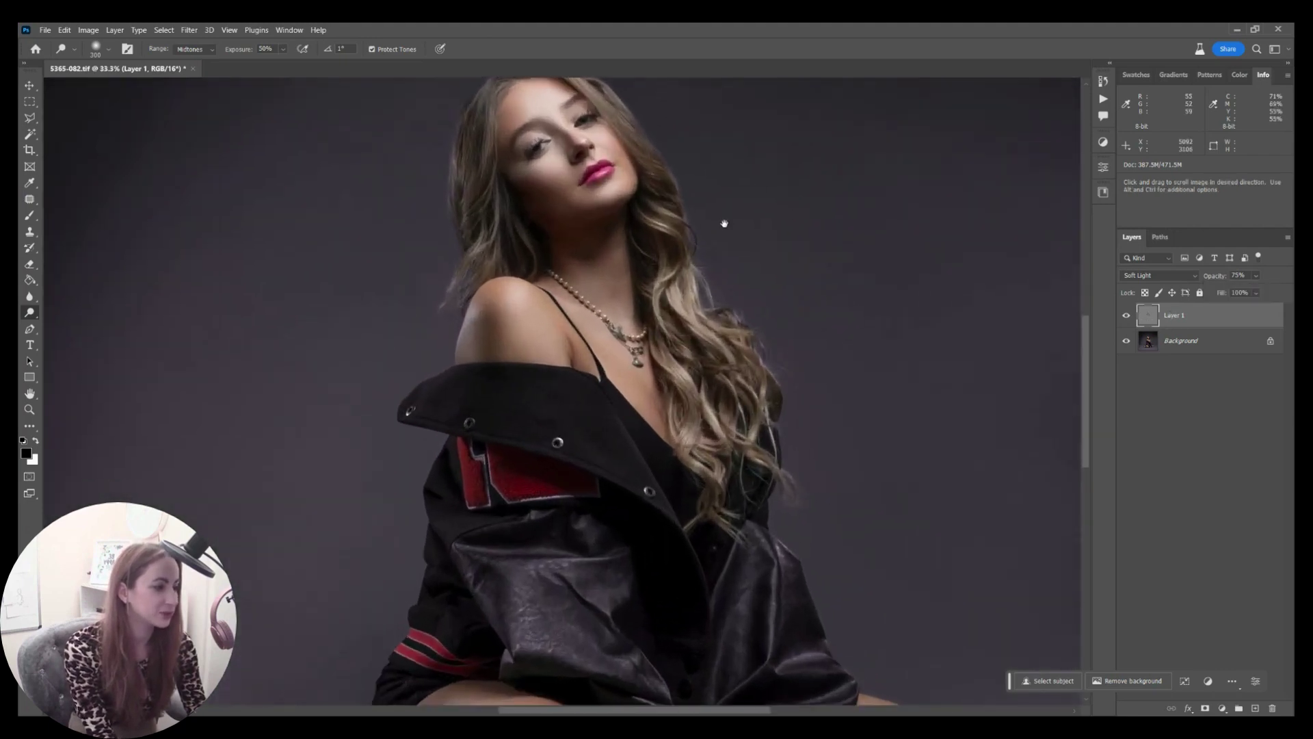
{"action": "left_click_drag", "start_coordinate": [724, 224], "coordinate": [711, 301]}
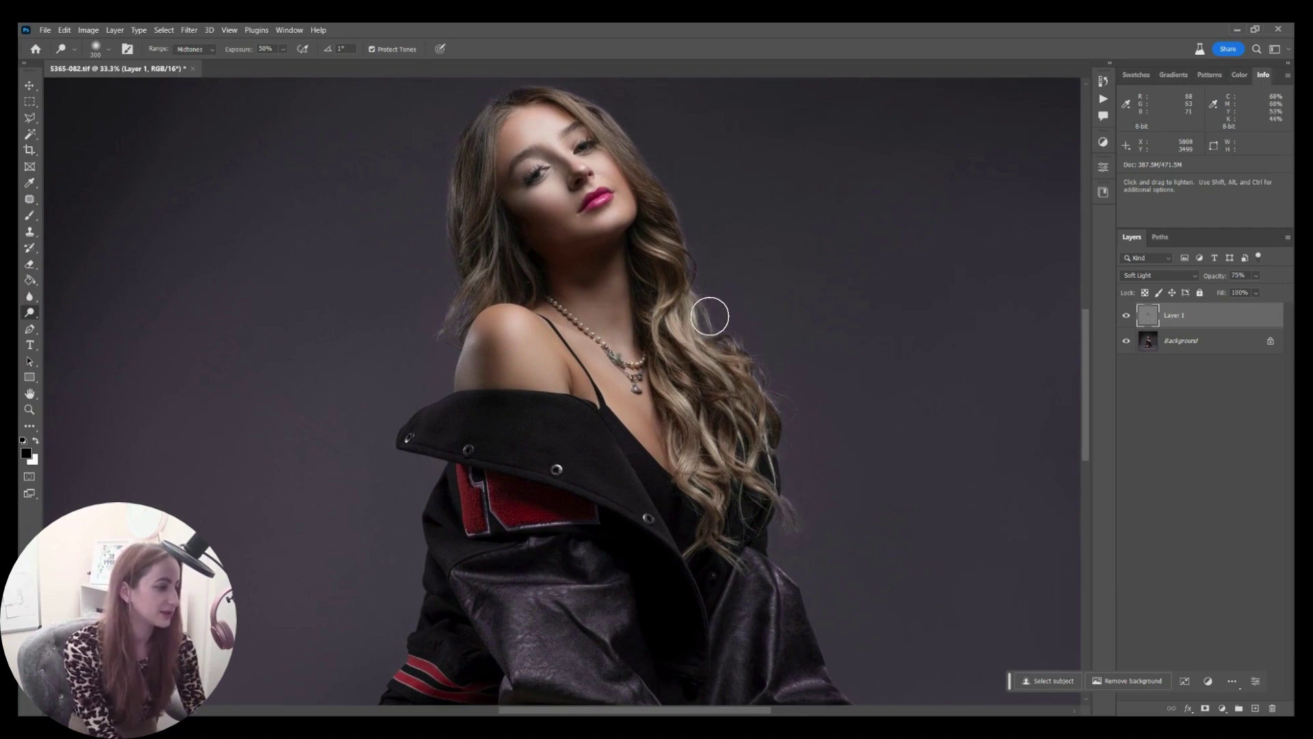
{"action": "key", "text": "bracketleft"}
{"action": "key", "text": "bracketleft"}
{"action": "key", "text": "bracketleft"}
{"action": "key", "text": "bracketleft"}
{"action": "key", "text": "bracketleft"}
{"action": "key", "text": "bracketleft"}
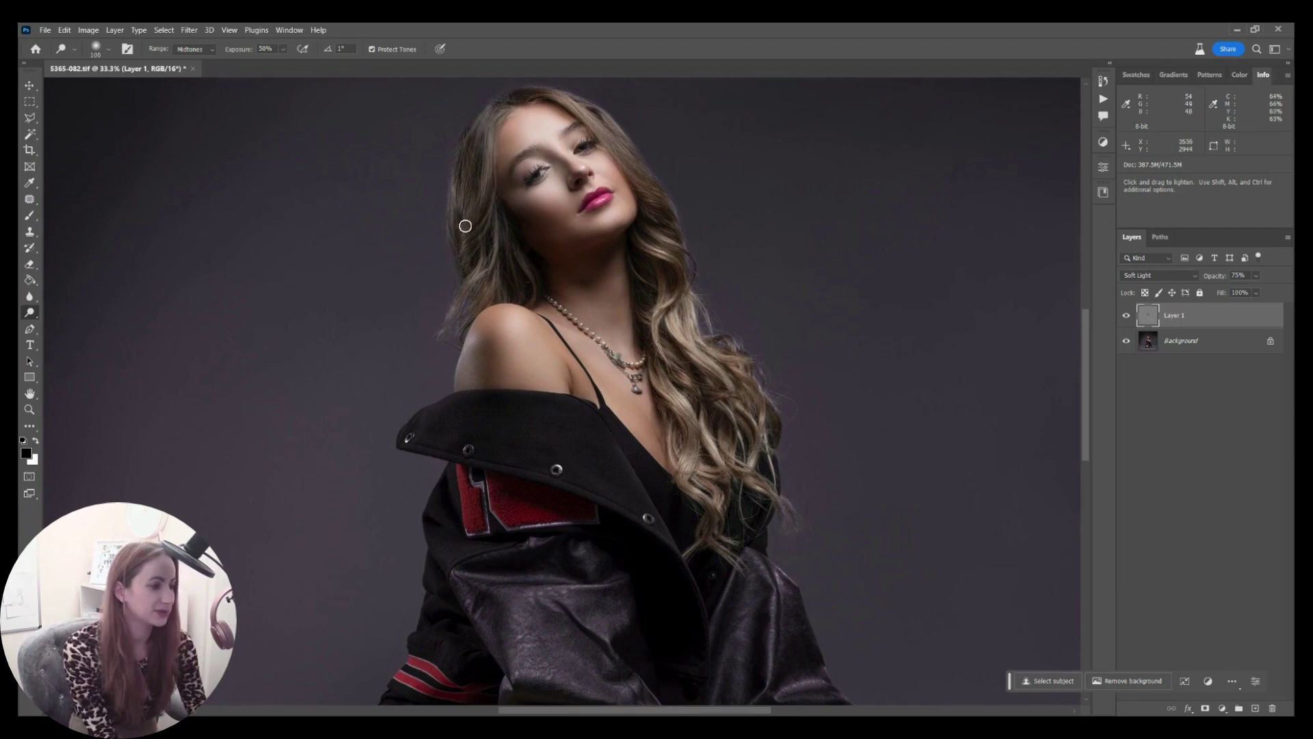
{"action": "left_click_drag", "start_coordinate": [640, 170], "coordinate": [567, 84]}
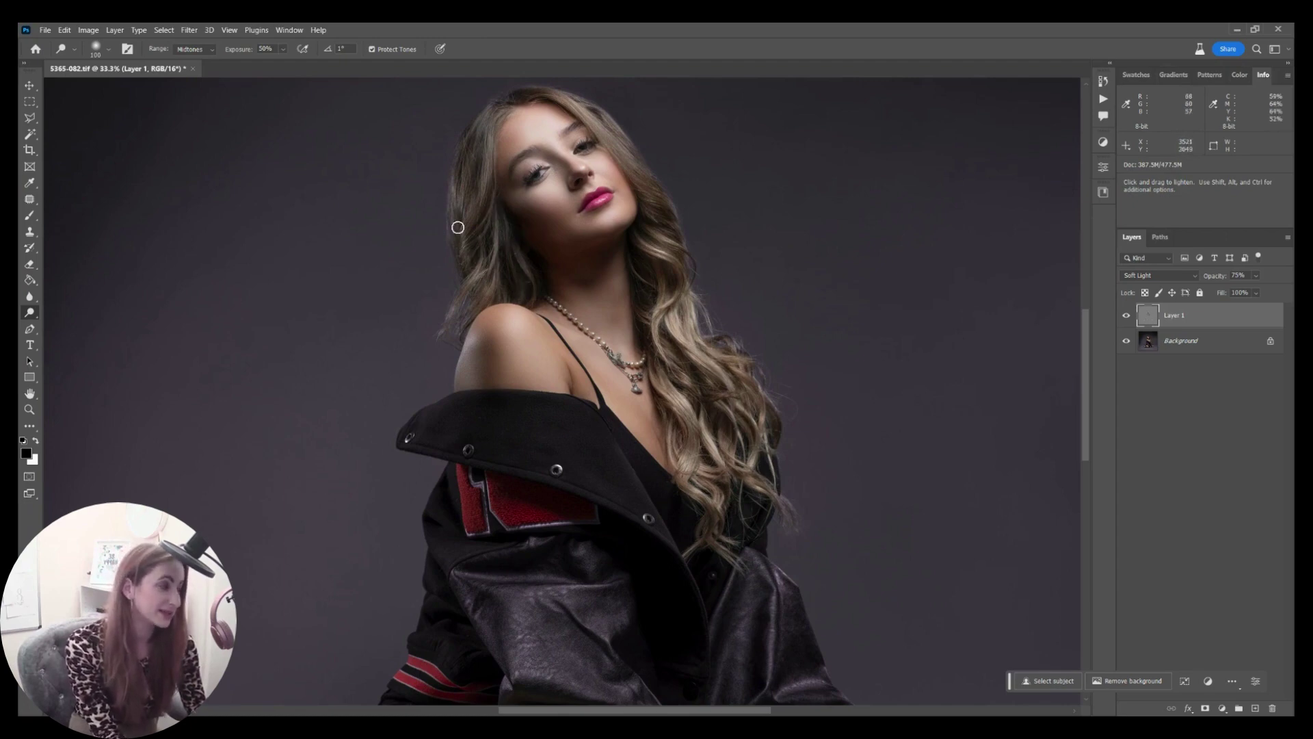
Dodge the highlights on both leather jacket sleeves with a 100- to 175-pixel brush, and switch to the Burn tool.
{"action": "left_click_drag", "start_coordinate": [585, 510], "coordinate": [620, 337]}
{"action": "key", "text": "bracketright"}
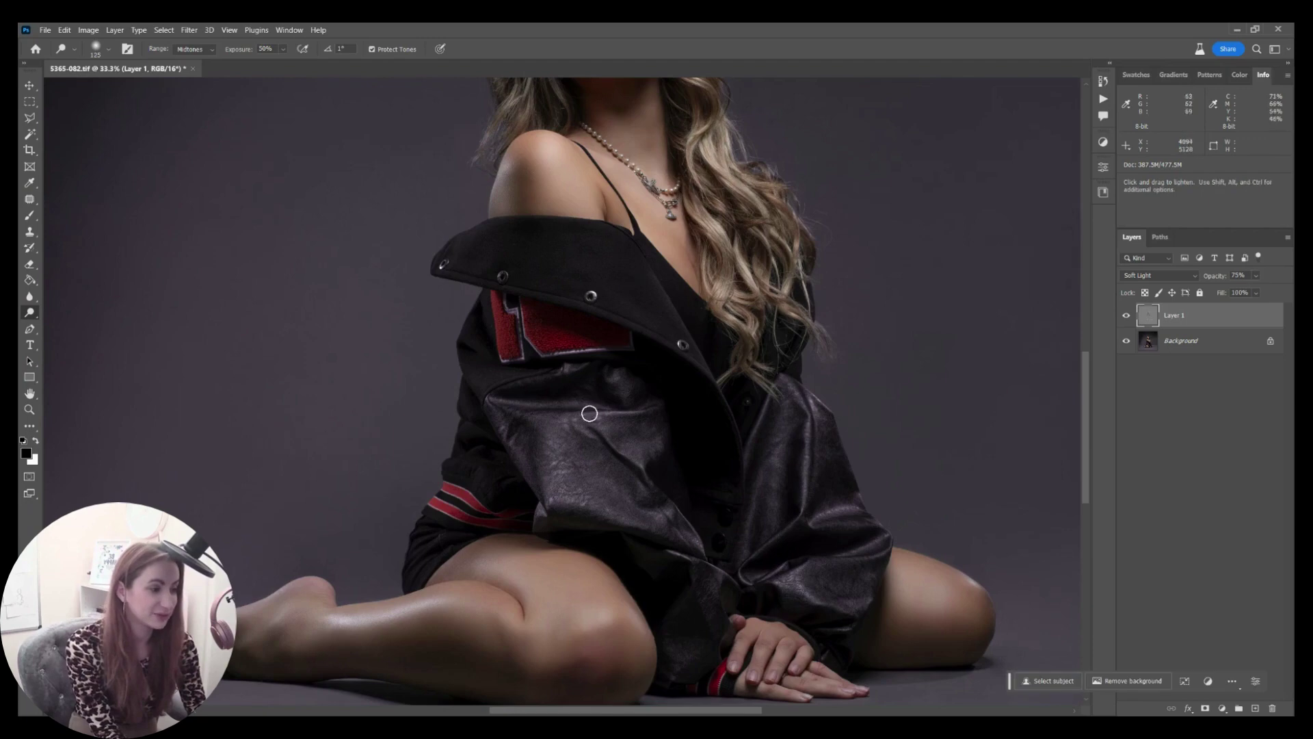
{"action": "mouse_move", "coordinate": [536, 429]}
{"action": "left_mouse_down"}
{"action": "mouse_move", "coordinate": [545, 413]}
{"action": "mouse_move", "coordinate": [551, 452]}
{"action": "mouse_move", "coordinate": [569, 431]}
{"action": "left_mouse_up"}
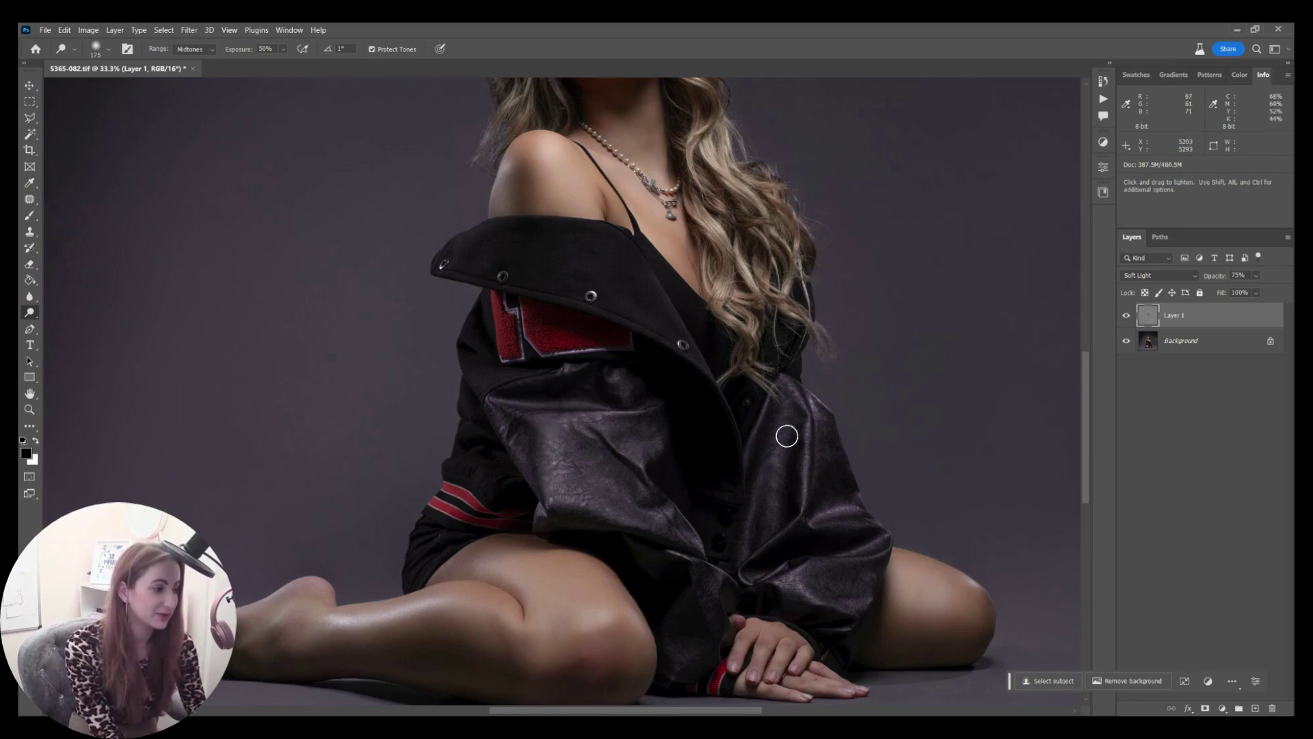
{"action": "key", "text": "bracketleft"}
{"action": "key", "text": "bracketleft"}
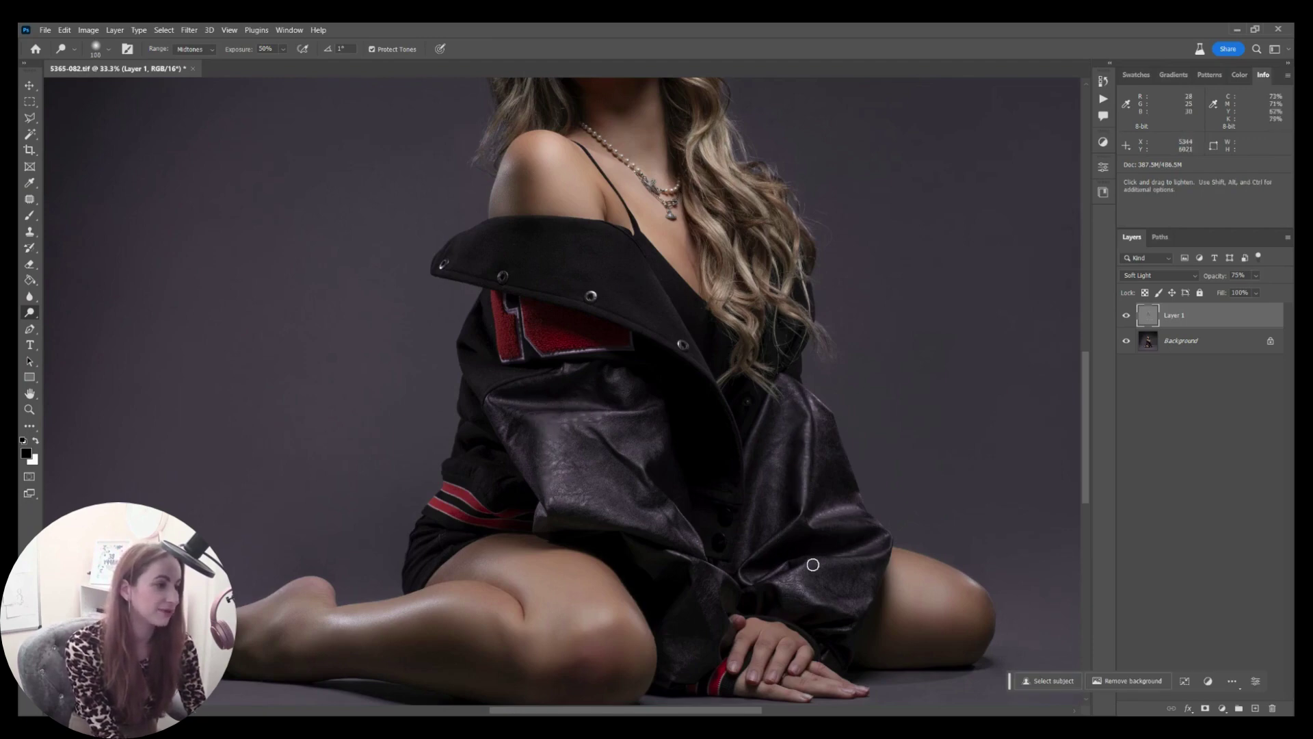
{"action": "mouse_move", "coordinate": [787, 583]}
{"action": "left_mouse_down"}
{"action": "mouse_move", "coordinate": [773, 489]}
{"action": "mouse_move", "coordinate": [756, 560]}
{"action": "left_mouse_up"}
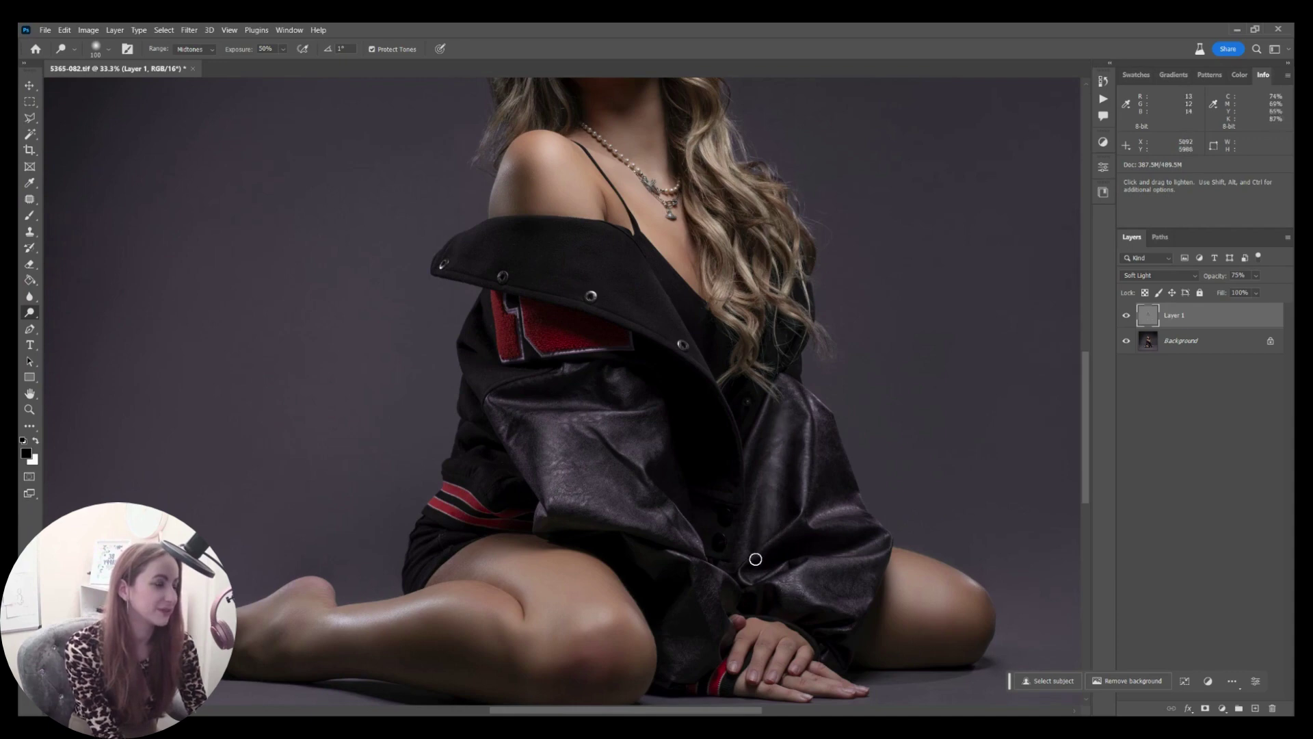
{"action": "key", "text": "shift+o"}
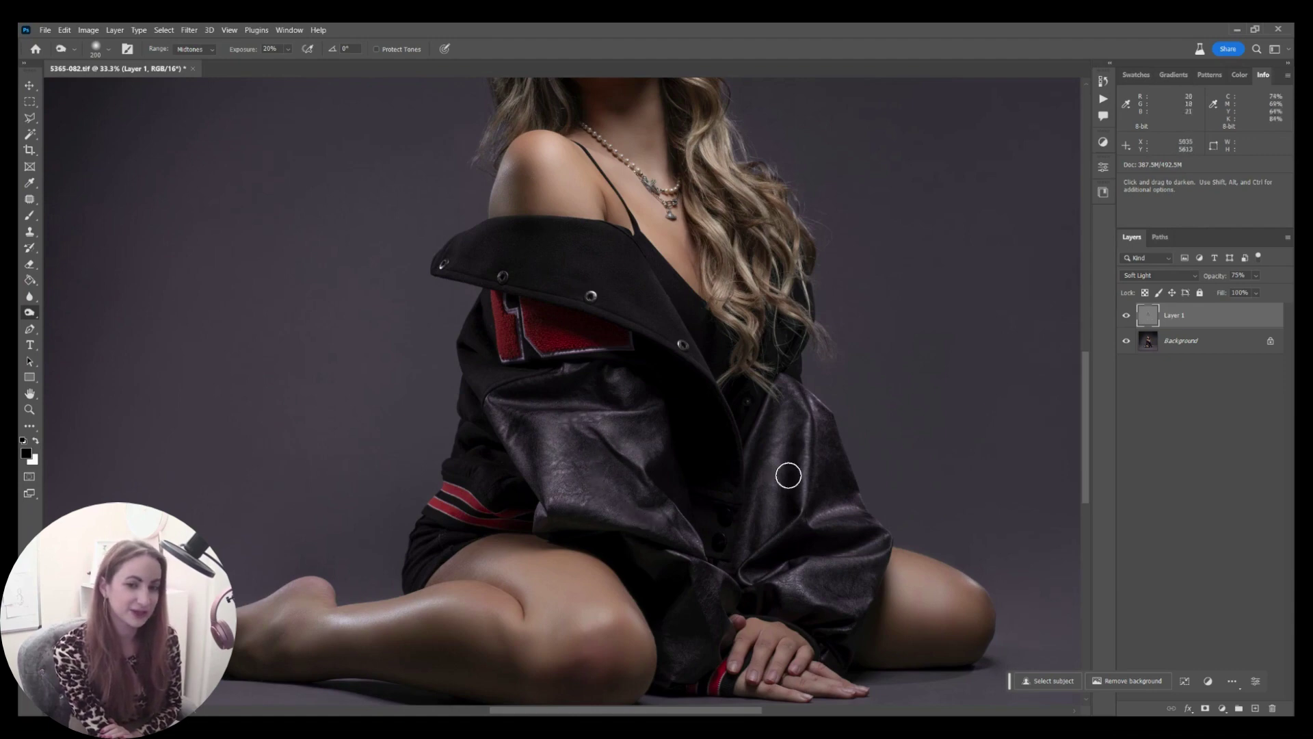
Compare the whole portrait with and without the Soft Light layer, and merge that layer into the Background.
{"action": "key", "text": "ctrl+0"}
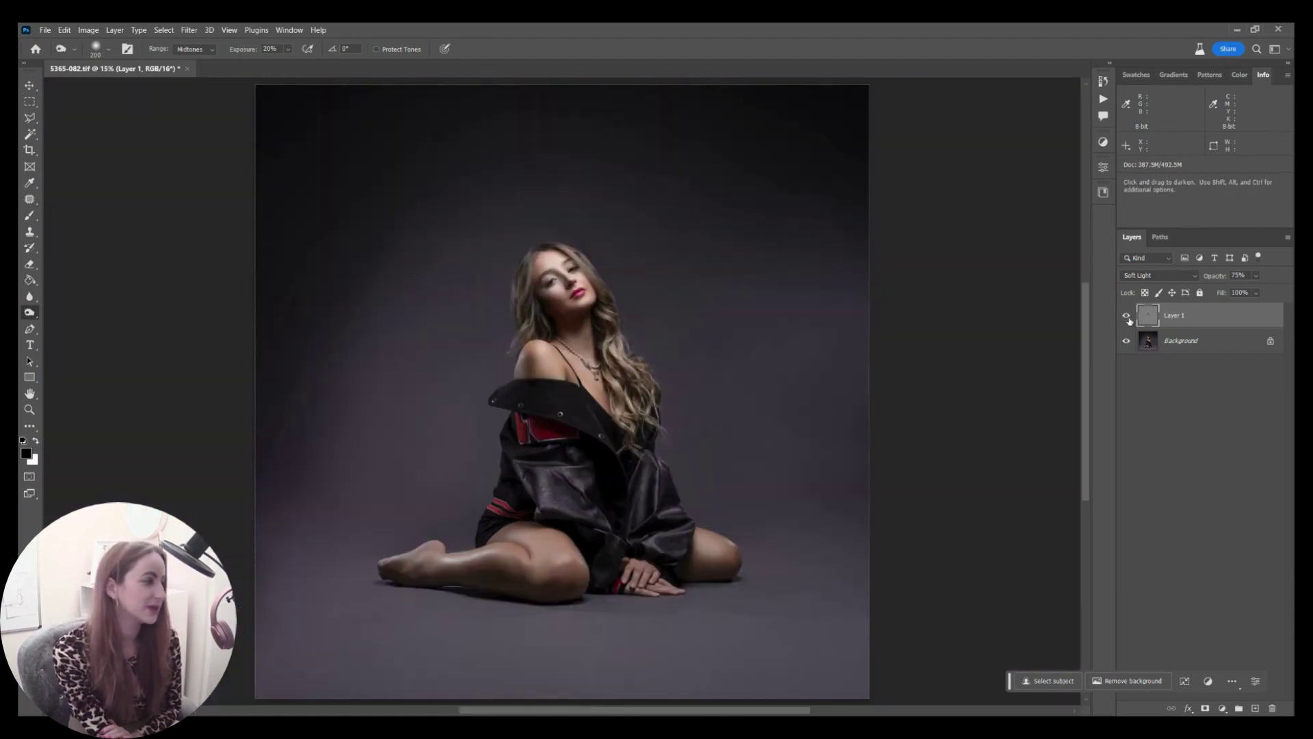
{"action": "left_click", "coordinate": [1127, 316]}
{"action": "left_click", "coordinate": [1128, 318]}
{"action": "left_click", "coordinate": [1129, 317]}
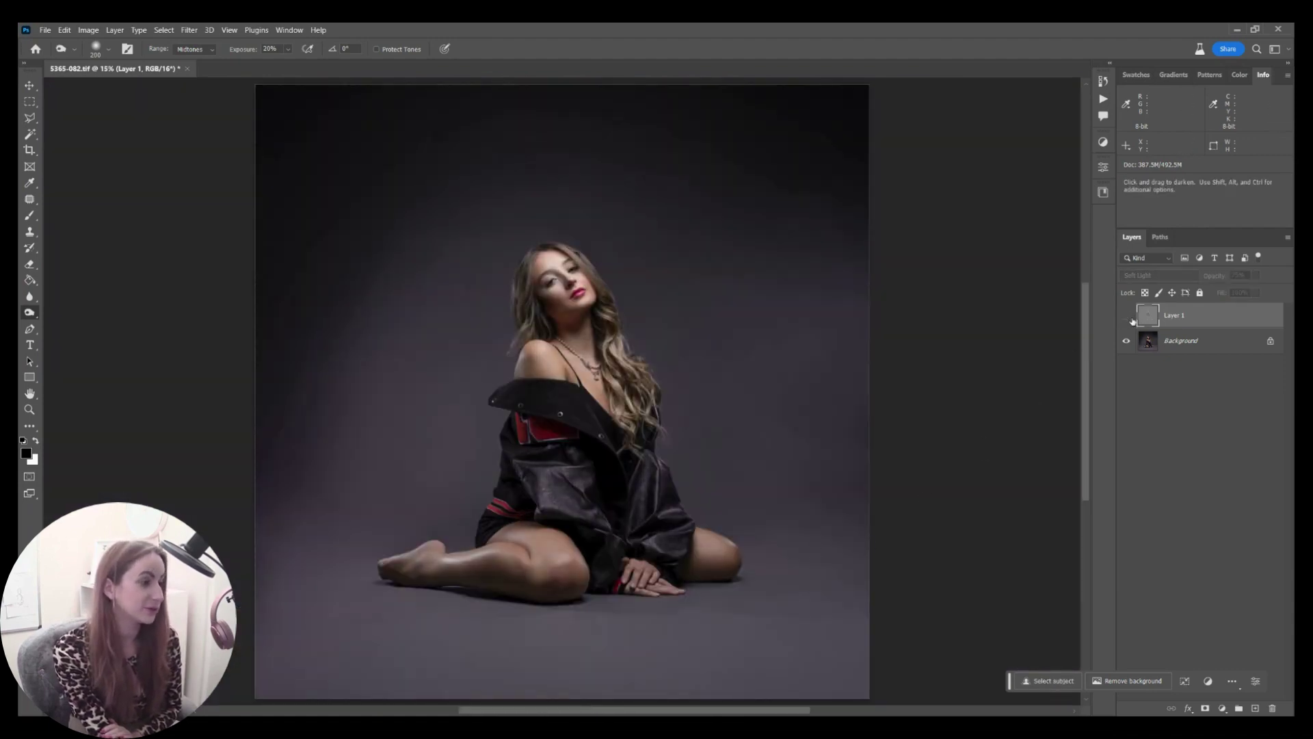
{"action": "left_click", "coordinate": [1131, 319]}
{"action": "left_click", "coordinate": [1132, 319]}
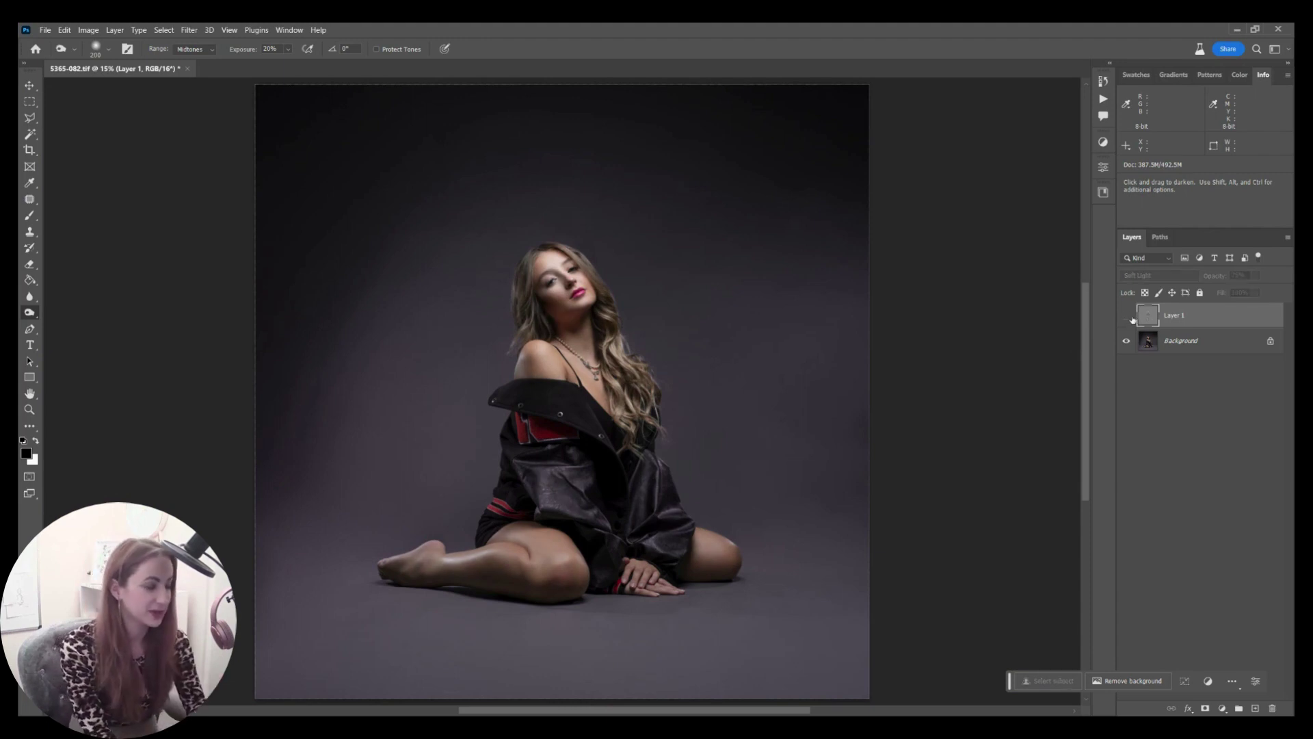
{"action": "left_click", "coordinate": [1132, 318]}
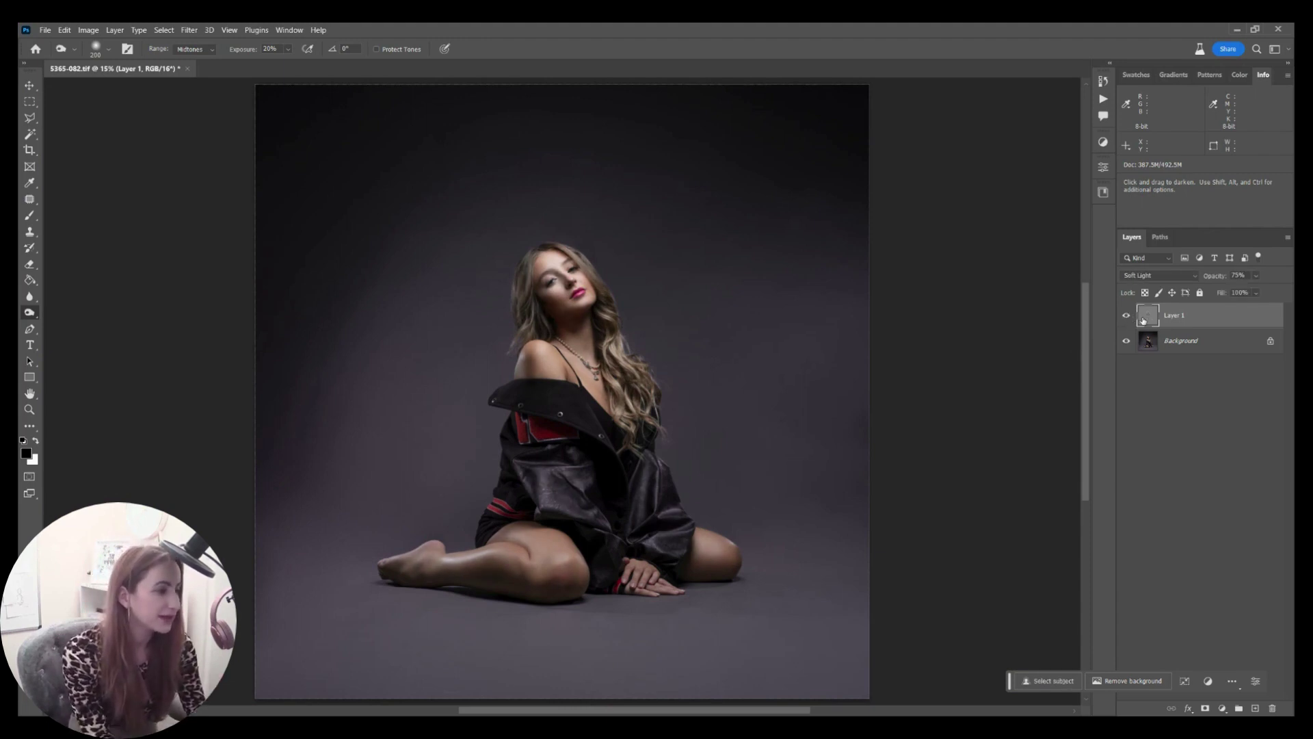
{"action": "key", "text": "Delete"}
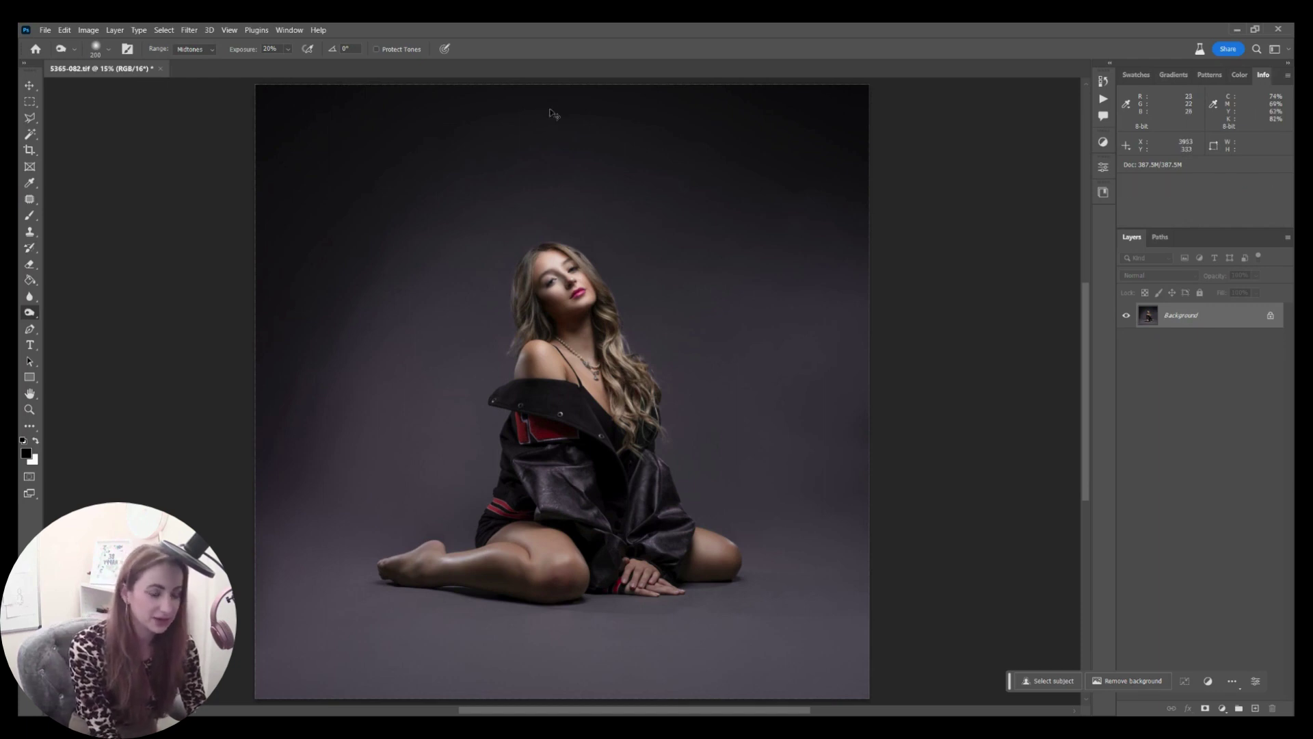
Burn the corners and outer edges of the backdrop into a vignette with a 3200- to 3500-pixel brush, range Midtones, exposure 20%.
{"action": "key", "text": "ctrl+minus"}
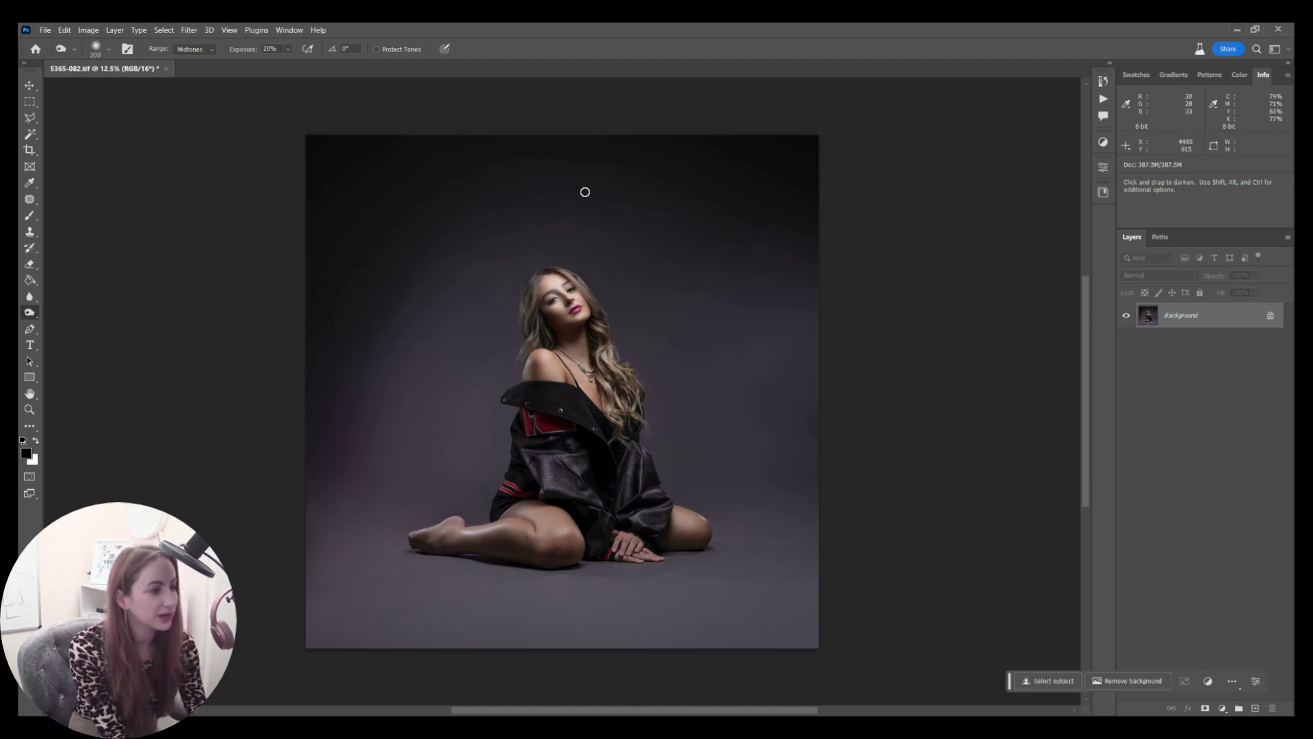
{"action": "key", "text": "ctrl+minus"}
{"action": "key", "text": "bracketright"}
{"action": "key", "text": "bracketright"}
{"action": "key", "text": "bracketright"}
{"action": "key", "text": "bracketright"}
{"action": "key", "text": "bracketright"}
{"action": "key", "text": "bracketright"}
{"action": "key", "text": "bracketright"}
{"action": "key", "text": "bracketright"}
{"action": "key", "text": "bracketright"}
{"action": "key", "text": "bracketright"}
{"action": "key", "text": "bracketright"}
{"action": "key", "text": "bracketright"}
{"action": "key", "text": "bracketright"}
{"action": "key", "text": "bracketright"}
{"action": "key", "text": "bracketright"}
{"action": "key", "text": "bracketright"}
{"action": "key", "text": "bracketright"}
{"action": "key", "text": "bracketright"}
{"action": "key", "text": "bracketright"}
{"action": "key", "text": "bracketright"}
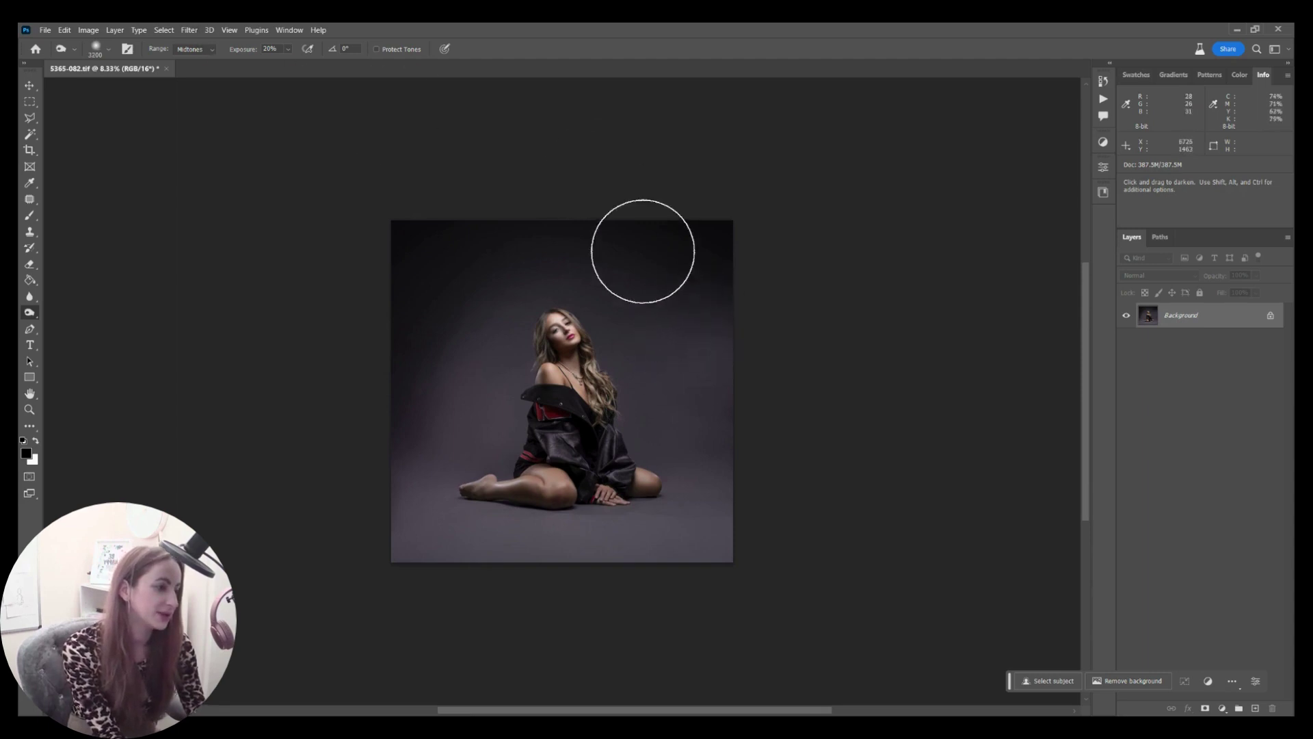
{"action": "key", "text": "bracketright"}
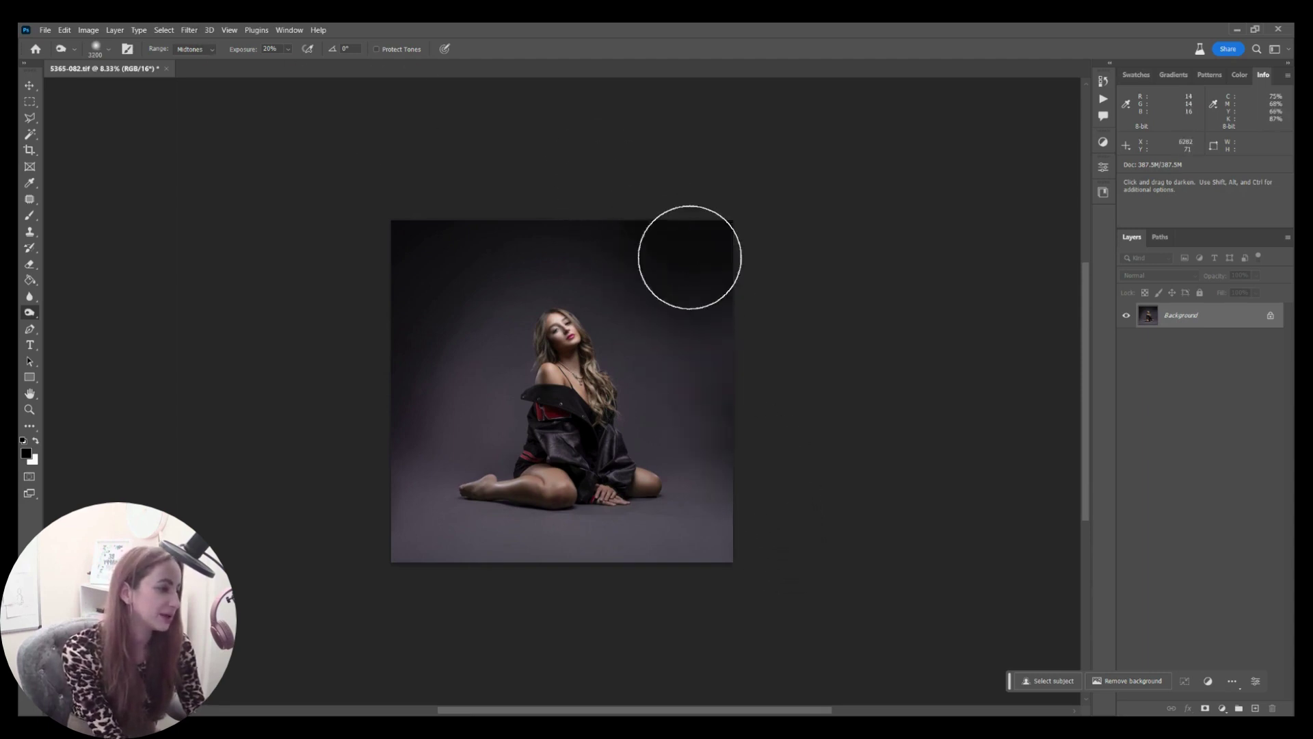
{"action": "key", "text": "bracketright"}
{"action": "key", "text": "bracketright"}
{"action": "key", "text": "bracketright"}
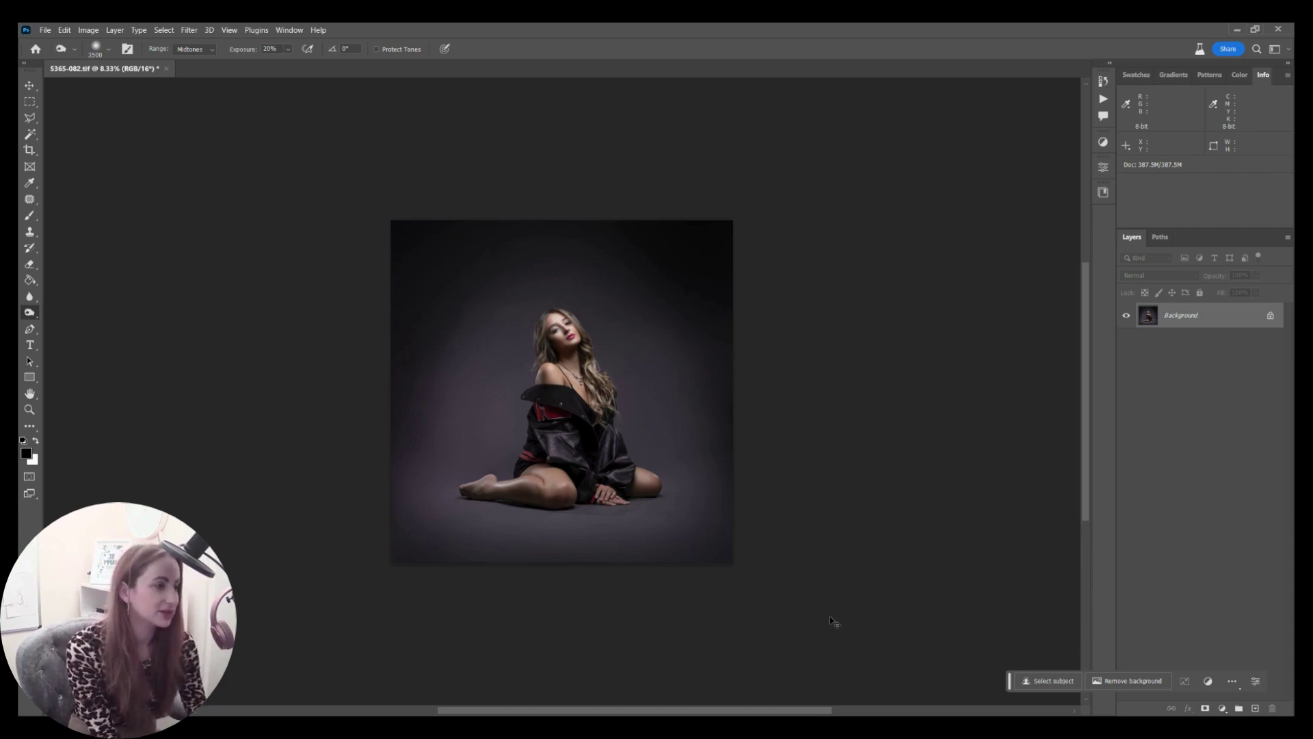
Brighten the highlights of the whole image with Levels, setting the white input level to 247.
{"action": "key", "text": "ctrl+plus"}
{"action": "key", "text": "ctrl+plus"}
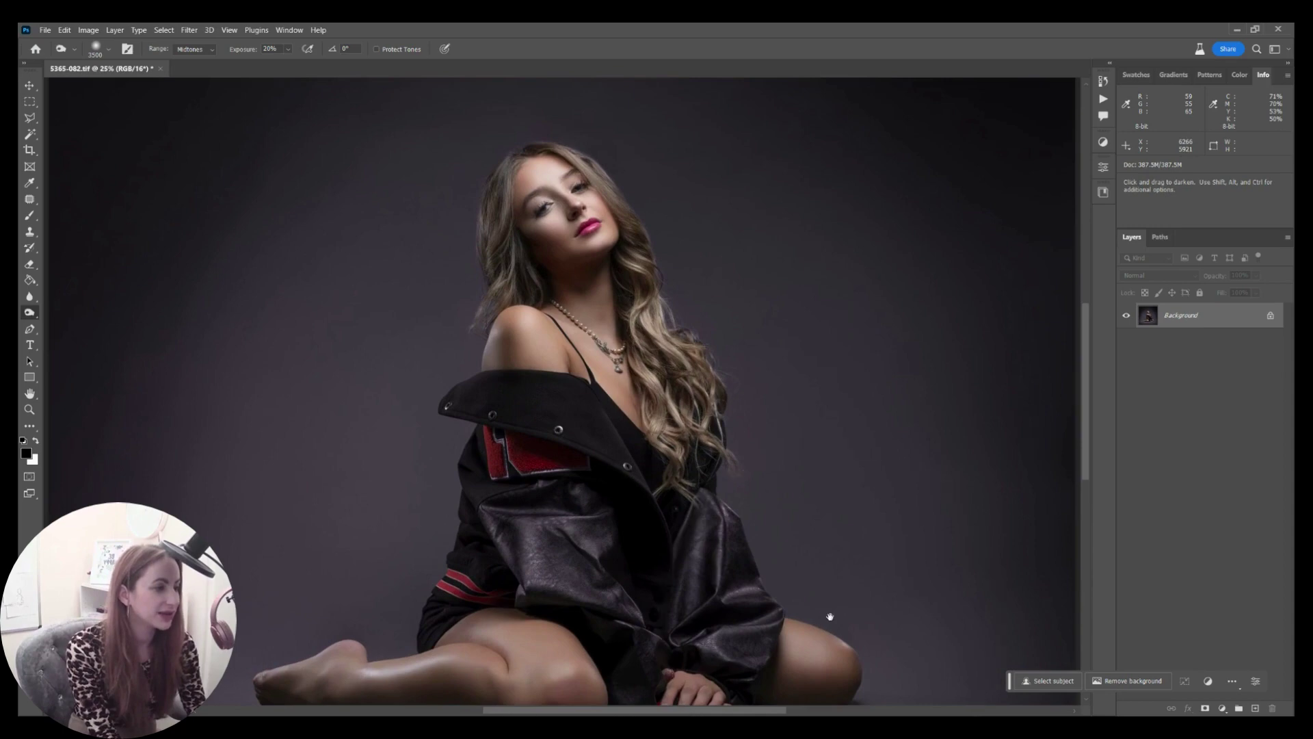
{"action": "left_click_drag", "start_coordinate": [535, 373], "coordinate": [579, 499]}
{"action": "key", "text": "ctrl+0"}
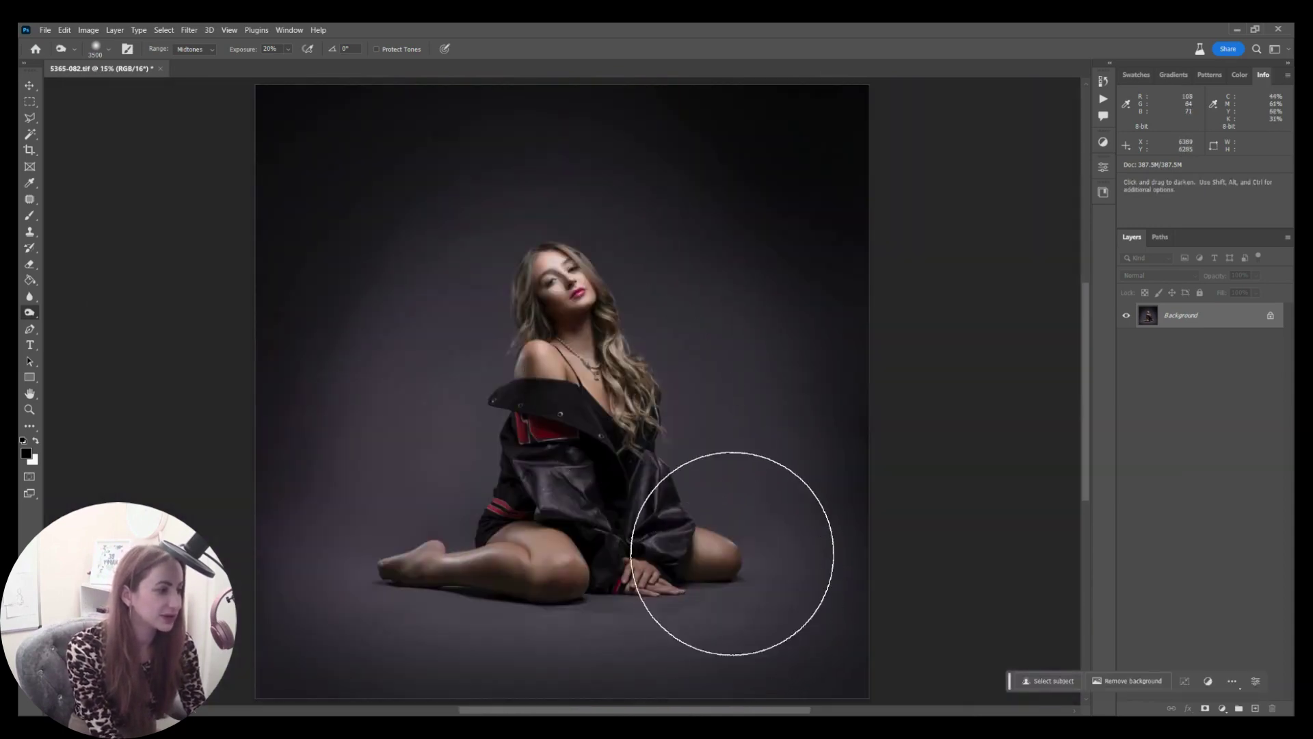
{"action": "key", "text": "ctrl+minus"}
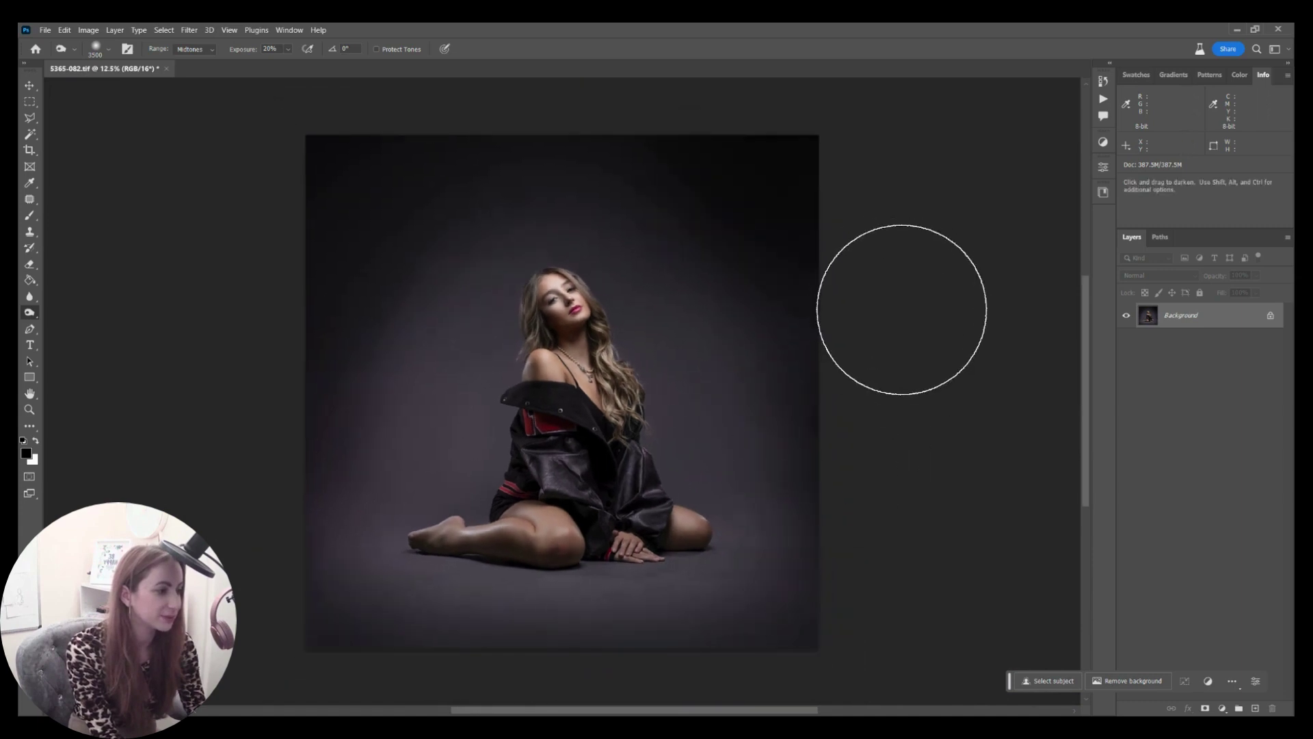
{"action": "key", "text": "ctrl+l"}
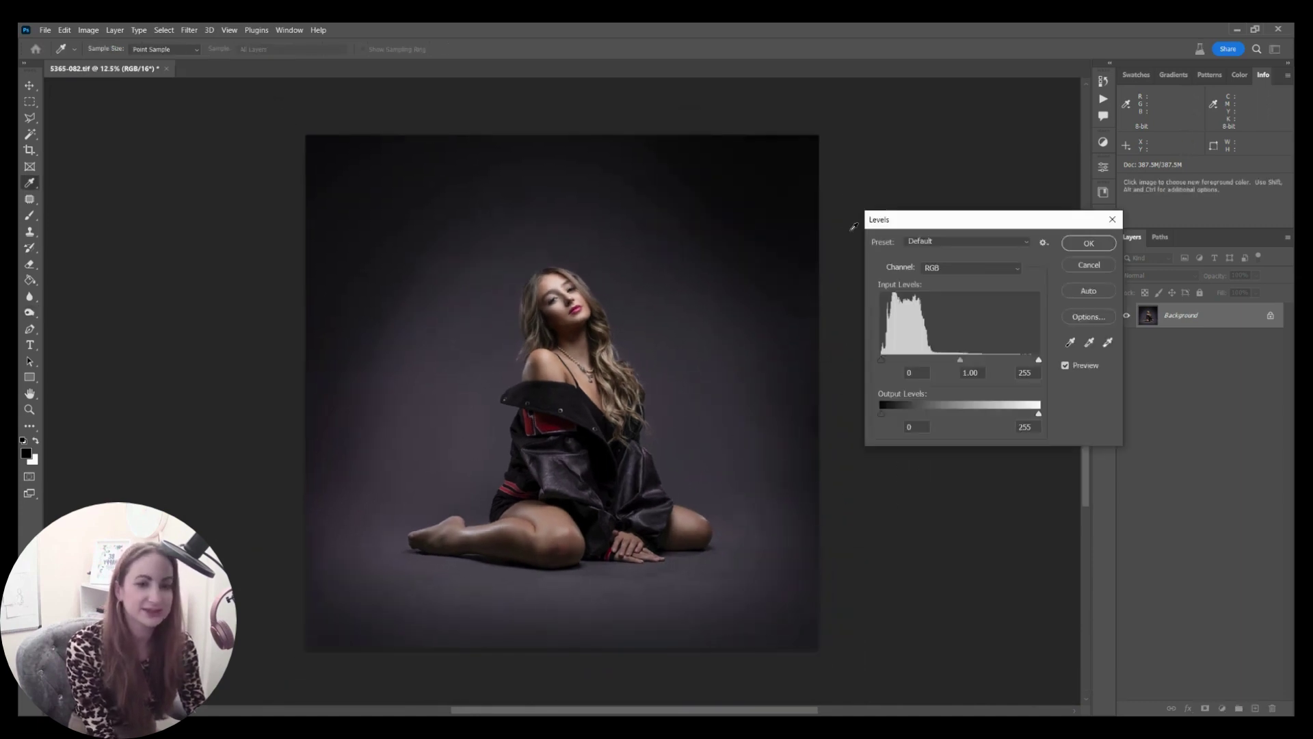
{"action": "left_click_drag", "start_coordinate": [912, 221], "coordinate": [852, 175]}
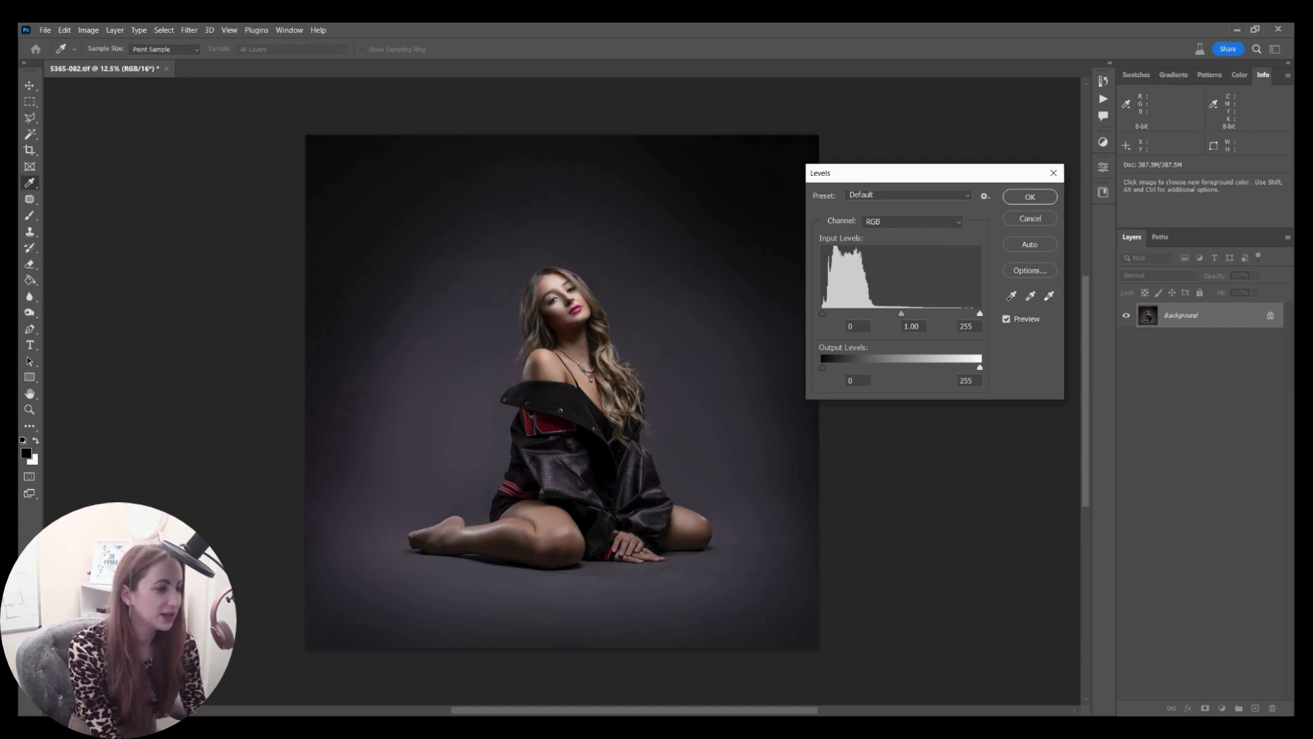
{"action": "left_click_drag", "start_coordinate": [979, 313], "coordinate": [975, 313]}
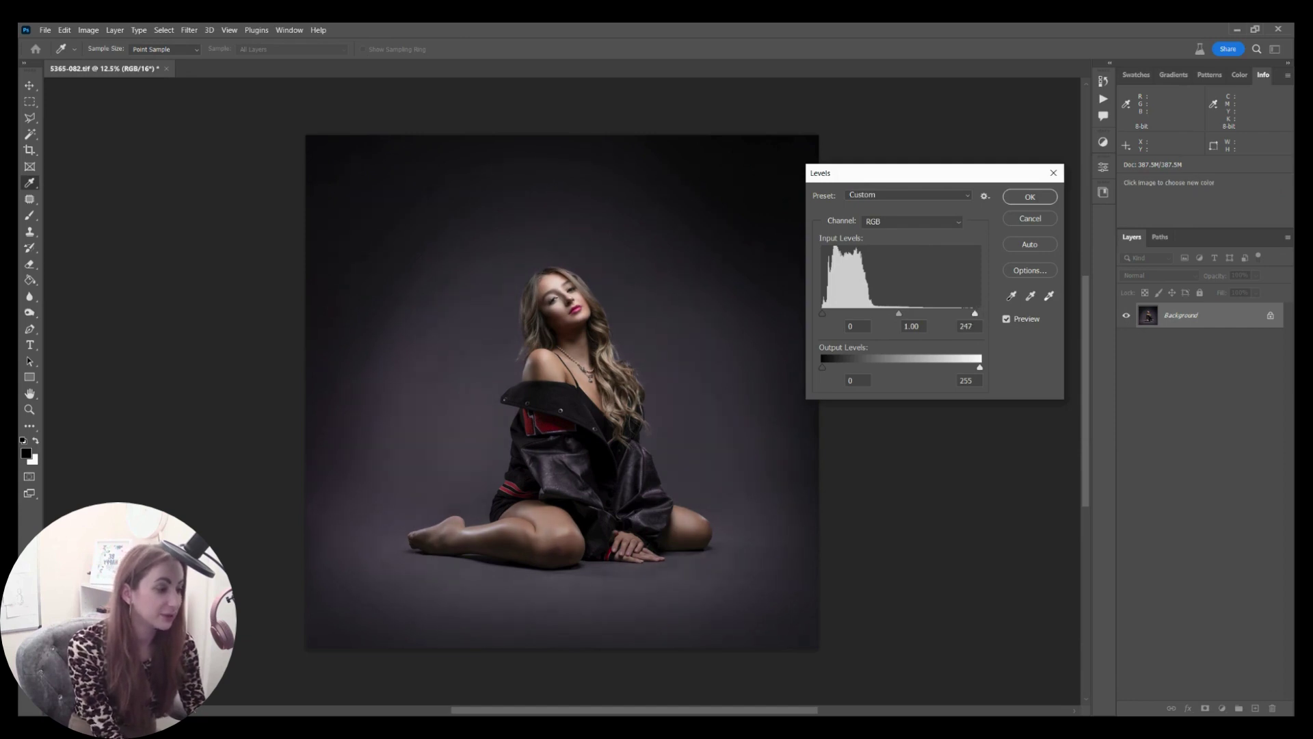
{"action": "key", "text": "Return"}
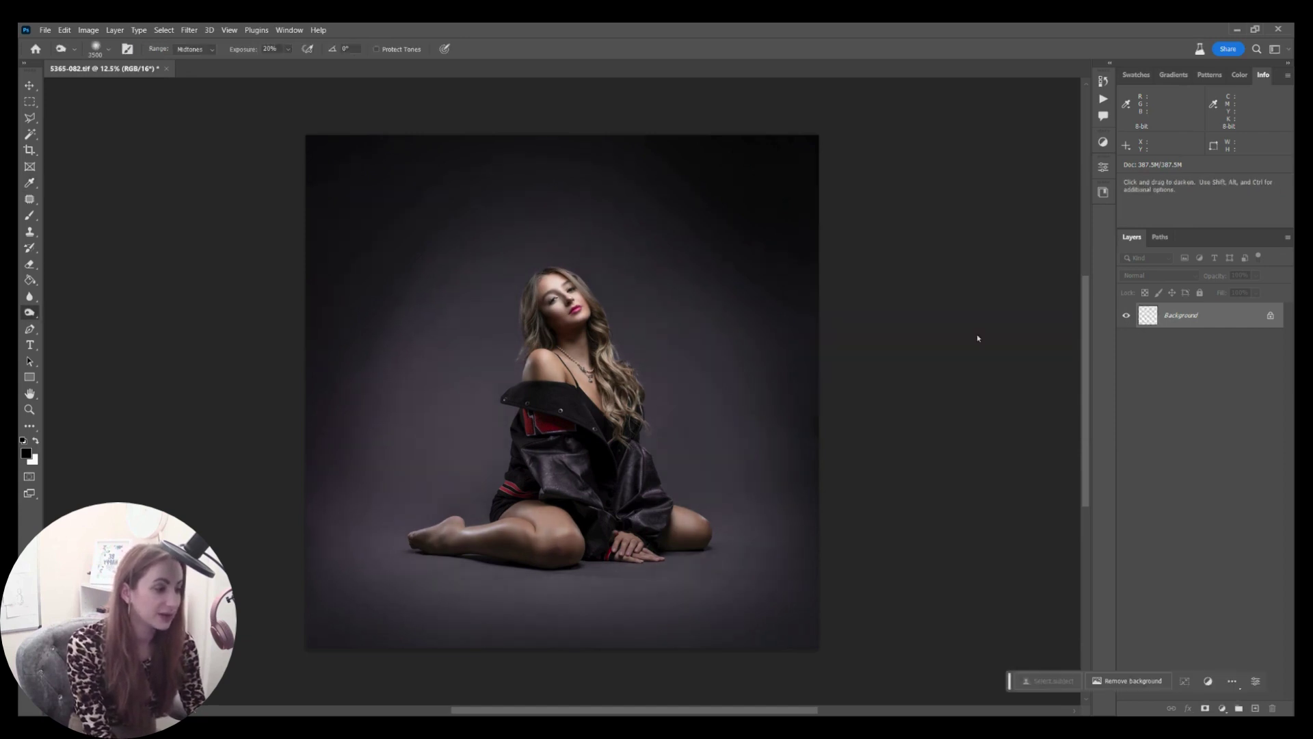
{"action": "key", "text": "ctrl+l"}
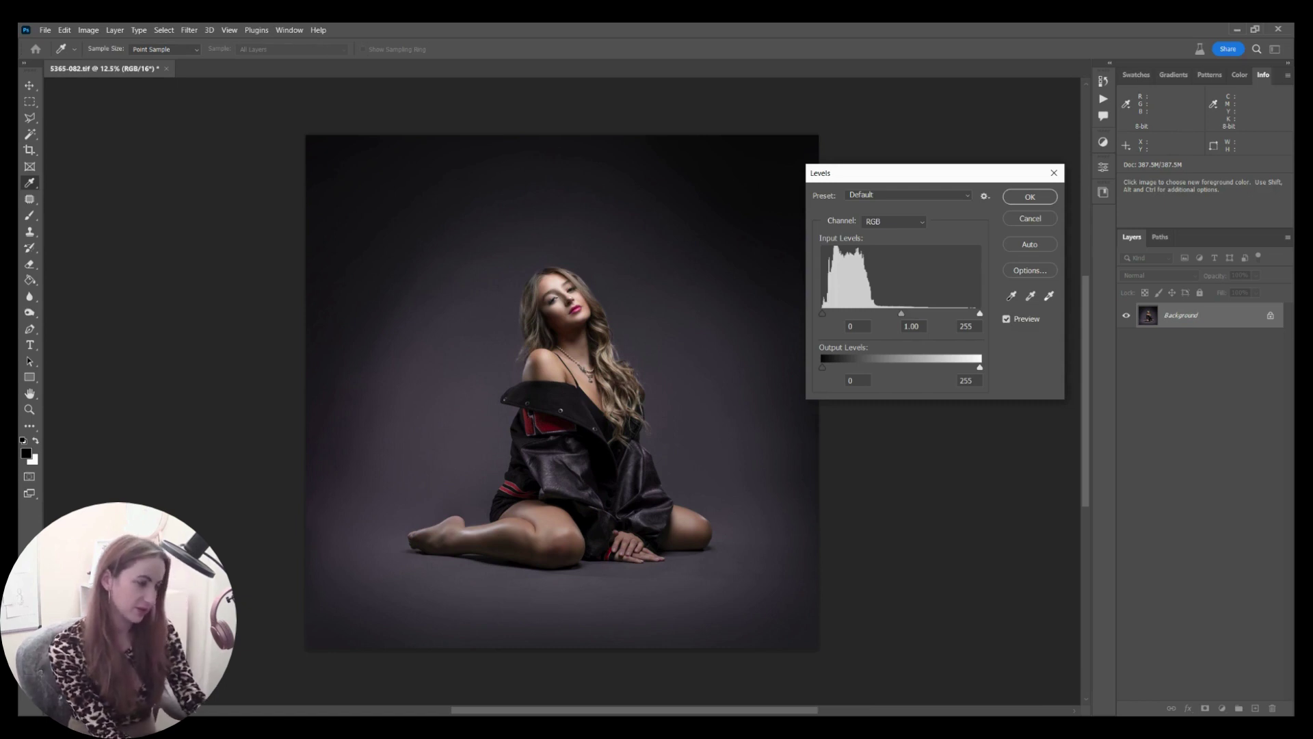
{"action": "left_click", "coordinate": [1023, 215]}
{"action": "key", "text": "o"}
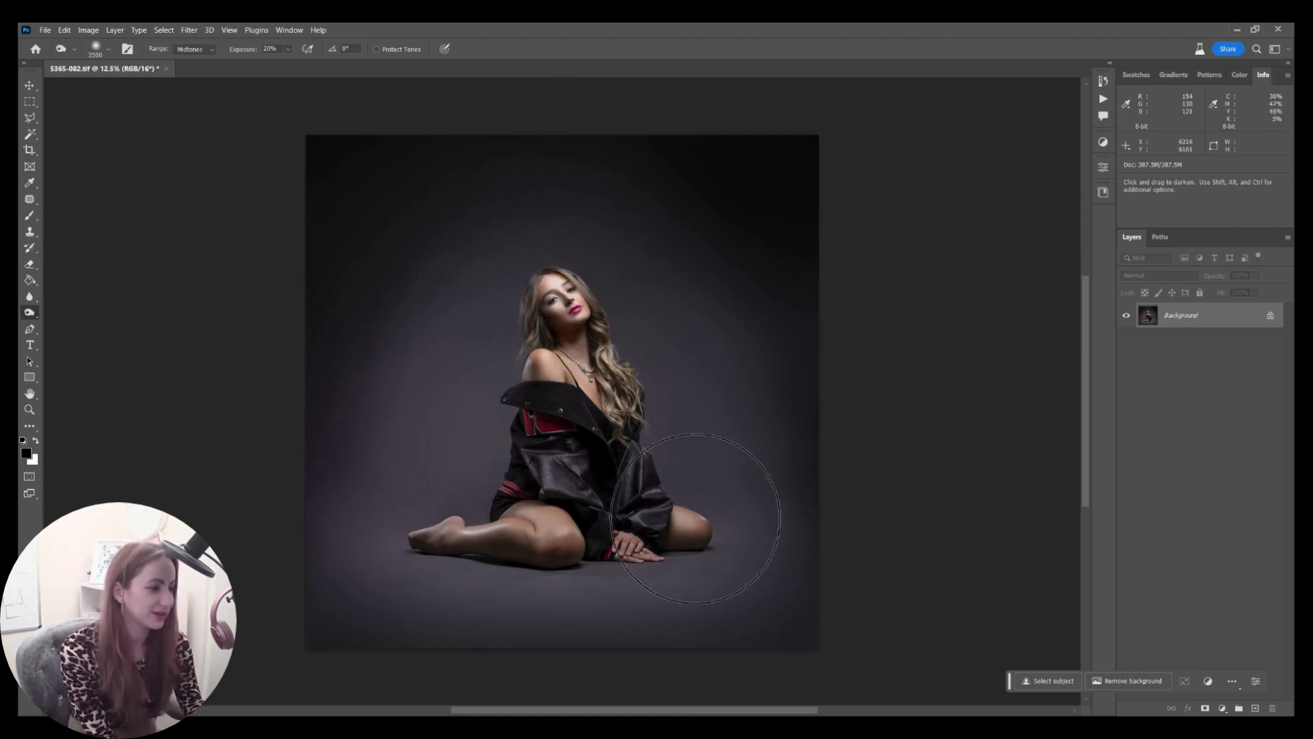
Try to tone down the shiny snap near the middle of the jacket collar with the Patch tool on a duplicate layer at 48% opacity.
{"action": "scroll", "coordinate": [540, 424], "scroll_direction": "up", "scroll_amount": 6}
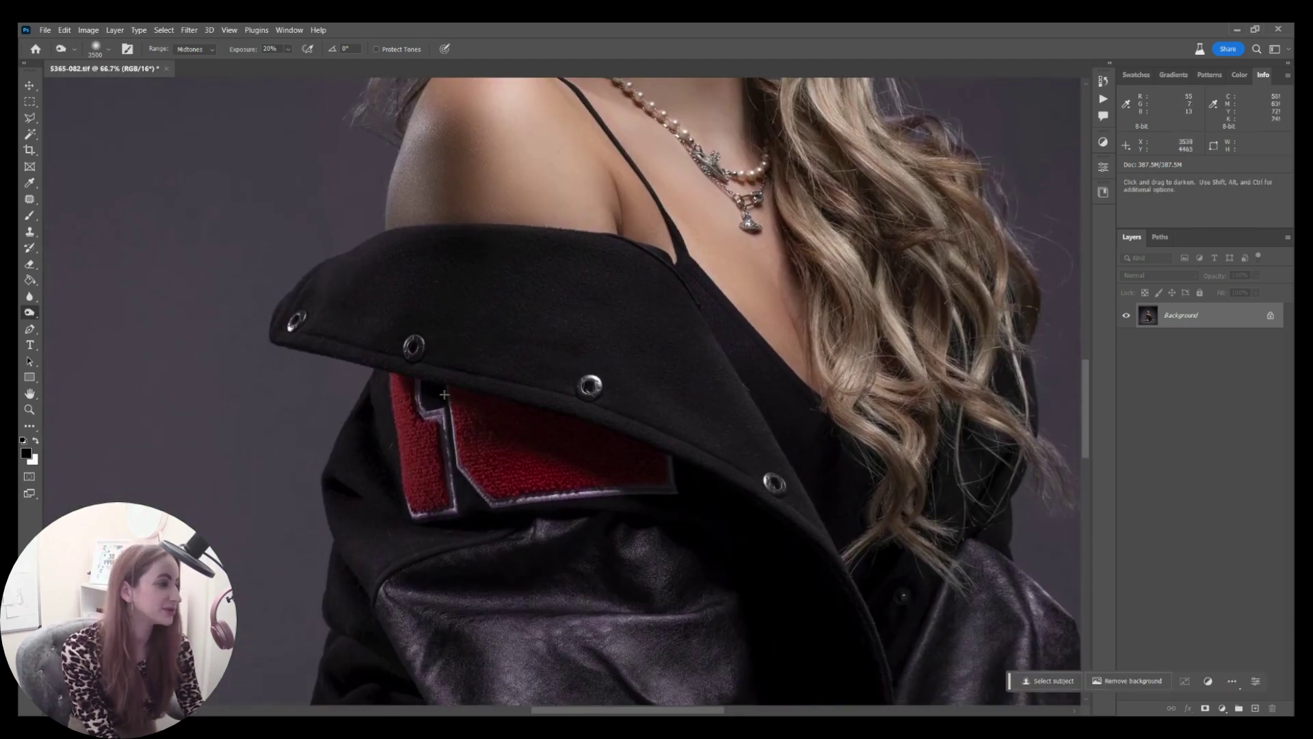
{"action": "scroll", "coordinate": [444, 395], "scroll_direction": "up", "scroll_amount": 3}
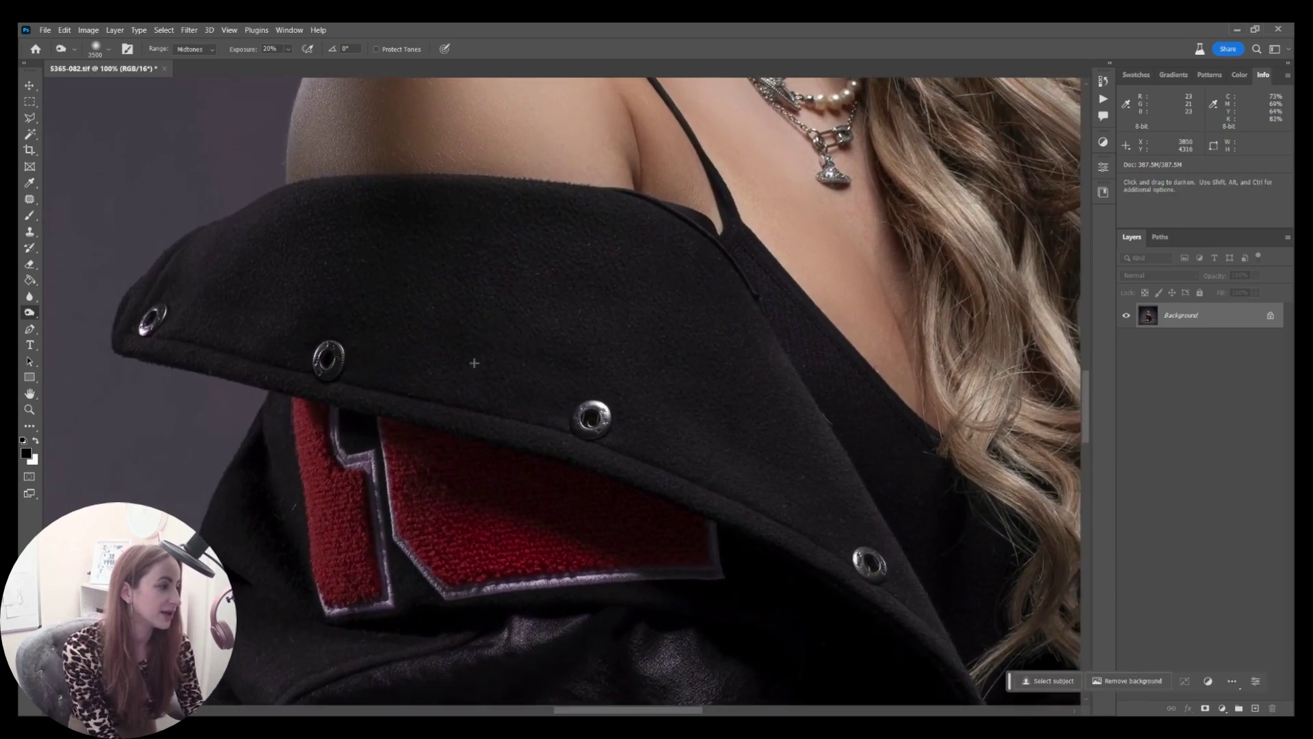
{"action": "key", "text": "ctrl+j"}
{"action": "key", "text": "j"}
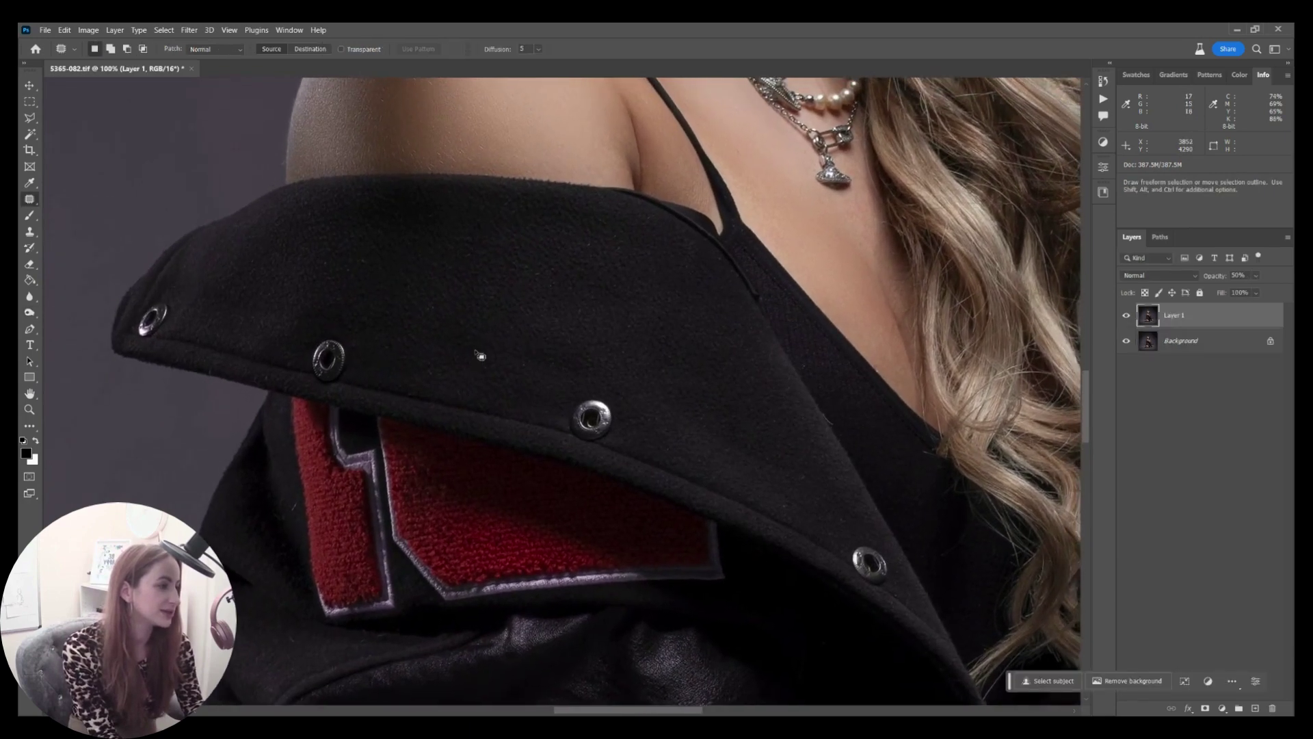
{"action": "mouse_move", "coordinate": [573, 409]}
{"action": "left_mouse_down"}
{"action": "mouse_move", "coordinate": [567, 432]}
{"action": "mouse_move", "coordinate": [617, 425]}
{"action": "mouse_move", "coordinate": [576, 398]}
{"action": "left_mouse_up"}
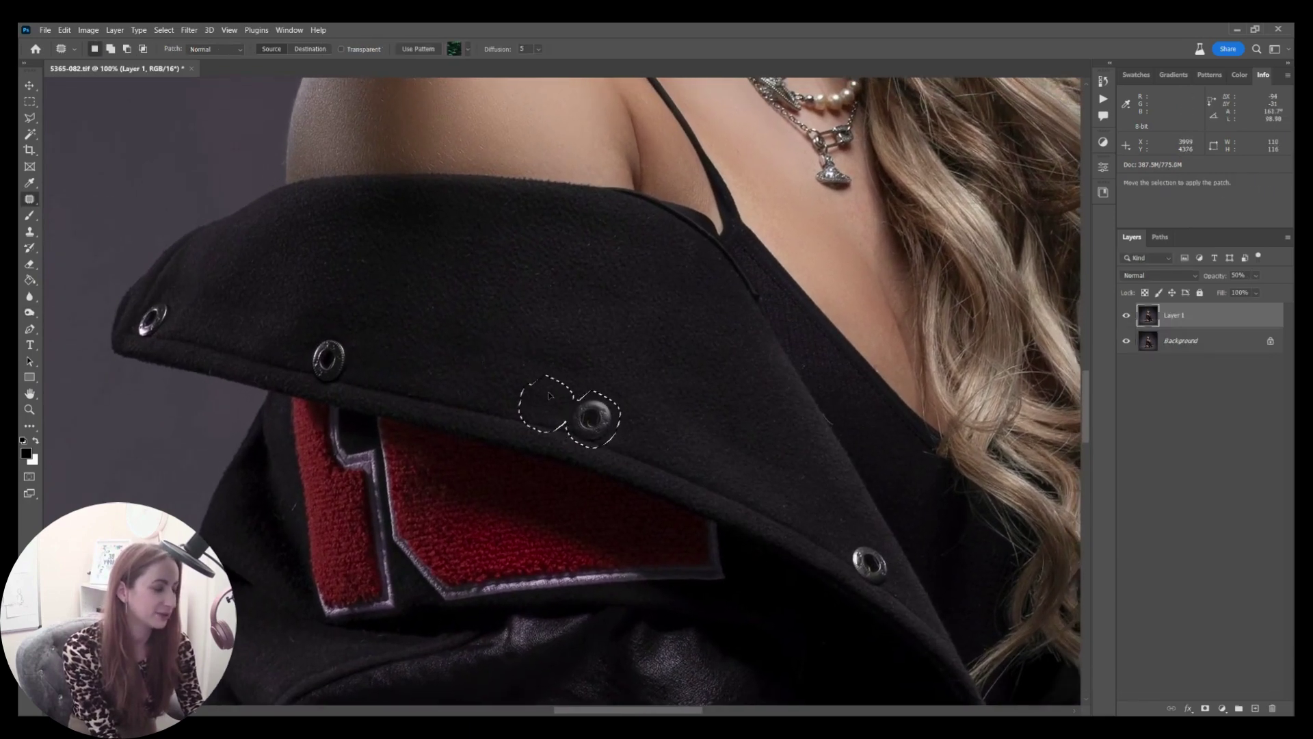
{"action": "key", "text": "ctrl+d"}
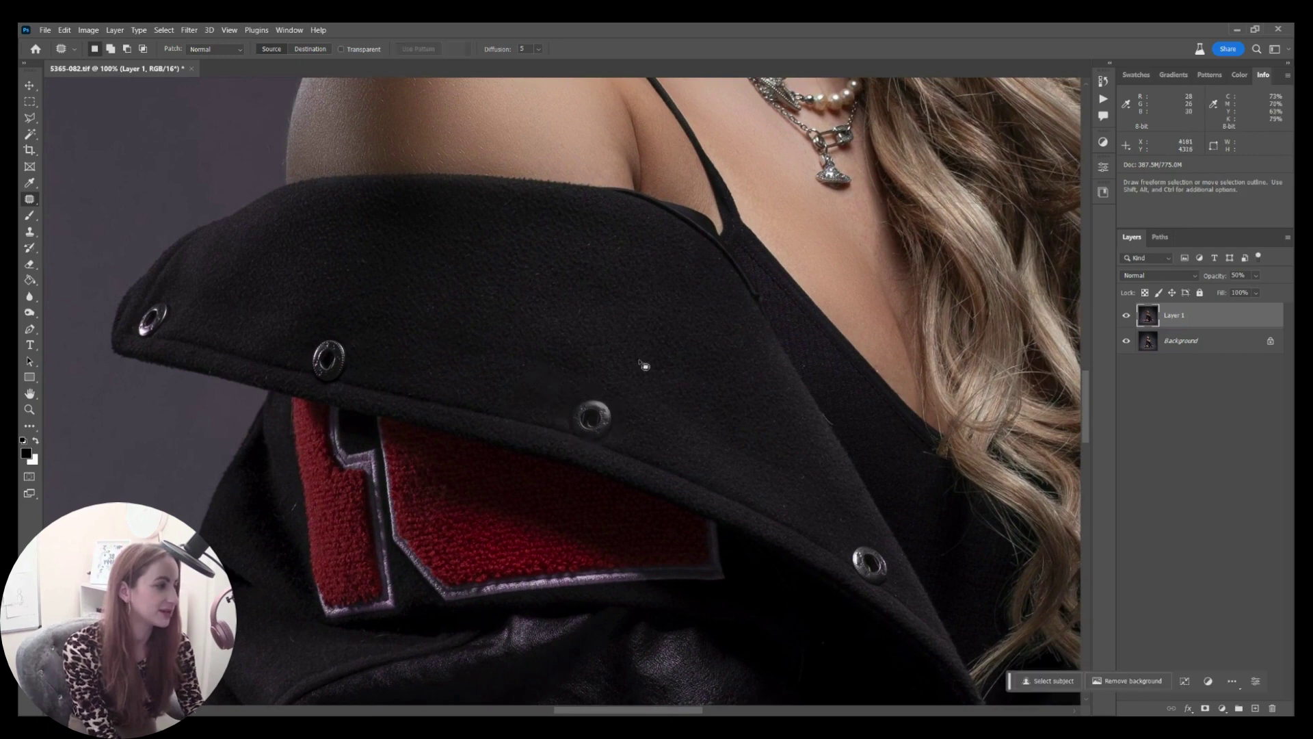
{"action": "left_click", "coordinate": [1256, 275]}
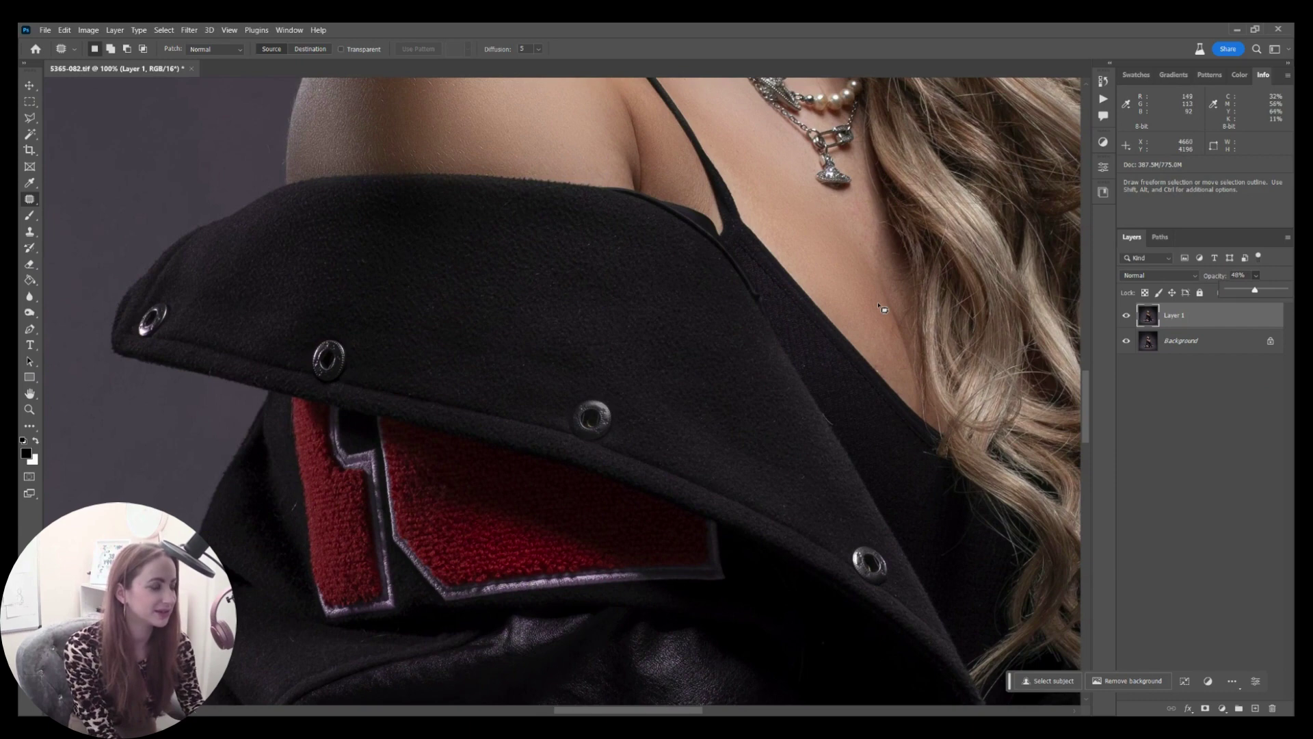
{"action": "key", "text": "ctrl+e"}
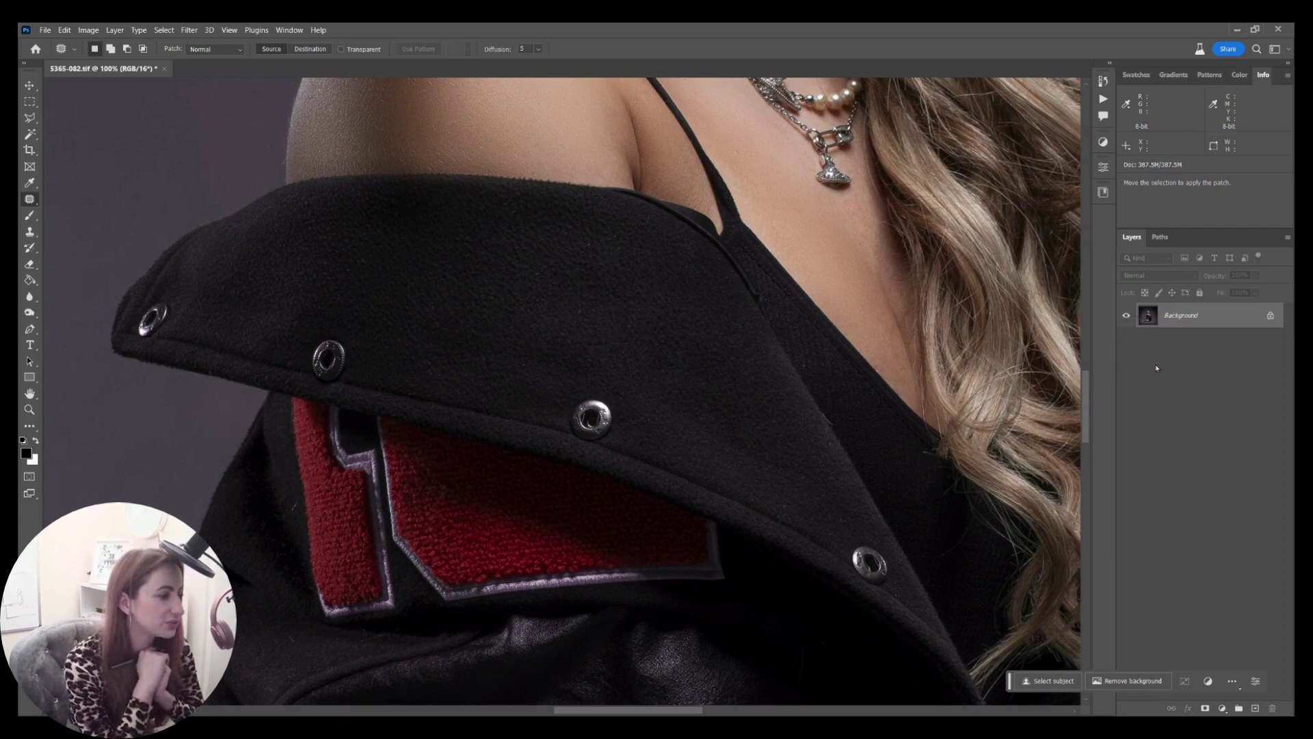
On a new empty layer, sample a grey and paint over the bright metal of the collar snap above the red letter with a 40-pixel brush.
{"action": "key", "text": "ctrl+shift+n"}
{"action": "key", "text": "Return"}
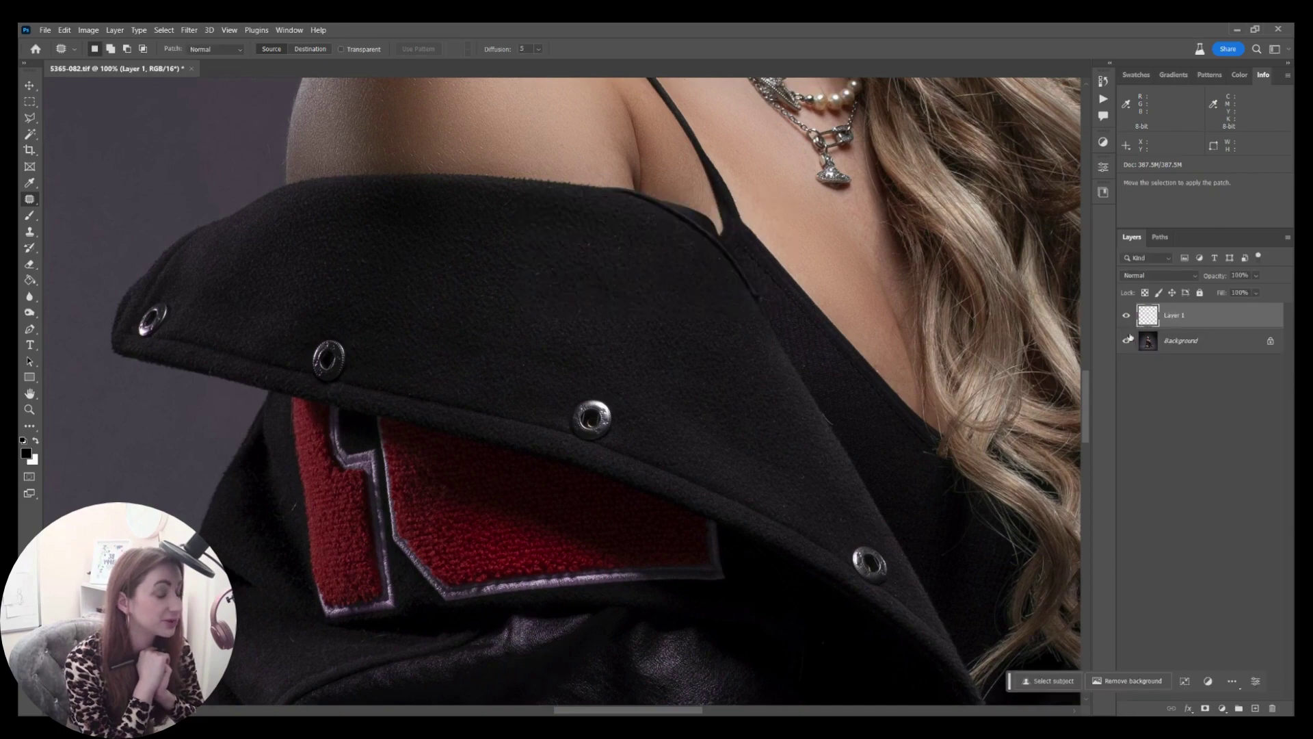
{"action": "left_click", "coordinate": [1127, 340]}
{"action": "left_click", "coordinate": [1127, 341]}
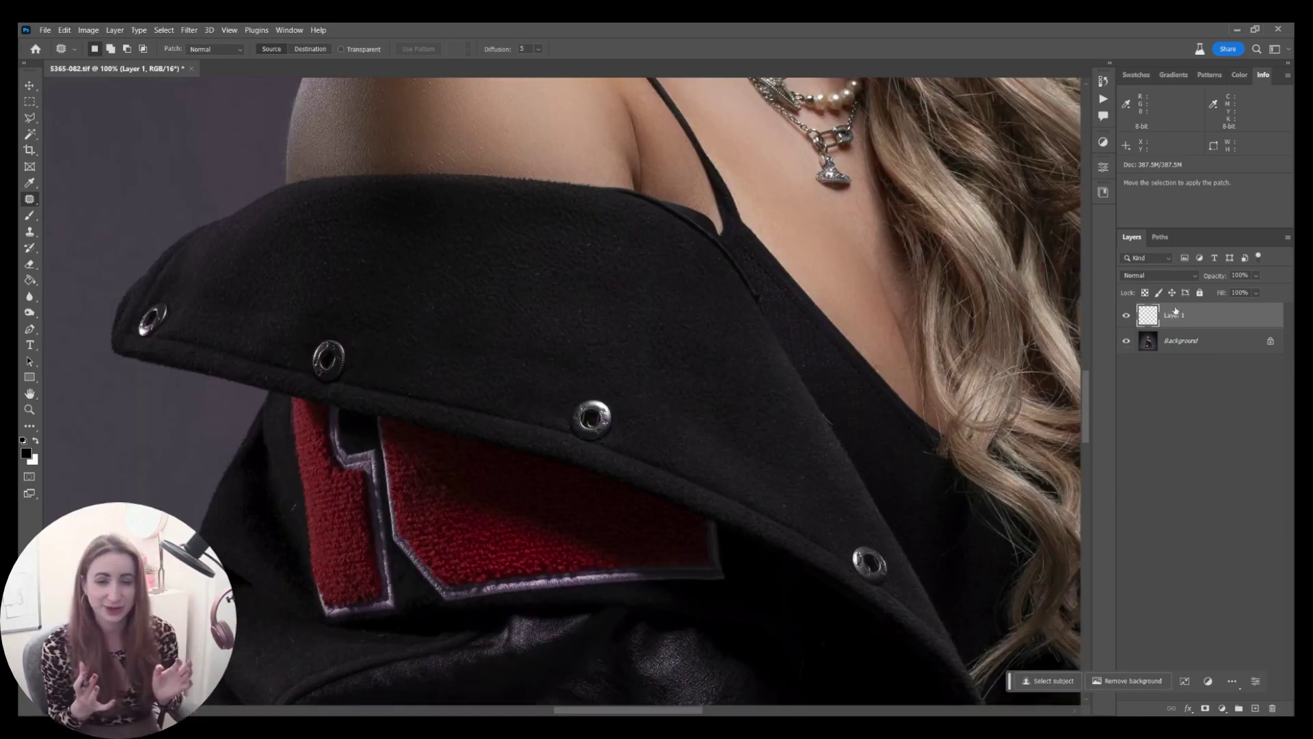
{"action": "key", "text": "b"}
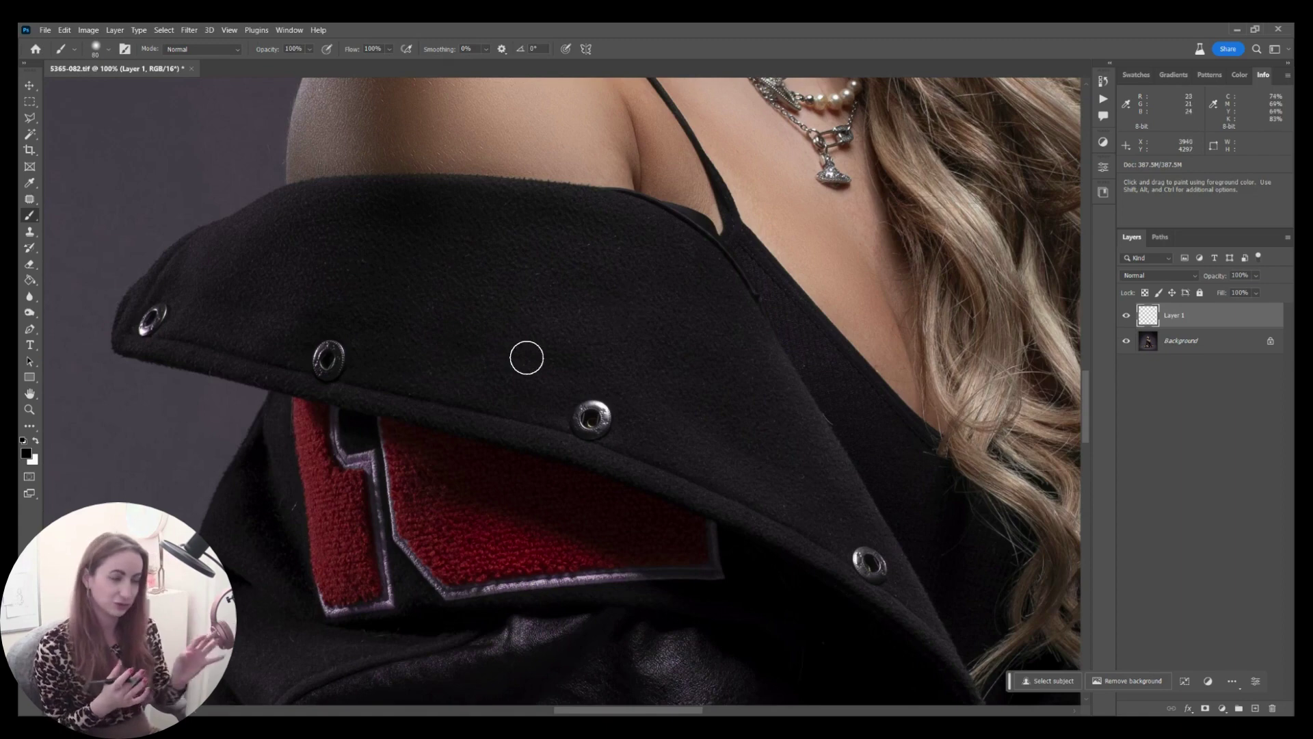
{"action": "left_click", "coordinate": [585, 404], "text": "alt"}
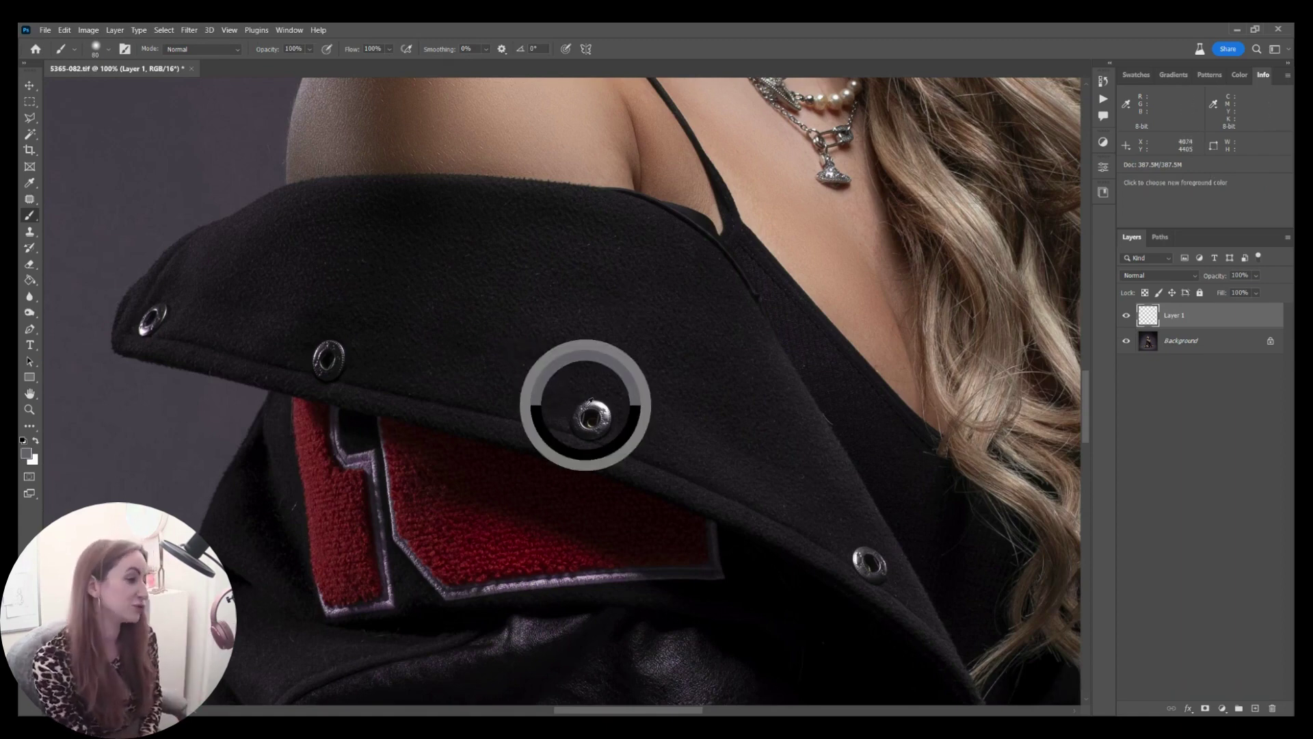
{"action": "left_click_drag", "start_coordinate": [586, 404], "coordinate": [599, 427]}
{"action": "key", "text": "bracketleft"}
{"action": "key", "text": "bracketleft"}
{"action": "key", "text": "bracketleft"}
{"action": "key", "text": "bracketleft"}
{"action": "key", "text": "bracketleft"}
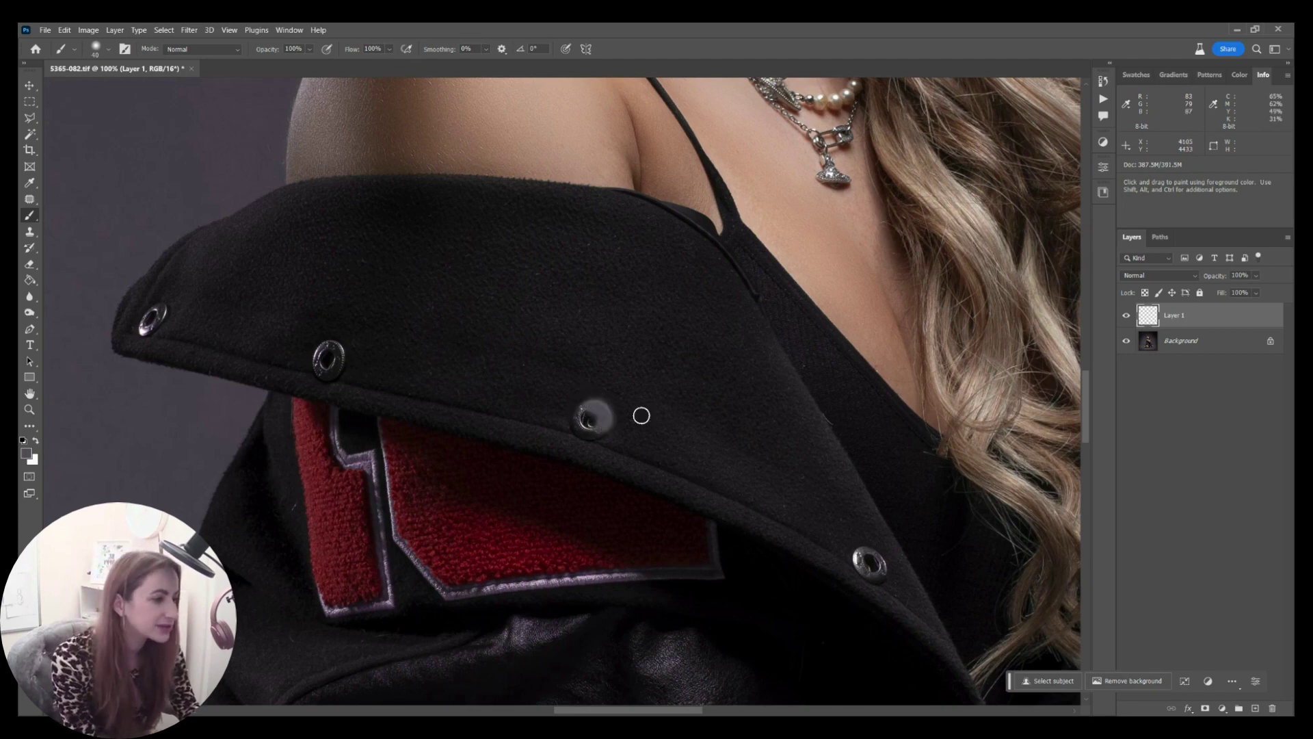
Set the painted snap layer's blend mode to Darken and reduce its opacity to 59%.
{"action": "left_click", "coordinate": [1129, 276]}
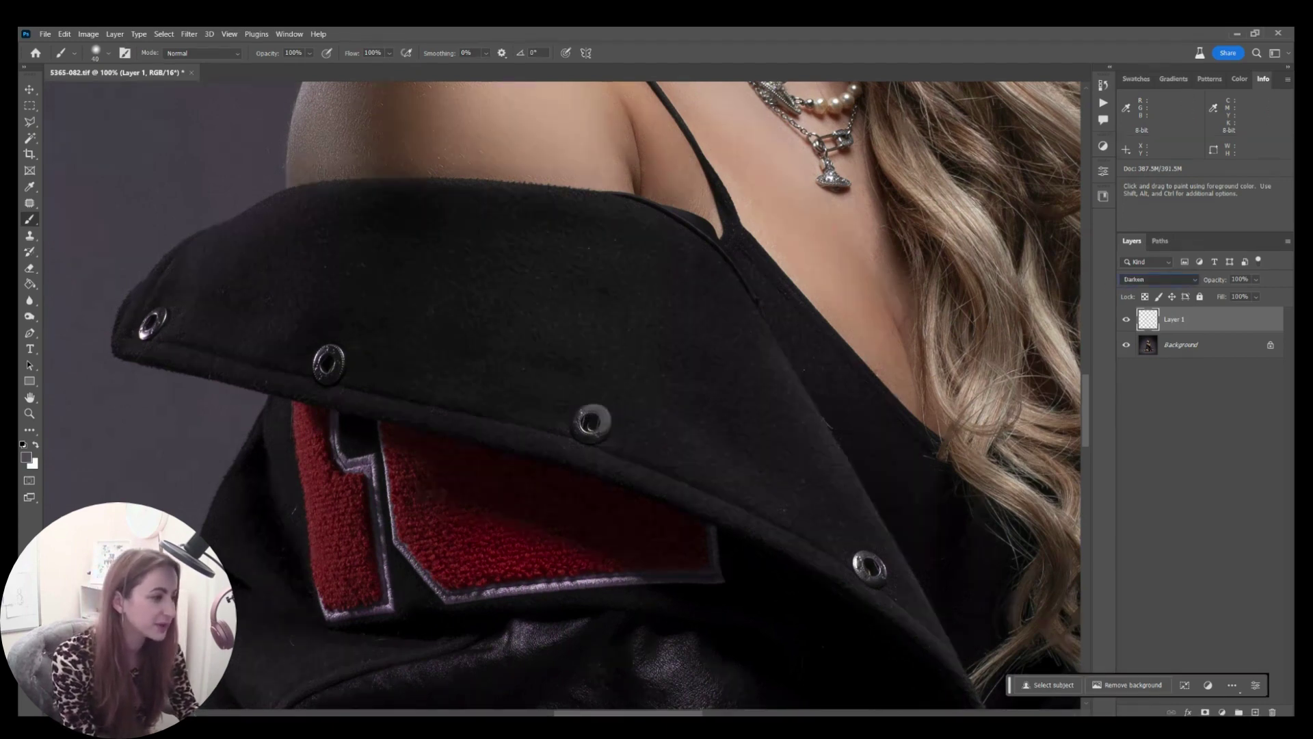
{"action": "left_click", "coordinate": [1130, 326]}
{"action": "scroll", "coordinate": [1194, 276], "scroll_direction": "up", "scroll_amount": 1}
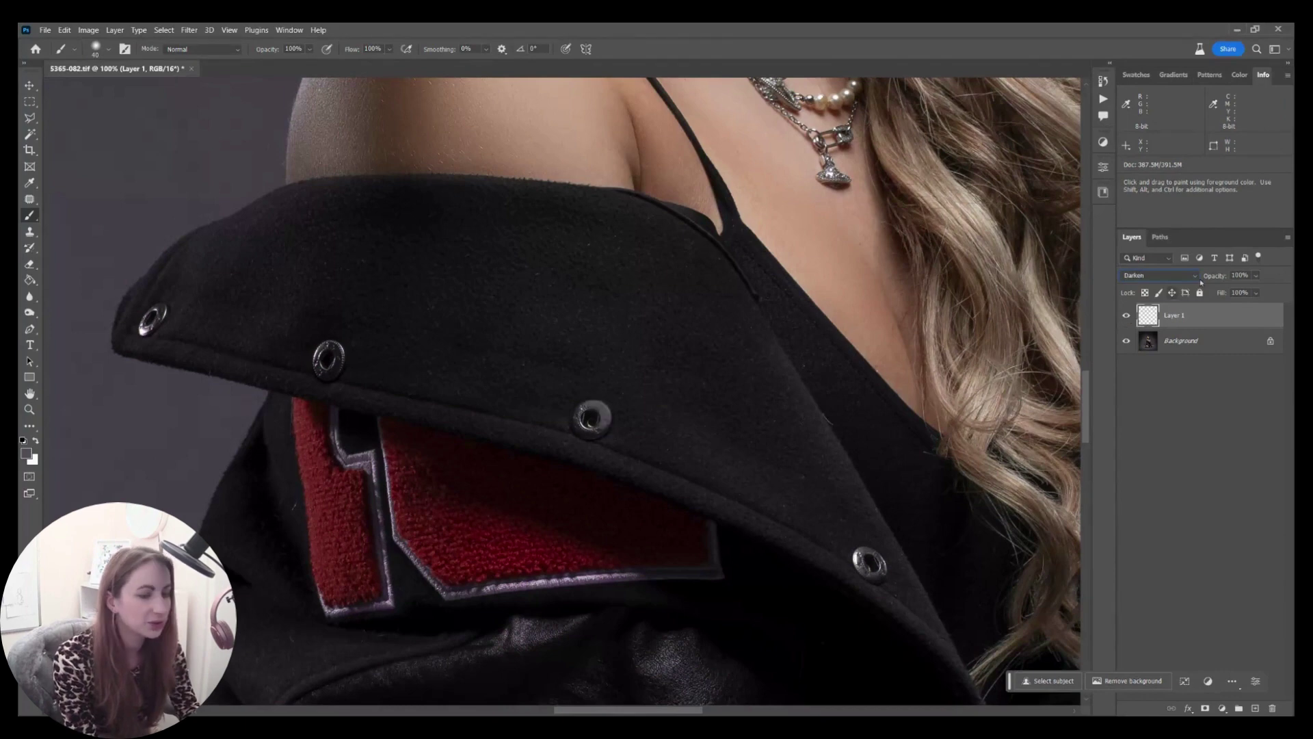
{"action": "left_click", "coordinate": [1256, 276]}
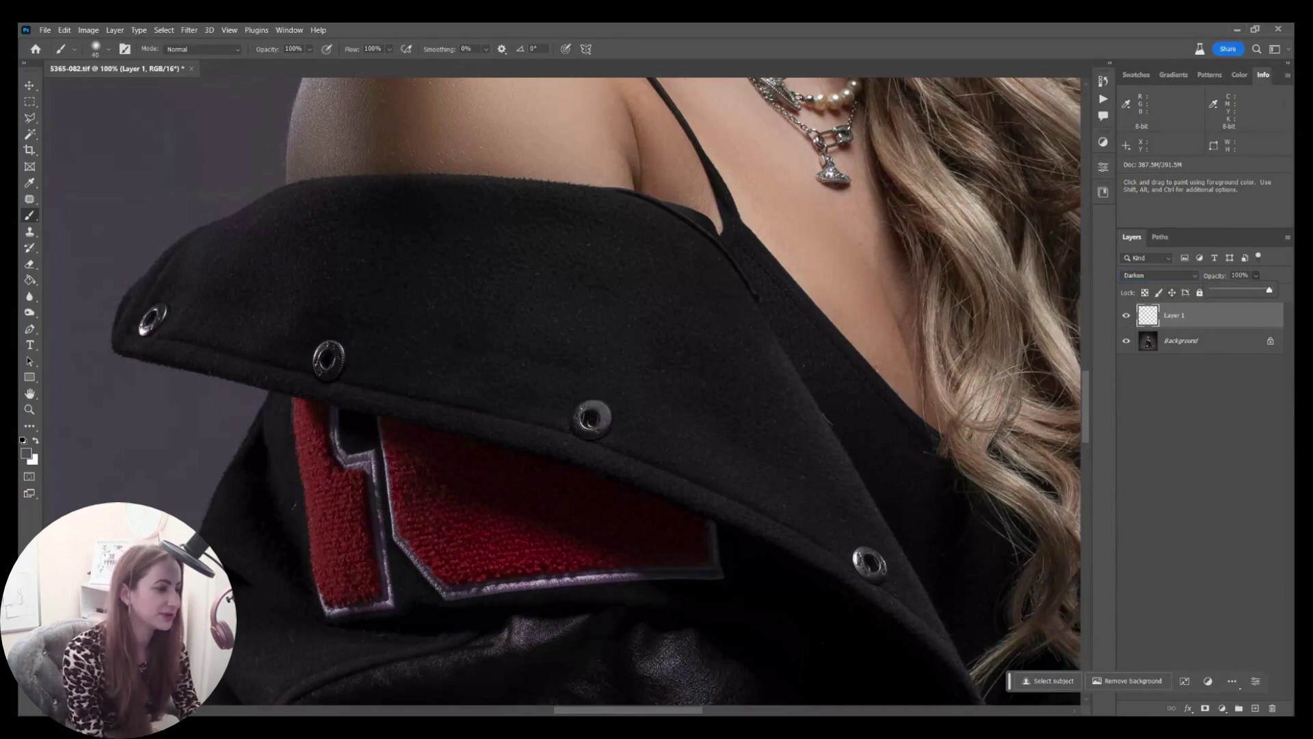
{"action": "left_click_drag", "start_coordinate": [1269, 290], "coordinate": [1243, 290]}
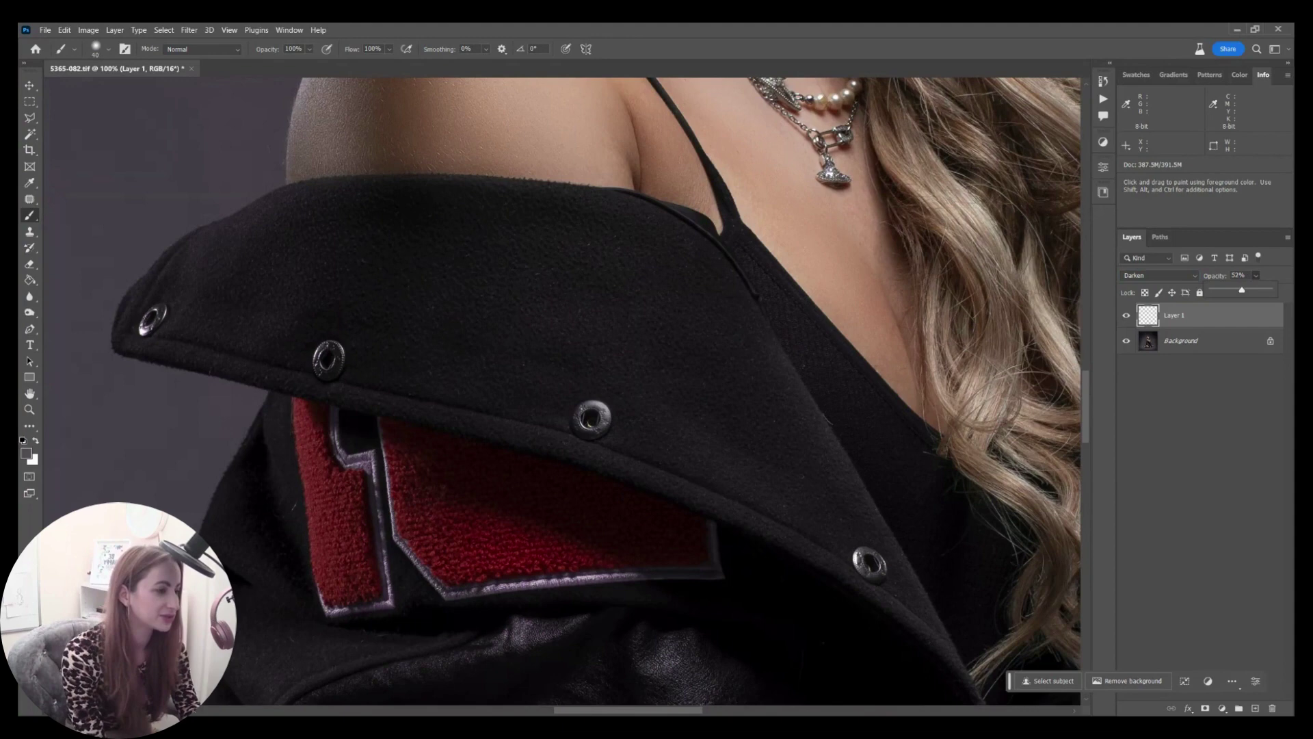
Paint the grey over the remaining bright collar snaps, and compare the whole portrait with and without the Darken layer.
{"action": "left_click_drag", "start_coordinate": [864, 556], "coordinate": [874, 554]}
{"action": "mouse_move", "coordinate": [324, 353]}
{"action": "left_mouse_down"}
{"action": "mouse_move", "coordinate": [319, 369]}
{"action": "mouse_move", "coordinate": [340, 353]}
{"action": "left_mouse_up"}
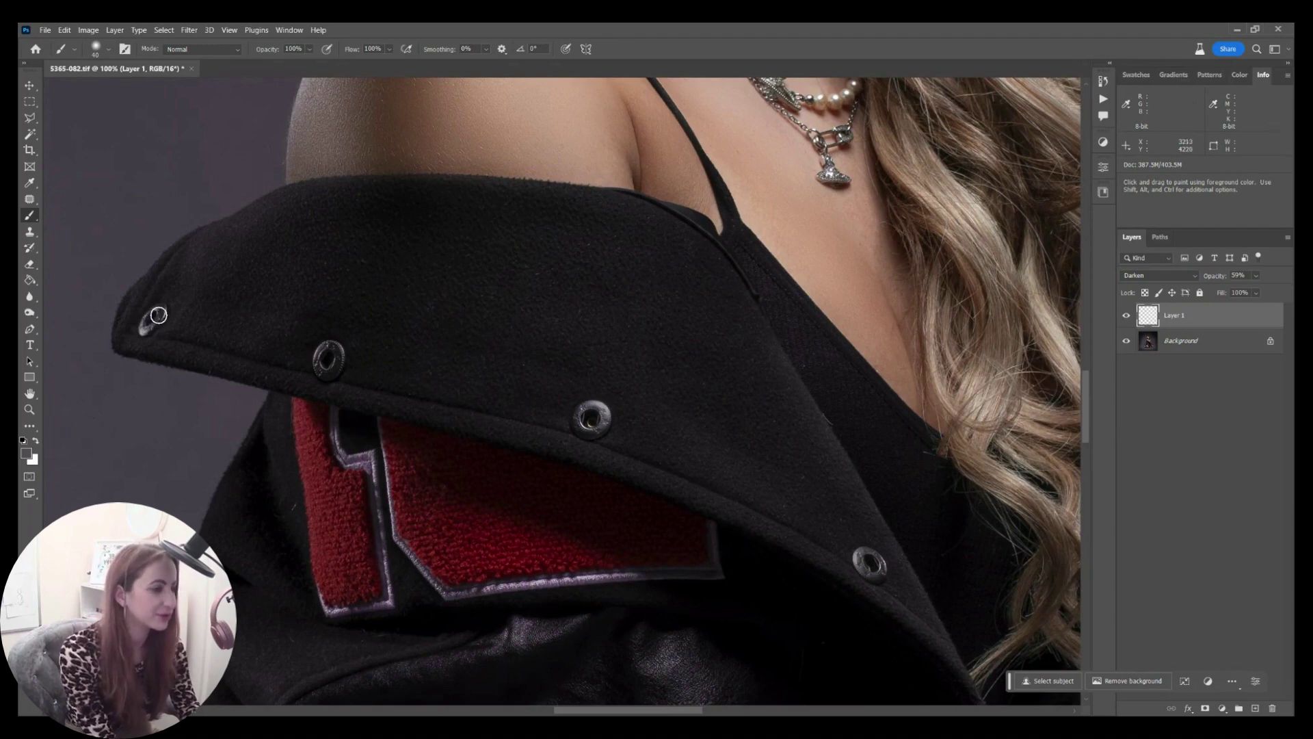
{"action": "key", "text": "ctrl+0"}
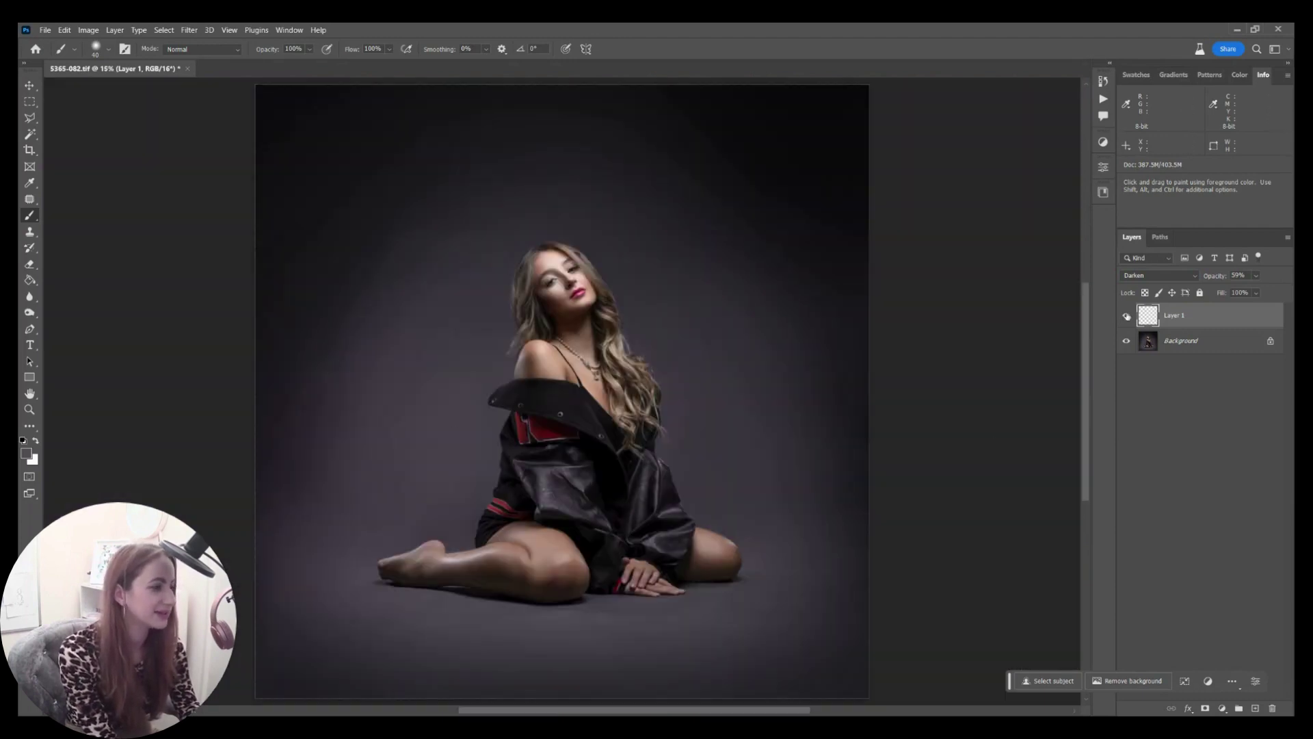
{"action": "left_click", "coordinate": [1126, 316]}
{"action": "left_click", "coordinate": [1126, 319]}
{"action": "left_click", "coordinate": [1126, 320]}
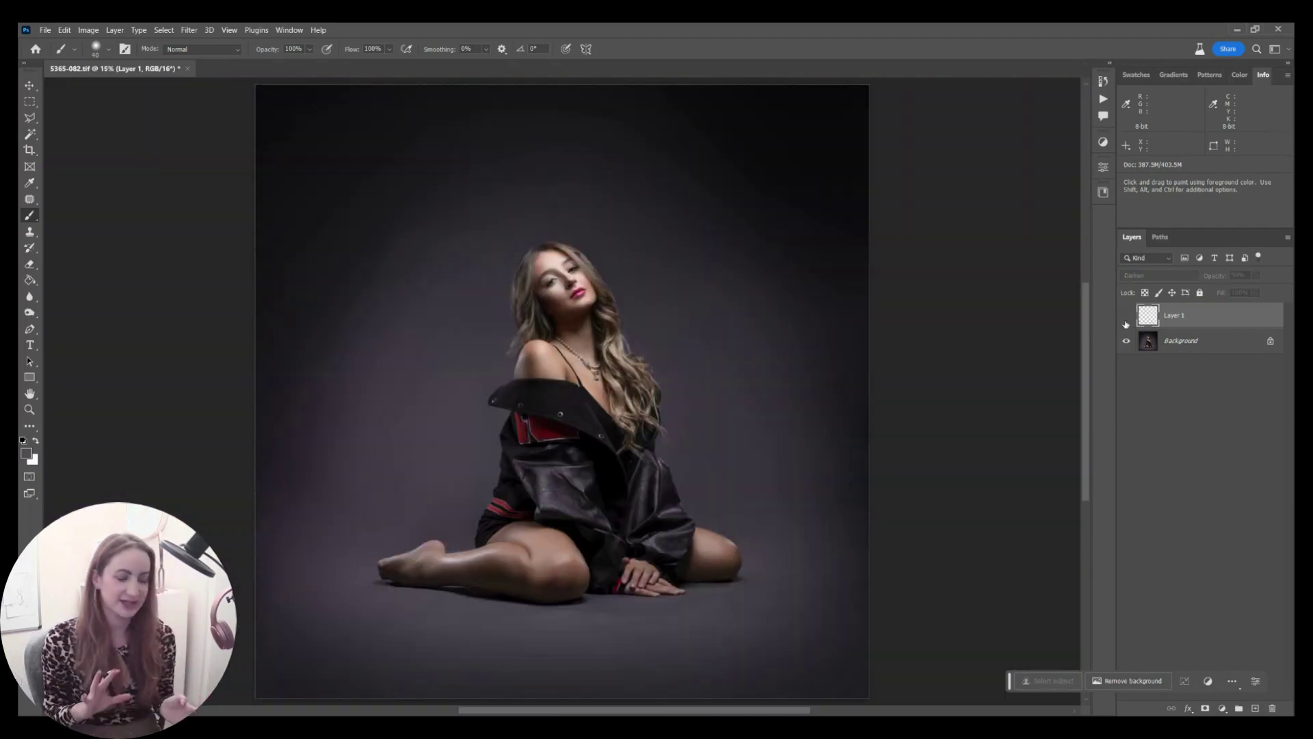
{"action": "left_click", "coordinate": [1126, 316]}
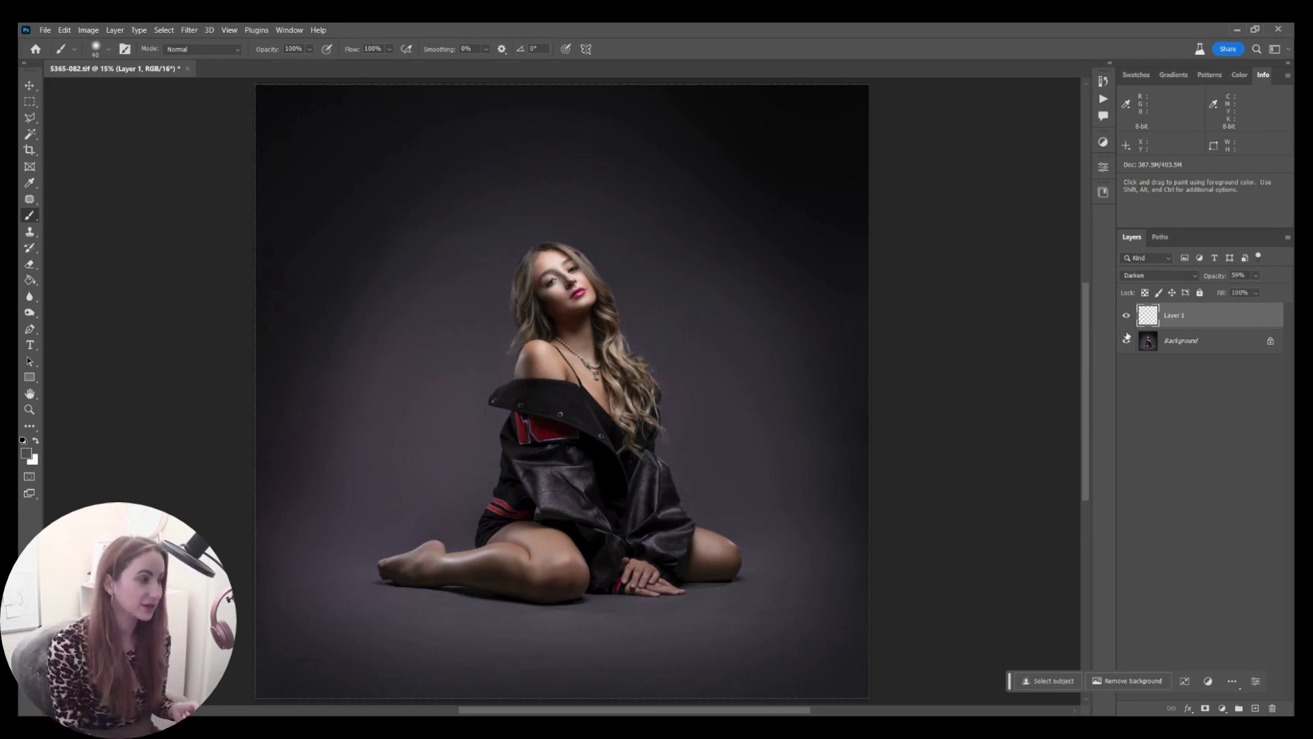
Return to the flattened, uncropped portrait and patch the uneven spots on the backdrop beside the long curls of hair.
{"action": "key", "text": "Delete"}
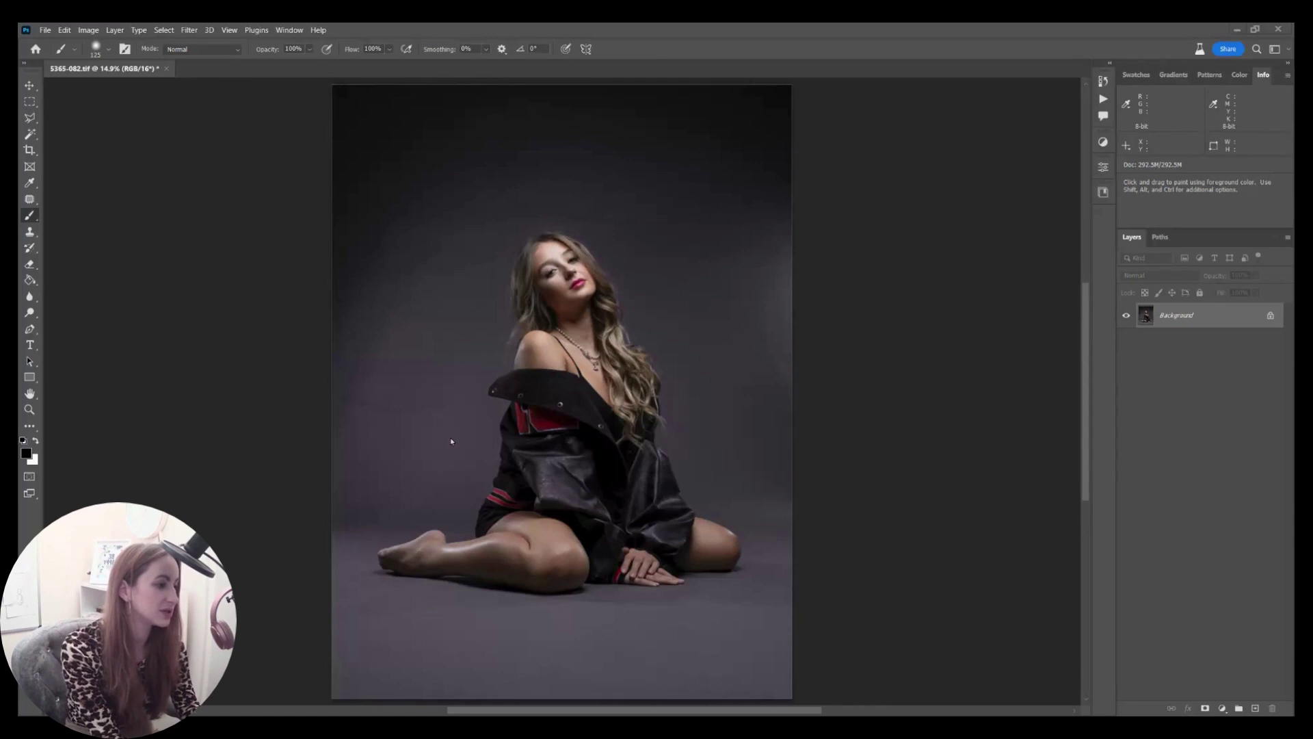
{"action": "key", "text": "j"}
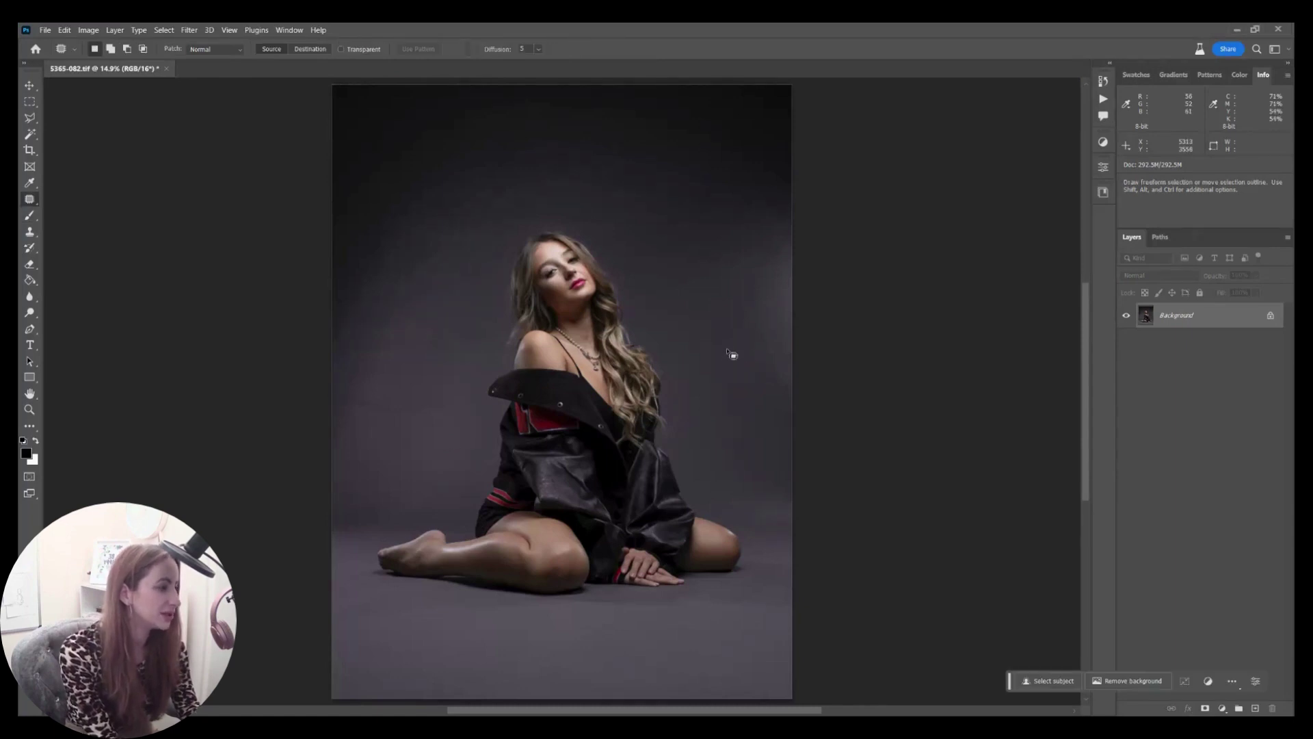
{"action": "key", "text": "ctrl+plus"}
{"action": "key", "text": "ctrl+plus"}
{"action": "key", "text": "ctrl+plus"}
{"action": "left_click_drag", "start_coordinate": [799, 377], "coordinate": [609, 413]}
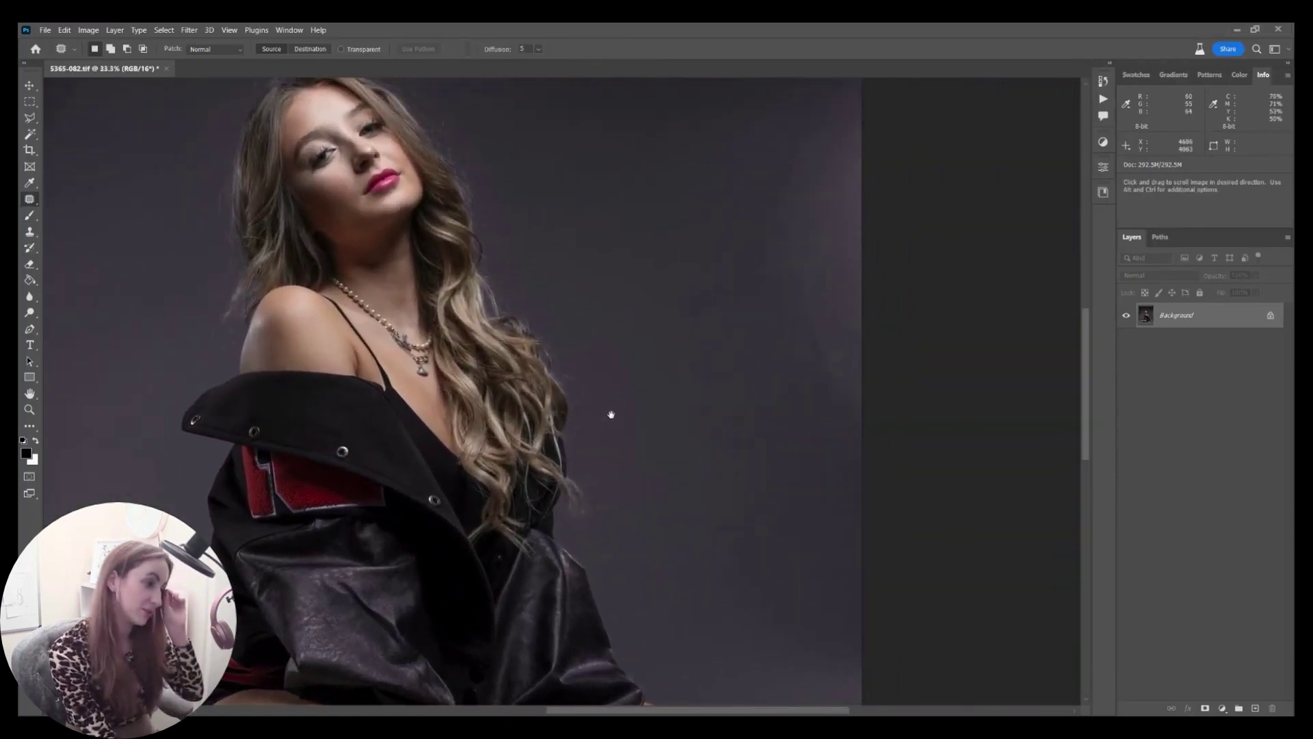
{"action": "mouse_move", "coordinate": [581, 325]}
{"action": "left_mouse_down"}
{"action": "mouse_move", "coordinate": [636, 375]}
{"action": "mouse_move", "coordinate": [630, 322]}
{"action": "left_mouse_up"}
{"action": "mouse_move", "coordinate": [698, 247]}
{"action": "left_mouse_down"}
{"action": "mouse_move", "coordinate": [933, 223]}
{"action": "mouse_move", "coordinate": [698, 232]}
{"action": "left_mouse_up"}
{"action": "left_click_drag", "start_coordinate": [779, 287], "coordinate": [735, 285]}
{"action": "key", "text": "ctrl+d"}
Patch the backdrop on the right of the subject's head, including the bright area near the image's right edge.
{"action": "key", "text": "space"}
{"action": "left_click_drag", "start_coordinate": [708, 216], "coordinate": [687, 400]}
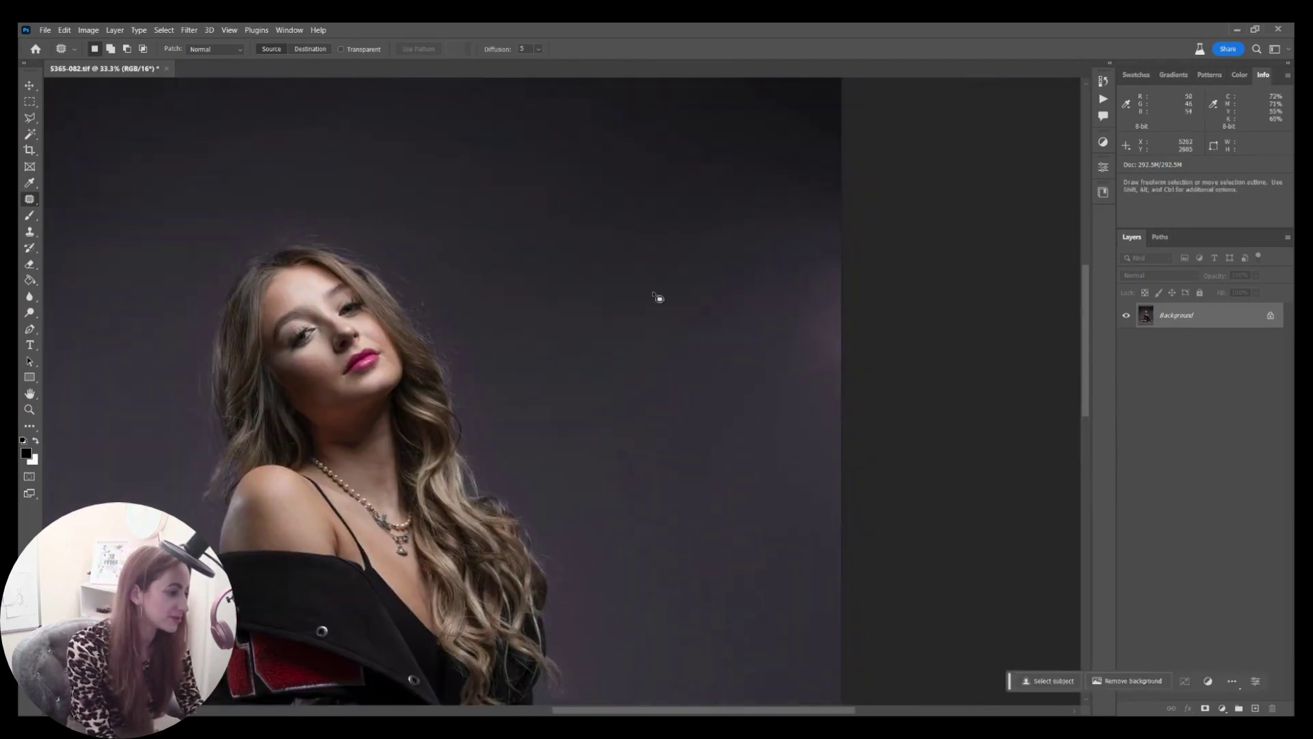
{"action": "left_click_drag", "start_coordinate": [635, 294], "coordinate": [650, 165]}
{"action": "key", "text": "ctrl+d"}
{"action": "mouse_move", "coordinate": [729, 215]}
{"action": "left_mouse_down"}
{"action": "mouse_move", "coordinate": [627, 188]}
{"action": "mouse_move", "coordinate": [719, 411]}
{"action": "mouse_move", "coordinate": [669, 379]}
{"action": "left_mouse_up"}
{"action": "key", "text": "ctrl+d"}
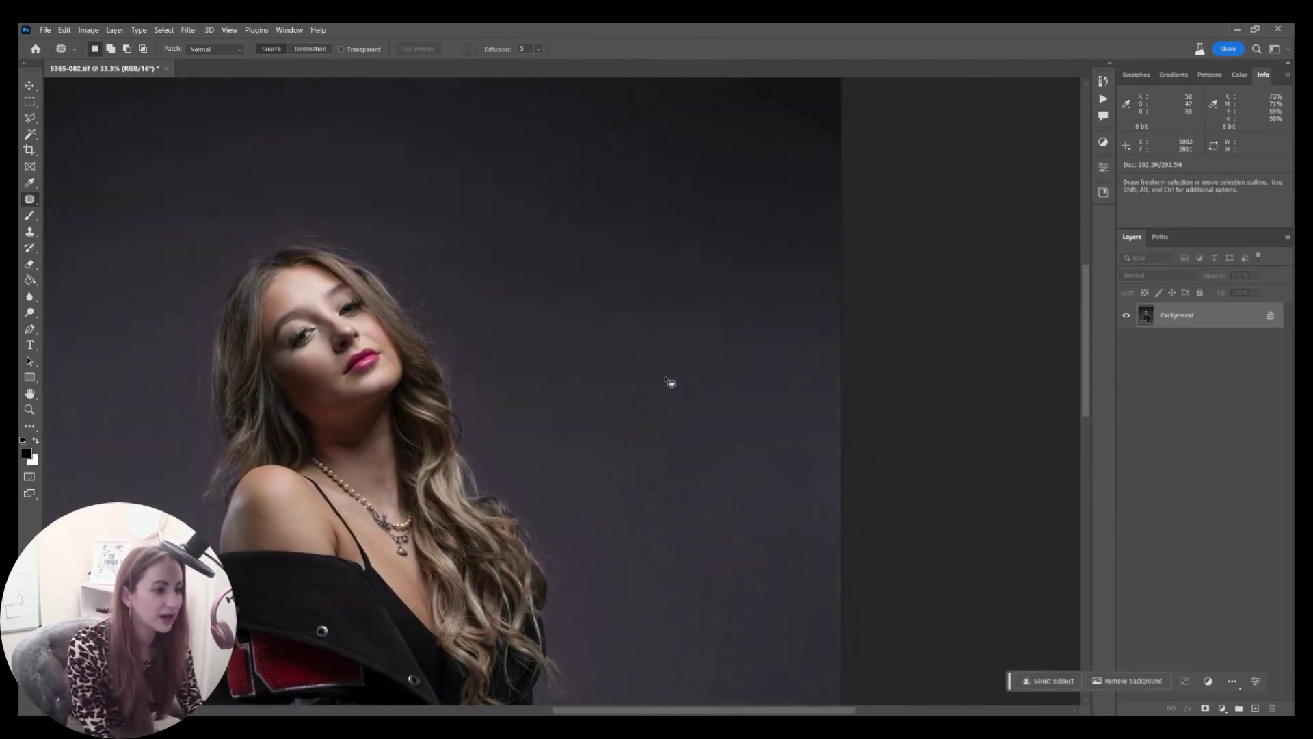
Patch the uneven tones in the upper left part of the backdrop with two large patches.
{"action": "left_click_drag", "start_coordinate": [455, 216], "coordinate": [654, 456]}
{"action": "left_click_drag", "start_coordinate": [339, 410], "coordinate": [819, 225]}
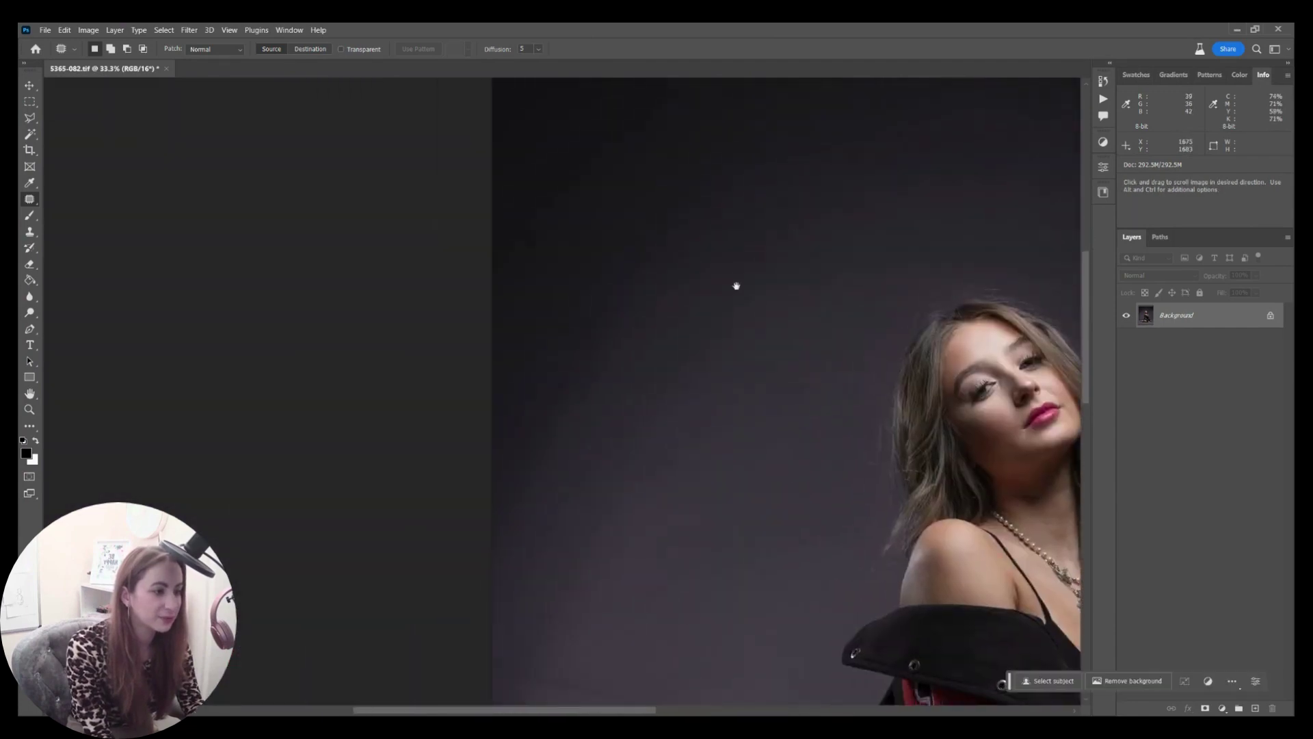
{"action": "left_click_drag", "start_coordinate": [608, 388], "coordinate": [647, 400]}
{"action": "left_click_drag", "start_coordinate": [622, 404], "coordinate": [653, 336]}
{"action": "key", "text": "ctrl+d"}
{"action": "mouse_move", "coordinate": [525, 342]}
{"action": "left_mouse_down"}
{"action": "mouse_move", "coordinate": [545, 441]}
{"action": "mouse_move", "coordinate": [574, 434]}
{"action": "left_mouse_up"}
{"action": "key", "text": "ctrl+d"}
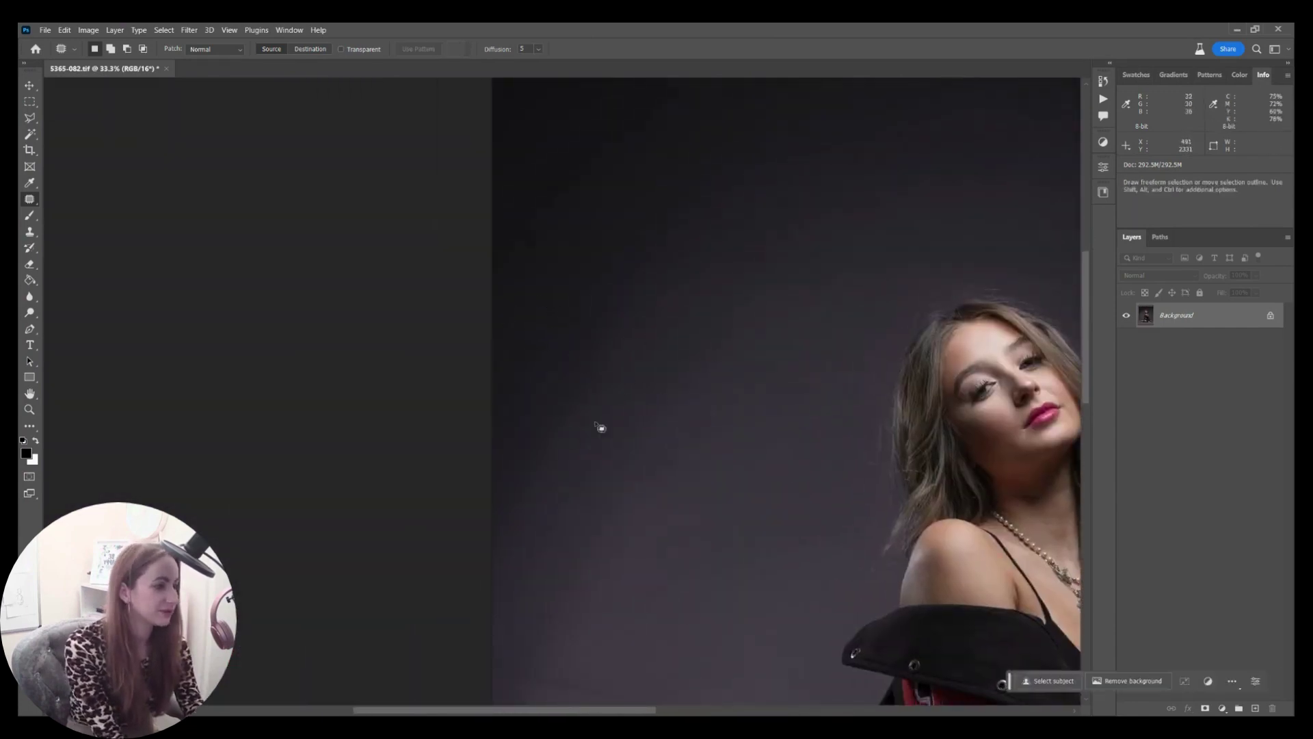
Patch the backdrop area on the left of the jacket, near the image's left edge.
{"action": "left_click_drag", "start_coordinate": [628, 545], "coordinate": [598, 184]}
{"action": "mouse_move", "coordinate": [536, 288]}
{"action": "left_mouse_down"}
{"action": "mouse_move", "coordinate": [655, 305]}
{"action": "mouse_move", "coordinate": [653, 260]}
{"action": "left_mouse_up"}
{"action": "key", "text": "ctrl+d"}
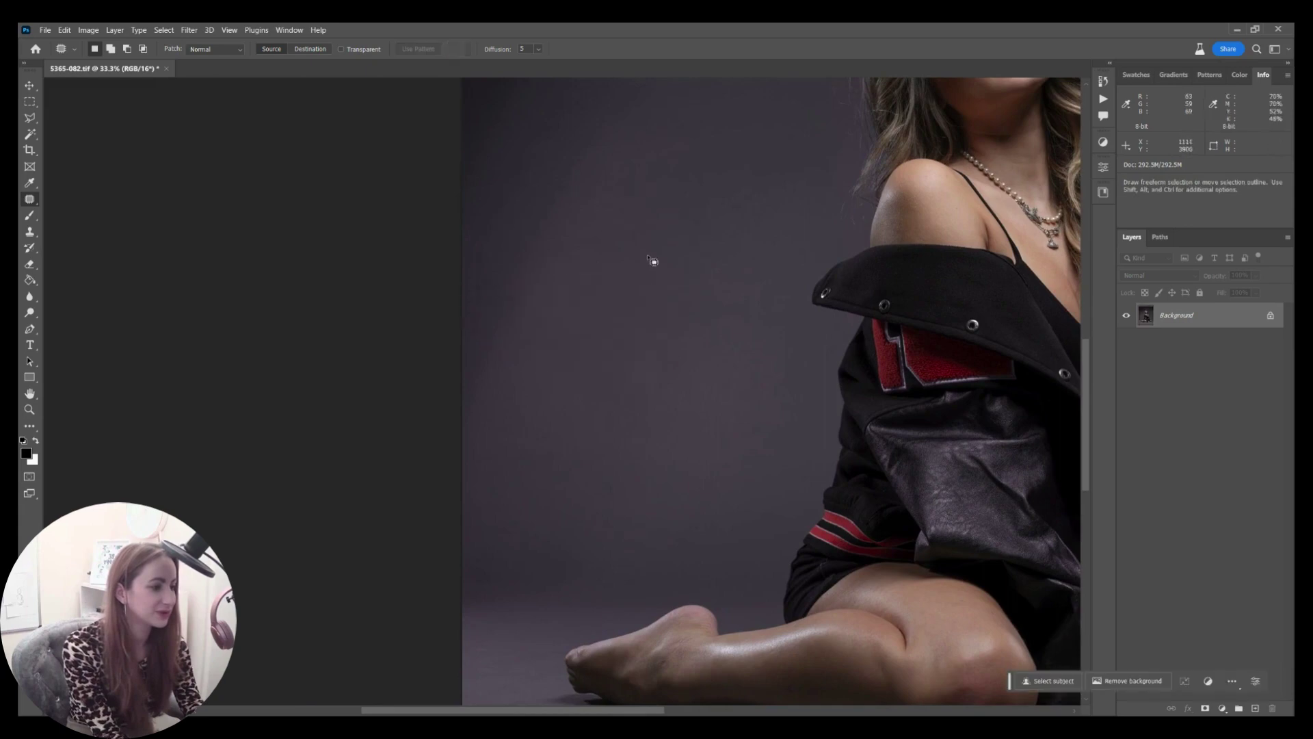
{"action": "left_click_drag", "start_coordinate": [656, 387], "coordinate": [648, 273]}
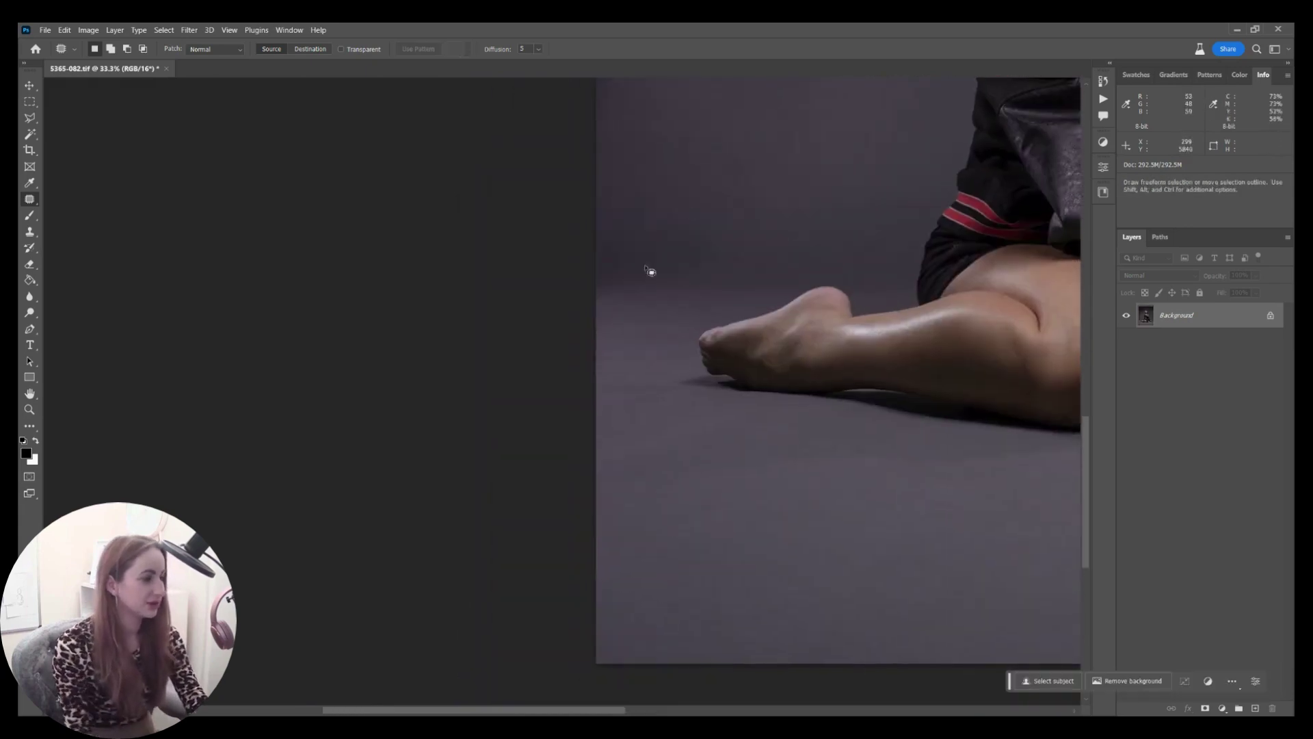
Patch the marks on the studio floor in front of the hands and the right-hand knee.
{"action": "left_click_drag", "start_coordinate": [761, 478], "coordinate": [572, 354]}
{"action": "left_click_drag", "start_coordinate": [891, 378], "coordinate": [668, 352]}
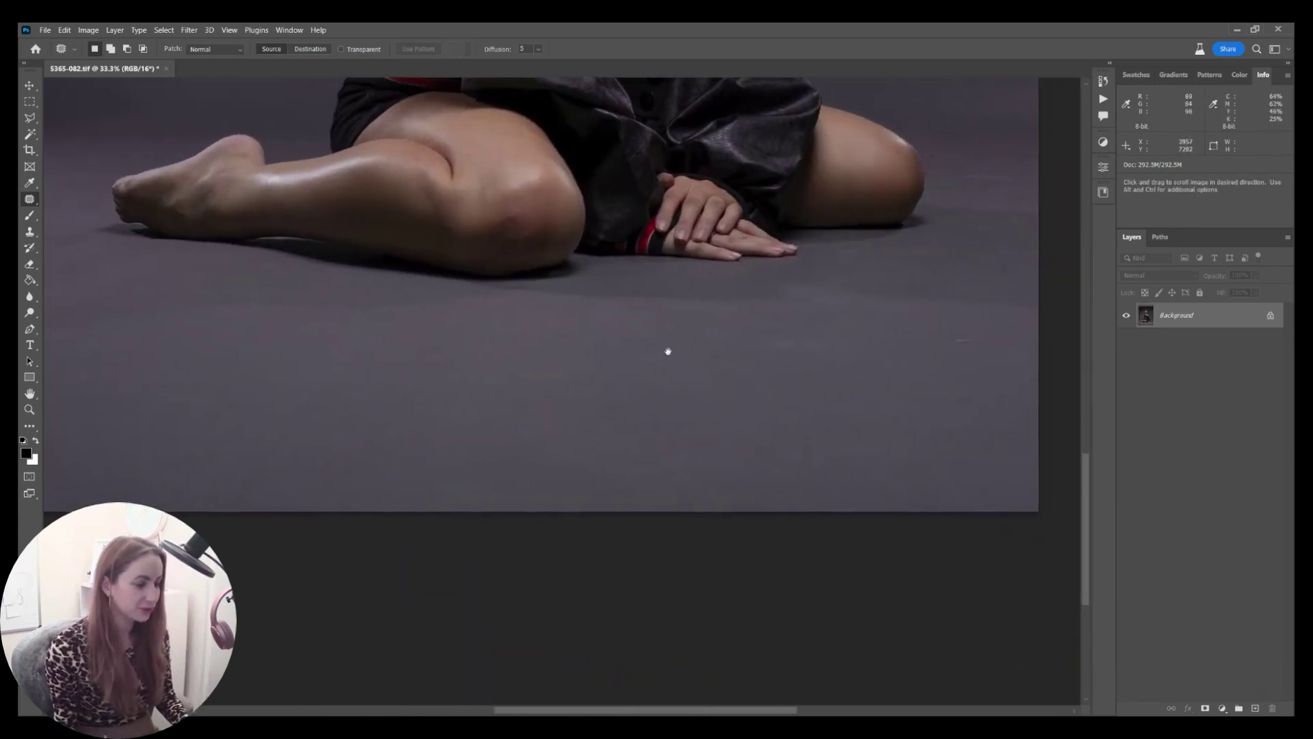
{"action": "mouse_move", "coordinate": [753, 346]}
{"action": "left_mouse_down"}
{"action": "mouse_move", "coordinate": [677, 431]}
{"action": "mouse_move", "coordinate": [797, 343]}
{"action": "mouse_move", "coordinate": [834, 364]}
{"action": "mouse_move", "coordinate": [753, 460]}
{"action": "left_mouse_up"}
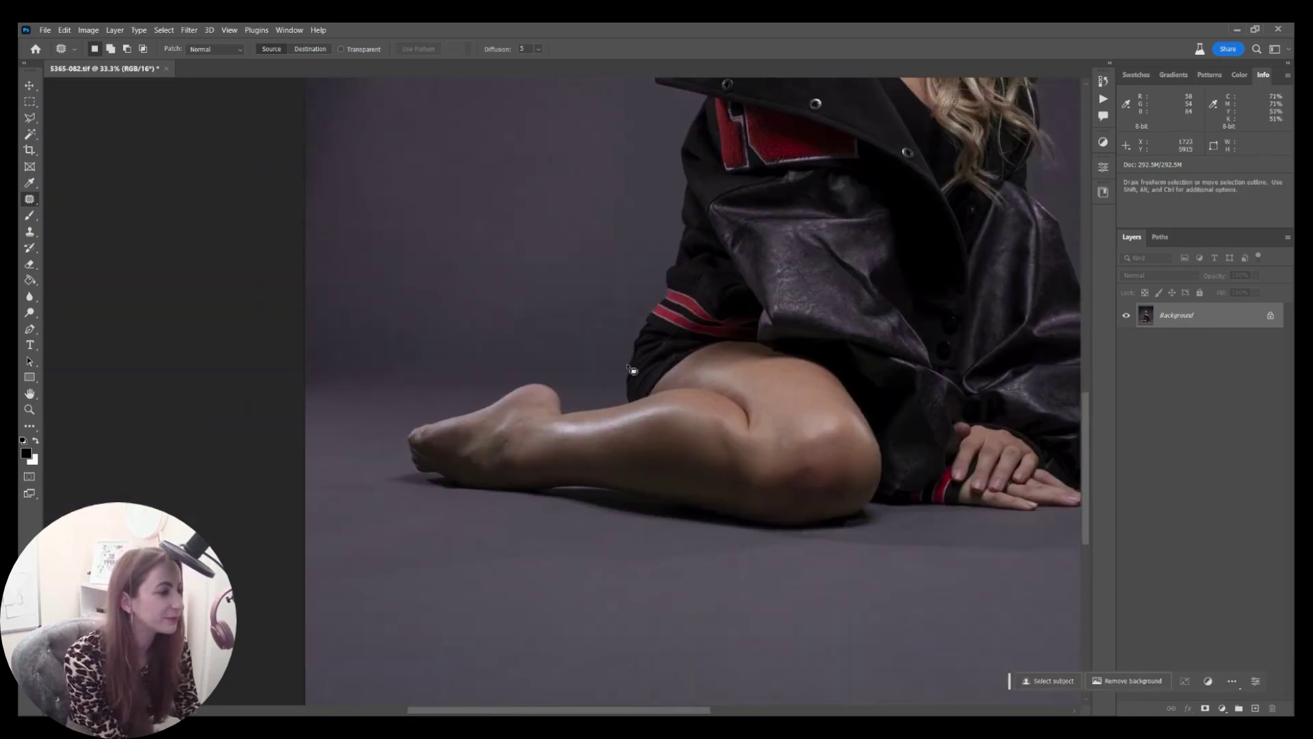
{"action": "left_click_drag", "start_coordinate": [850, 569], "coordinate": [498, 404]}
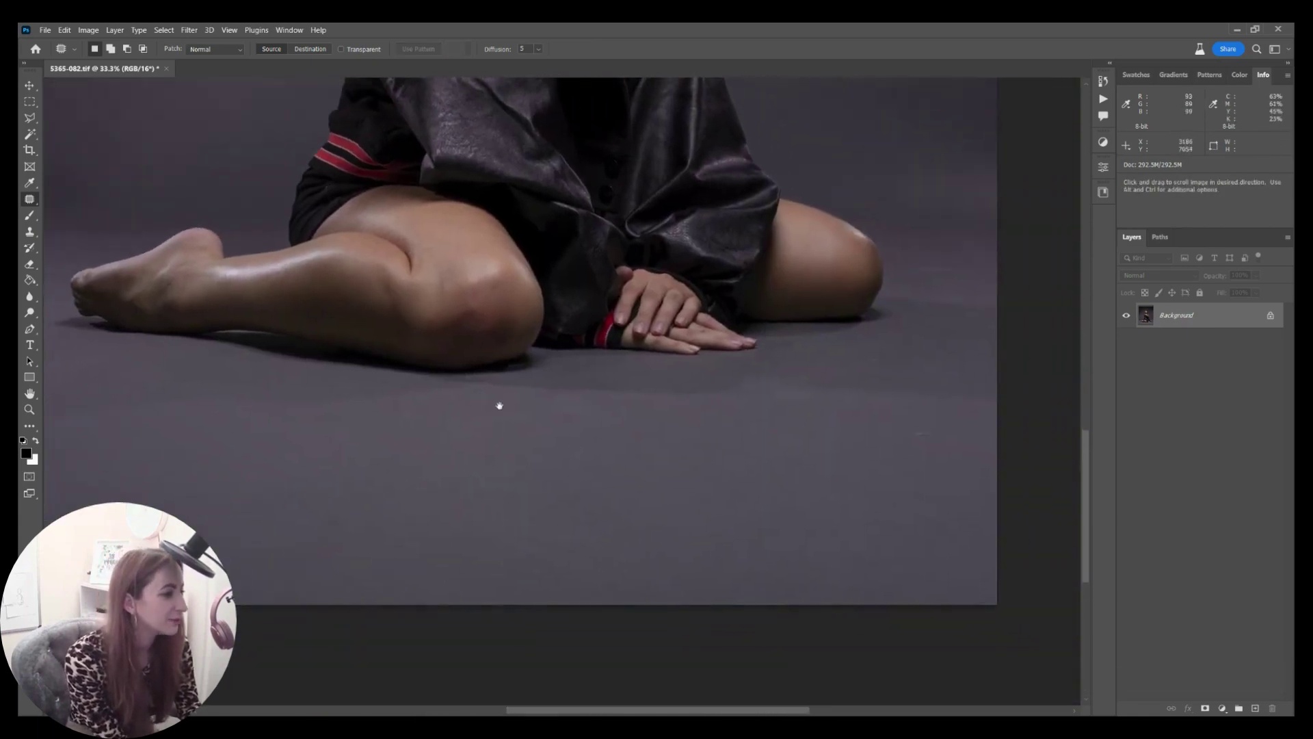
{"action": "mouse_move", "coordinate": [801, 387]}
{"action": "left_mouse_down"}
{"action": "mouse_move", "coordinate": [905, 443]}
{"action": "mouse_move", "coordinate": [882, 404]}
{"action": "left_mouse_up"}
{"action": "left_click_drag", "start_coordinate": [882, 424], "coordinate": [874, 478]}
{"action": "key", "text": "ctrl+d"}
{"action": "left_click_drag", "start_coordinate": [961, 428], "coordinate": [941, 457]}
{"action": "key", "text": "ctrl+d"}
Patch the uneven spots on the backdrop behind the right-hand knee and beside the jacket sleeve, out to the image edge.
{"action": "mouse_move", "coordinate": [904, 222]}
{"action": "left_mouse_down"}
{"action": "mouse_move", "coordinate": [896, 247]}
{"action": "mouse_move", "coordinate": [997, 229]}
{"action": "left_mouse_up"}
{"action": "left_click_drag", "start_coordinate": [961, 251], "coordinate": [941, 144]}
{"action": "key", "text": "ctrl+d"}
{"action": "left_click_drag", "start_coordinate": [793, 225], "coordinate": [686, 346]}
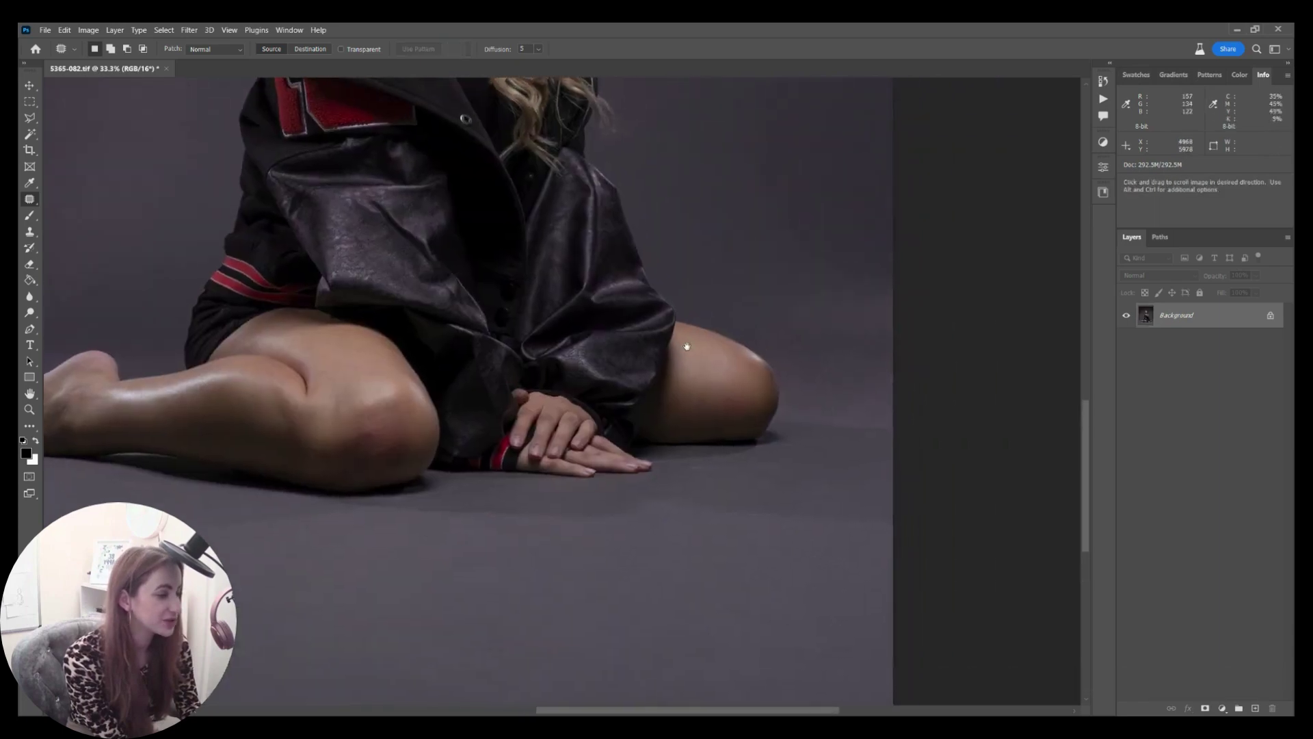
{"action": "mouse_move", "coordinate": [662, 257]}
{"action": "left_mouse_down"}
{"action": "mouse_move", "coordinate": [834, 405]}
{"action": "mouse_move", "coordinate": [853, 181]}
{"action": "left_mouse_up"}
{"action": "left_click_drag", "start_coordinate": [855, 319], "coordinate": [827, 141]}
{"action": "left_click_drag", "start_coordinate": [893, 163], "coordinate": [773, 205]}
{"action": "key", "text": "ctrl+d"}
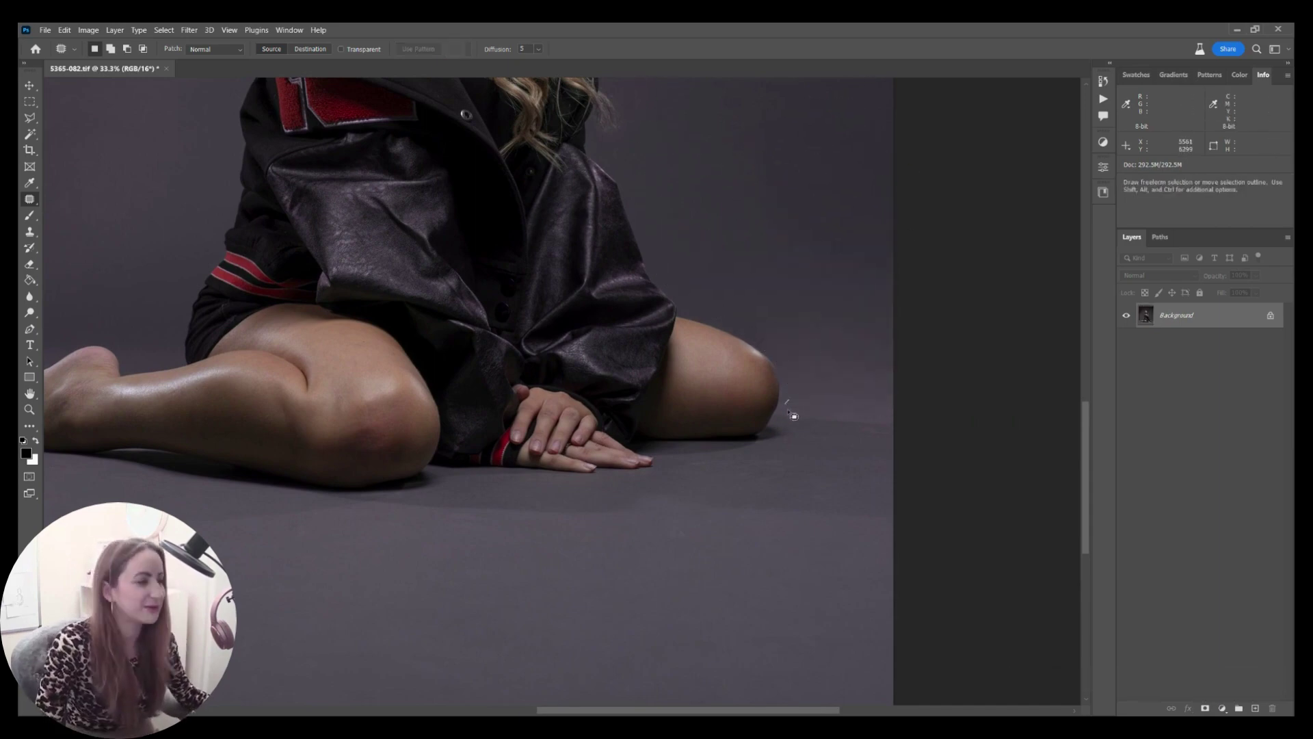
{"action": "key", "text": "ctrl+d"}
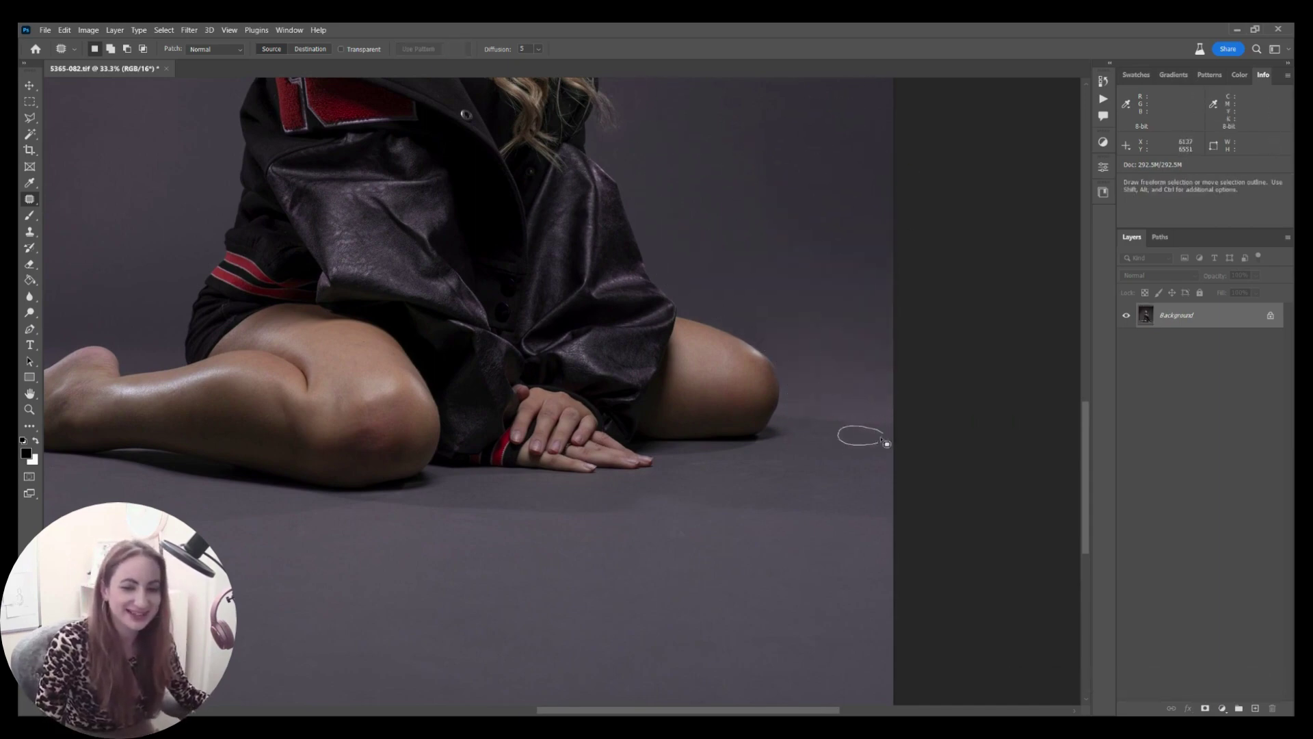